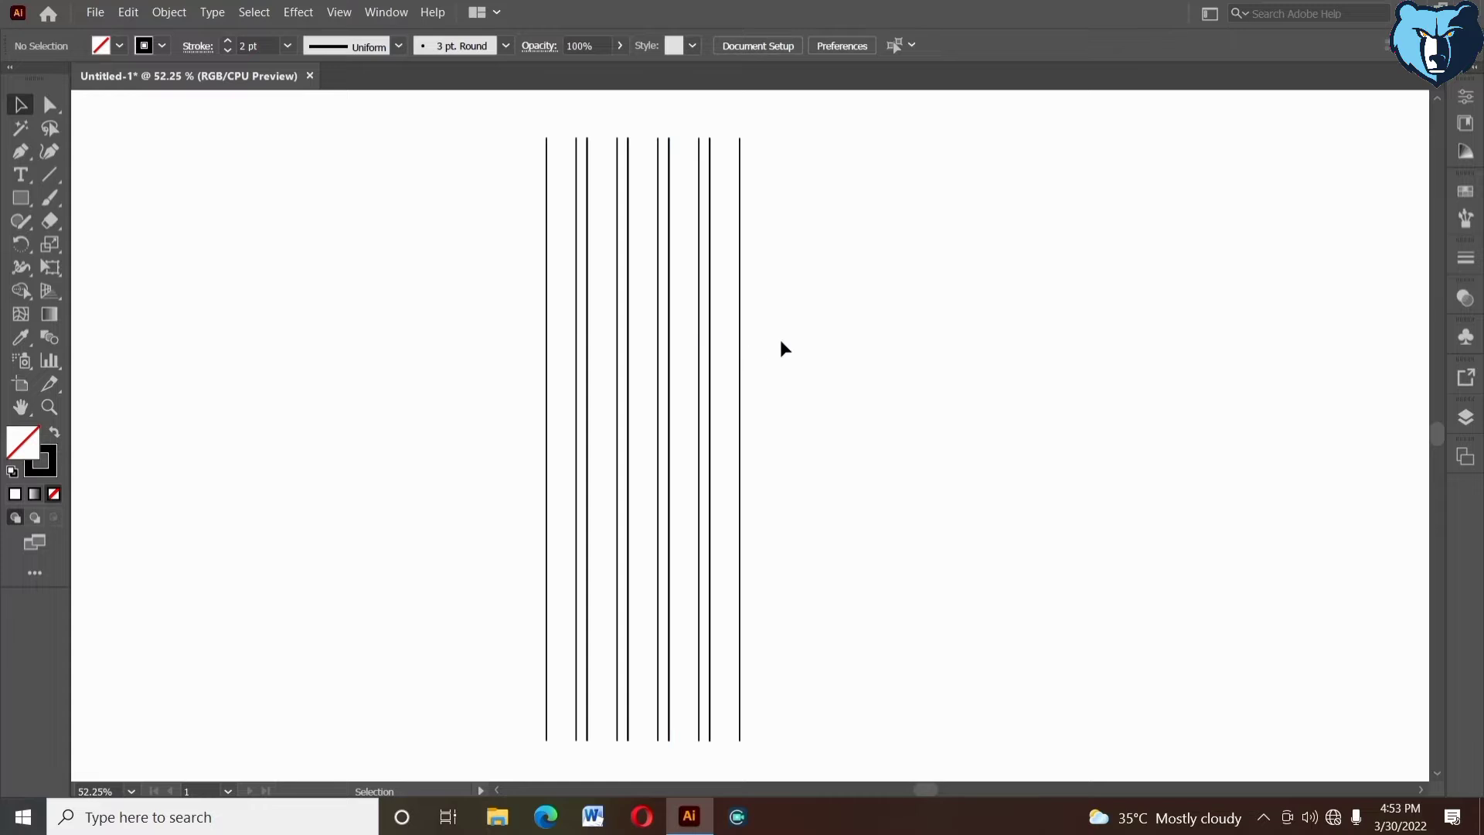
- Group the full set of vertical construction lines
left_click_drag(450, 225, 994, 369)
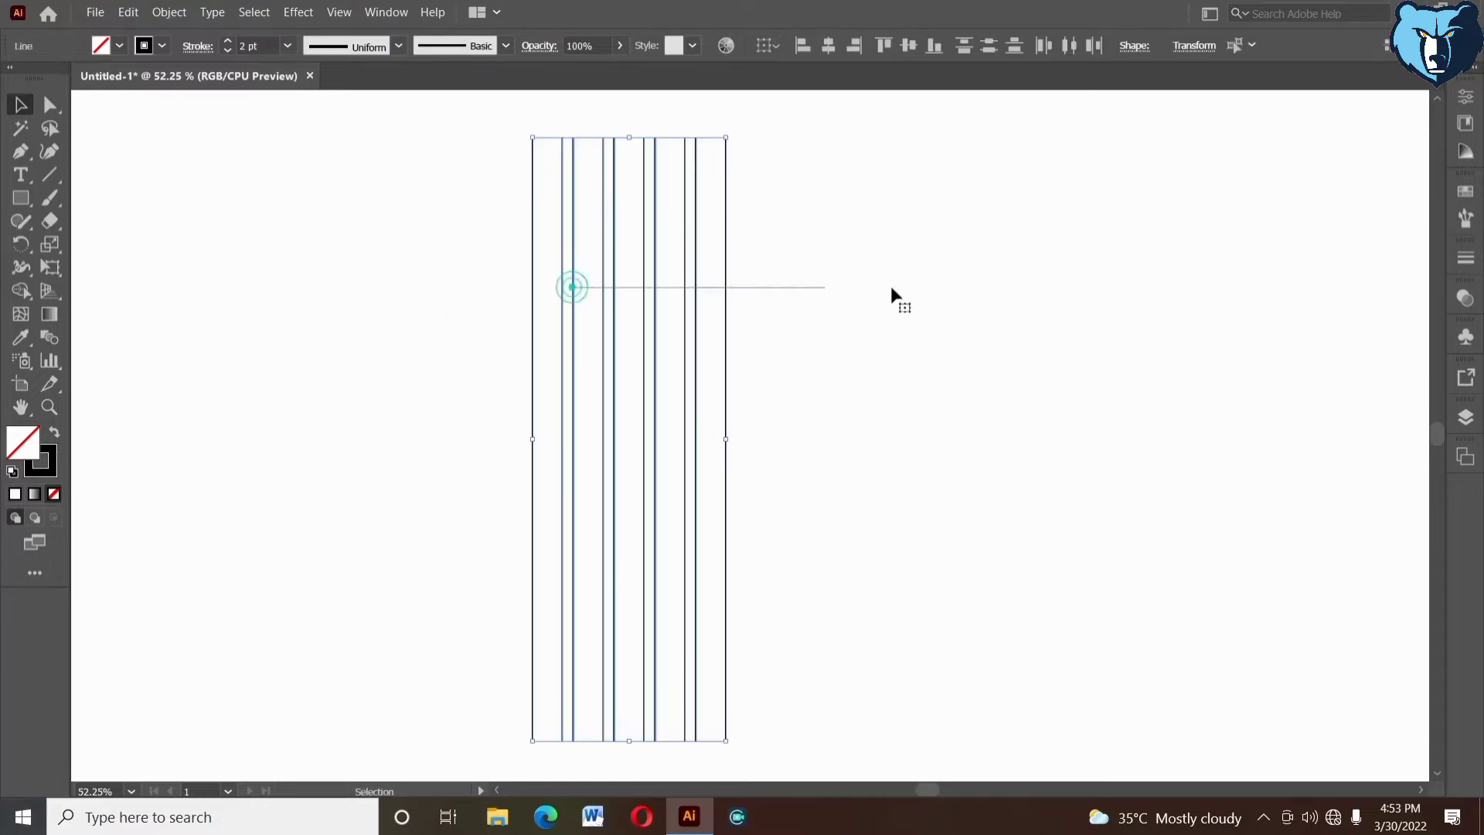
left_click_drag(855, 373, 850, 372)
right_click(425, 225)
right_click(438, 222)
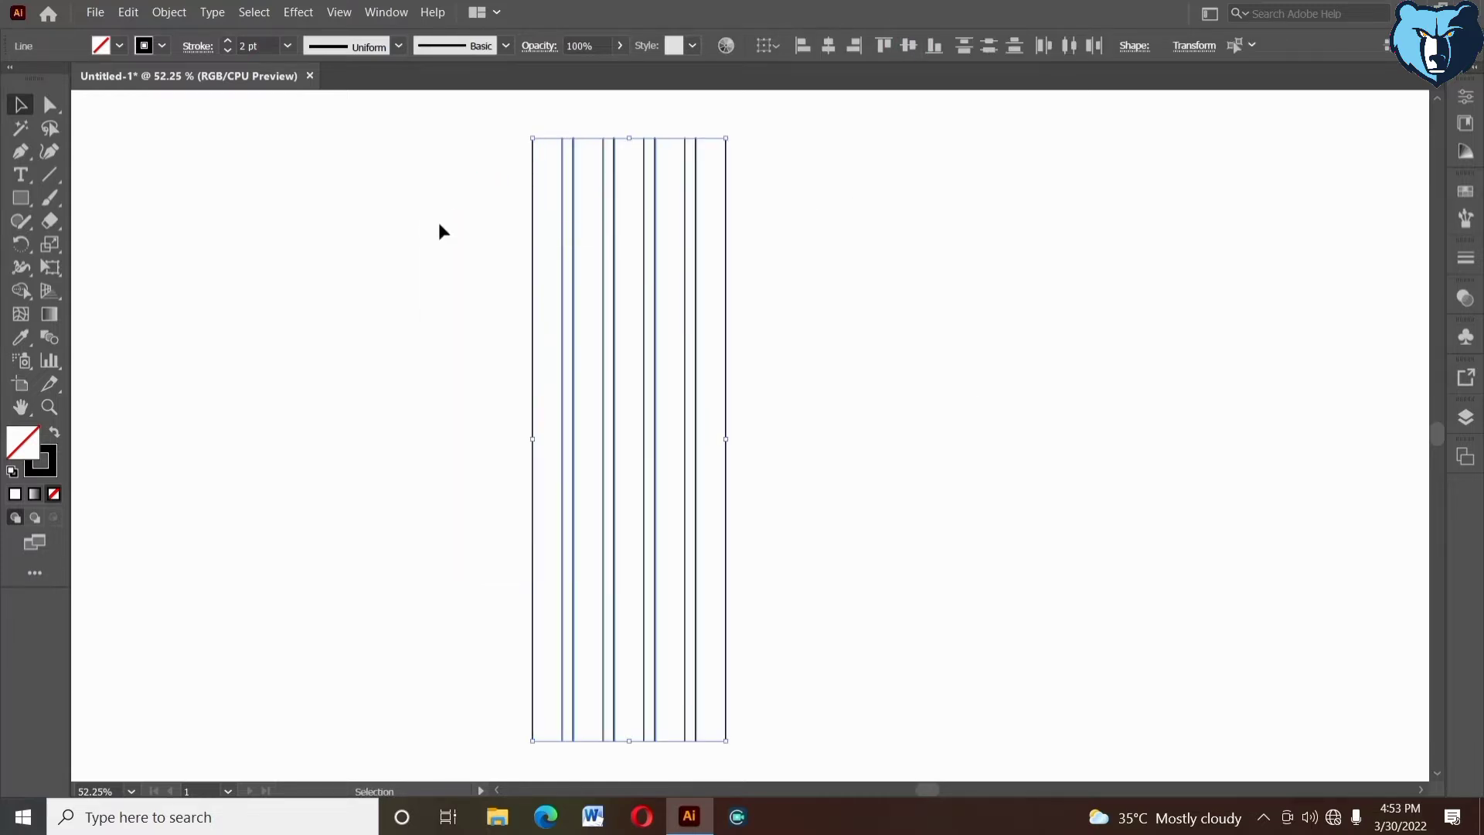
left_click(478, 324)
- Duplicate the vertical line group and place the two sets side by side with clear space between them
left_click_drag(539, 350, 178, 320)
left_click(739, 430)
left_click_drag(765, 428, 739, 430)
left_click_drag(697, 370, 810, 341)
left_click_drag(851, 364, 765, 369)
- Rotate the line group in the middle of the canvas a quarter turn so its lines run horizontally
right_click(488, 121)
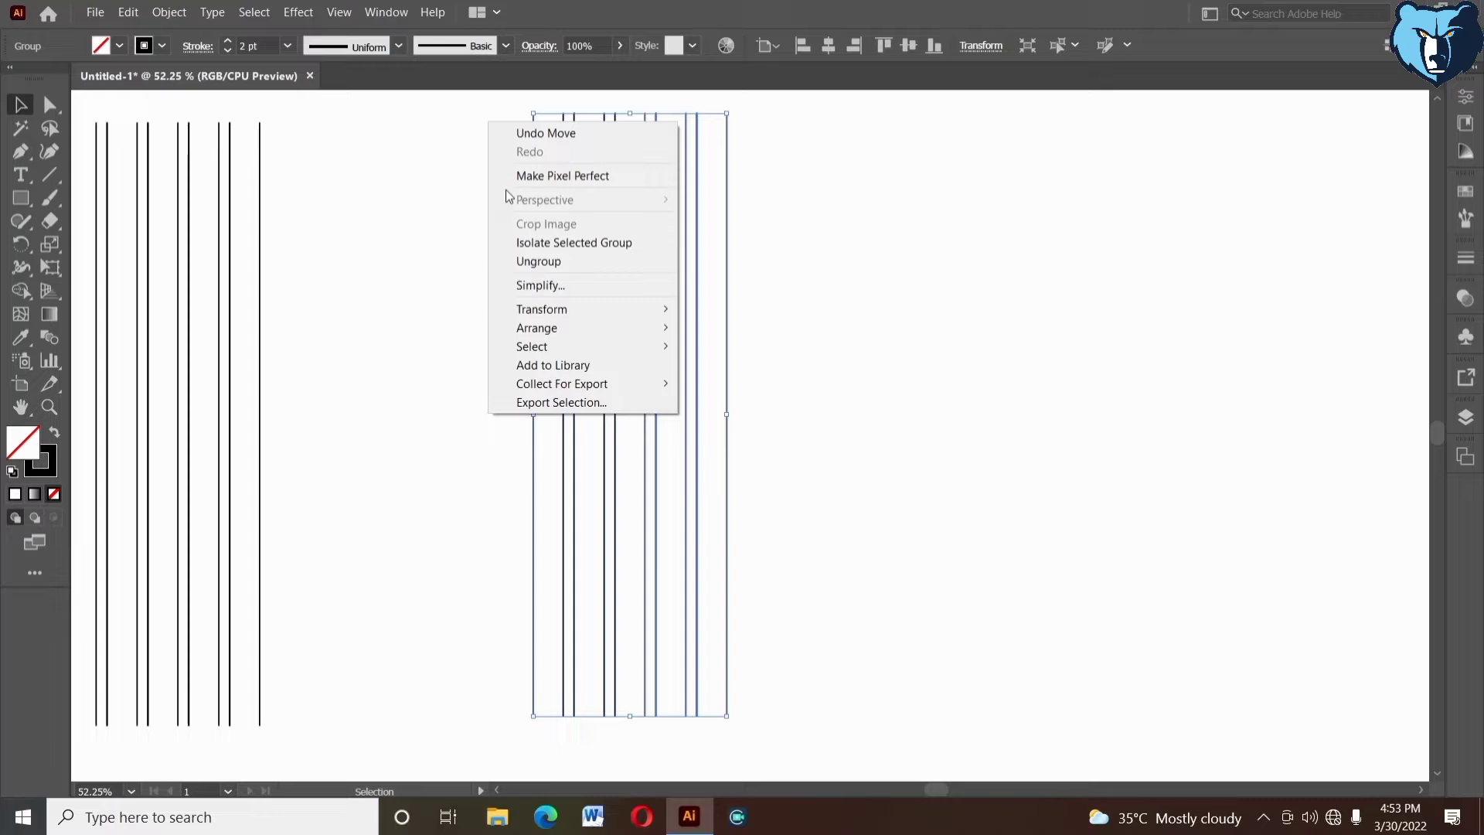
left_click(522, 108)
left_click_drag(540, 113, 434, 454)
- Create a copy of the horizontal line group rotated by 60 degrees
right_click(596, 156)
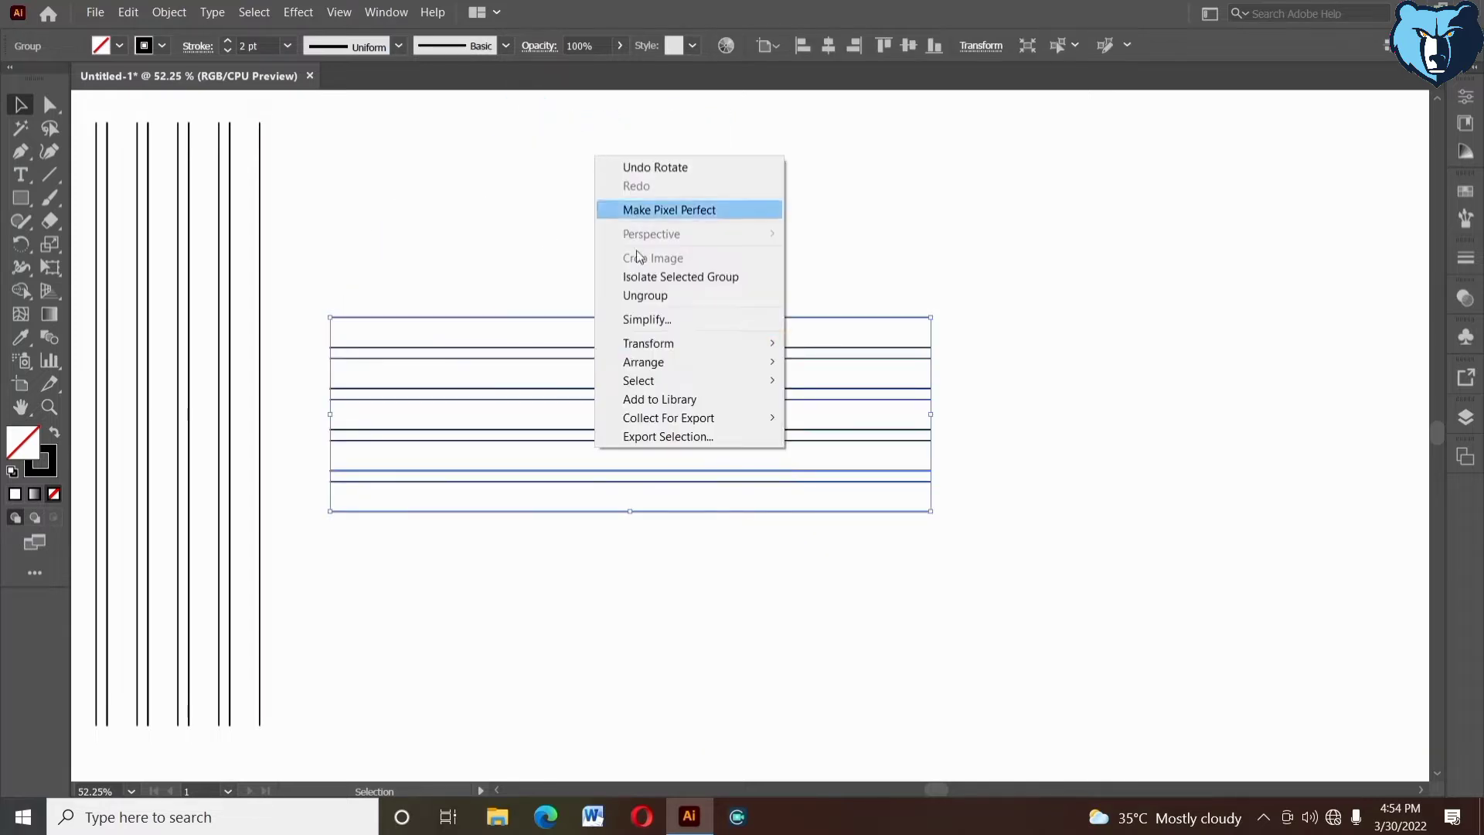
mouse_move(657, 343)
left_click(820, 385)
type("60")
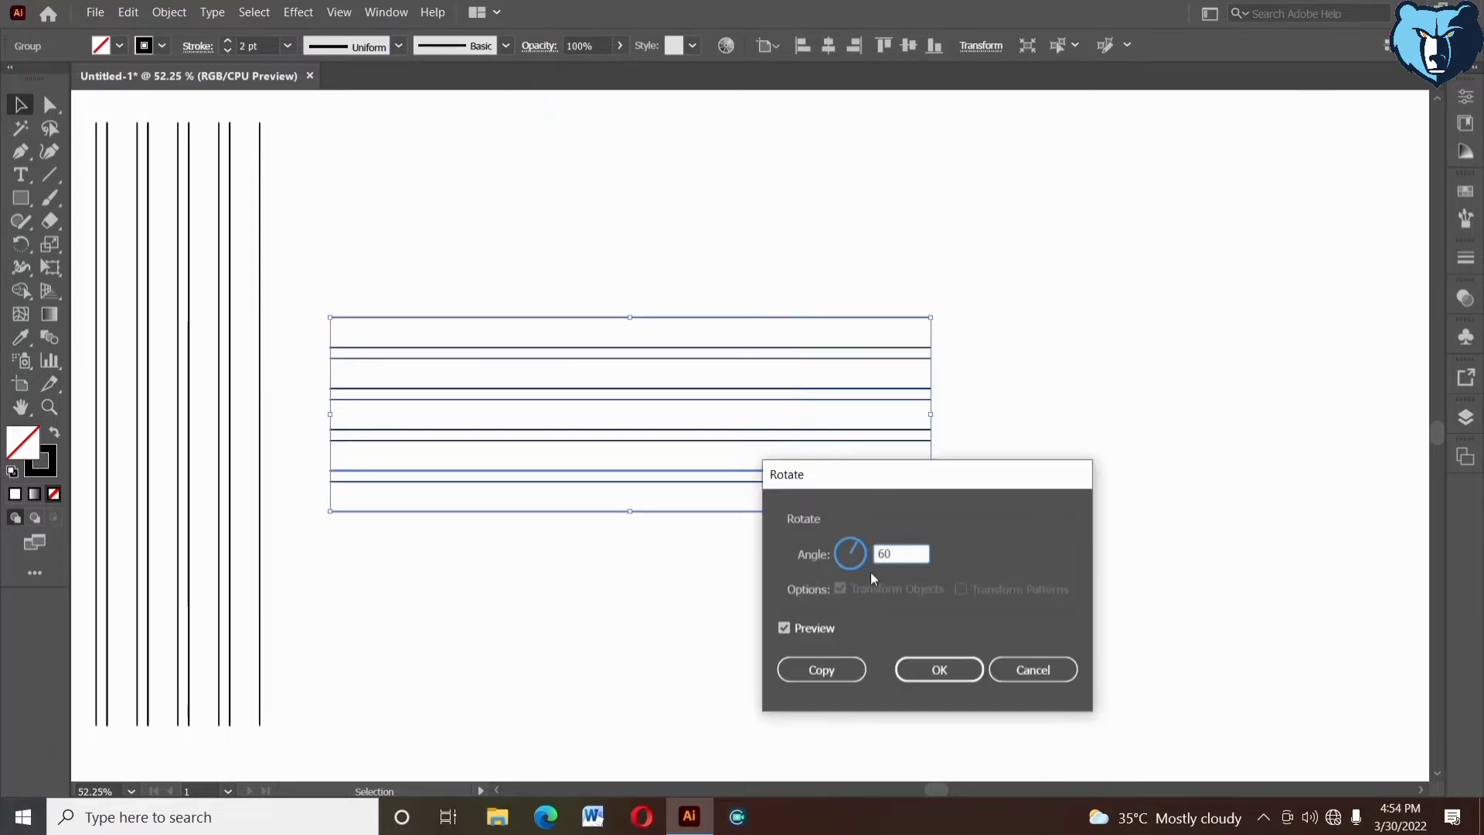
left_click(835, 669)
- Add a copy of the tilted line group reflected across the vertical axis, and centre-align the three crossed groups
right_click(767, 558)
mouse_move(861, 448)
left_click(1025, 512)
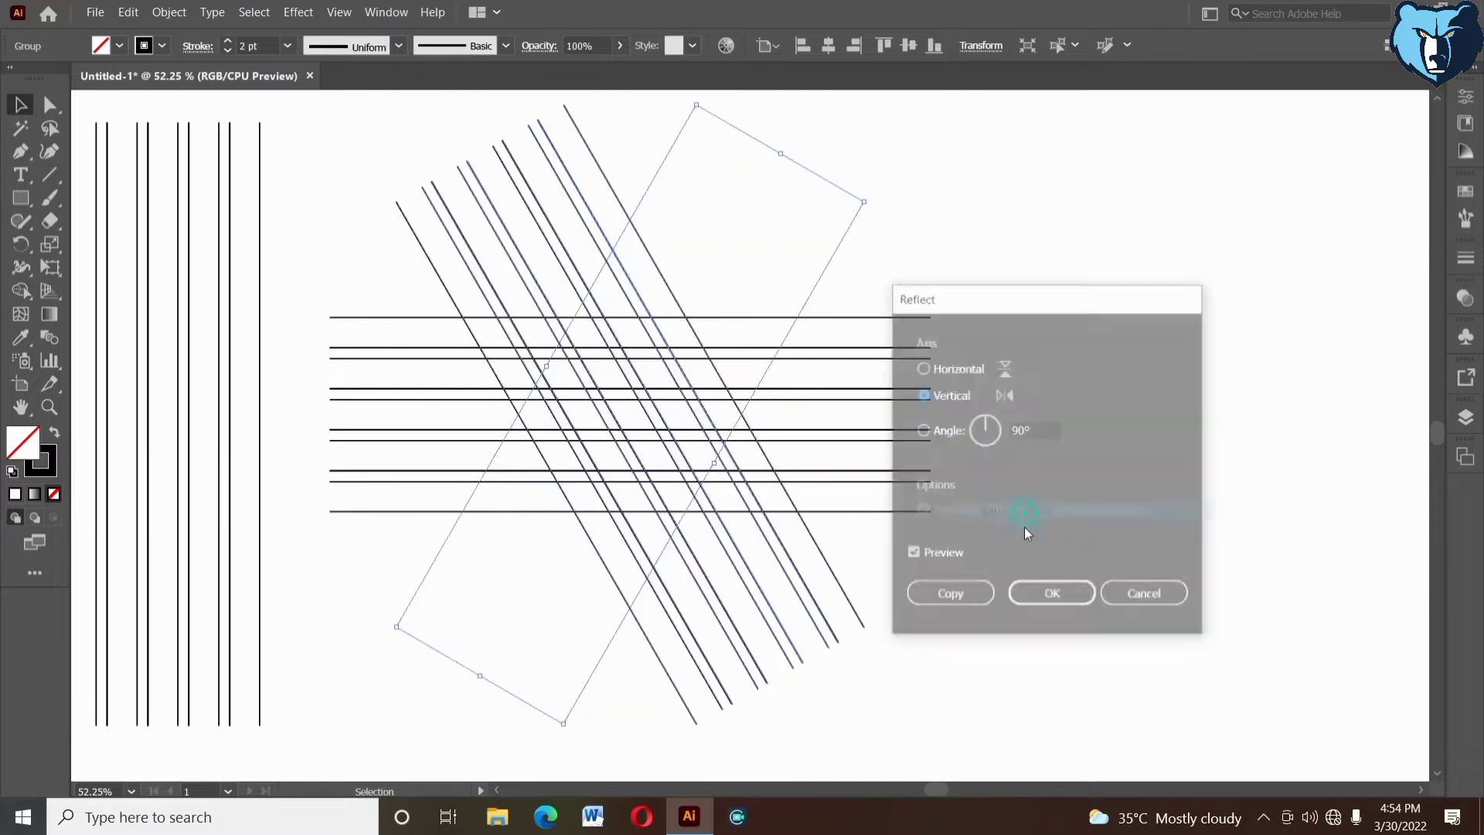
left_click(968, 595)
mouse_move(951, 554)
left_mouse_down()
mouse_move(1020, 540)
mouse_move(924, 563)
left_mouse_up()
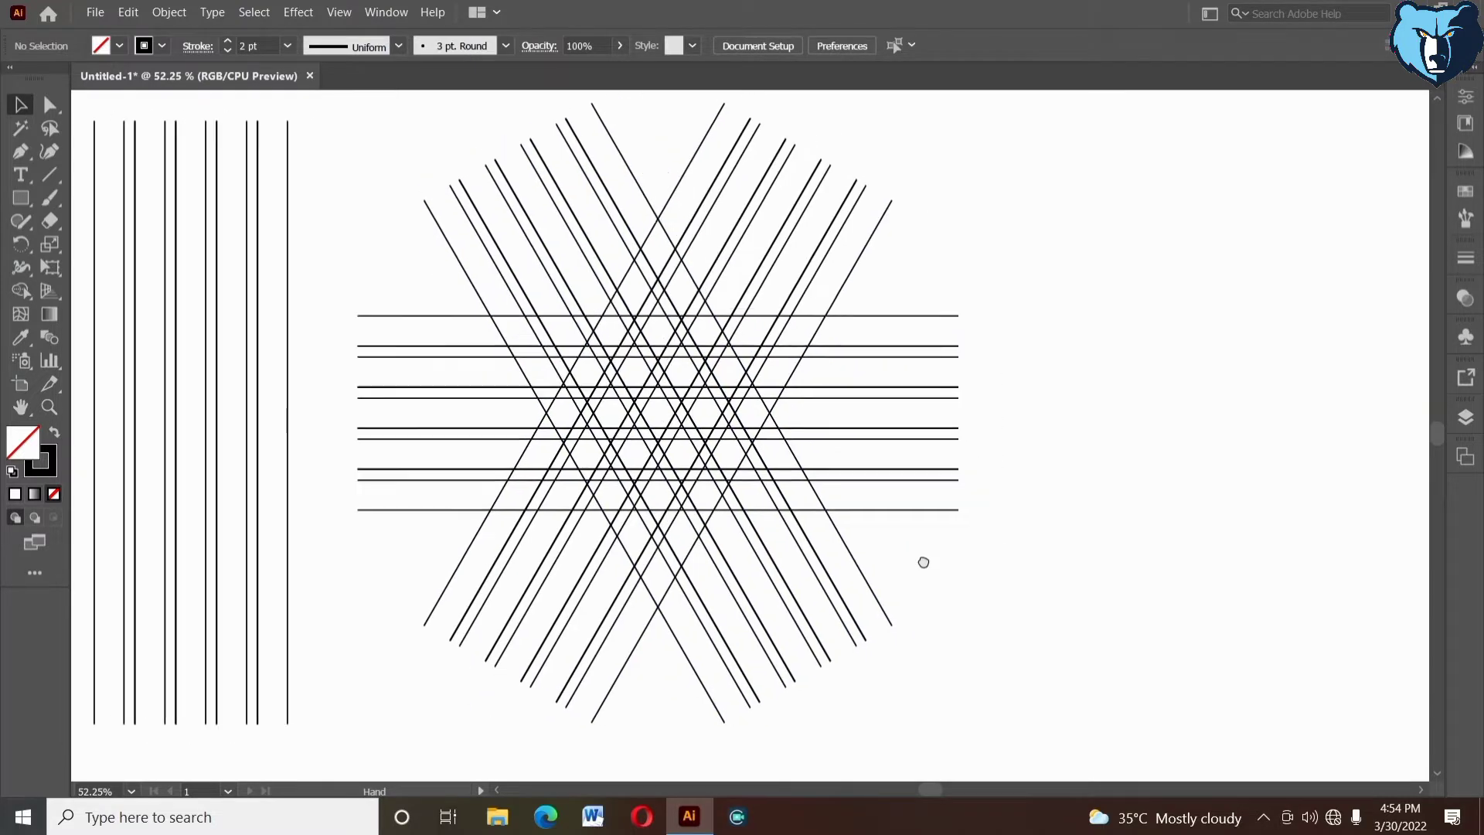
left_click_drag(381, 259, 981, 719)
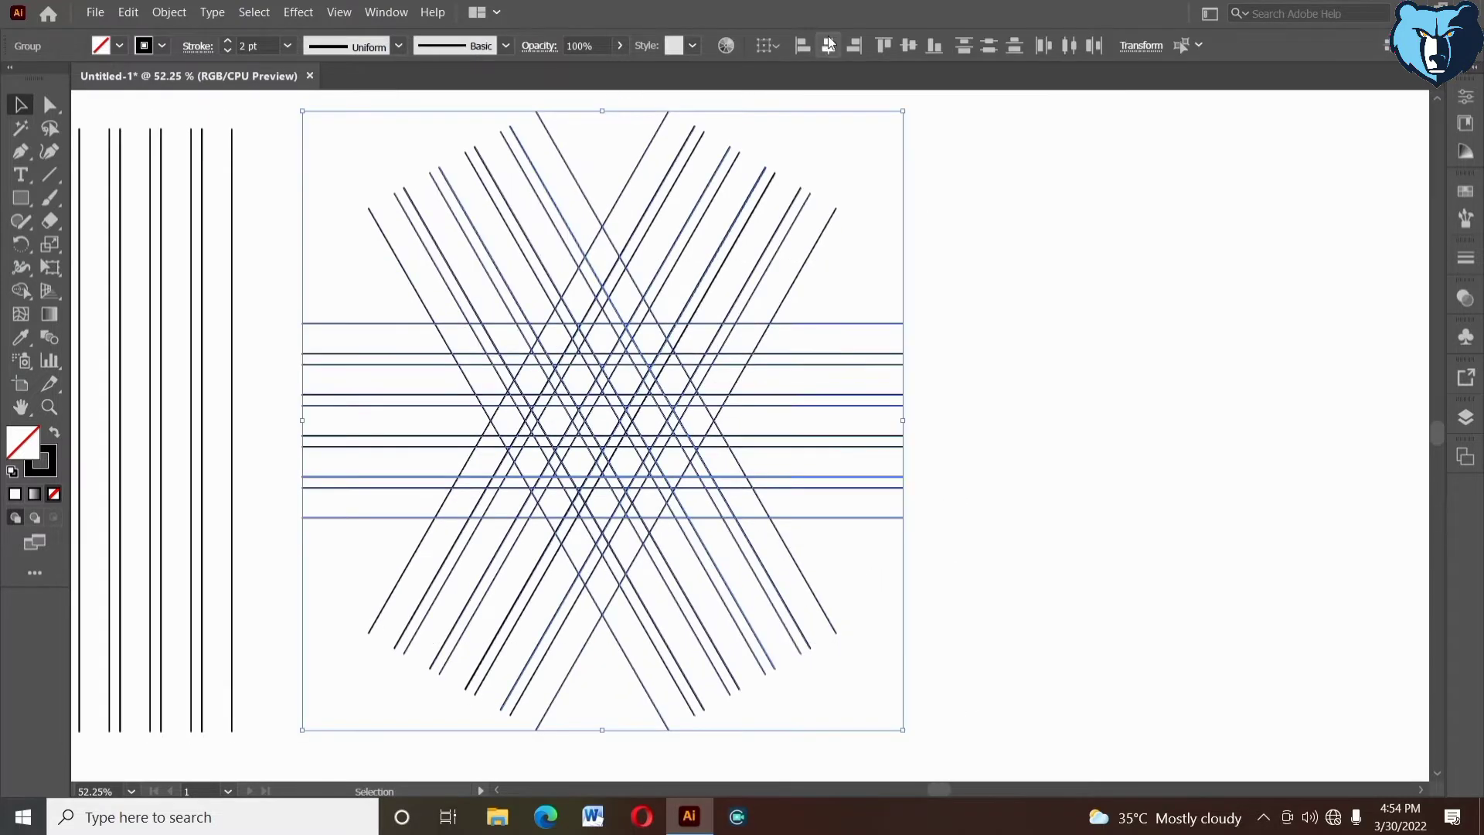
- Using Shape Builder with a black fill and no stroke, merge the grid cells into the hexagon's top and upper-right sides
left_click(49, 383)
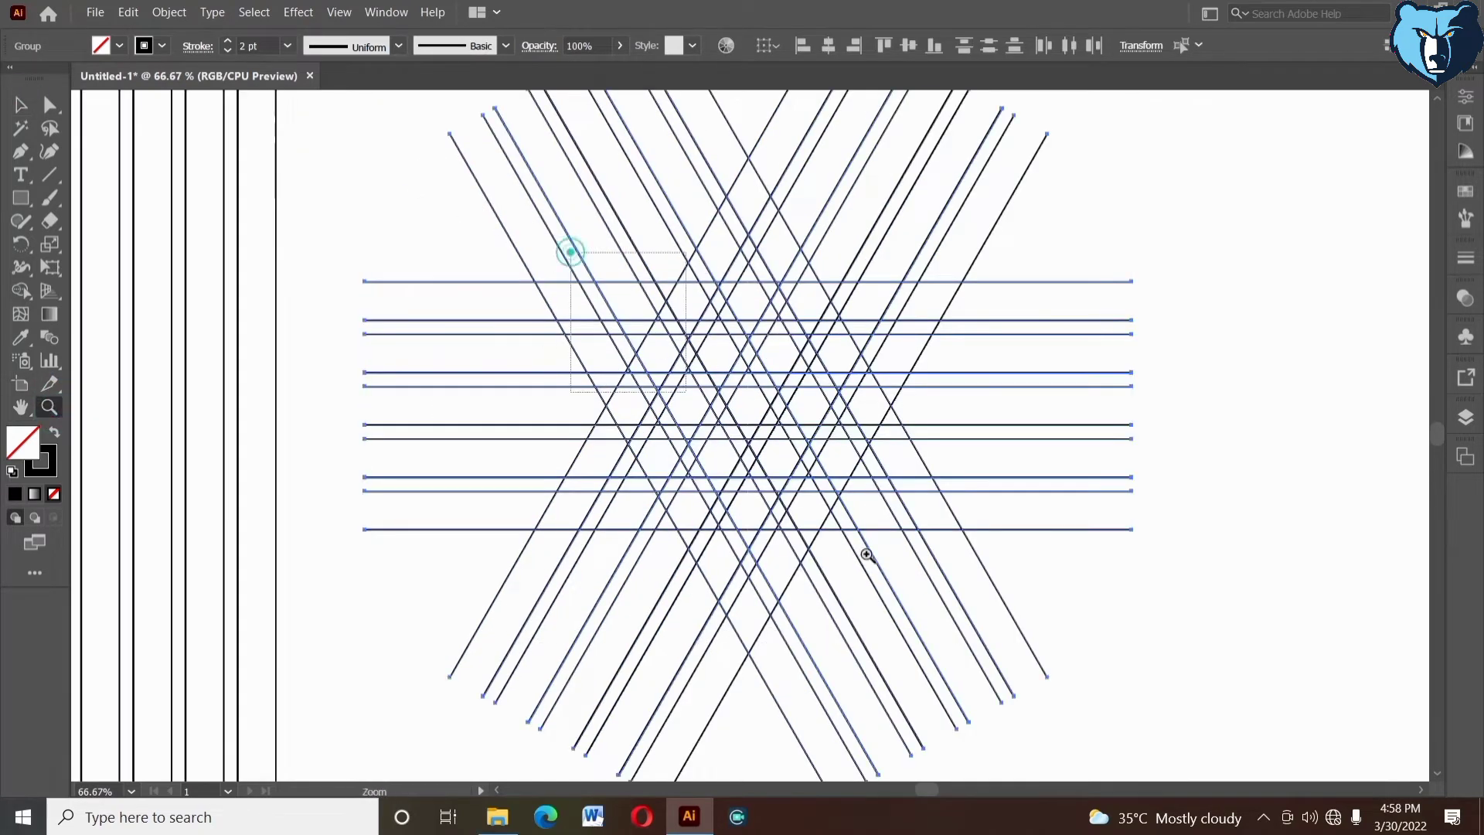
left_click_drag(866, 554, 868, 556)
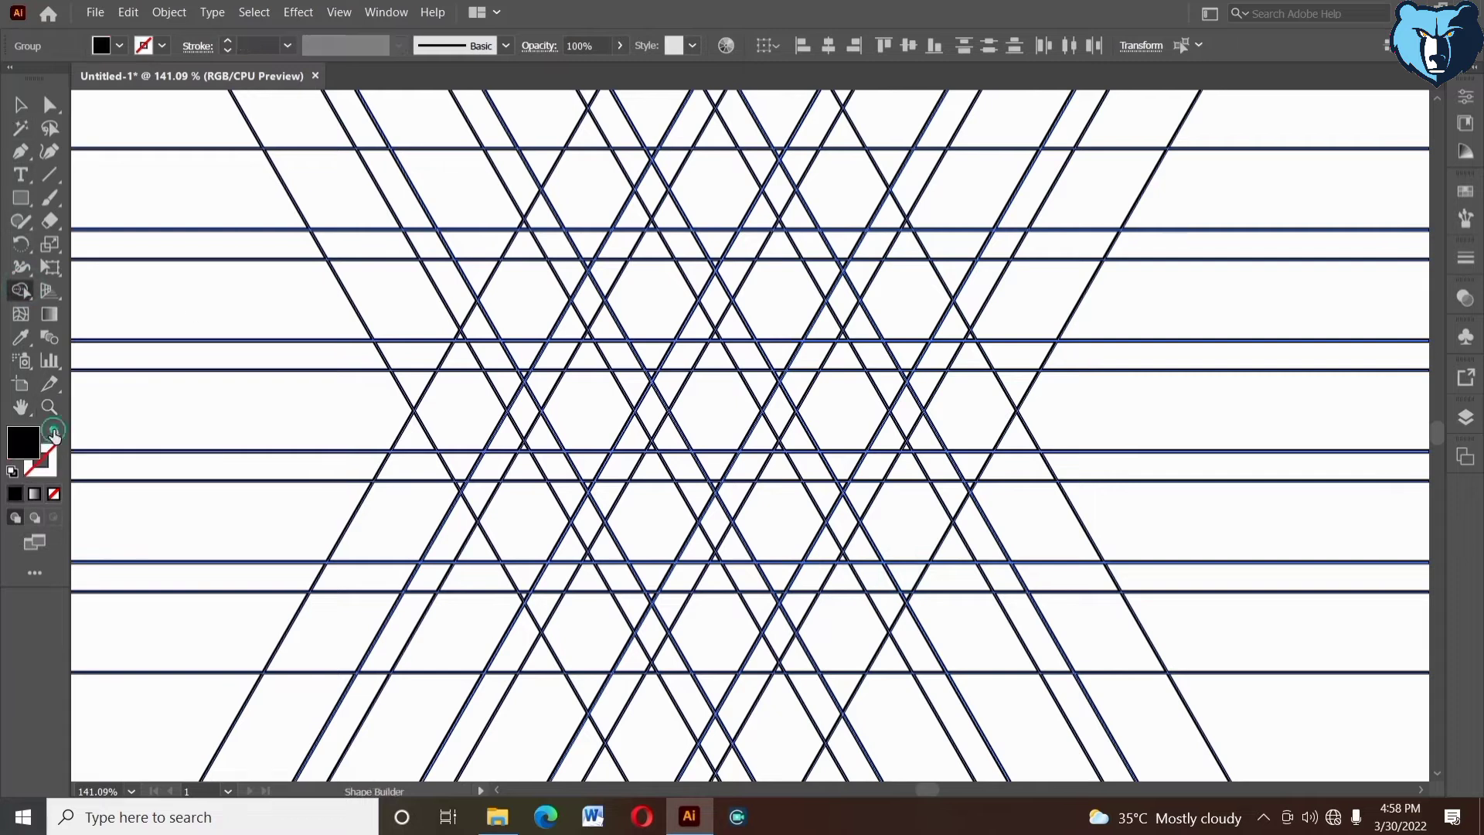
mouse_move(524, 231)
left_mouse_down()
mouse_move(673, 198)
mouse_move(613, 197)
left_mouse_up()
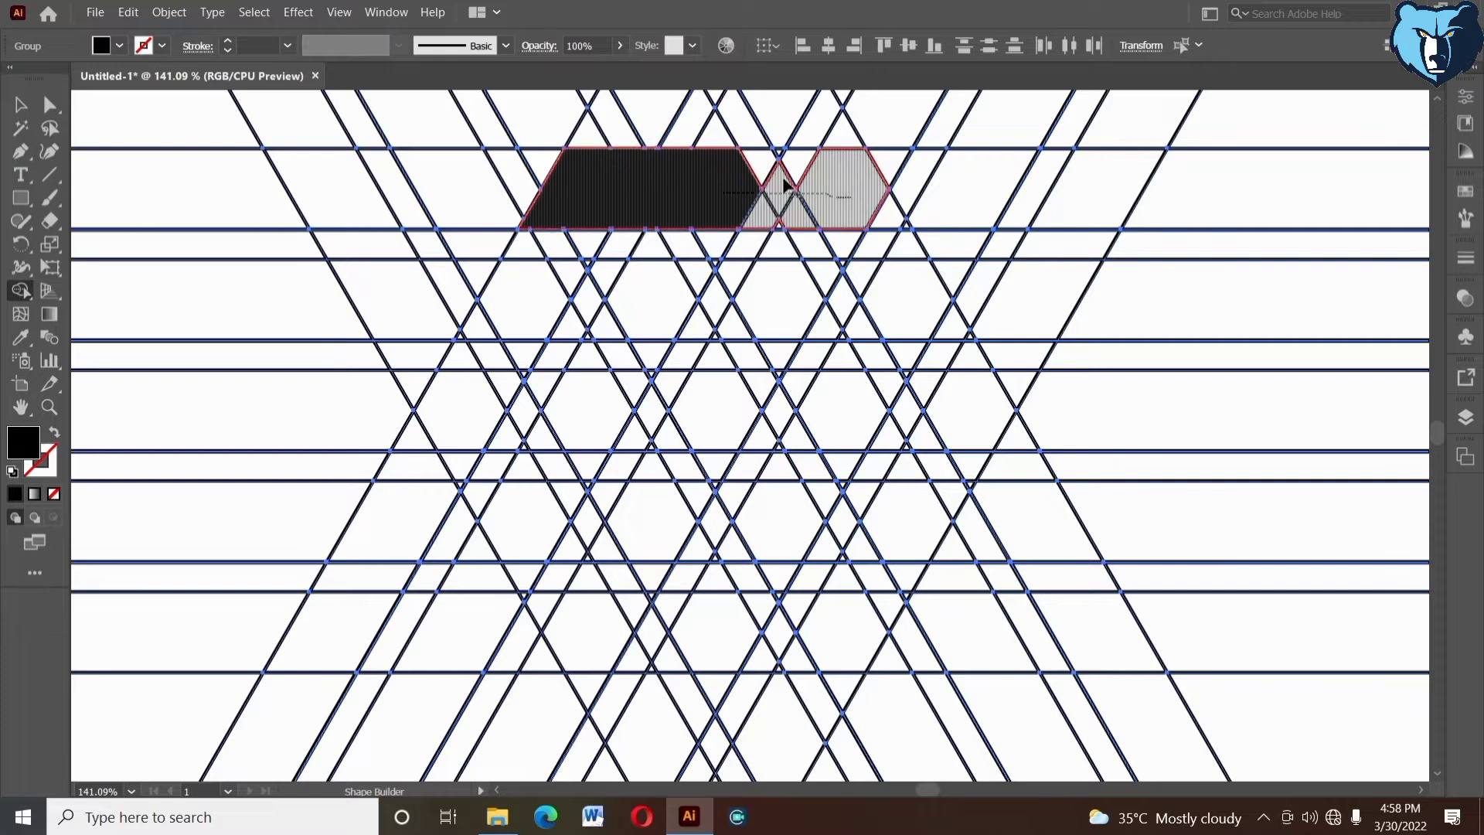
left_click_drag(784, 185, 822, 176)
mouse_move(766, 221)
left_mouse_down()
mouse_move(961, 315)
mouse_move(967, 331)
left_mouse_up()
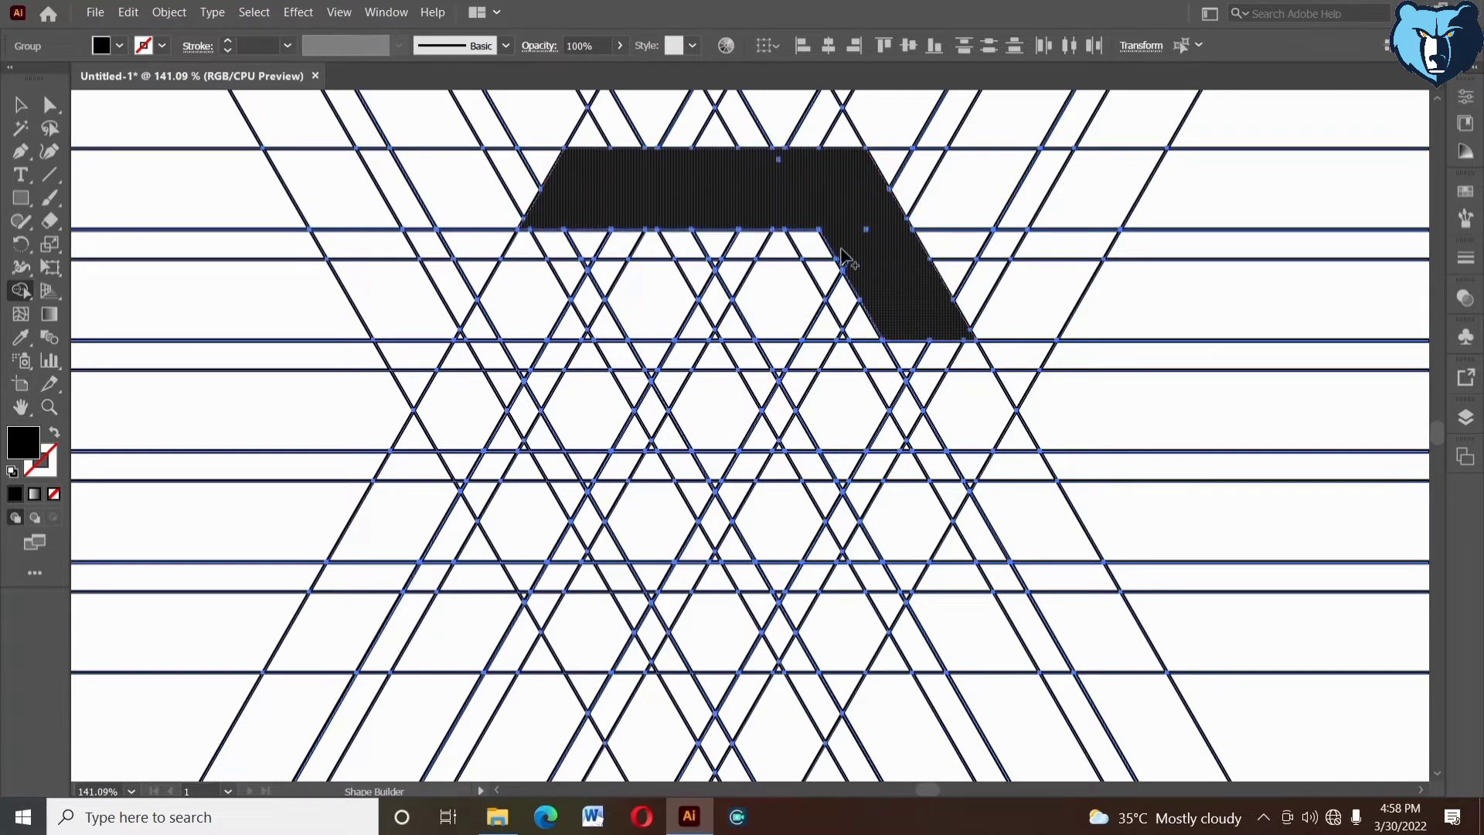
- Merge the grid cells along the hexagon's upper-left, lower-left and bottom sides into the black outer shape
left_click_drag(556, 247, 456, 418)
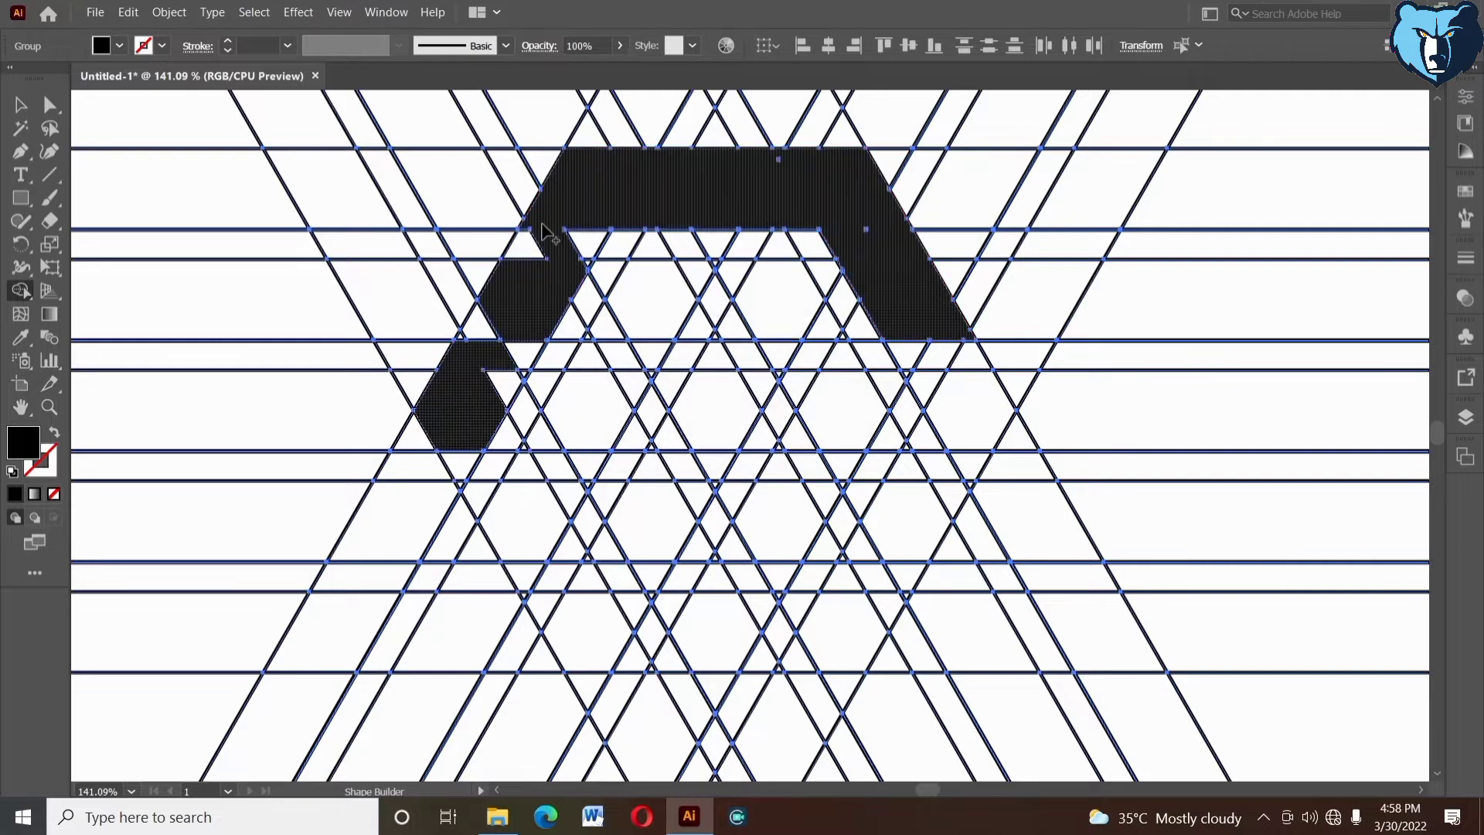
left_click_drag(535, 240, 473, 363)
left_click_drag(584, 209, 467, 399)
left_click_drag(595, 643, 597, 647)
mouse_move(501, 422)
left_mouse_down()
mouse_move(611, 623)
mouse_move(851, 646)
left_mouse_up()
left_click_drag(634, 633, 642, 635)
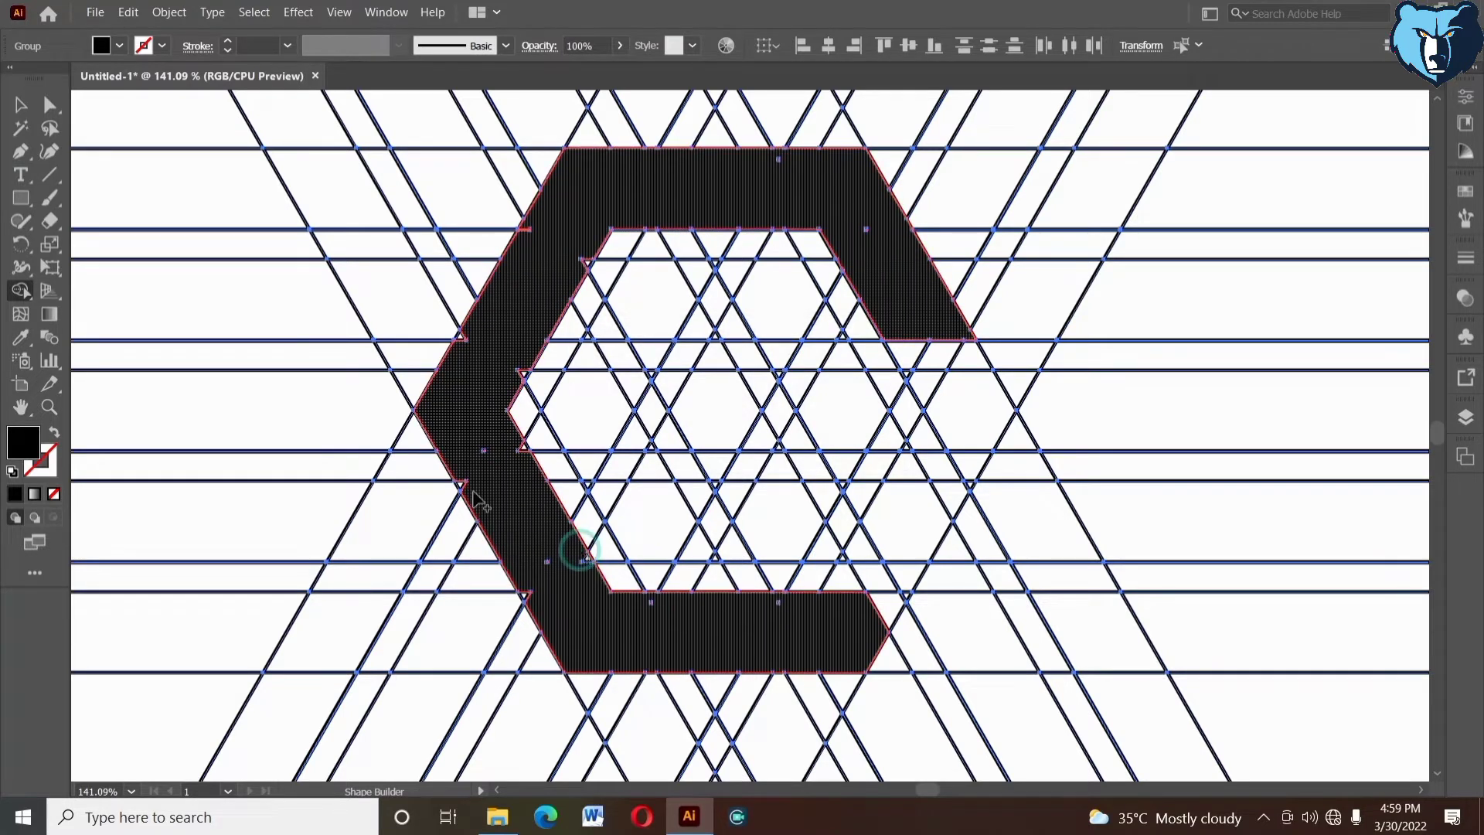
- Extend the outer shape into a G by merging the lower-right side and a horizontal crossbar reaching inward
mouse_move(956, 433)
left_mouse_down()
mouse_move(889, 598)
mouse_move(882, 559)
mouse_move(842, 579)
left_mouse_up()
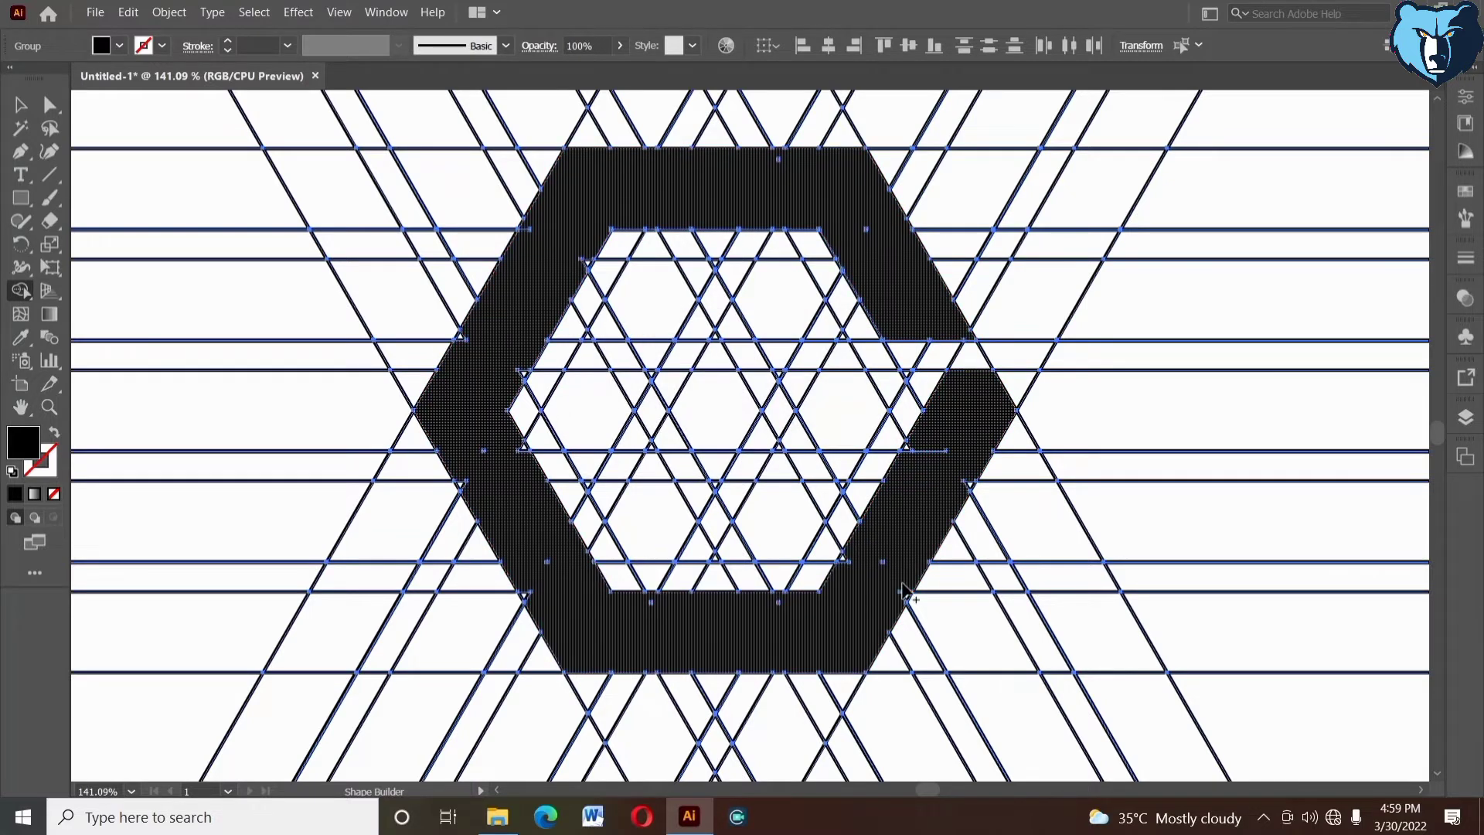
left_click_drag(920, 458, 907, 467)
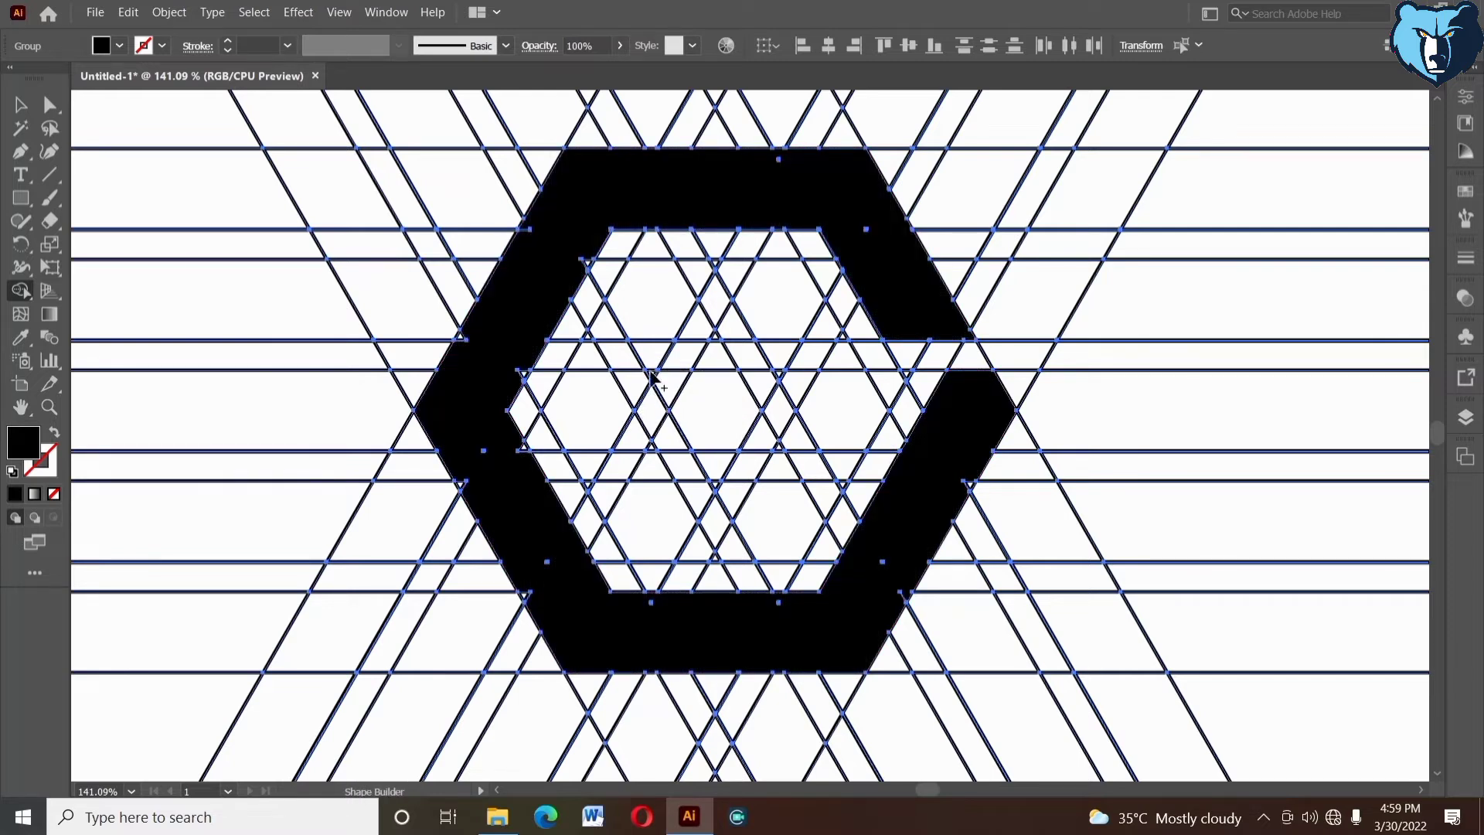
mouse_move(652, 375)
left_mouse_down()
mouse_move(743, 433)
mouse_move(835, 414)
left_mouse_up()
key("ctrl+z")
mouse_move(737, 400)
left_mouse_down()
mouse_move(807, 390)
mouse_move(777, 377)
mouse_move(936, 402)
left_mouse_up()
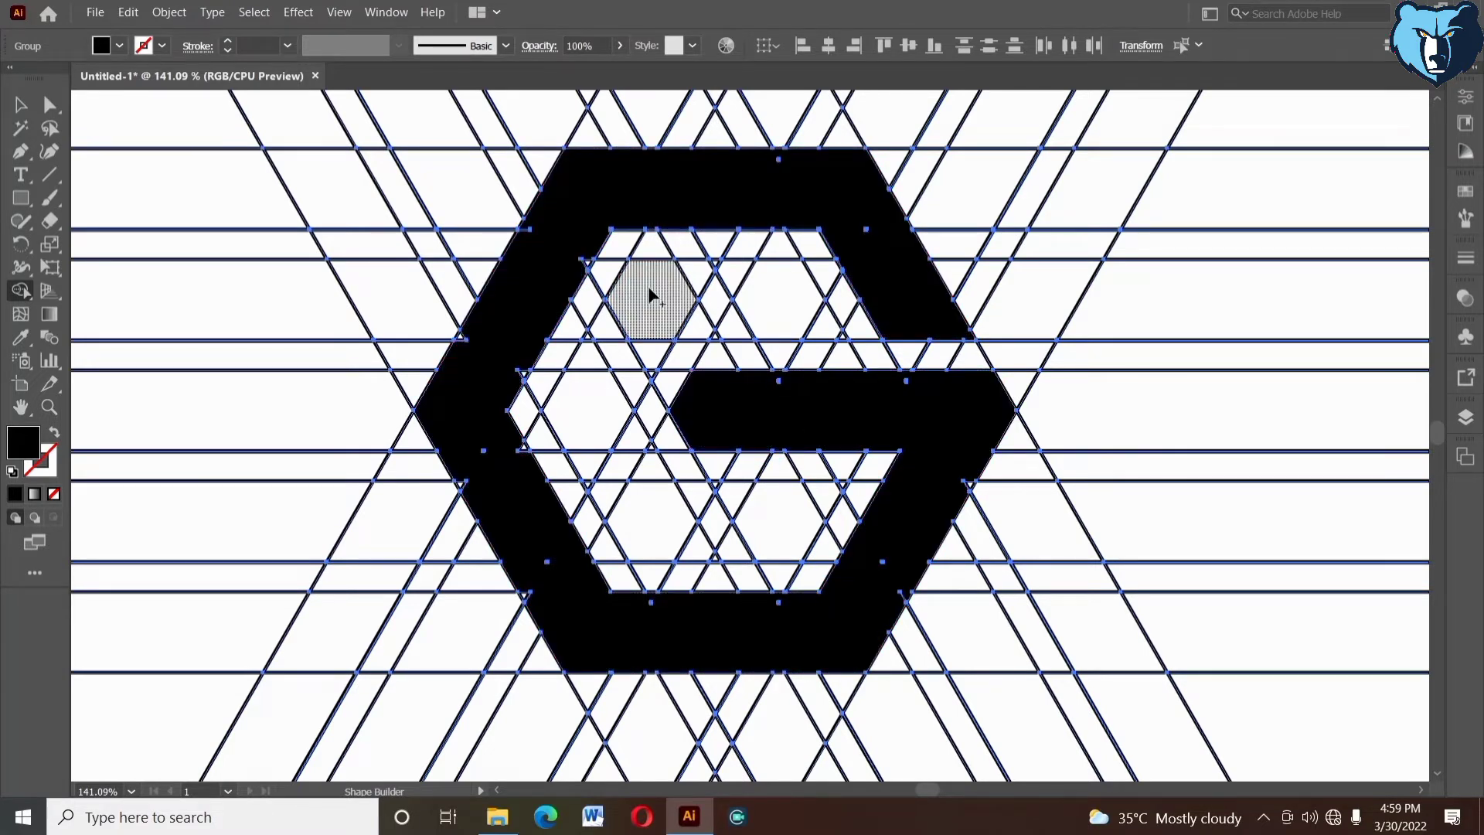
- Merge the grid cells inside the G into a separate black C-shaped band wrapping around the crossbar
left_click_drag(671, 331, 725, 269)
key("ctrl+z")
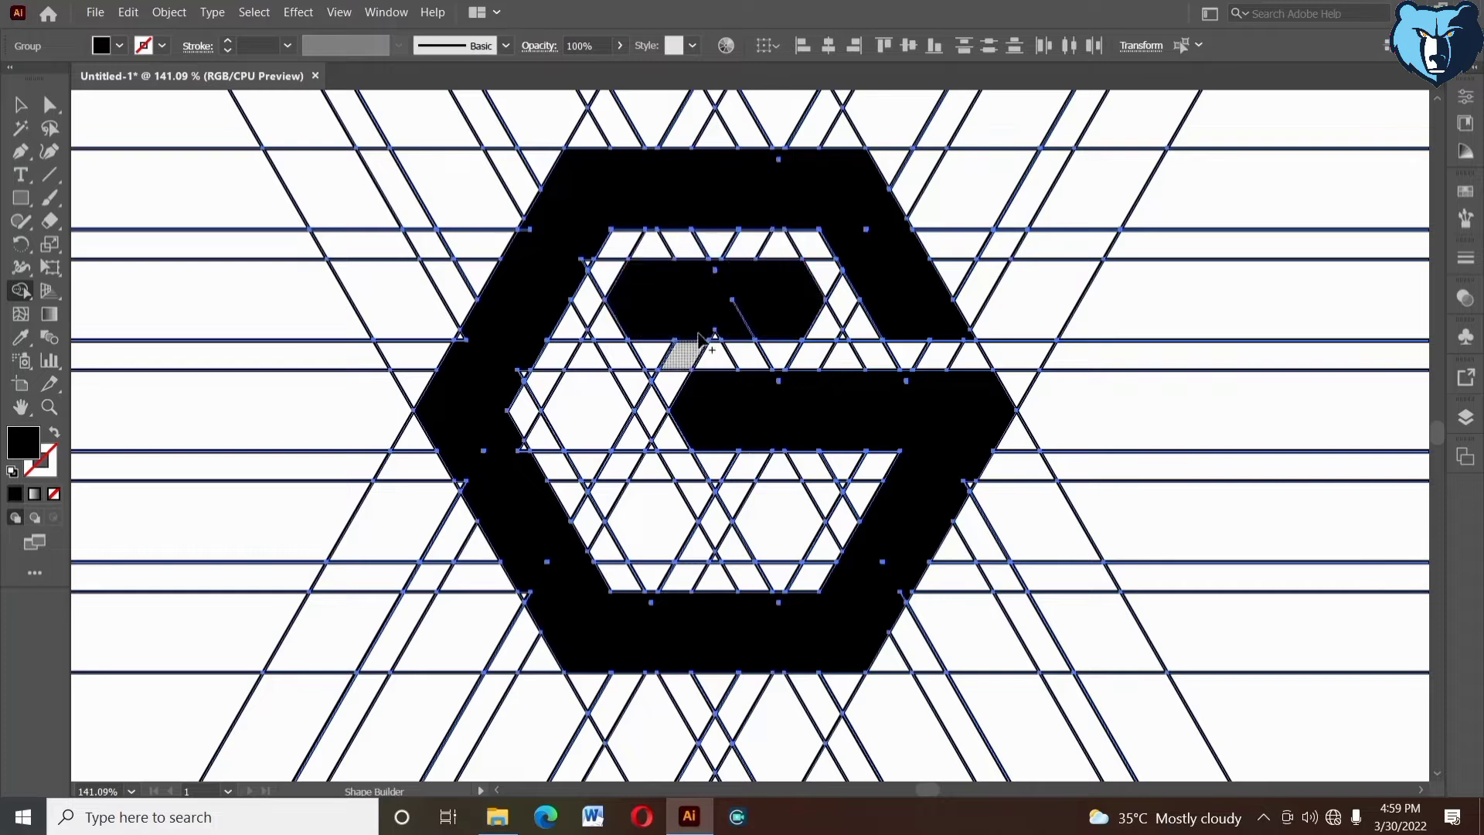
left_click_drag(729, 330, 843, 340)
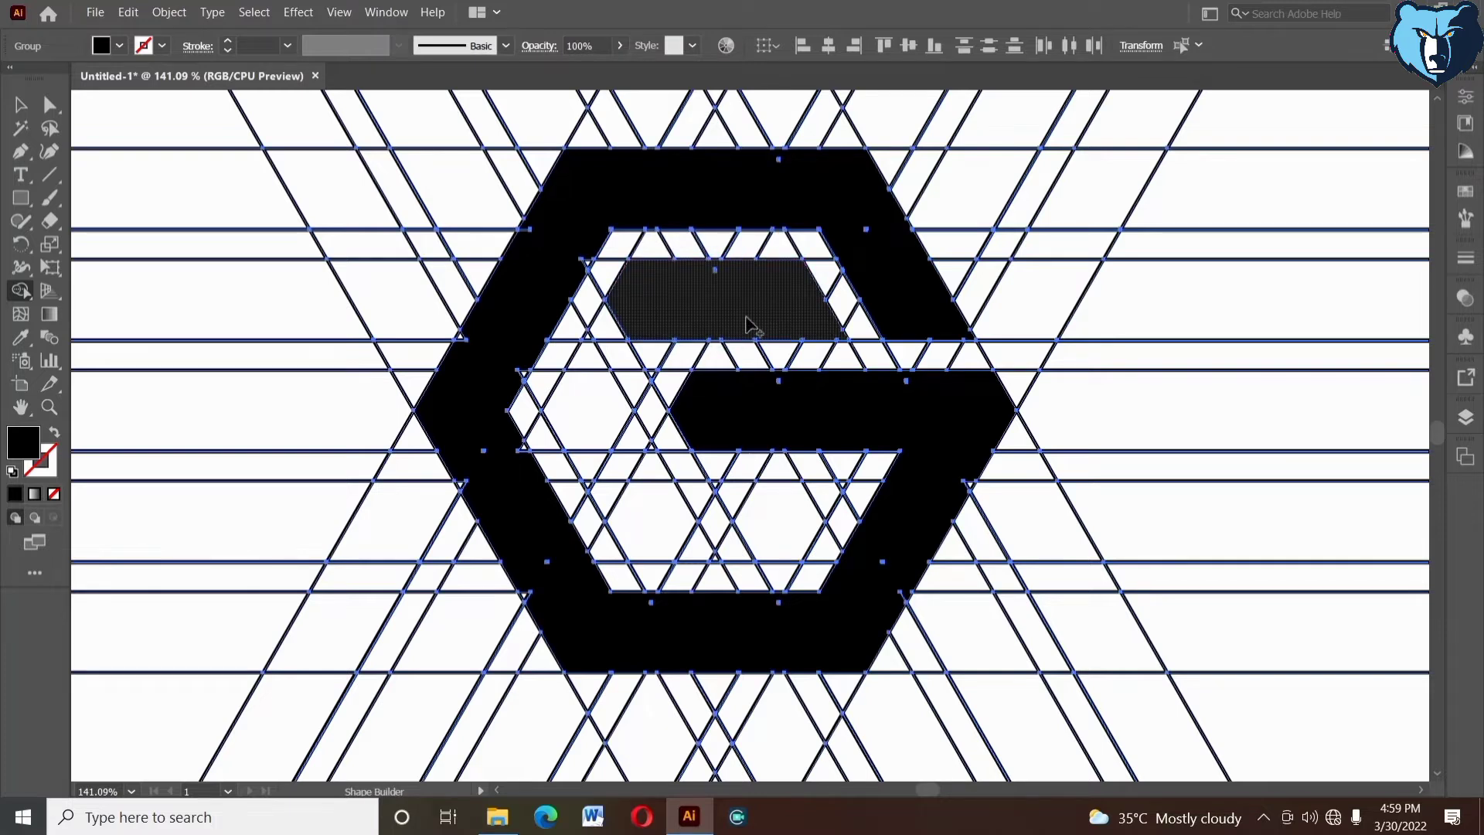
mouse_move(642, 374)
left_mouse_down()
mouse_move(587, 395)
mouse_move(572, 429)
mouse_move(618, 545)
left_mouse_up()
left_click_drag(654, 487, 713, 544)
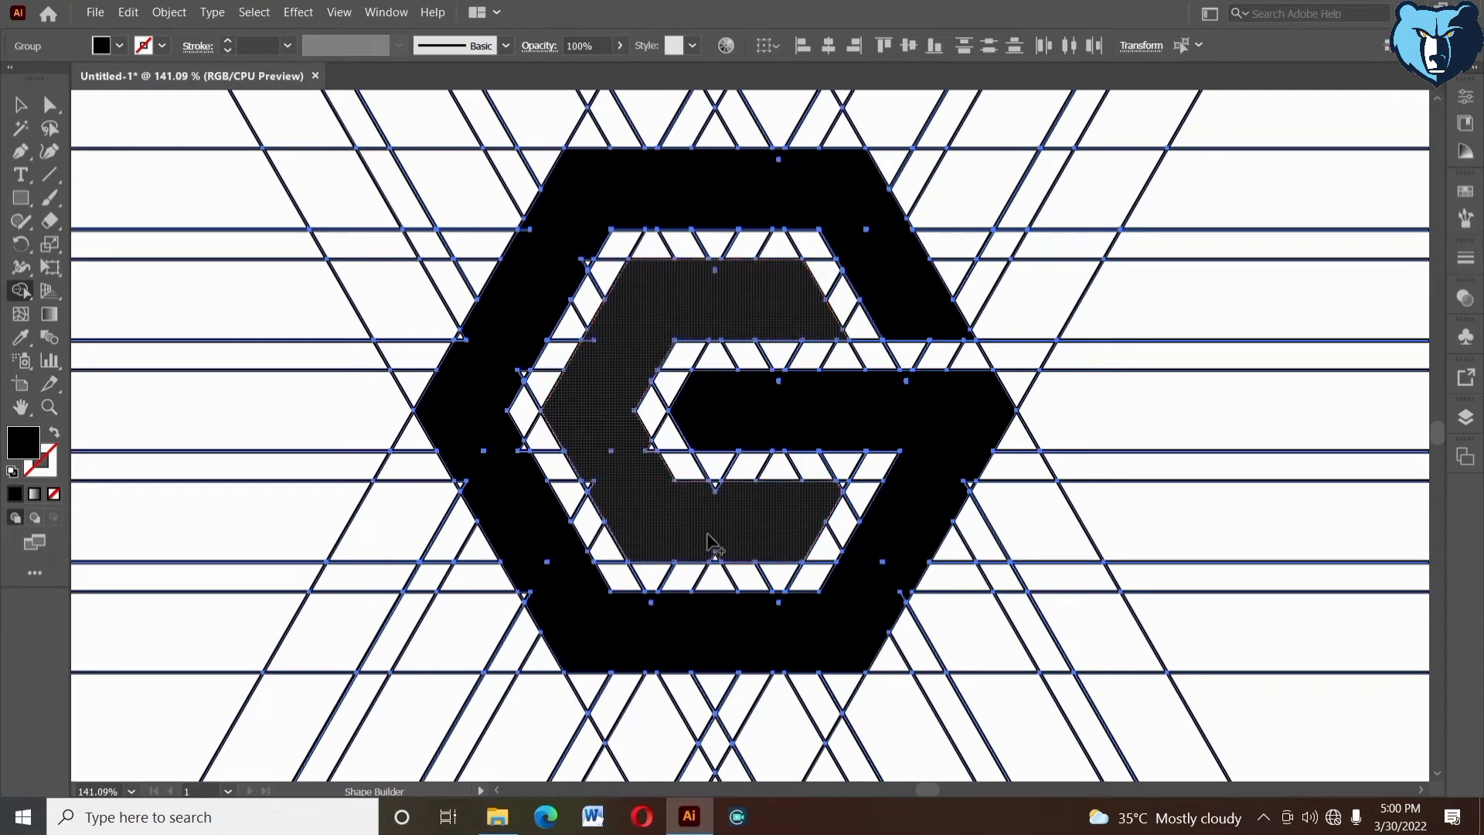
mouse_move(596, 360)
left_mouse_down()
mouse_move(700, 493)
mouse_move(726, 489)
mouse_move(642, 495)
left_mouse_up()
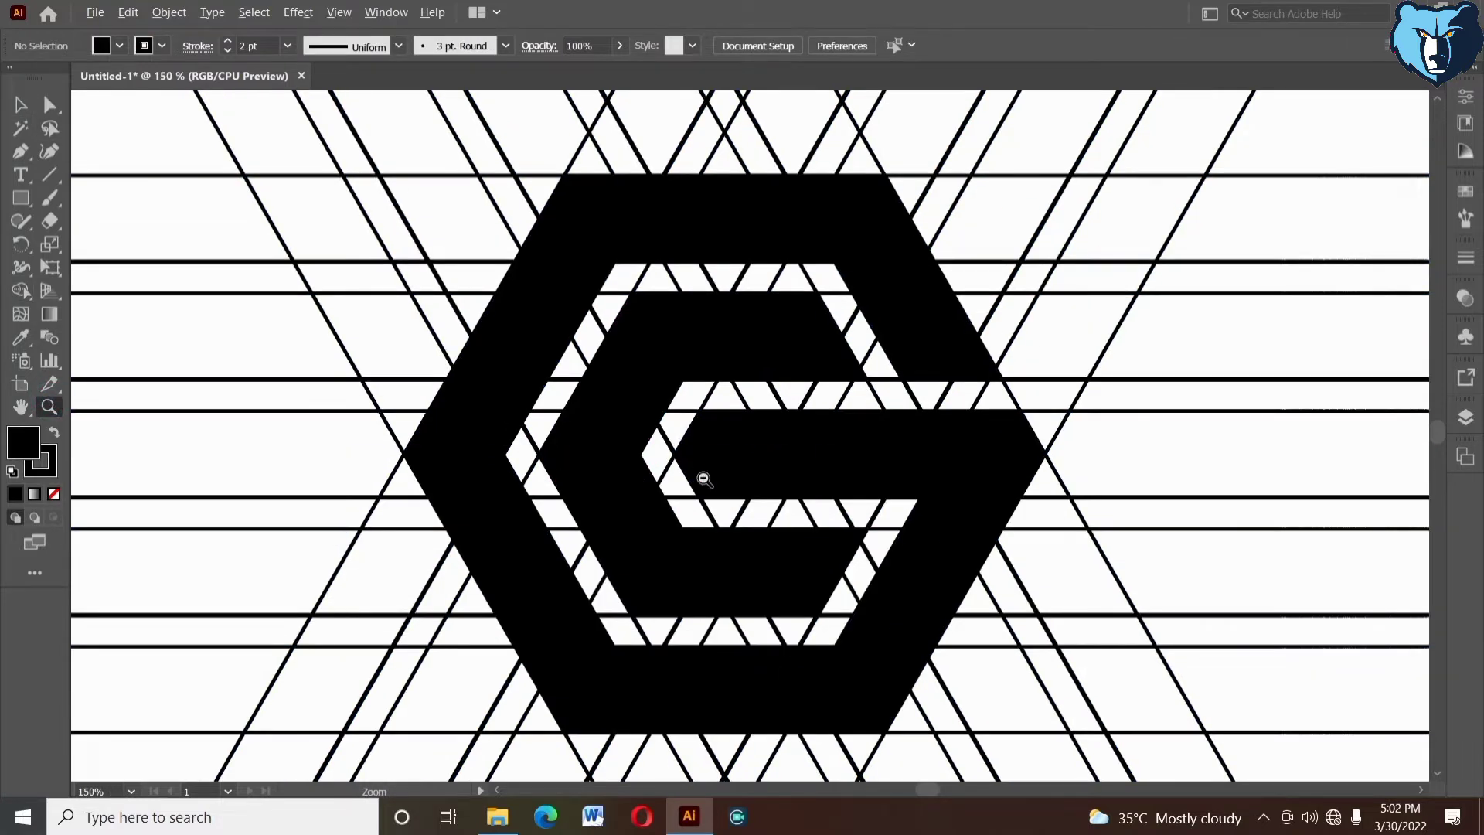
- Ungroup the horizontal line group and both diagonal line groups around the logo
left_click(704, 479, "alt")
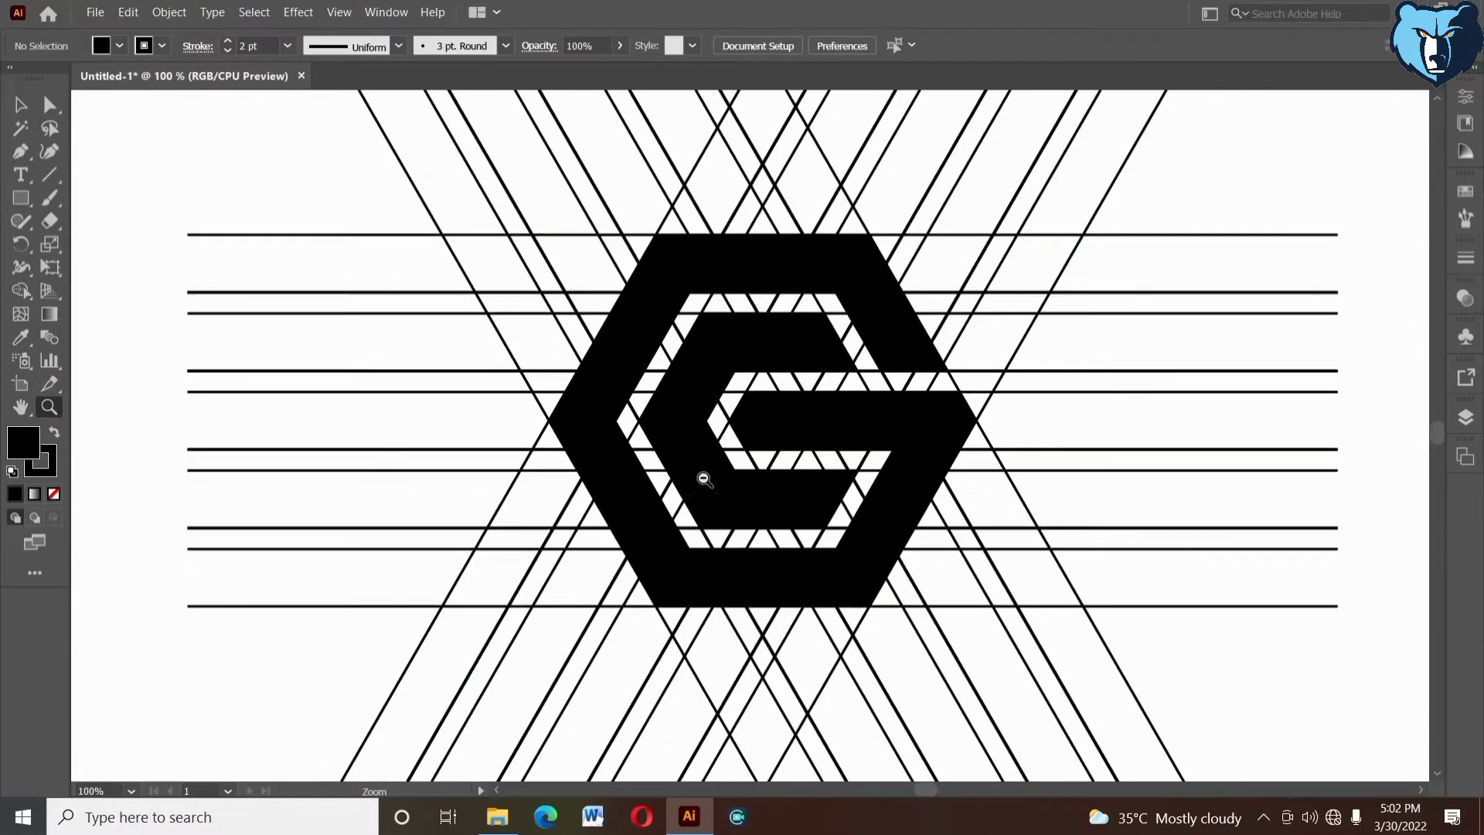
left_click(704, 479, "alt")
right_click(517, 298)
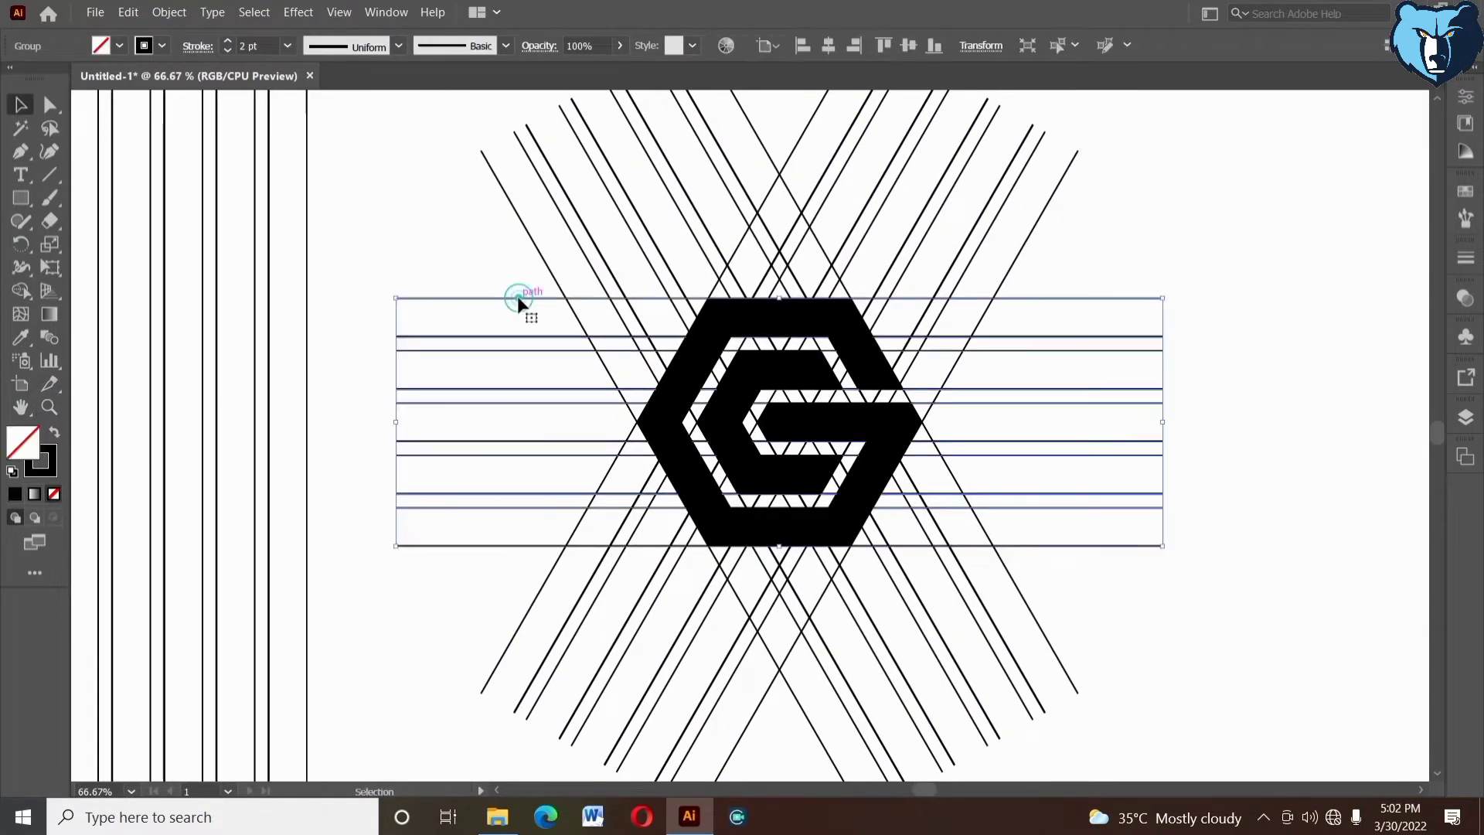
left_click(560, 437)
left_click(504, 276)
right_click(525, 224)
left_click(576, 364)
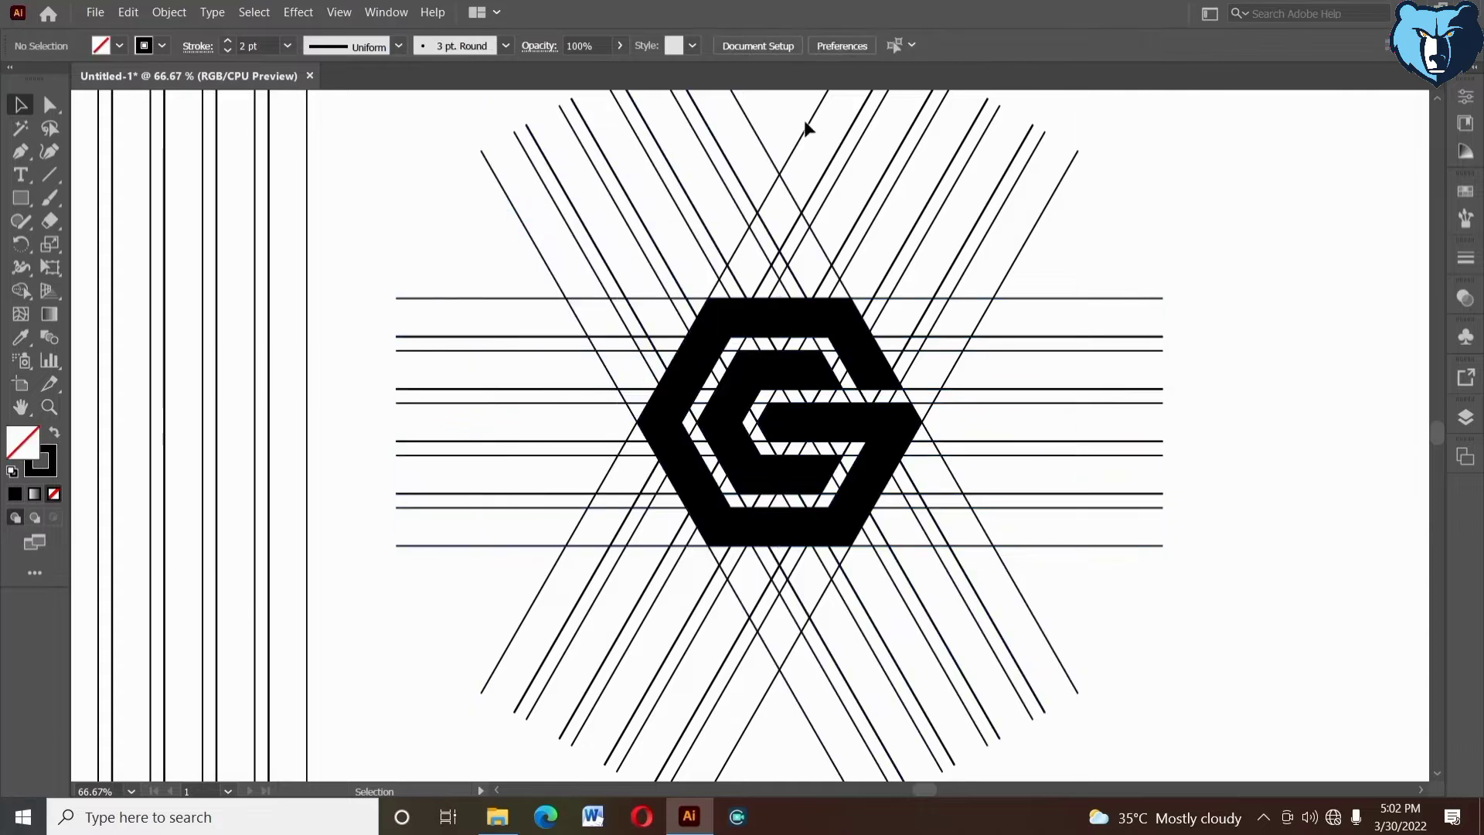
right_click(807, 120)
left_click(858, 262)
- Clear the crossed construction lines while keeping the logo, by copying its two shapes and pasting them back in place after the deletion
left_click(788, 371)
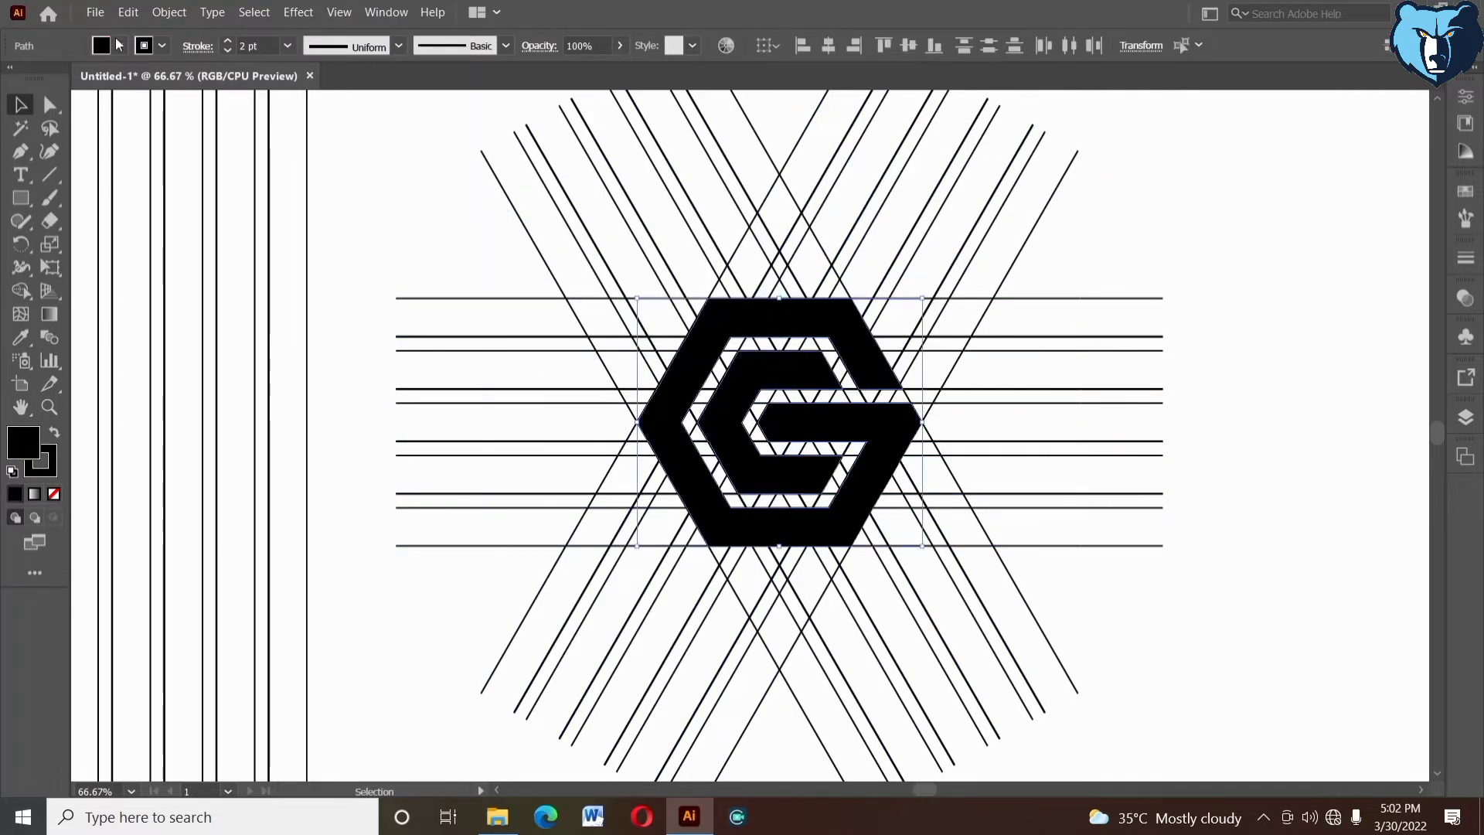
left_click(129, 15)
left_click(157, 94)
left_click_drag(401, 180, 1084, 670)
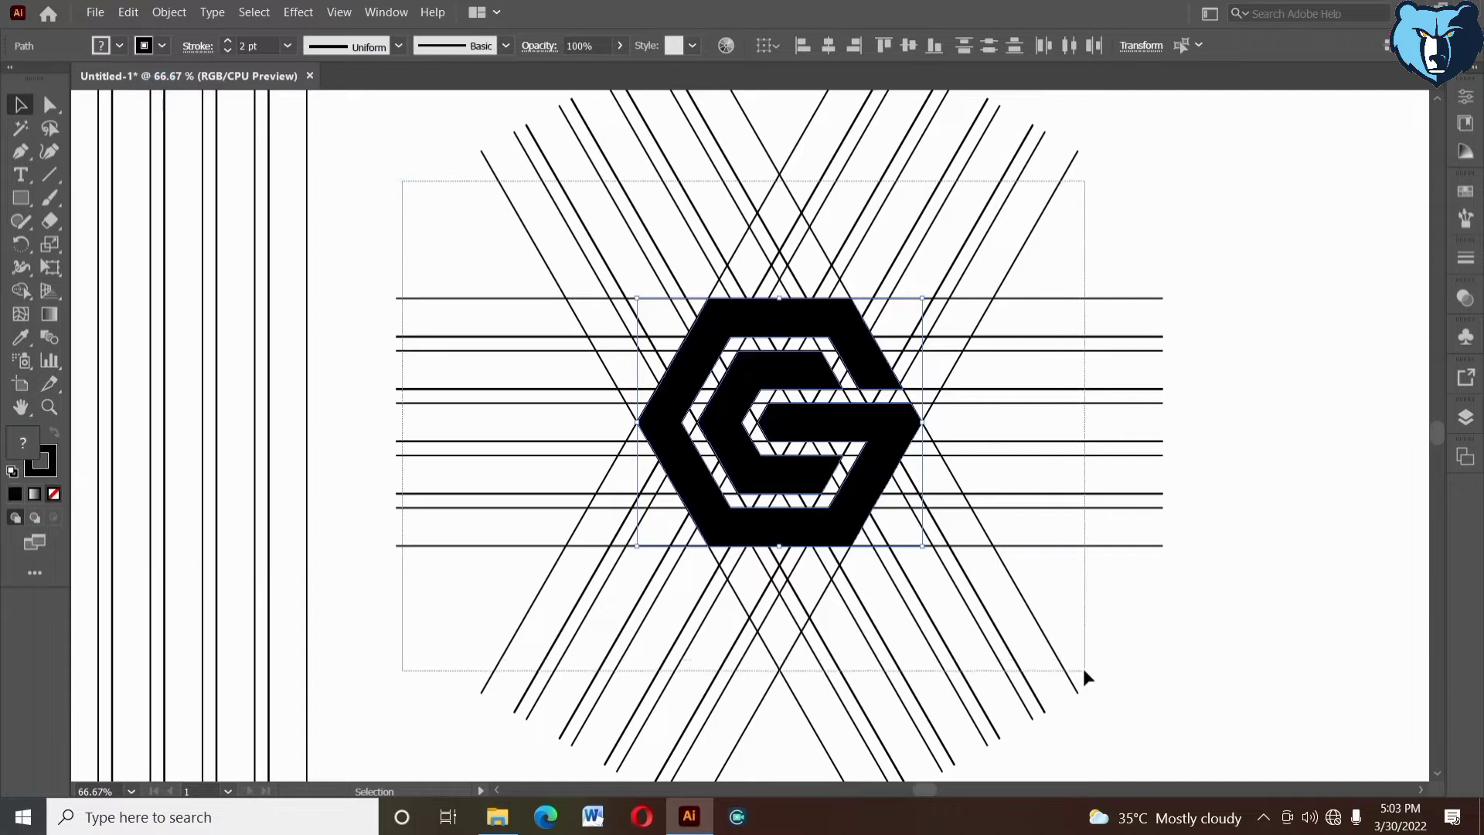
key("Delete")
left_click(130, 14)
left_click(165, 159)
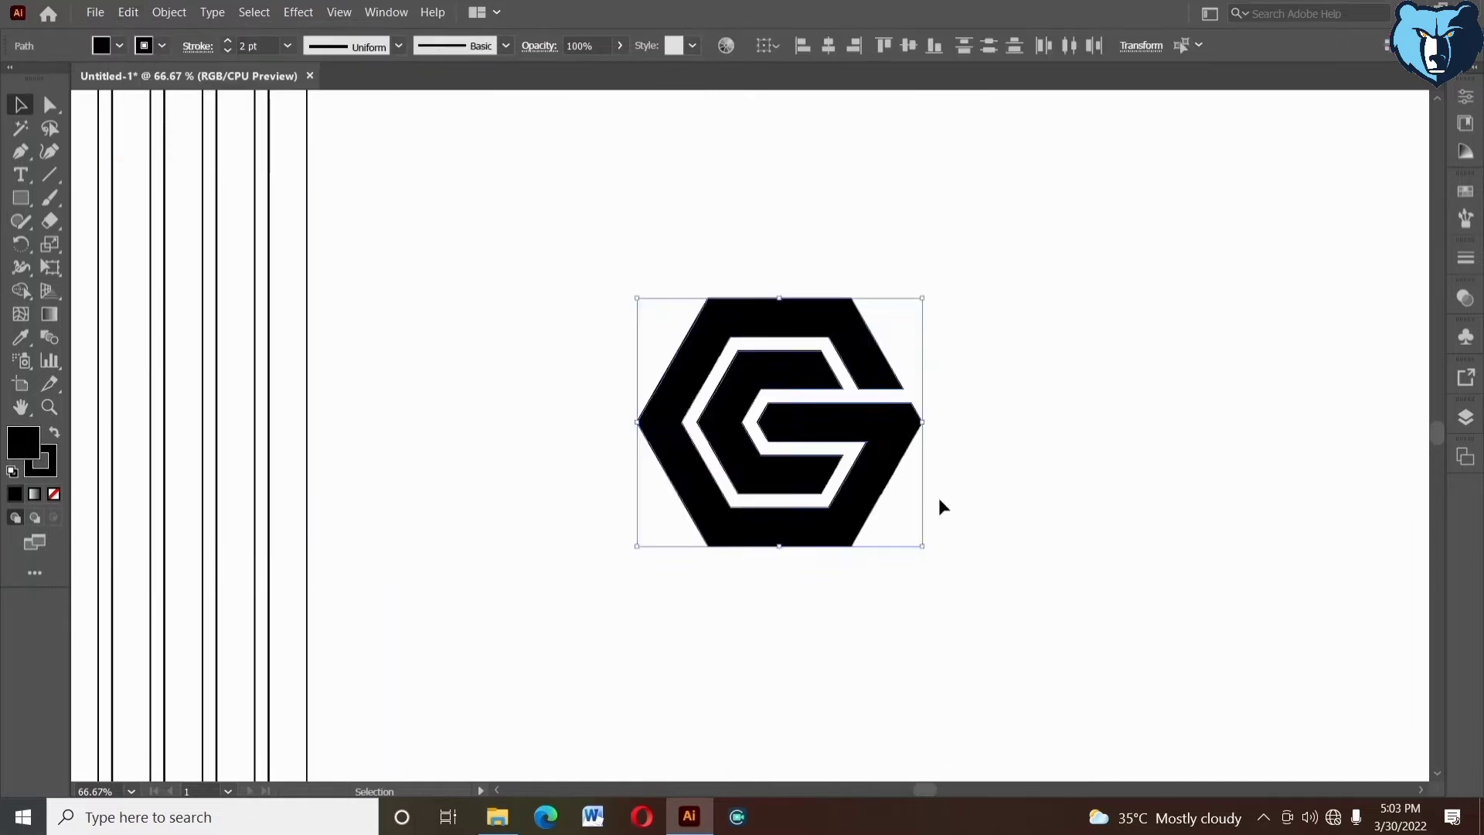
- Group the two logo shapes and move the logo to the left of the vertical line set
left_click_drag(939, 498, 1047, 500)
right_click(804, 183)
left_click(831, 286)
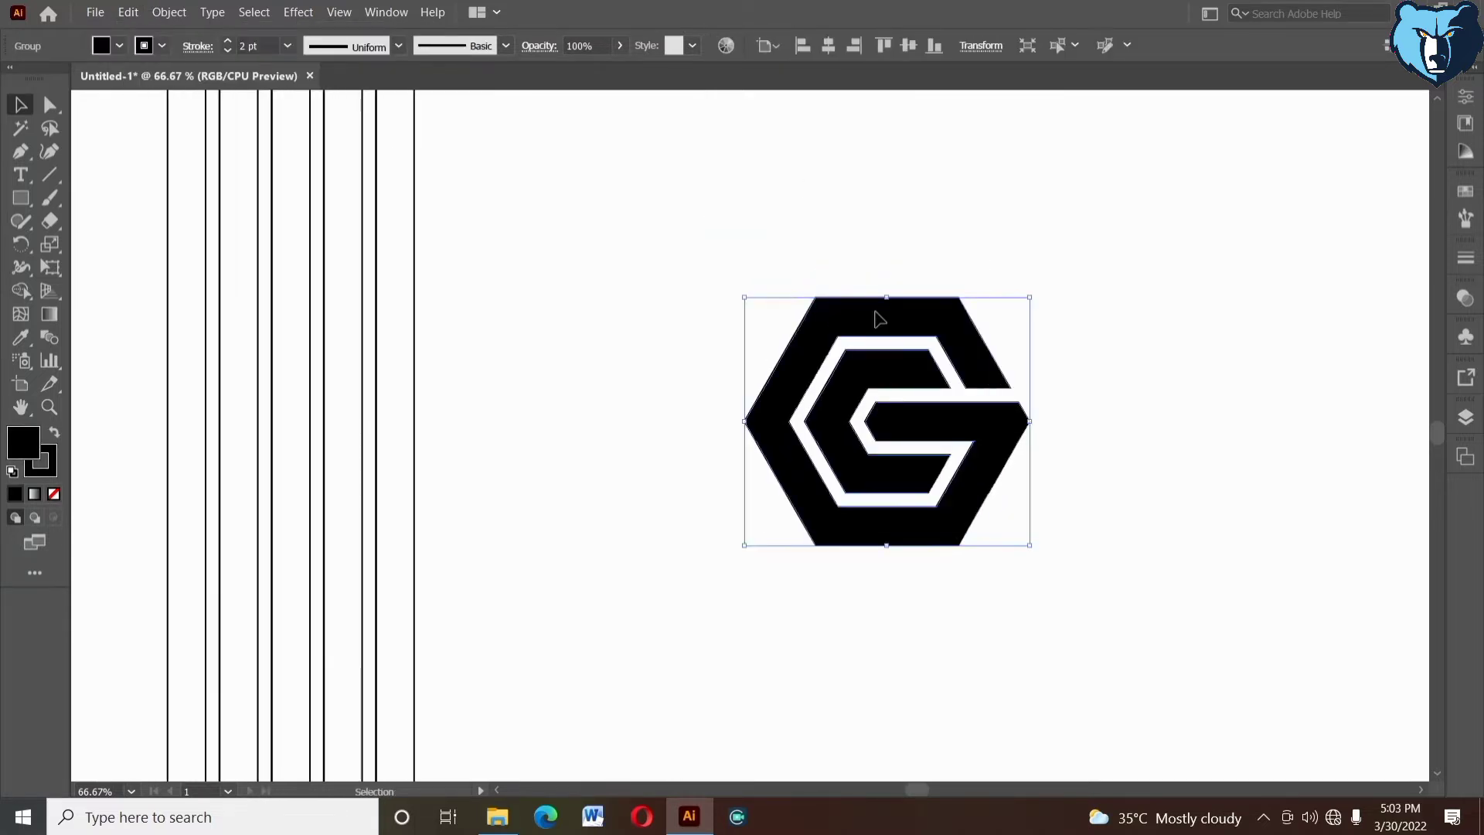
left_click_drag(843, 309, 776, 118)
left_click(644, 376)
left_click_drag(644, 376, 940, 376)
left_click_drag(1035, 252, 163, 275)
- Move the remaining vertical line group to the right, onto an empty area away from the logo
left_click_drag(428, 212, 769, 410)
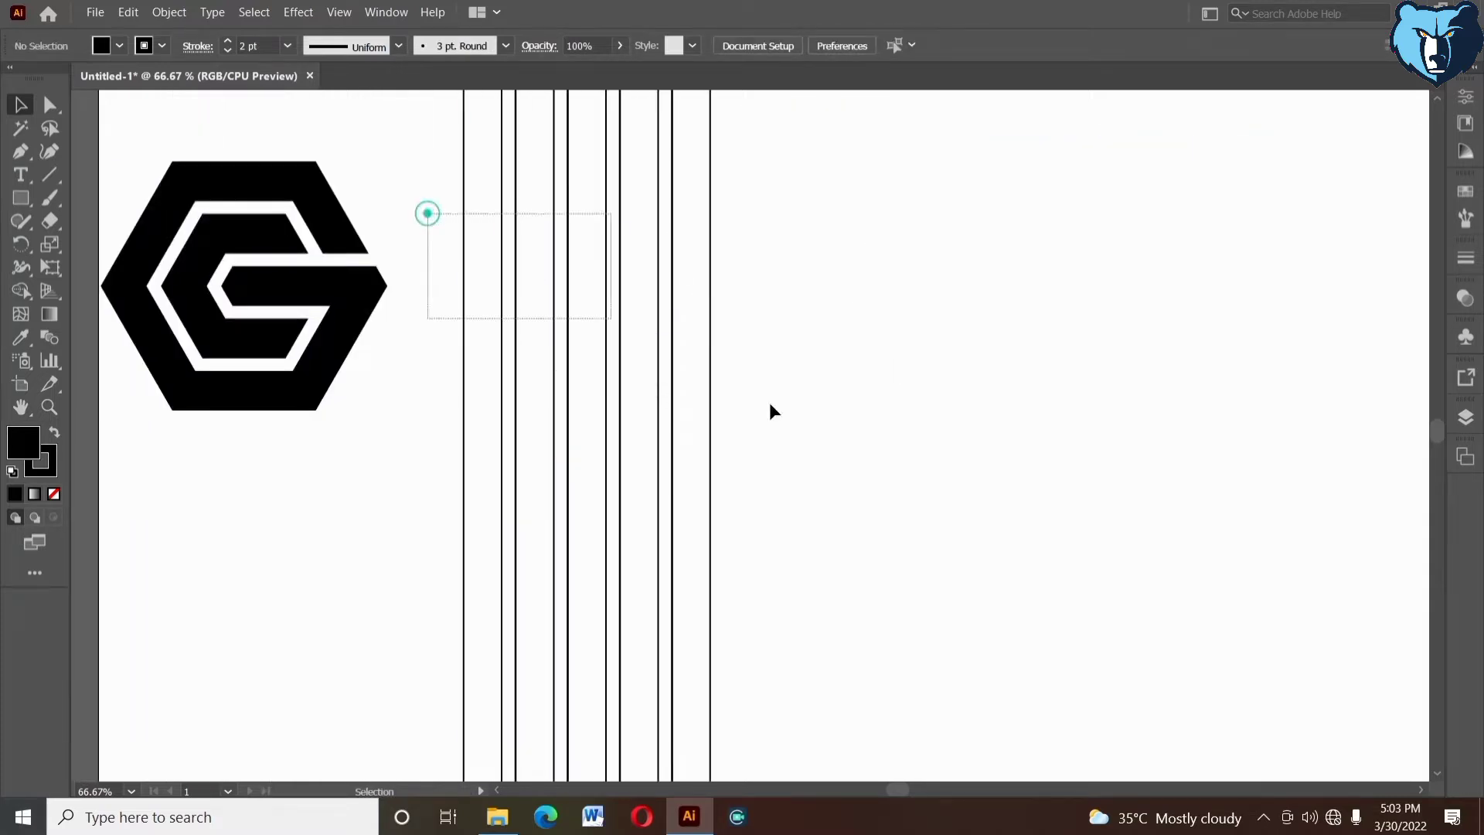
left_click_drag(712, 279, 1208, 338)
scroll(841, 355, "right", 5)
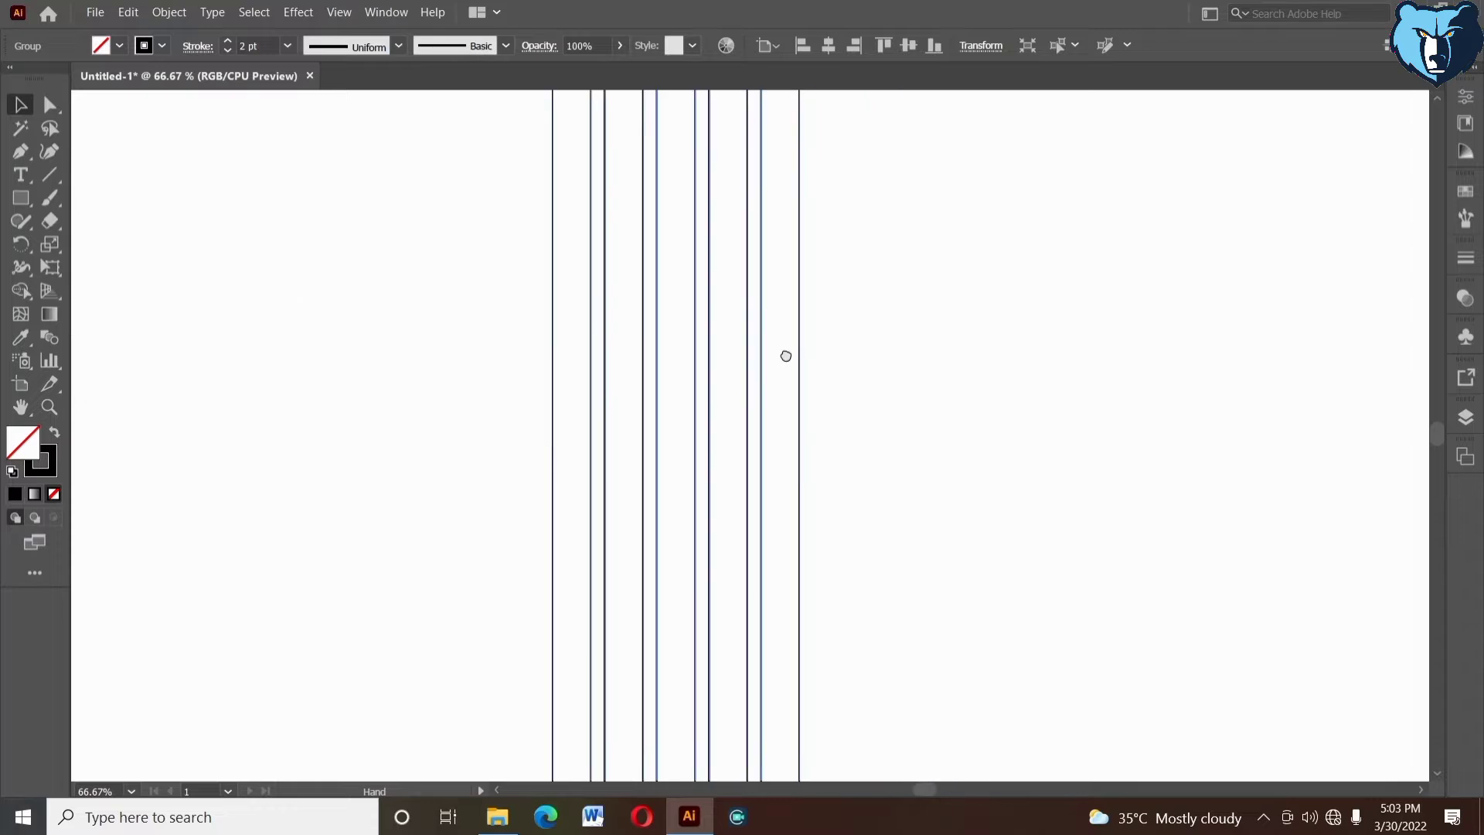
left_click_drag(500, 212, 855, 332)
right_click(732, 195)
mouse_move(805, 386)
left_click(968, 421)
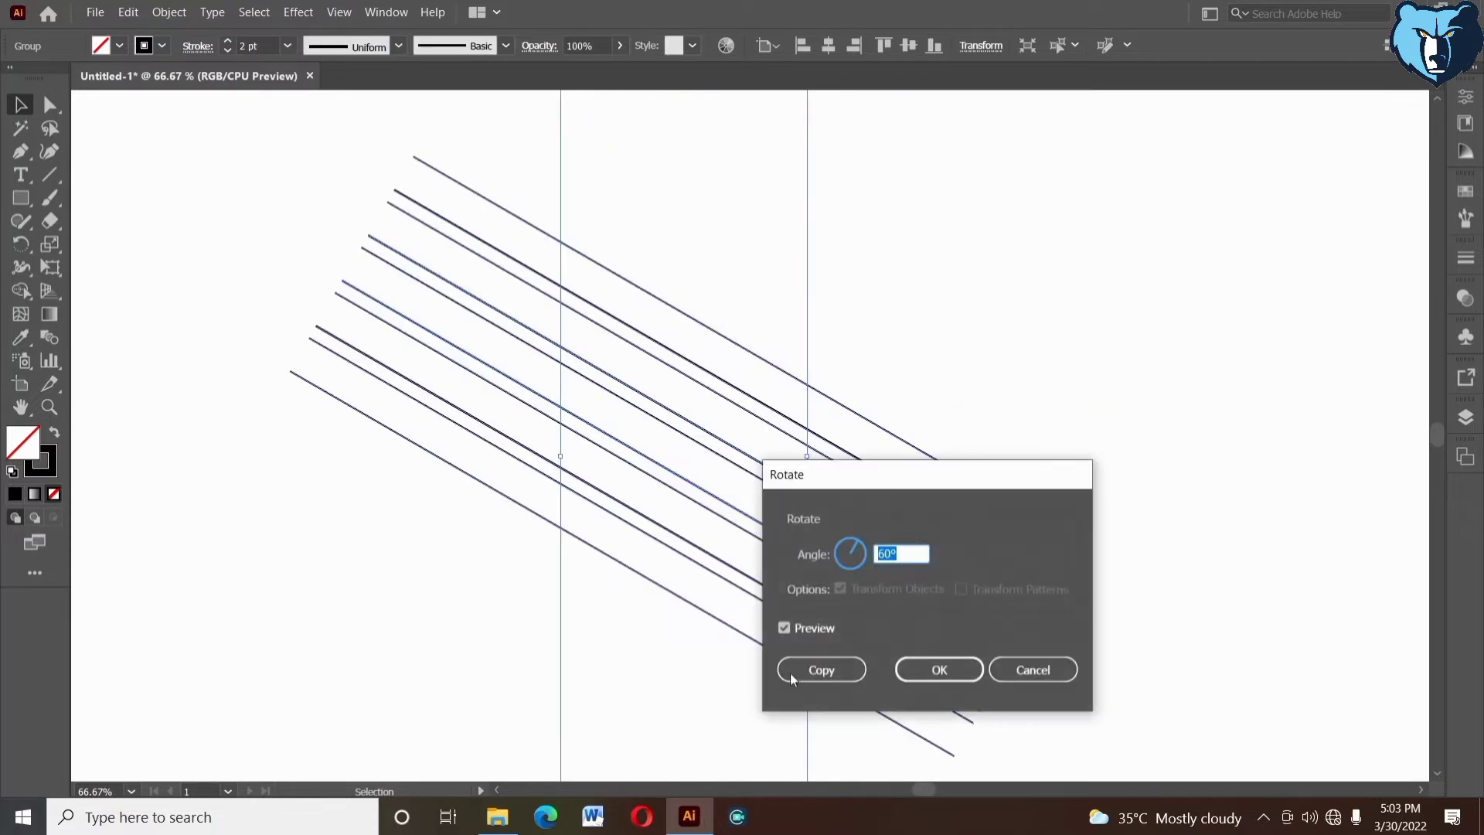
left_click(796, 671)
left_click(877, 269)
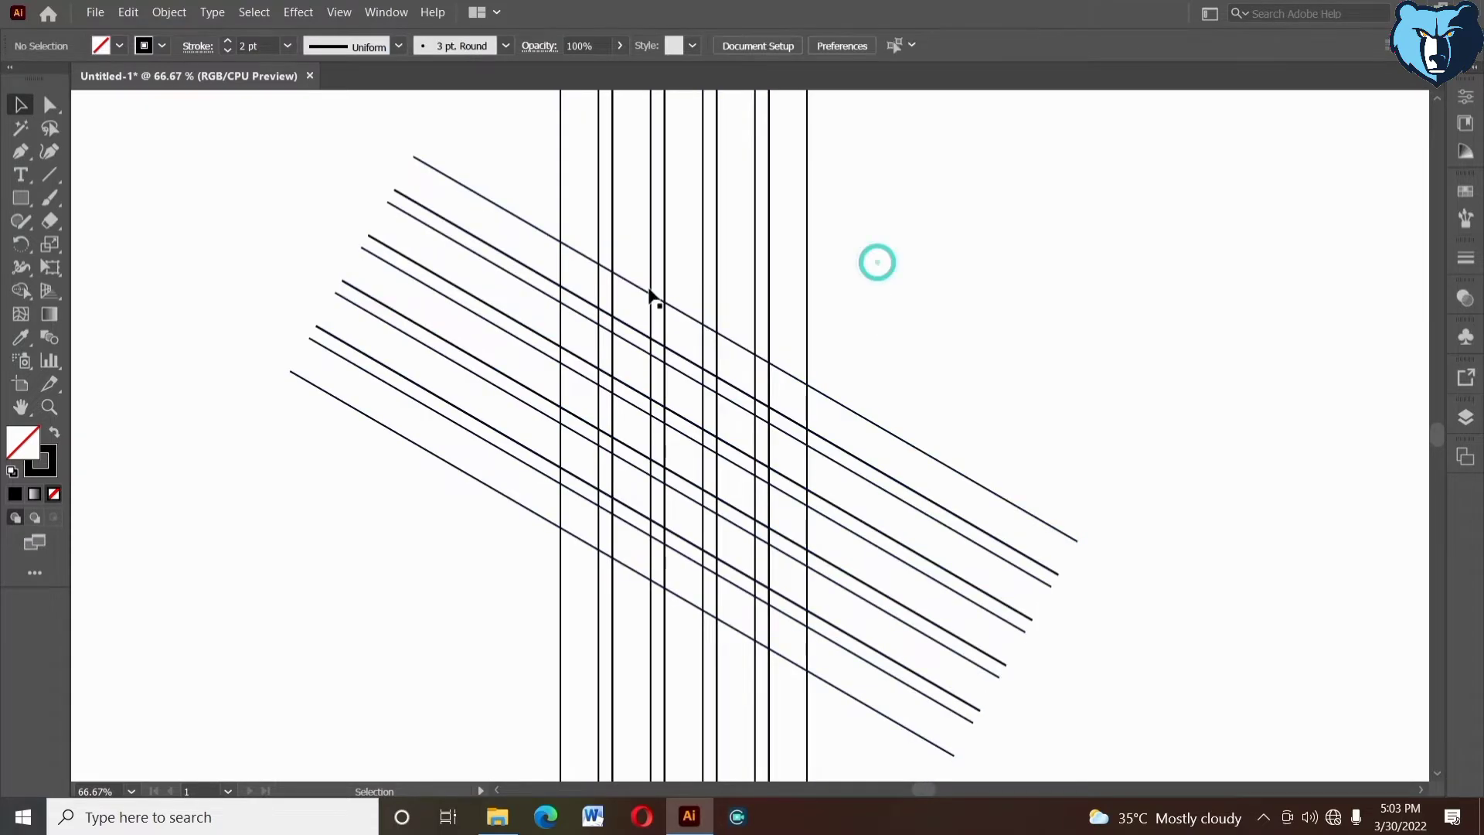
key("ctrl+z")
- Turn the vertical line group horizontal and create a copy of it rotated by 60 degrees
left_click_drag(553, 453, 683, 586)
right_click(874, 237)
mouse_move(935, 431)
left_click(1097, 464)
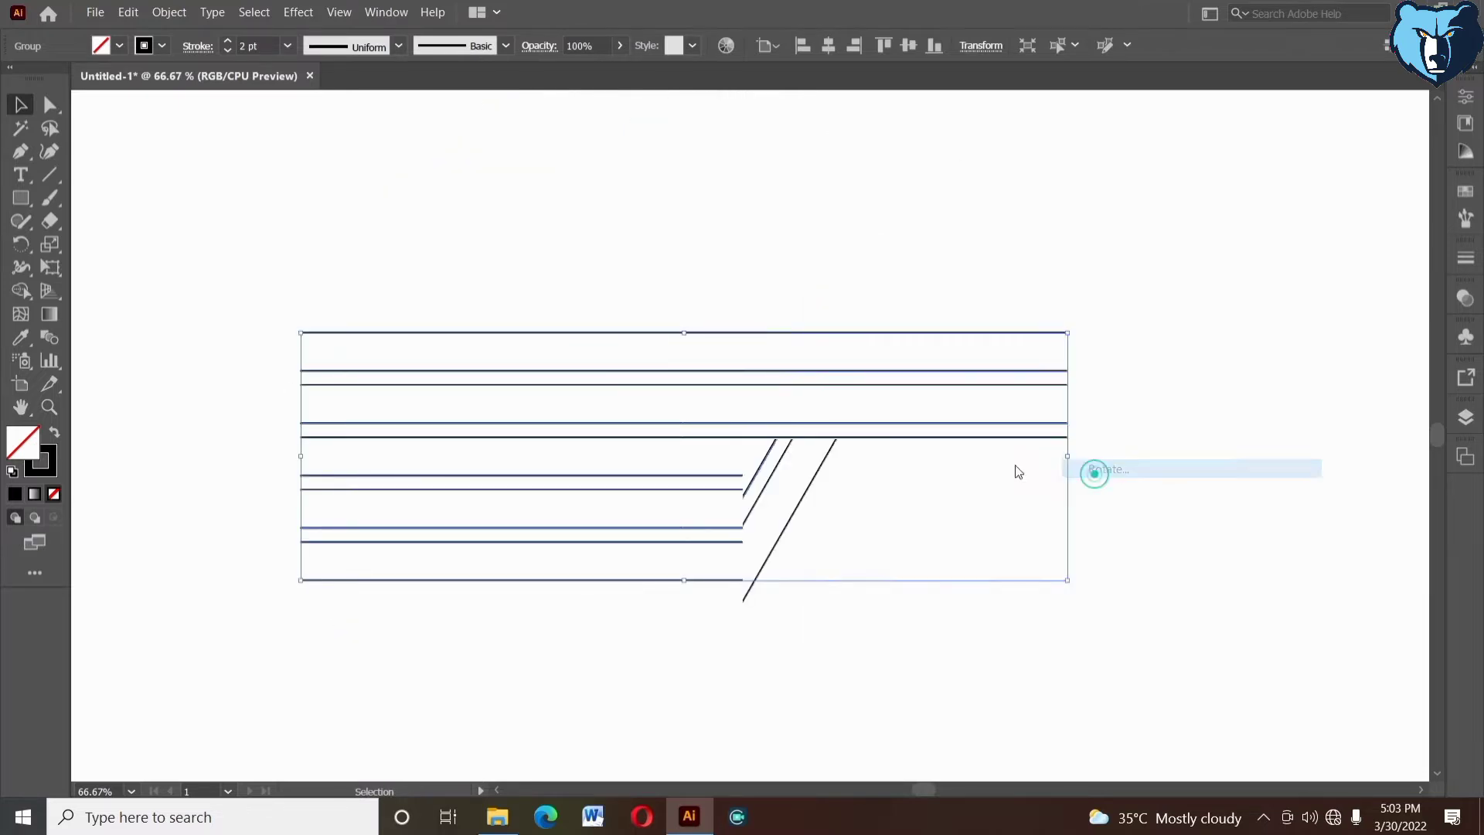
left_click(828, 671)
- Add a mirrored copy of the 60-degree line group across the vertical axis to complete the crossed grid
right_click(996, 271)
mouse_move(1049, 457)
left_click(1228, 518)
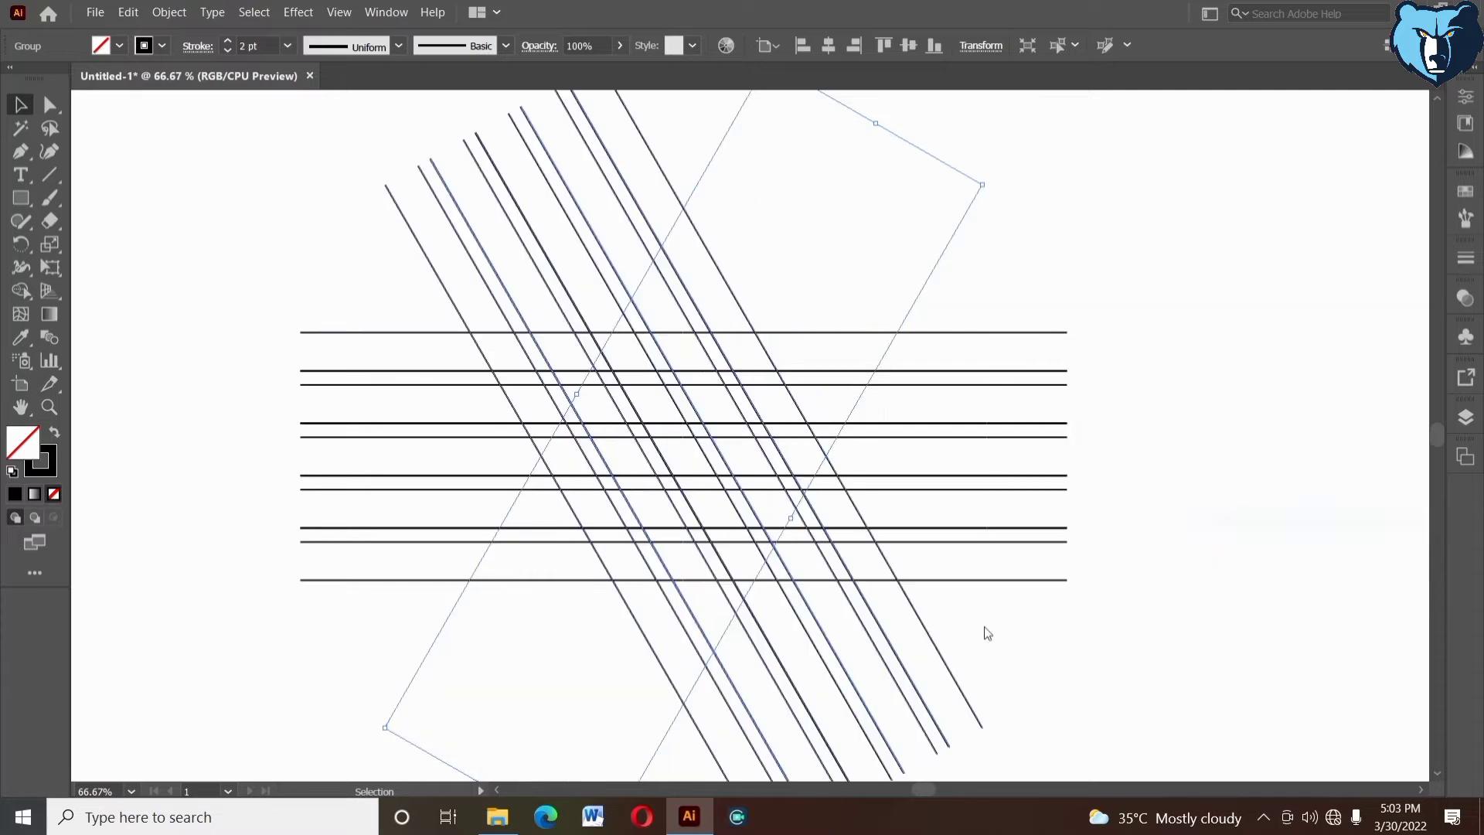
left_click(961, 602)
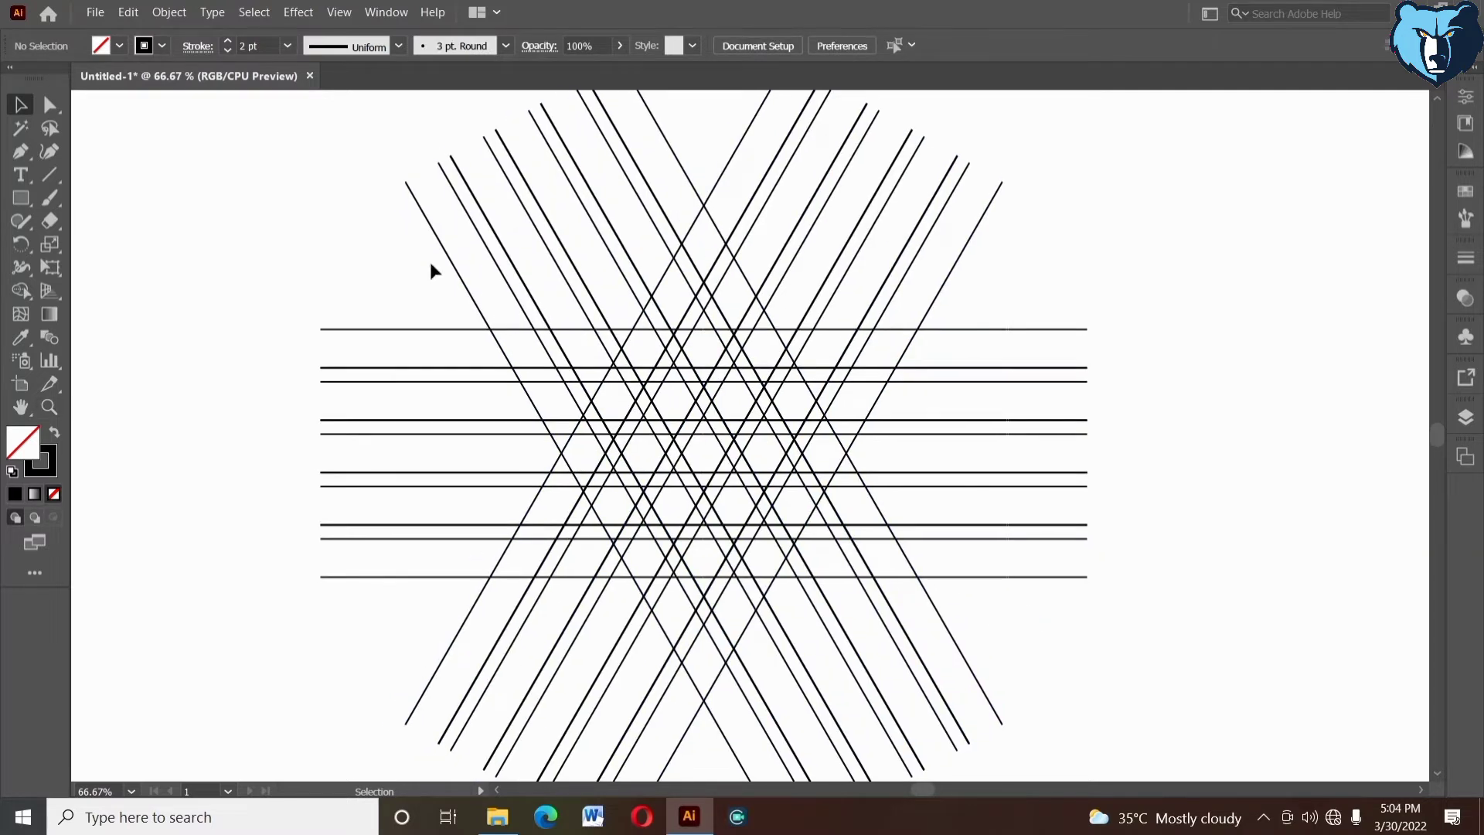
- Select the whole crossed grid and merge its cells with Shape Builder into a black trapezoid bar, the upper inner bar of the mark
key("ctrl+a")
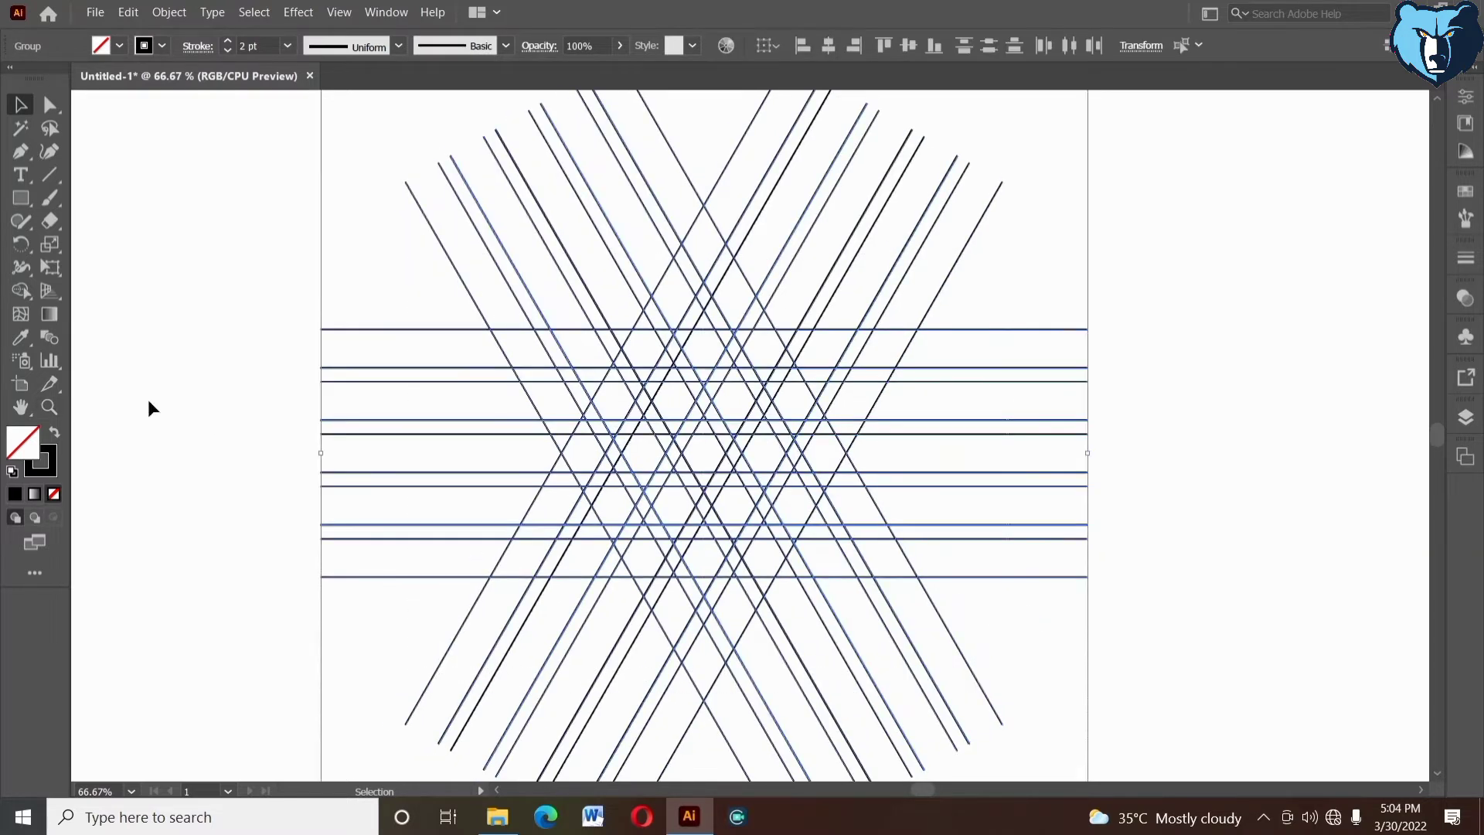
left_click_drag(909, 630, 909, 631)
key("space")
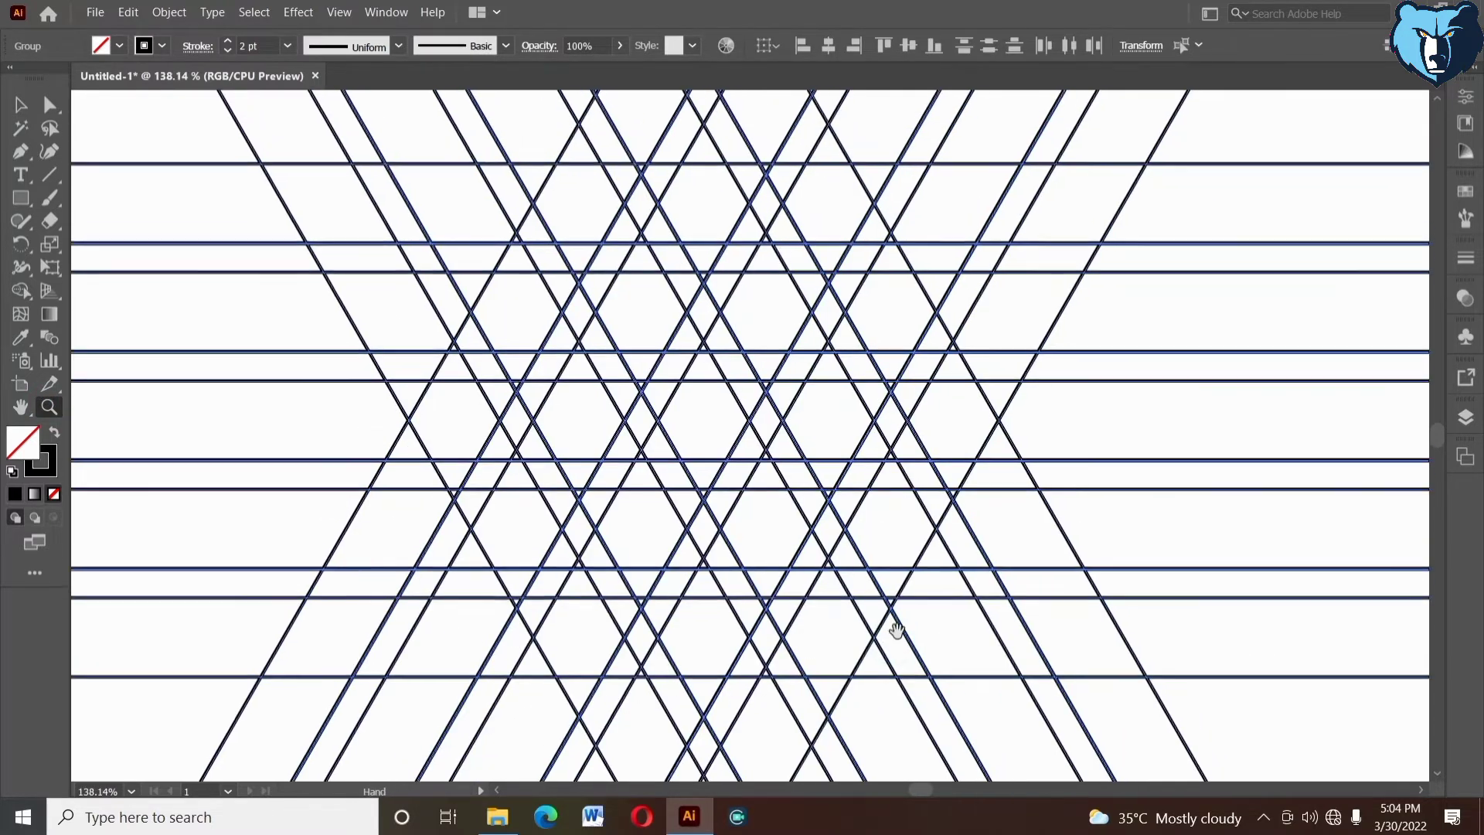
left_click(21, 298)
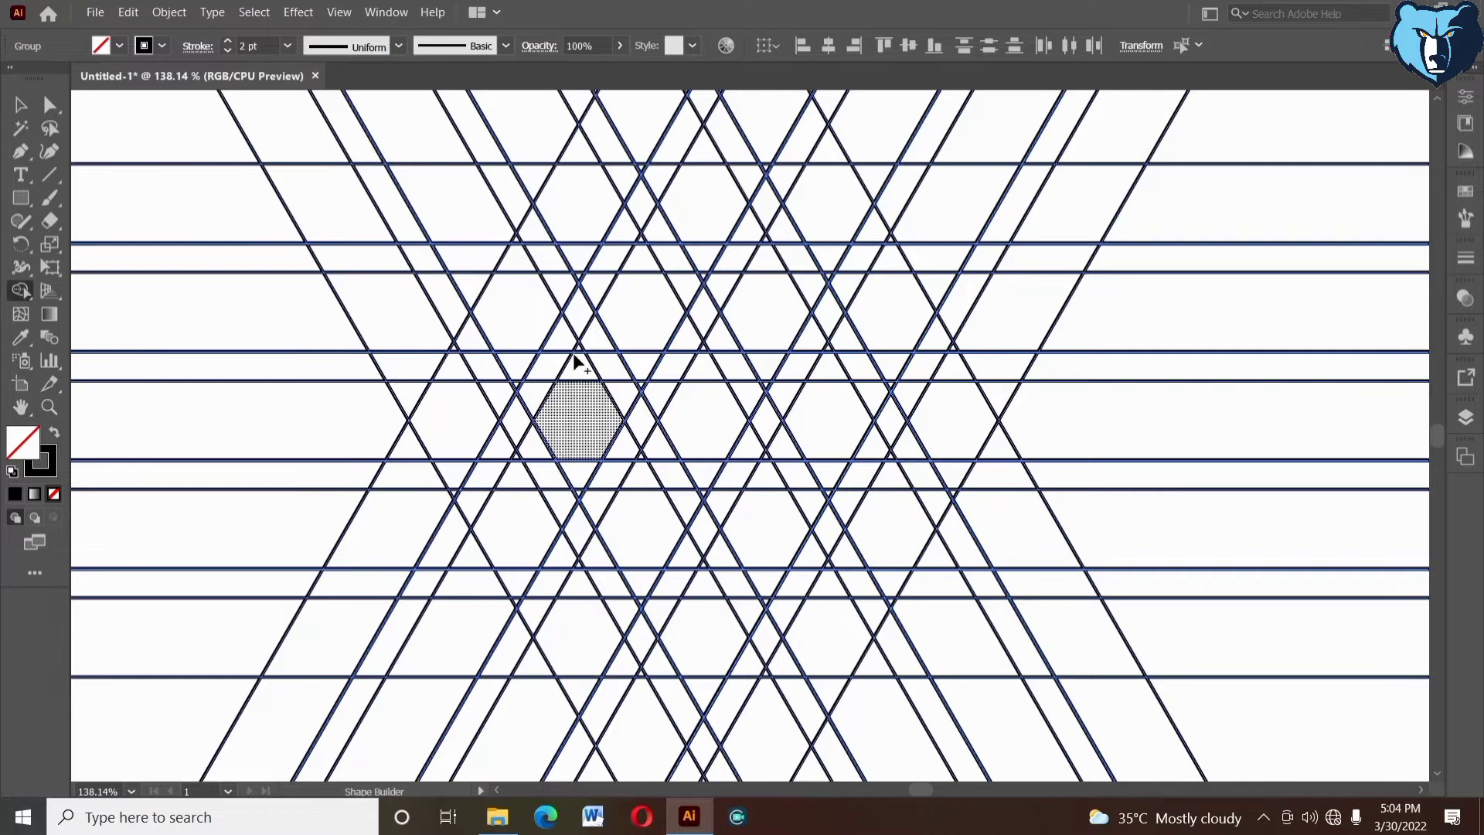
mouse_move(580, 348)
left_mouse_down()
mouse_move(653, 289)
mouse_move(887, 314)
left_mouse_up()
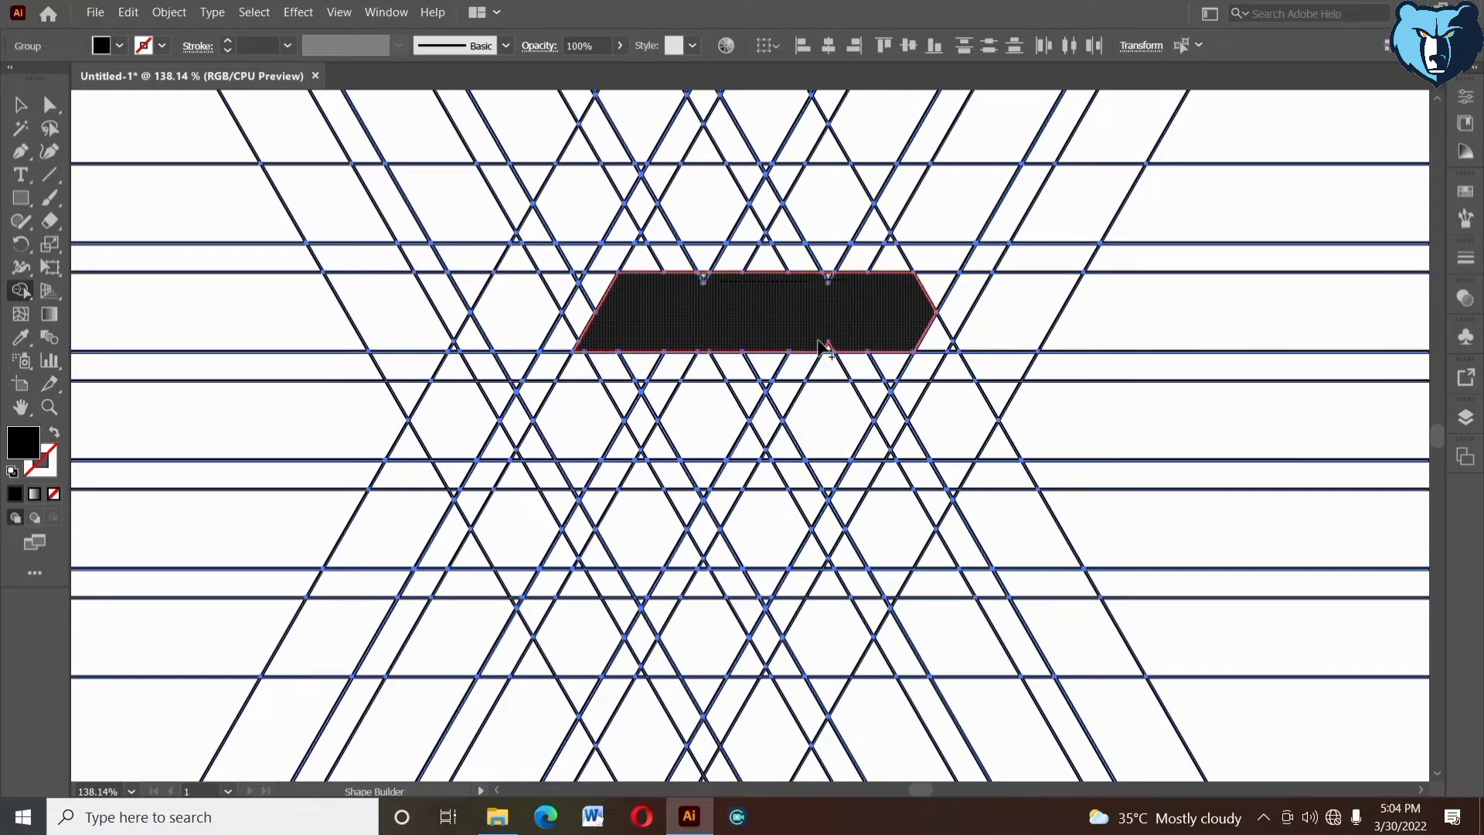
left_click_drag(895, 322, 945, 339)
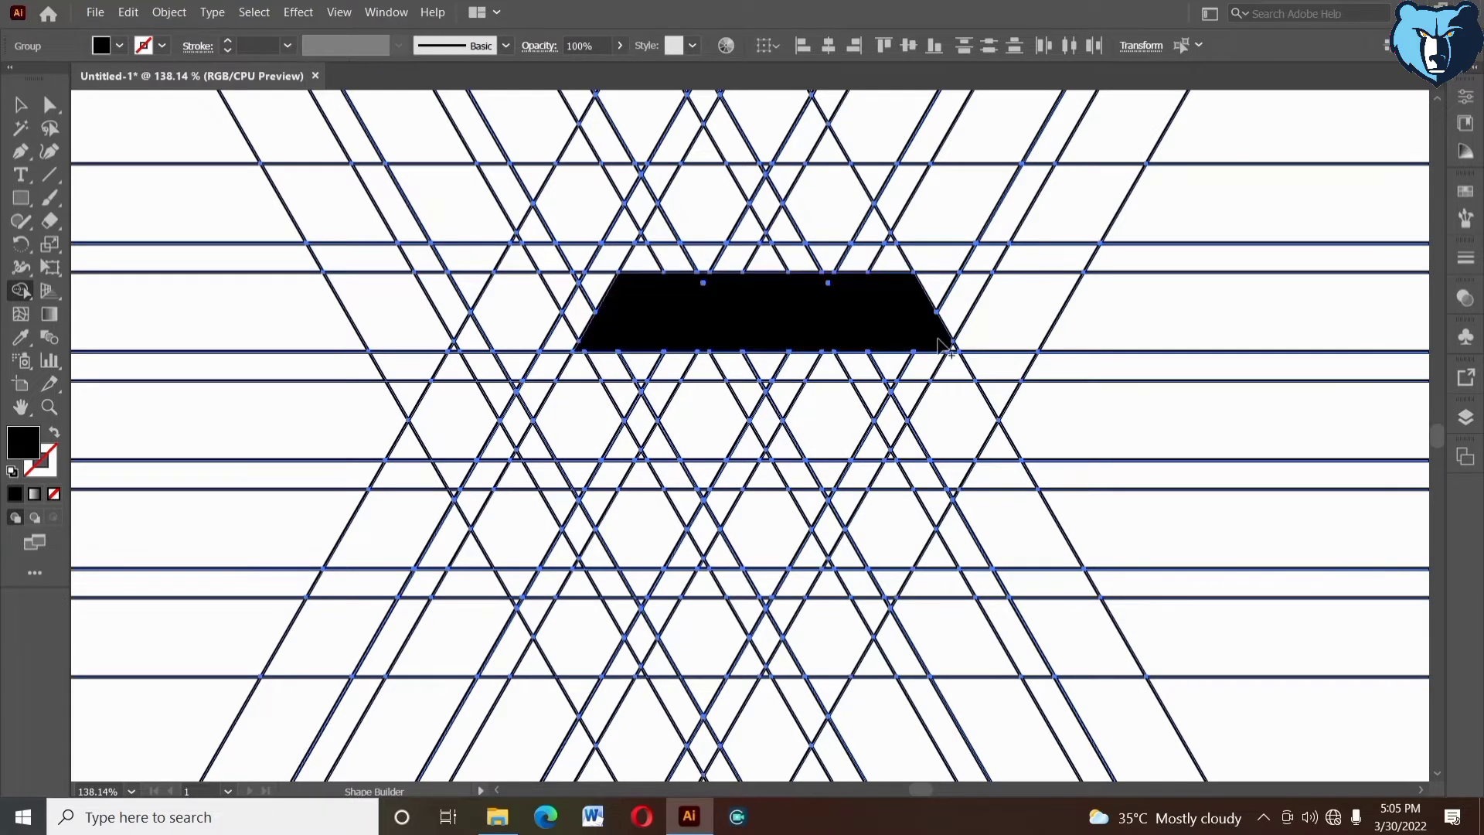
- Extend the bar up the hexagon's upper-right diagonal and merge the cells along the top edge into a solid top bar
left_click_drag(813, 194, 887, 315)
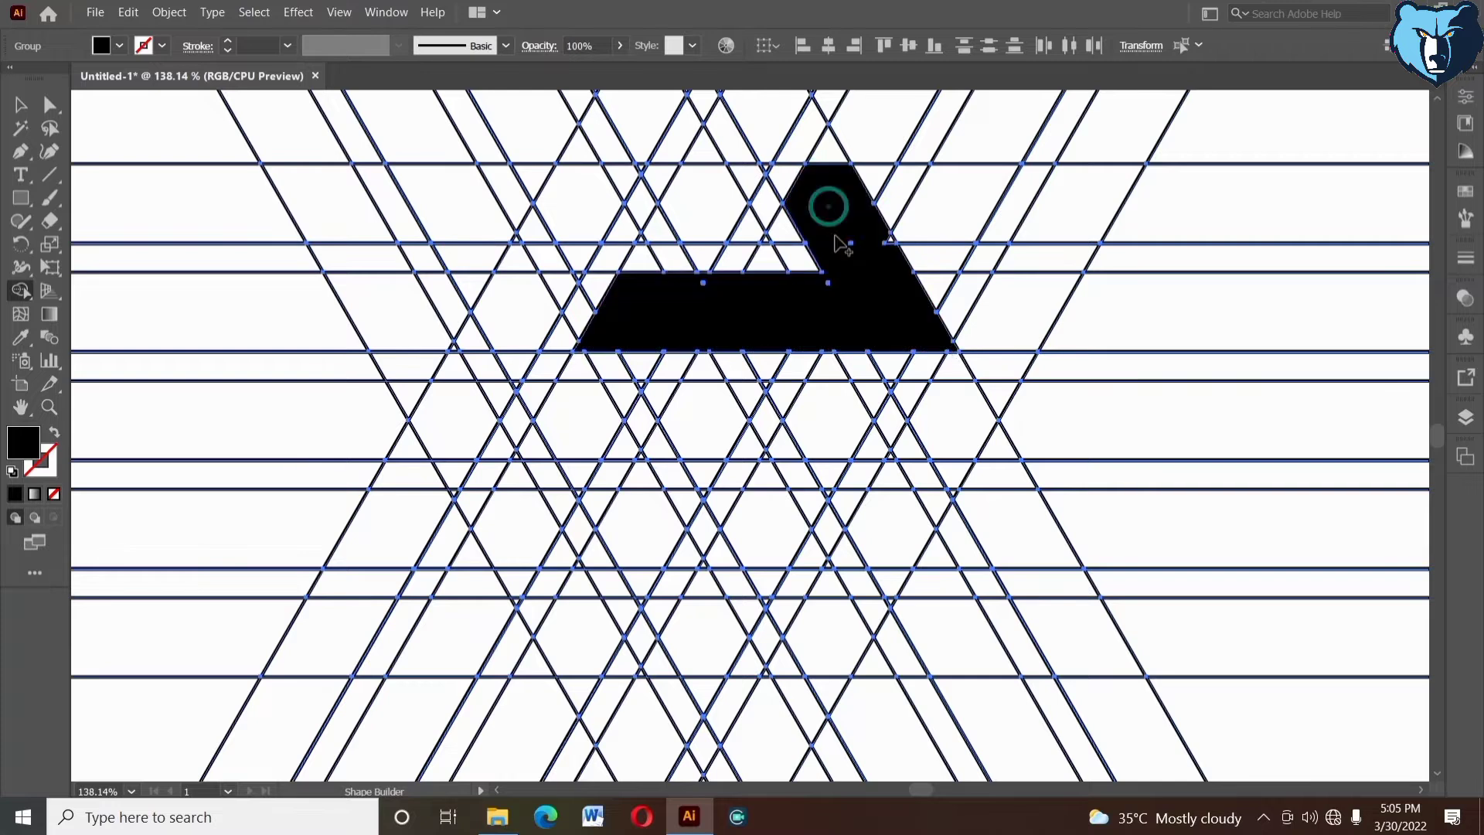
left_click_drag(828, 205, 878, 232)
left_click_drag(585, 188, 632, 176)
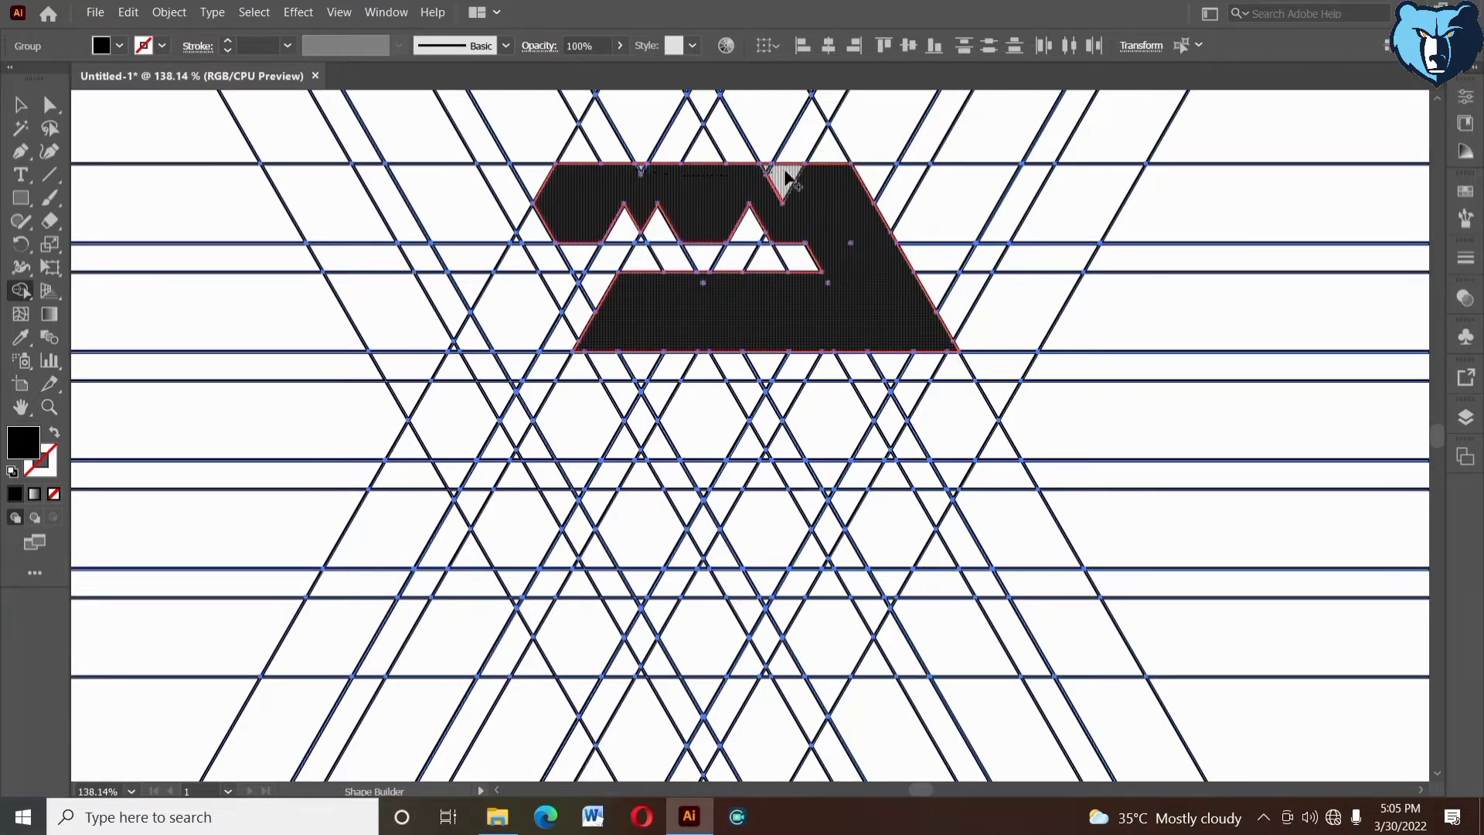
left_click_drag(784, 178, 766, 184)
left_click_drag(589, 222, 736, 236)
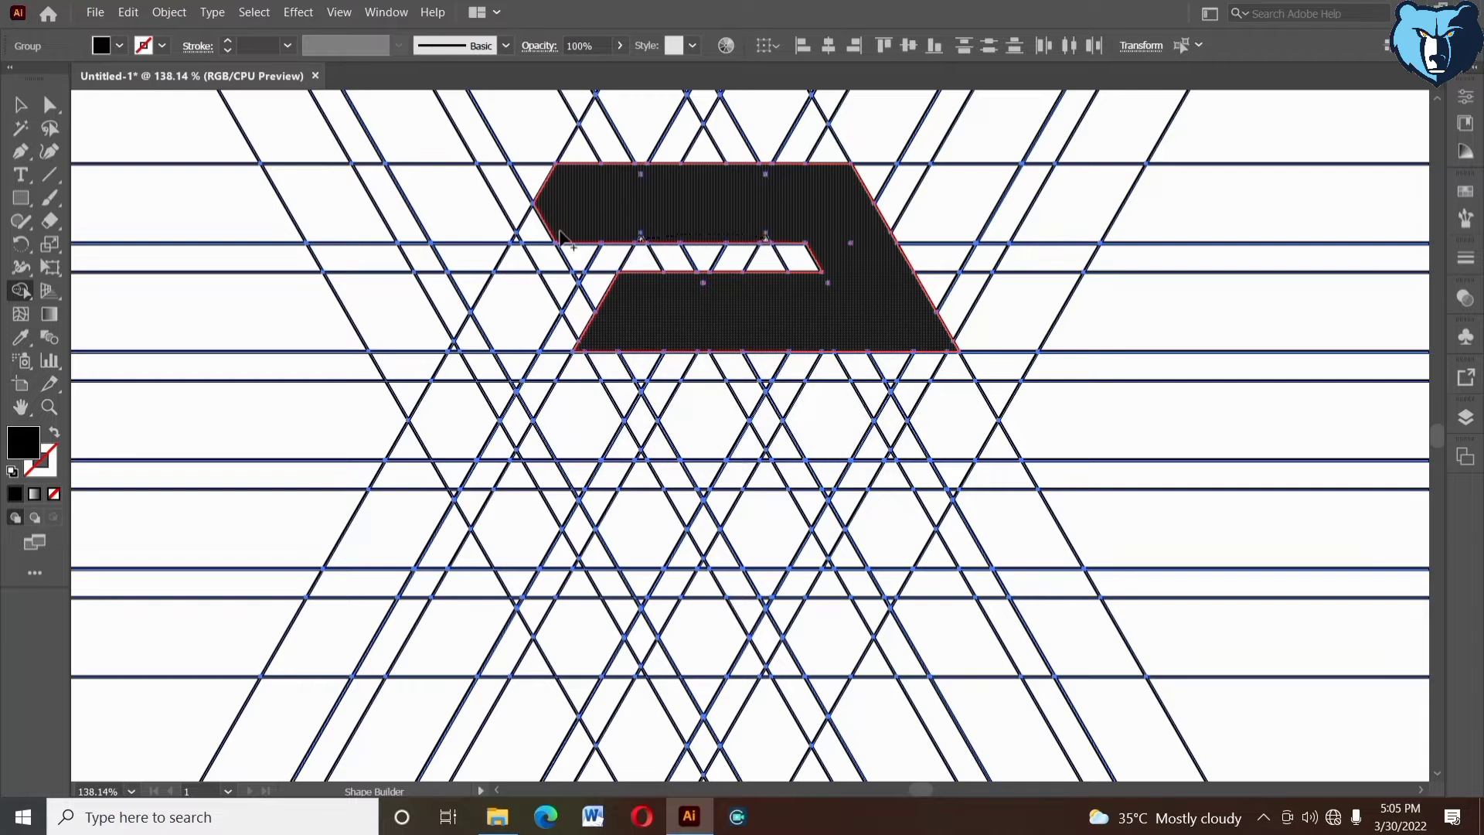
- Merge the cells along the hexagon's upper-left side, joining the diagonal arm to the top bar down to the left corner
left_click_drag(489, 368, 550, 229)
left_click_drag(456, 374, 495, 309)
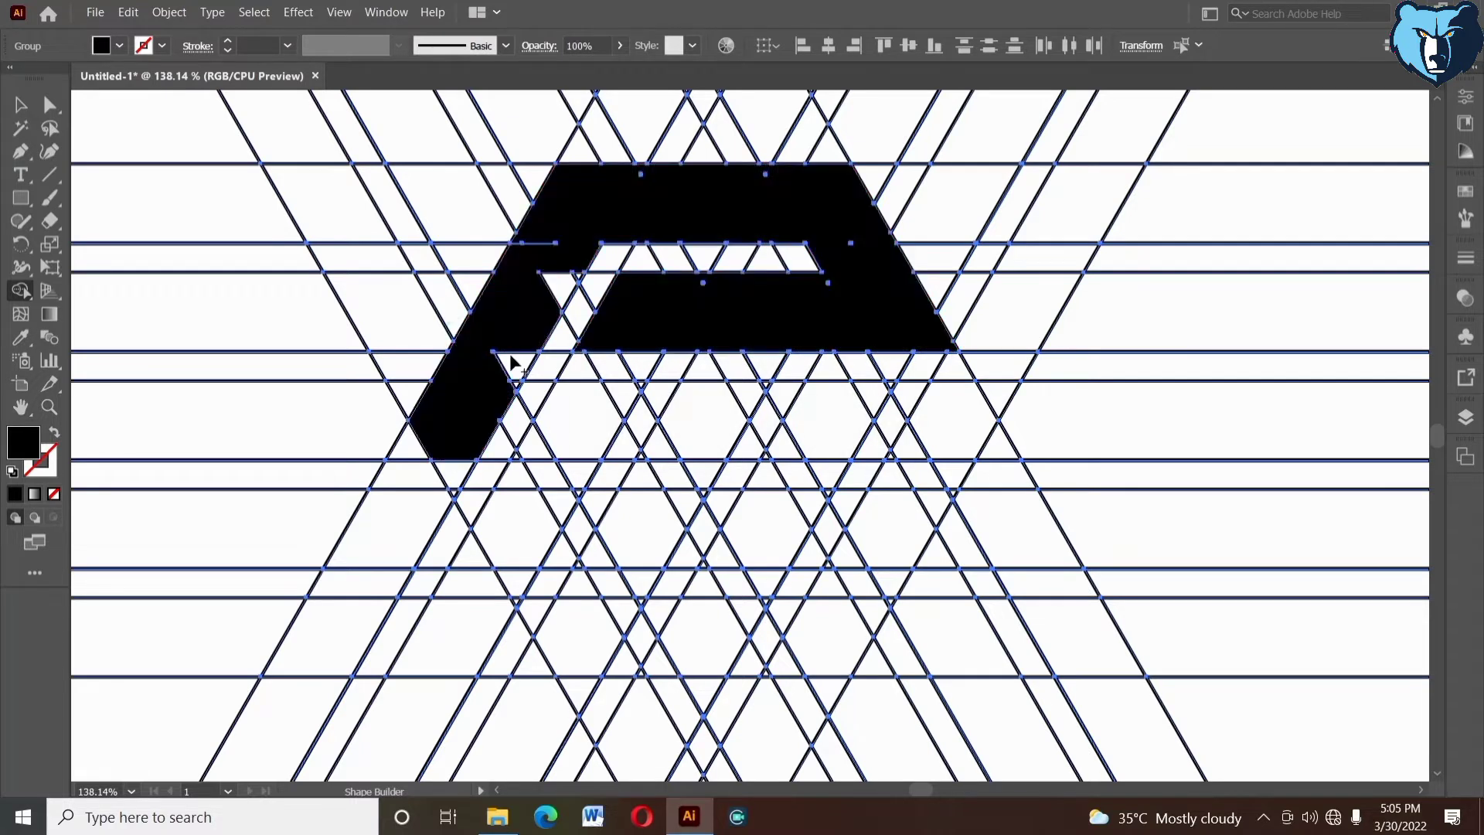
left_click_drag(581, 266, 573, 283)
- Merge the middle row of cells from the left arm to the right corner and fill the leftover triangular gaps along both edges
mouse_move(500, 351)
left_mouse_down()
mouse_move(513, 386)
mouse_move(984, 430)
left_mouse_up()
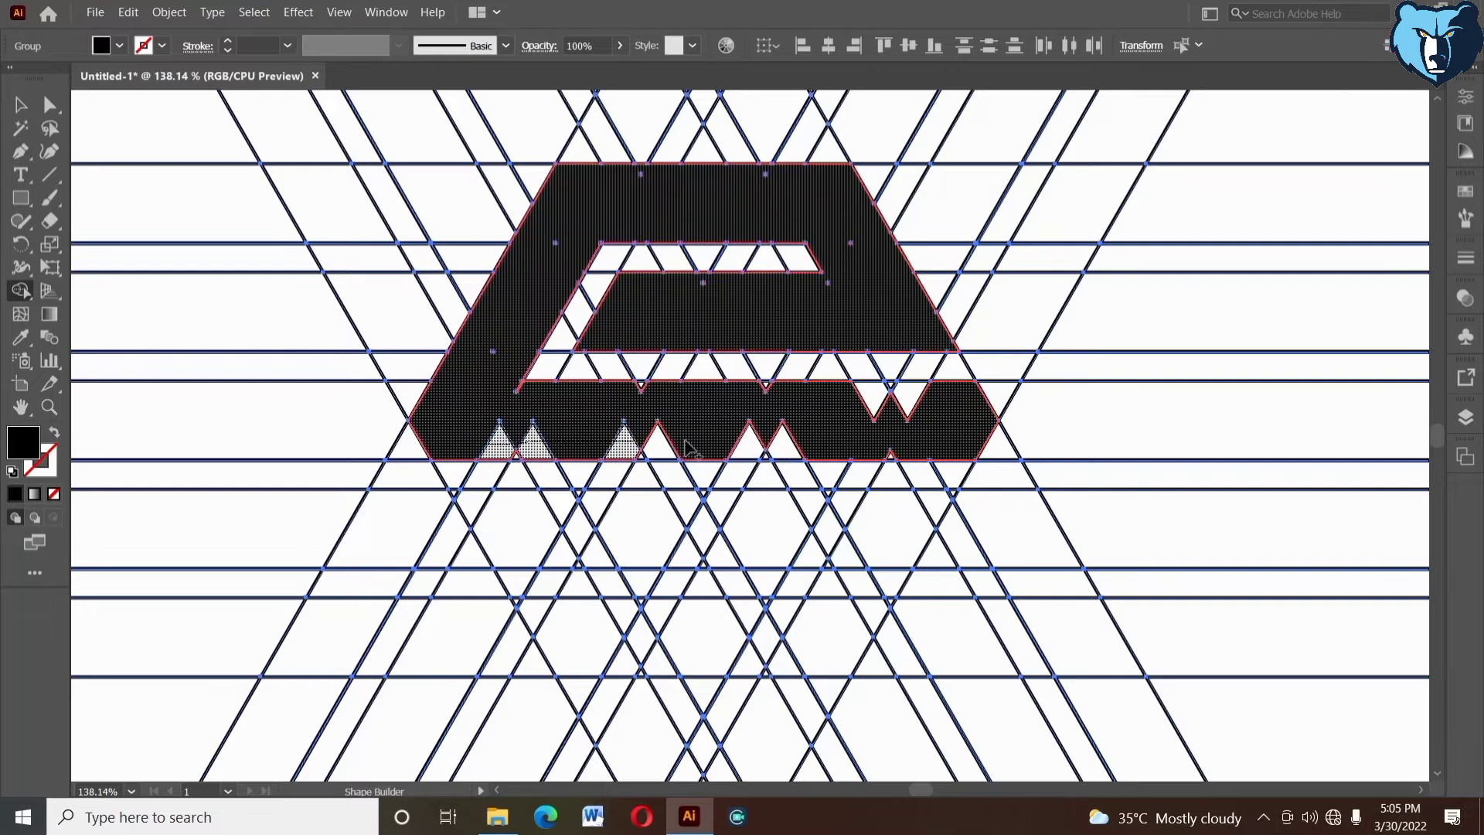
left_click_drag(899, 452, 901, 453)
left_click_drag(626, 382, 653, 388)
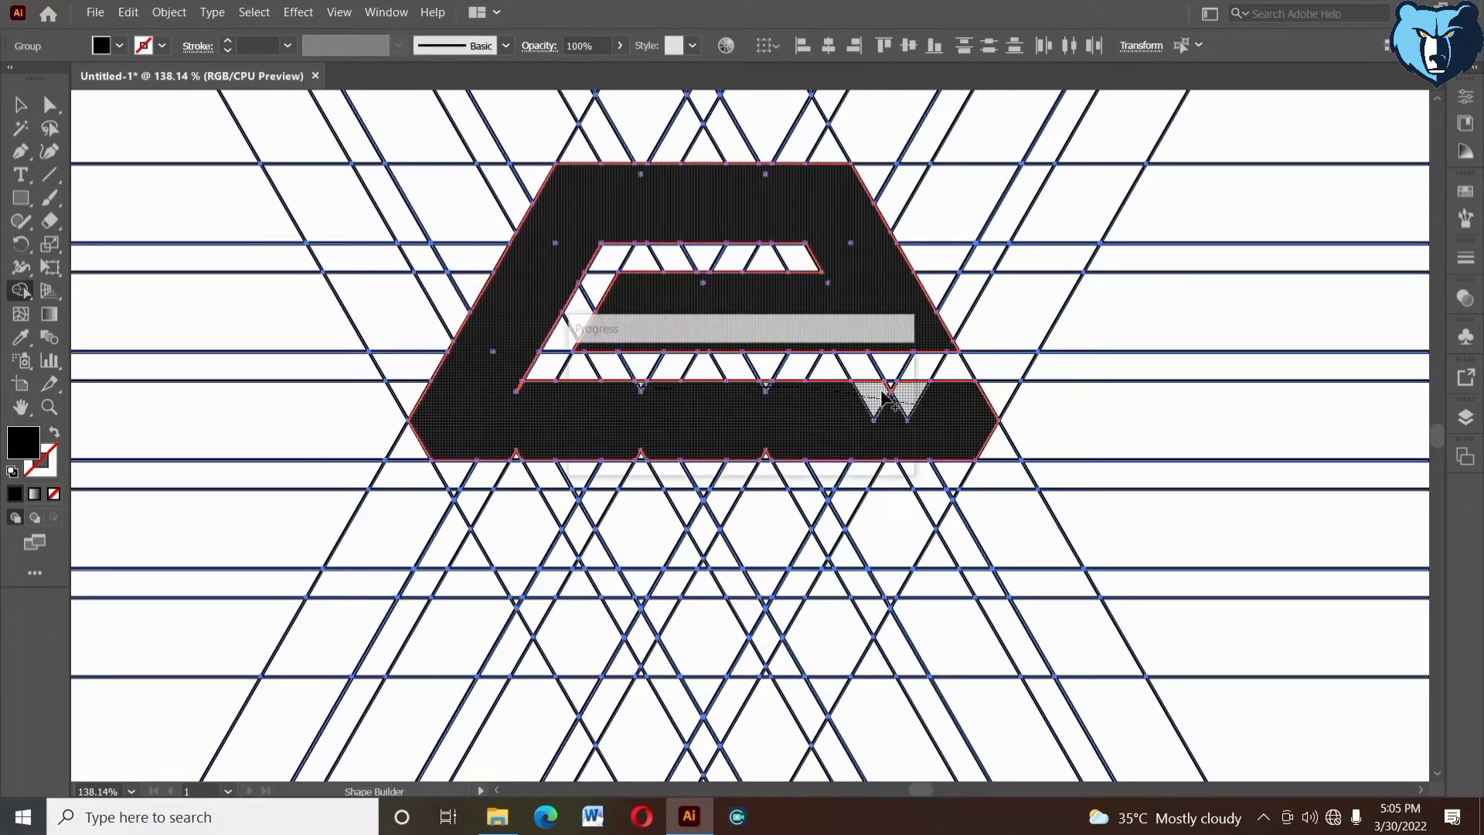
left_click(557, 439)
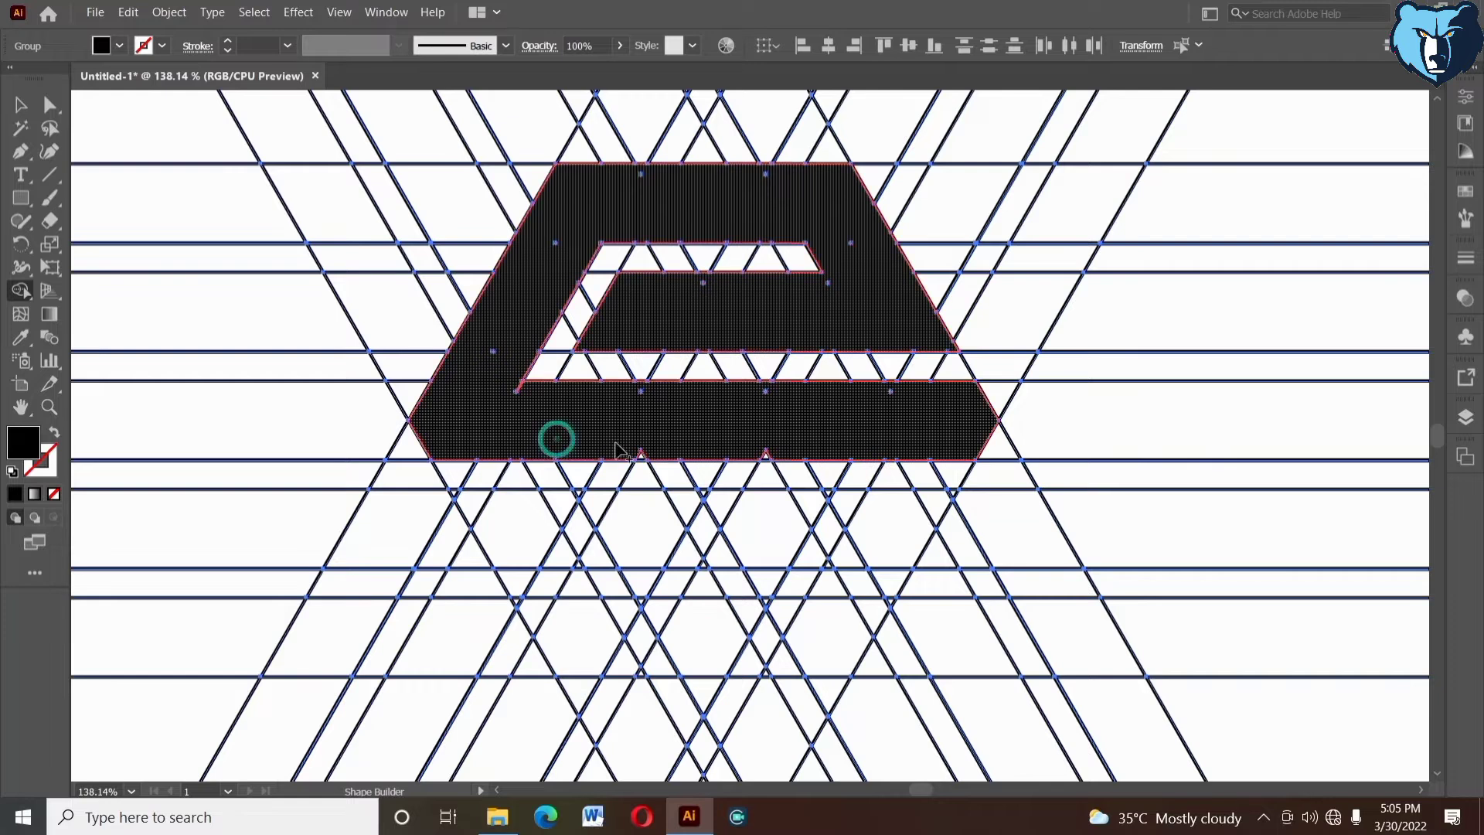
left_click_drag(618, 448, 765, 454)
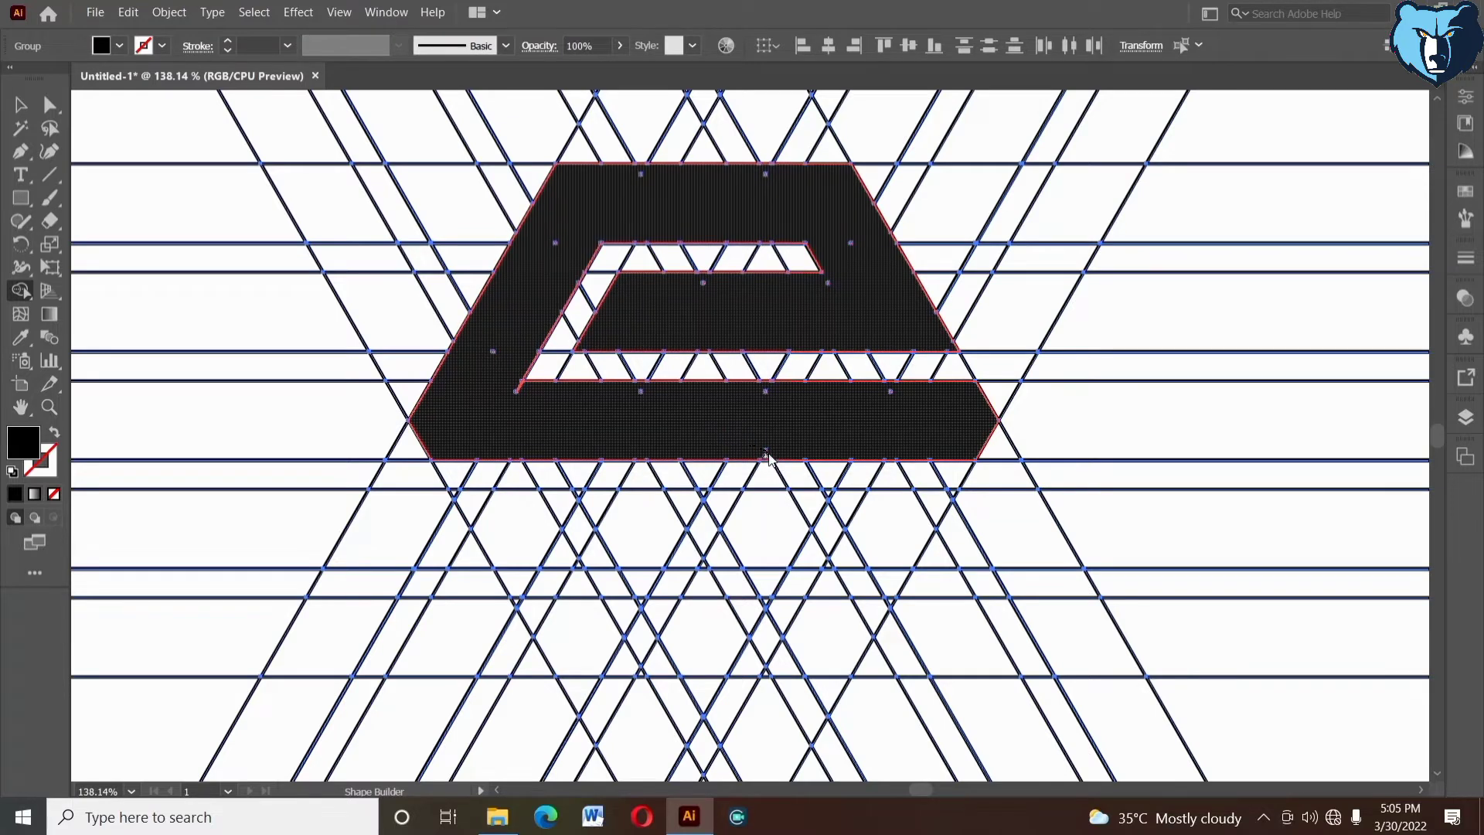
- Merge the cells down the hexagon's lower-right side and along the bottom edge, filling the small gaps into a solid arm and bottom bar
mouse_move(931, 463)
left_mouse_down()
mouse_move(850, 561)
mouse_move(826, 622)
left_mouse_up()
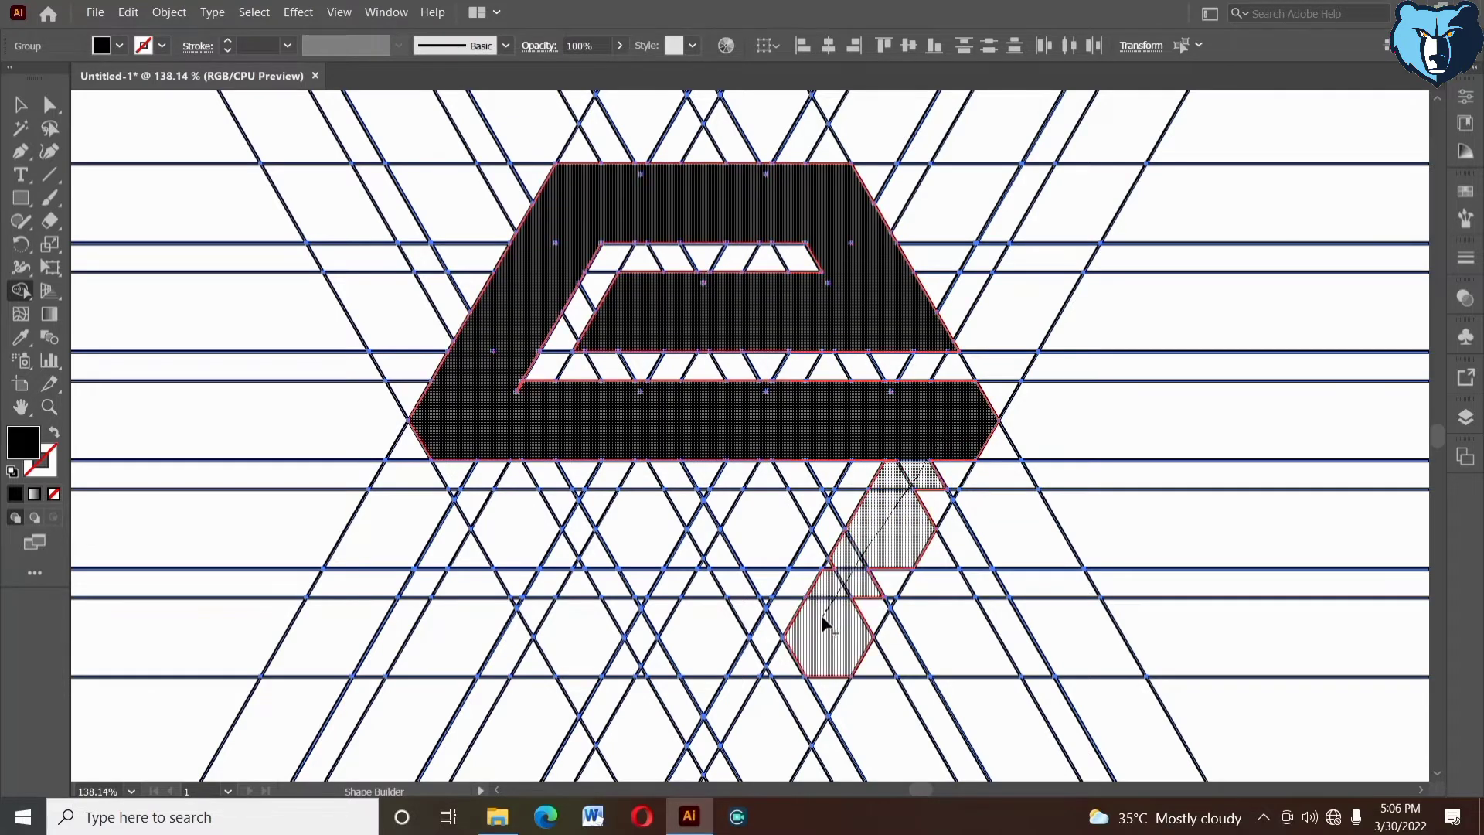
left_click_drag(894, 563, 871, 576)
left_click_drag(942, 473, 882, 611)
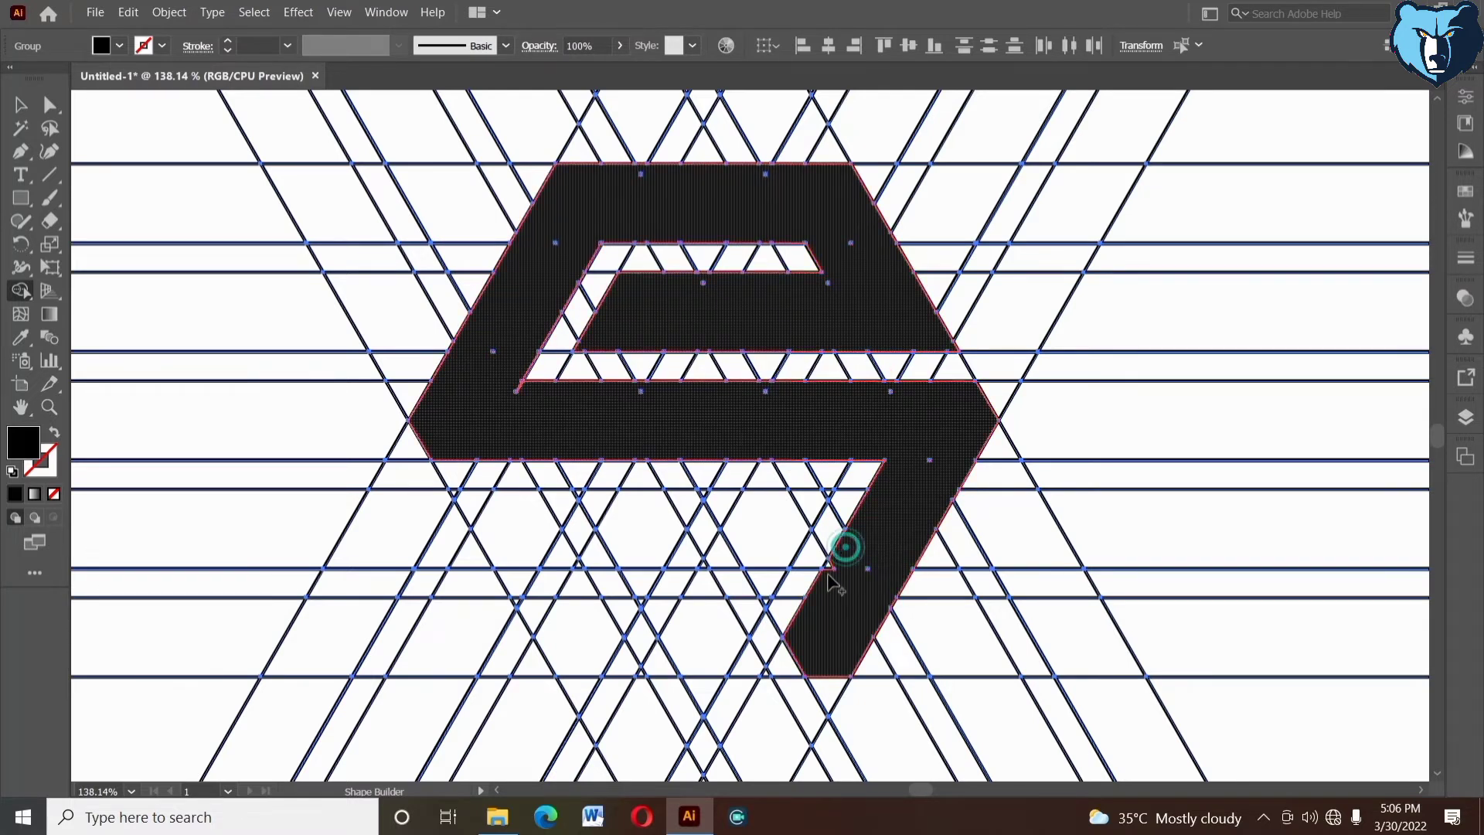
mouse_move(553, 630)
left_mouse_down()
mouse_move(742, 626)
mouse_move(636, 675)
left_mouse_up()
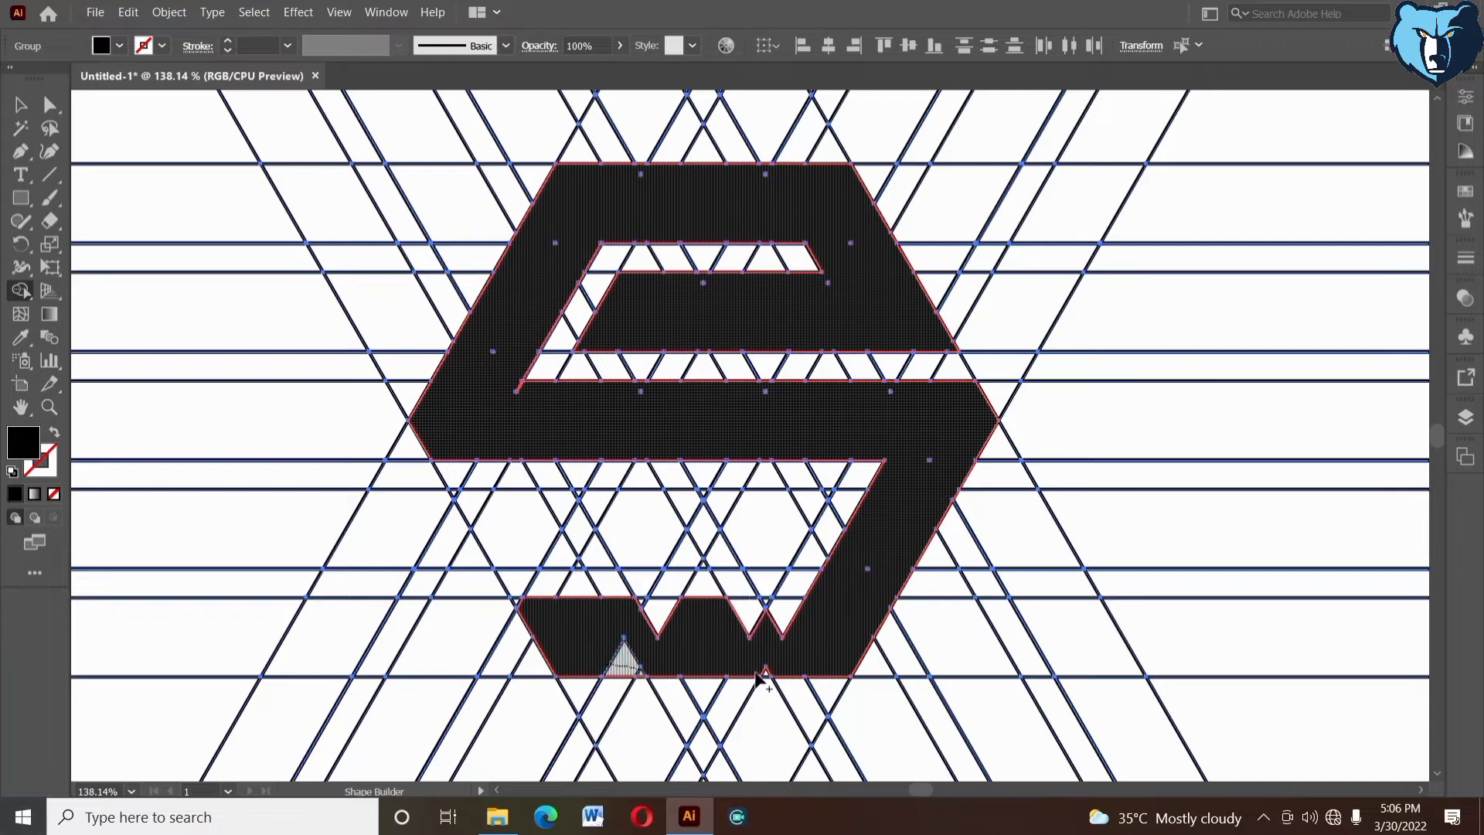
mouse_move(613, 606)
left_mouse_down()
mouse_move(787, 618)
mouse_move(627, 631)
left_mouse_up()
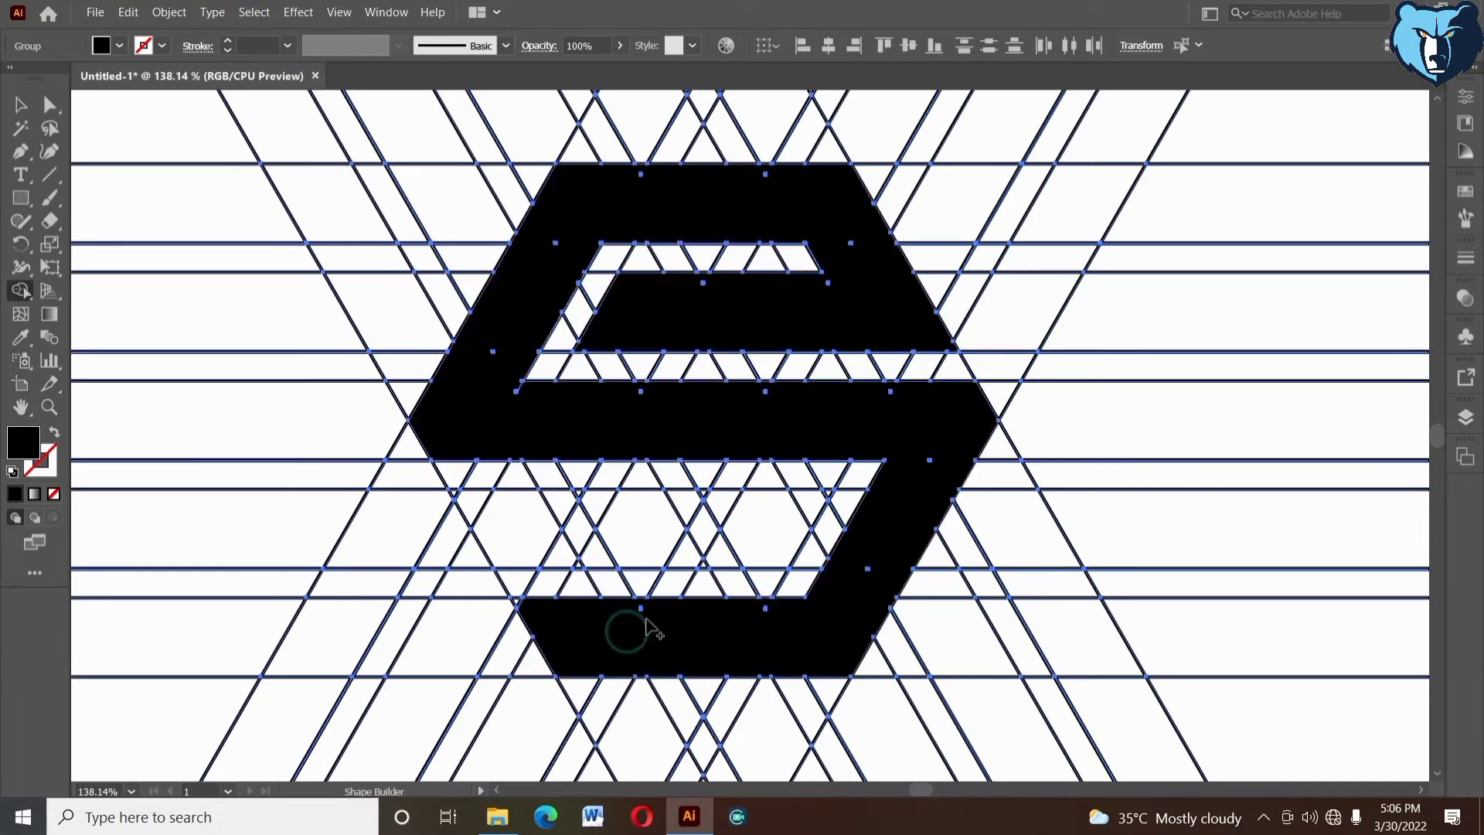
- Merge the cells up the lower-left side and along the lower inner bar to complete the S-shaped hexagon mark
mouse_move(459, 501)
left_mouse_down()
mouse_move(525, 560)
mouse_move(514, 590)
left_mouse_up()
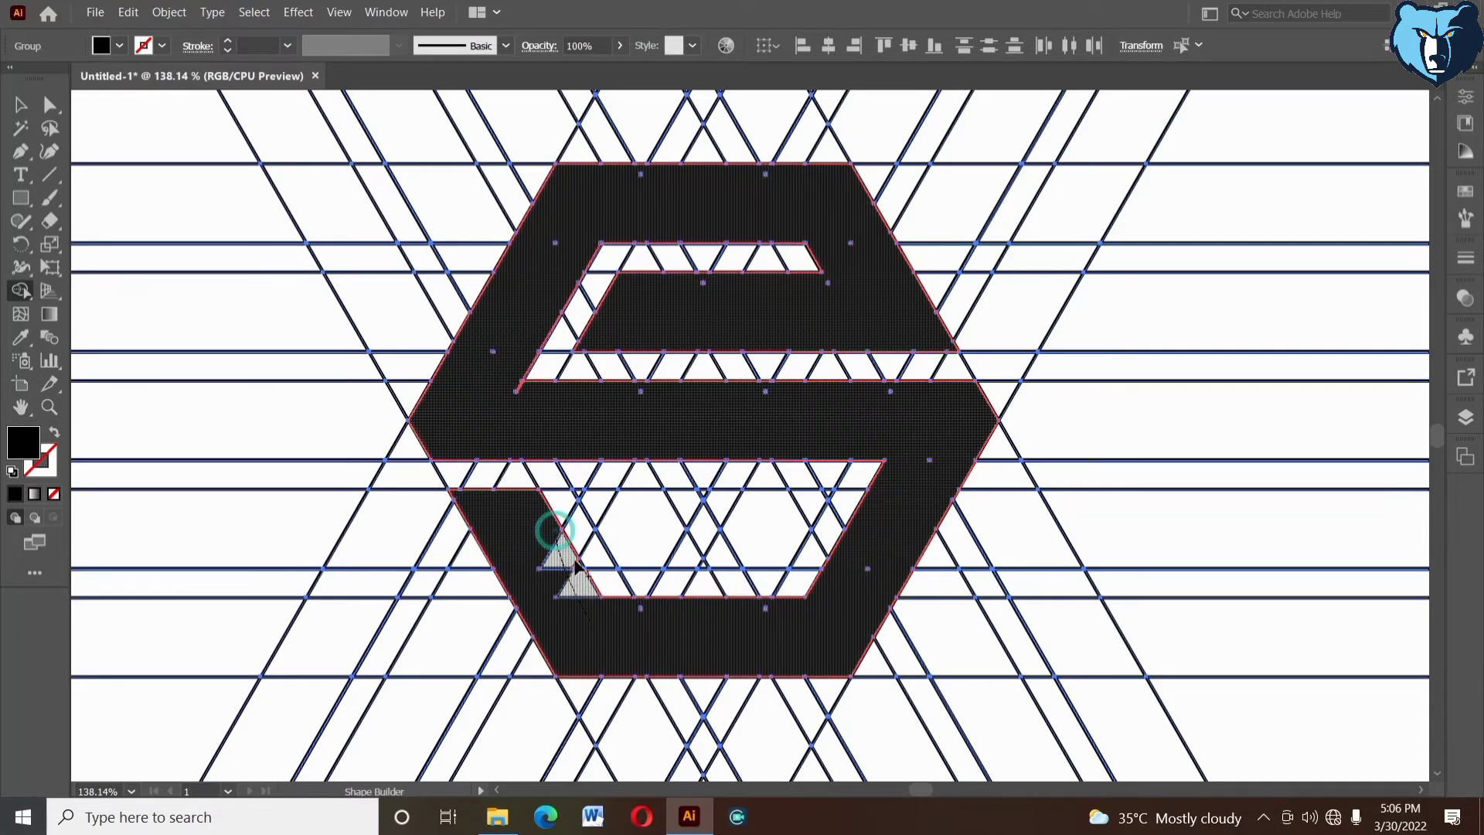
mouse_move(517, 508)
left_mouse_down()
mouse_move(756, 522)
mouse_move(828, 499)
left_mouse_up()
left_click_drag(550, 540, 680, 540)
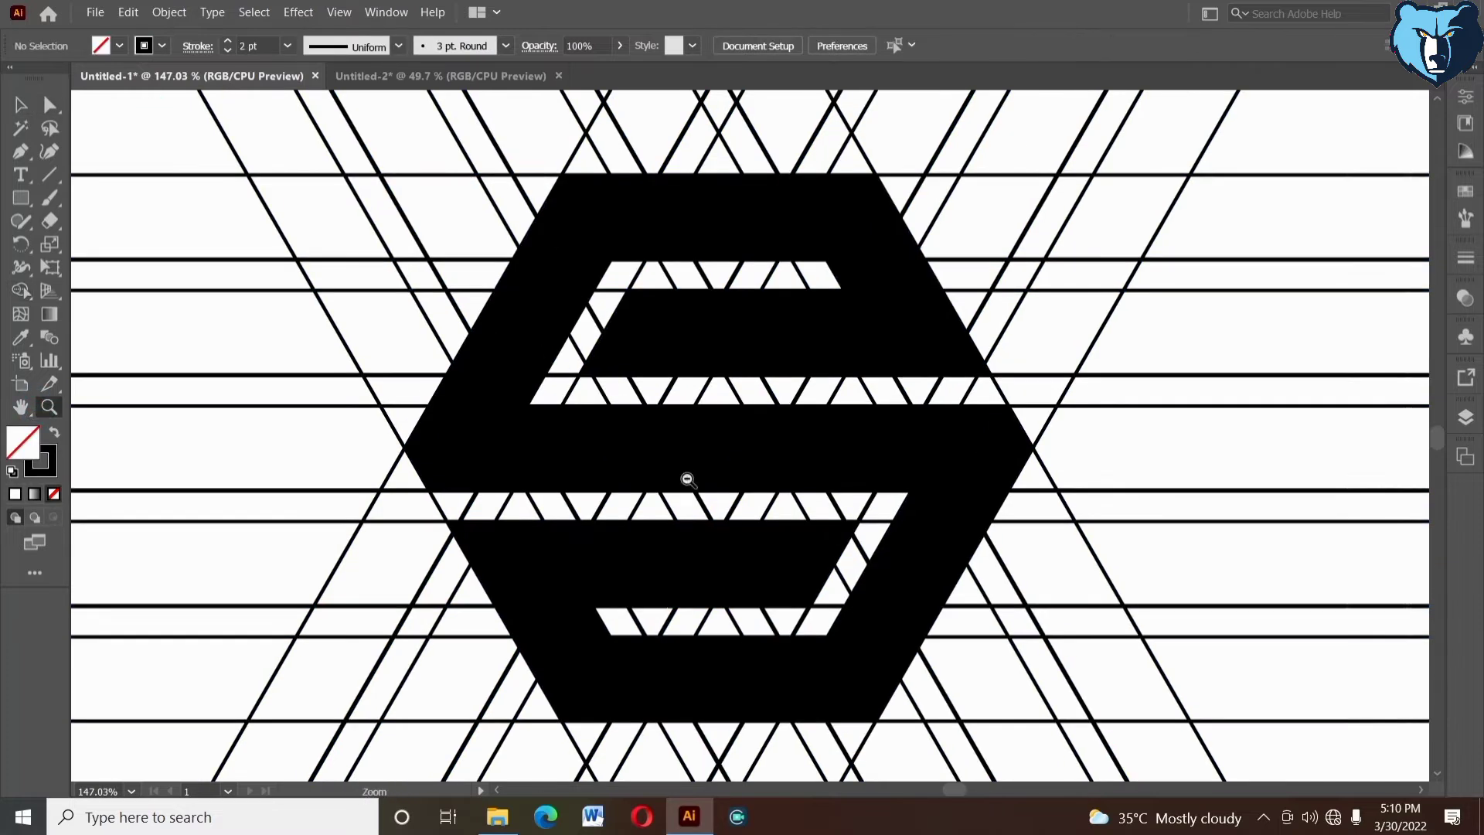
- Ungroup the horizontal line group and both diagonal line groups around the S-shaped mark
left_click(687, 480, "alt")
left_click(687, 480, "alt")
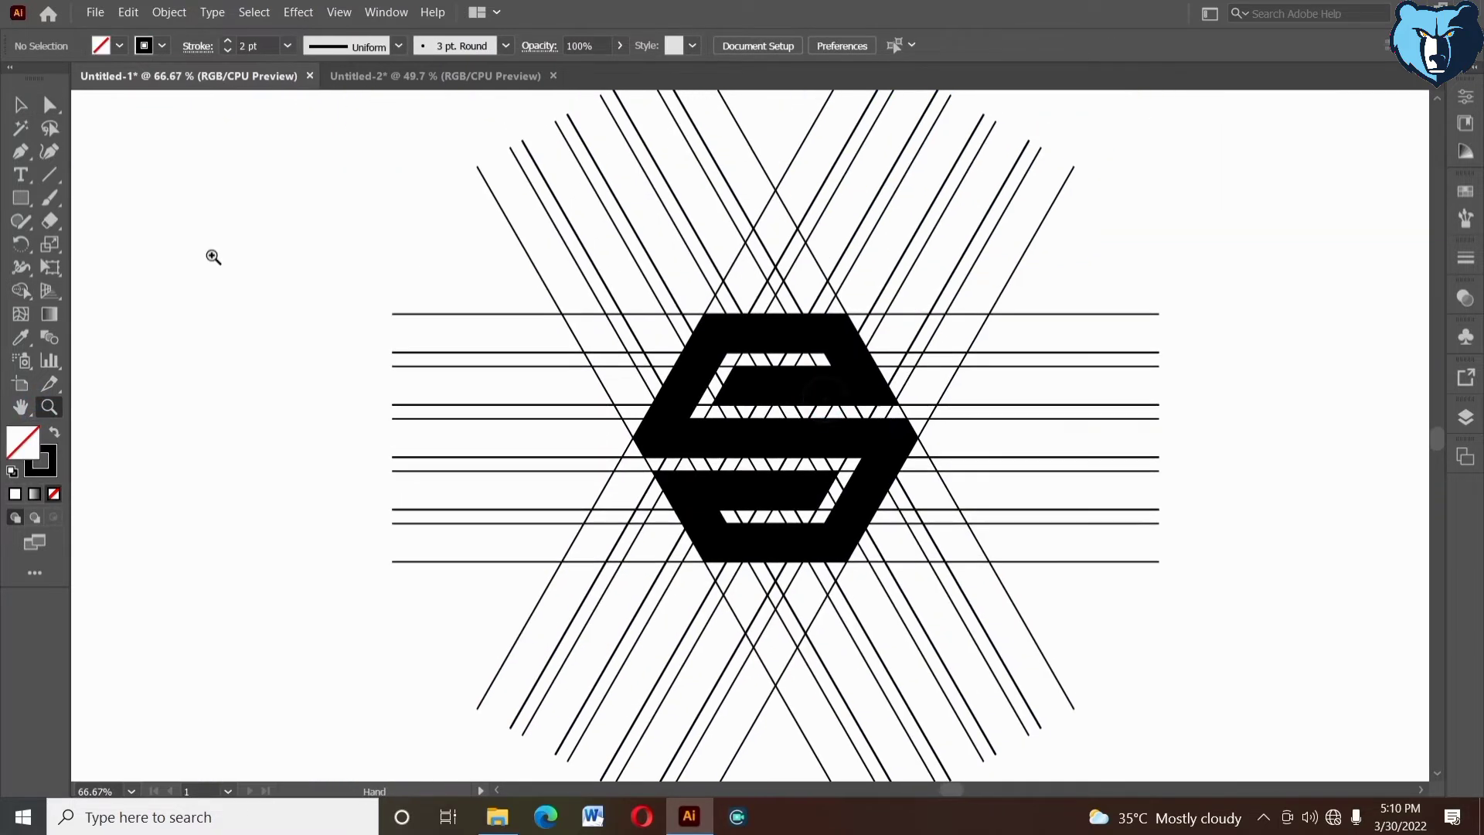
left_click(455, 313)
right_click(411, 208)
left_click(462, 350)
left_click(466, 201)
left_click(496, 198)
right_click(375, 159)
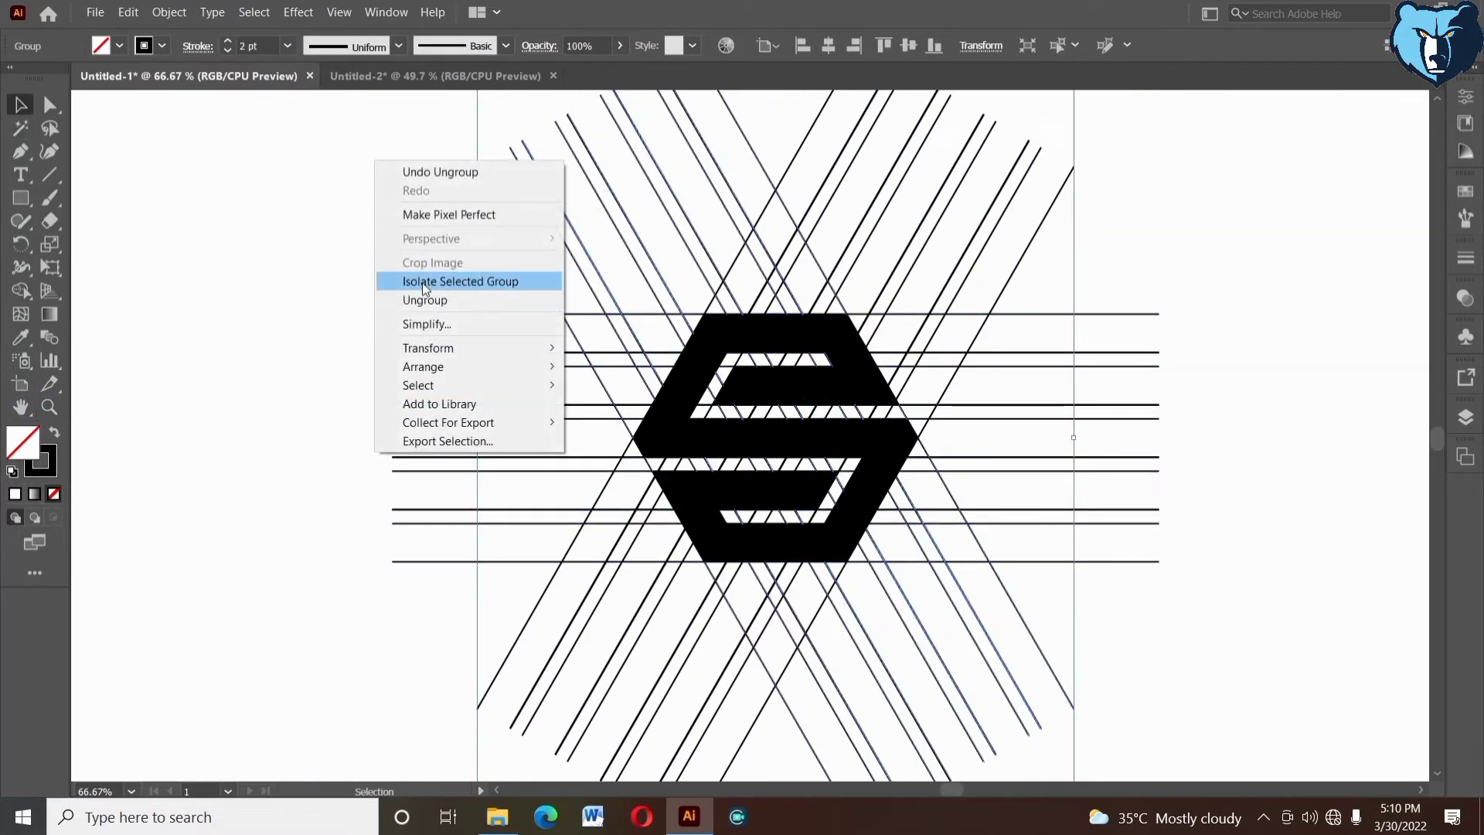
left_click(424, 301)
left_click(396, 231)
left_click(760, 161)
right_click(790, 105)
left_click(842, 242)
- Cut the S-shaped mark out of the grid, paste it on its own and move it left beside the other logos
left_click(800, 334)
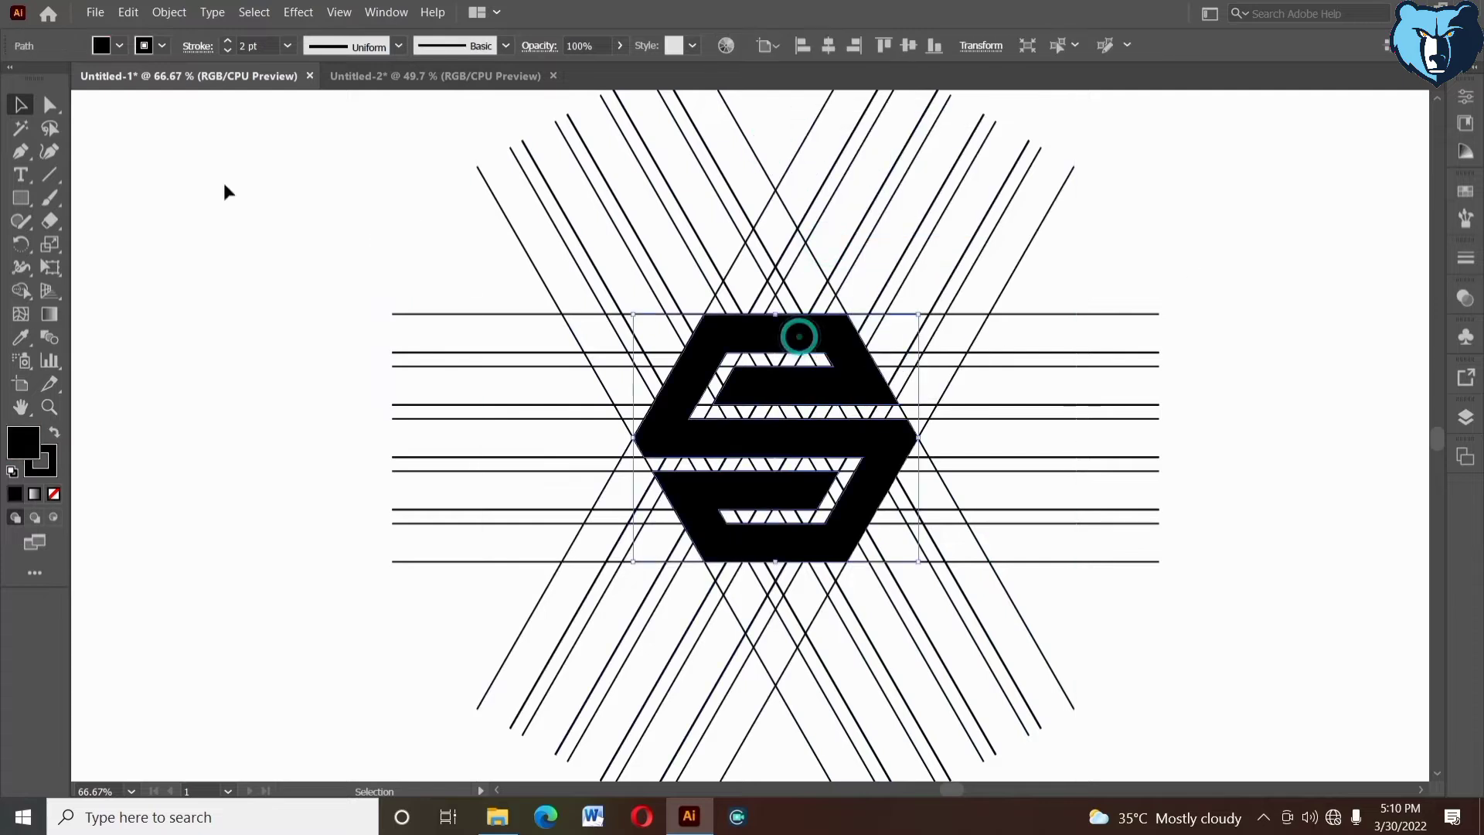
left_click(128, 13)
left_click(153, 94)
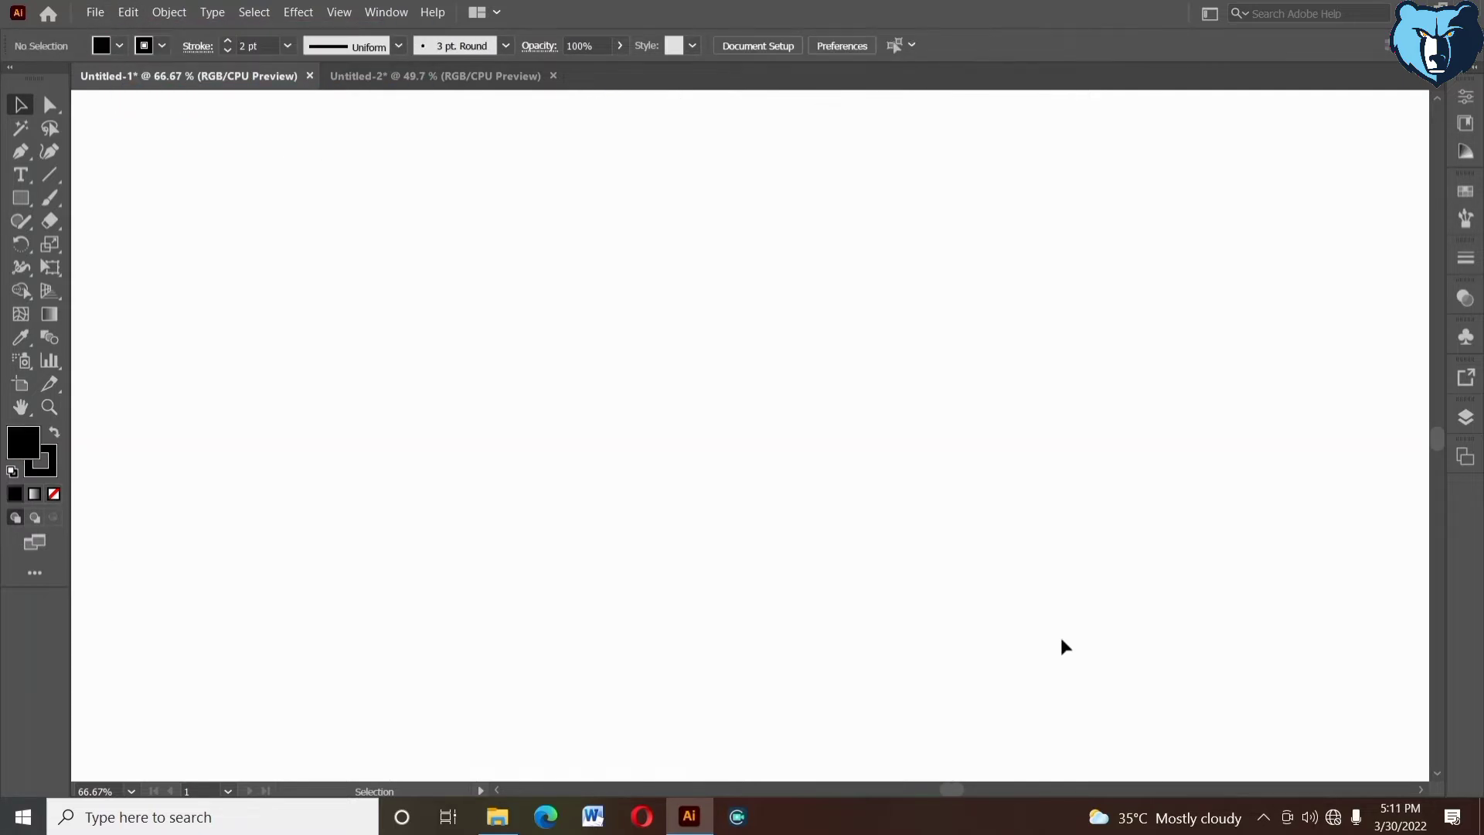
key("ctrl+v")
left_click_drag(782, 530, 967, 564)
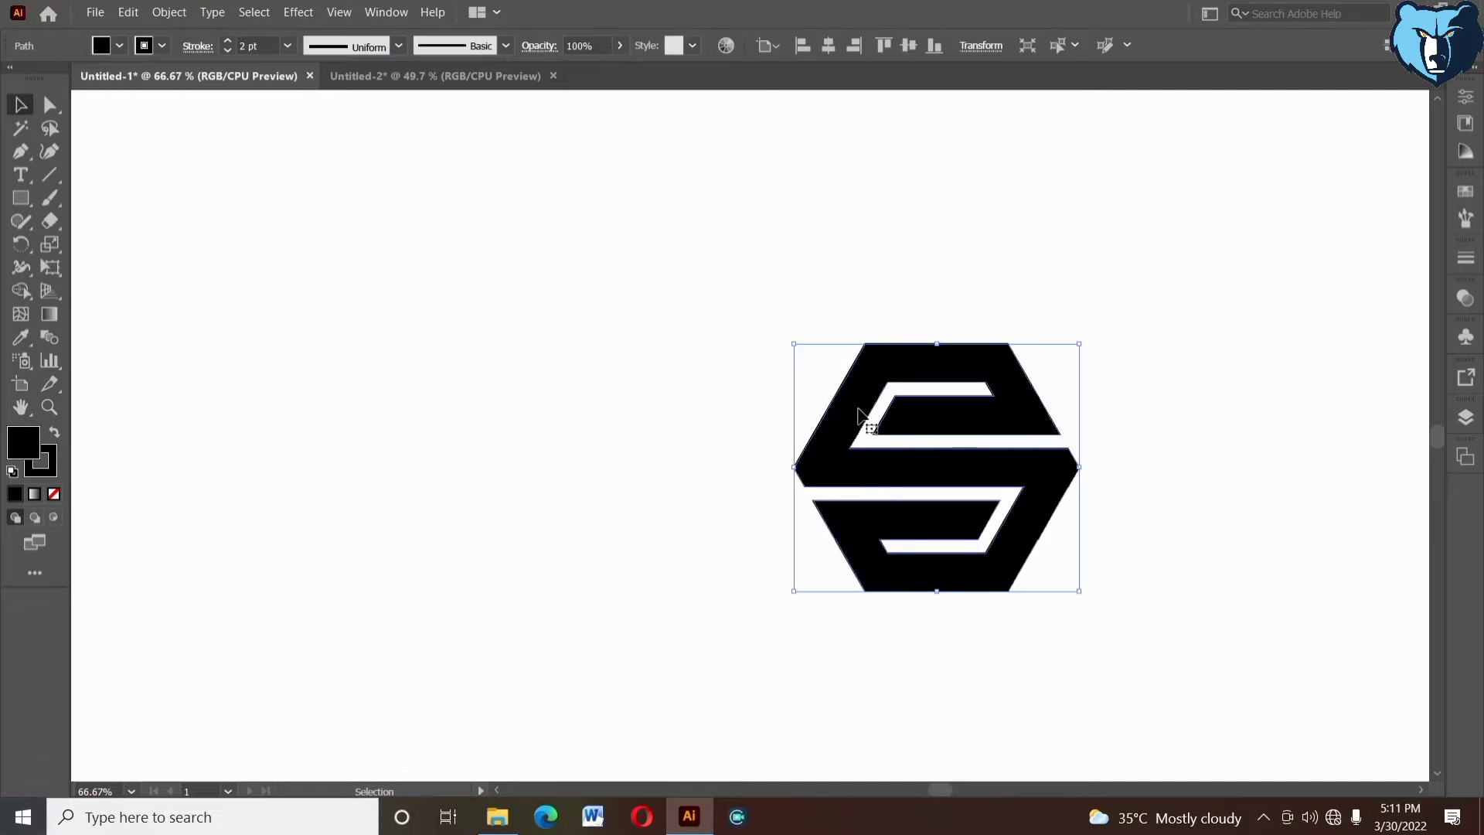
left_click_drag(866, 421, 229, 438)
- Move the vertical line group right onto an empty area and turn it horizontal
left_click_drag(457, 298, 1362, 369)
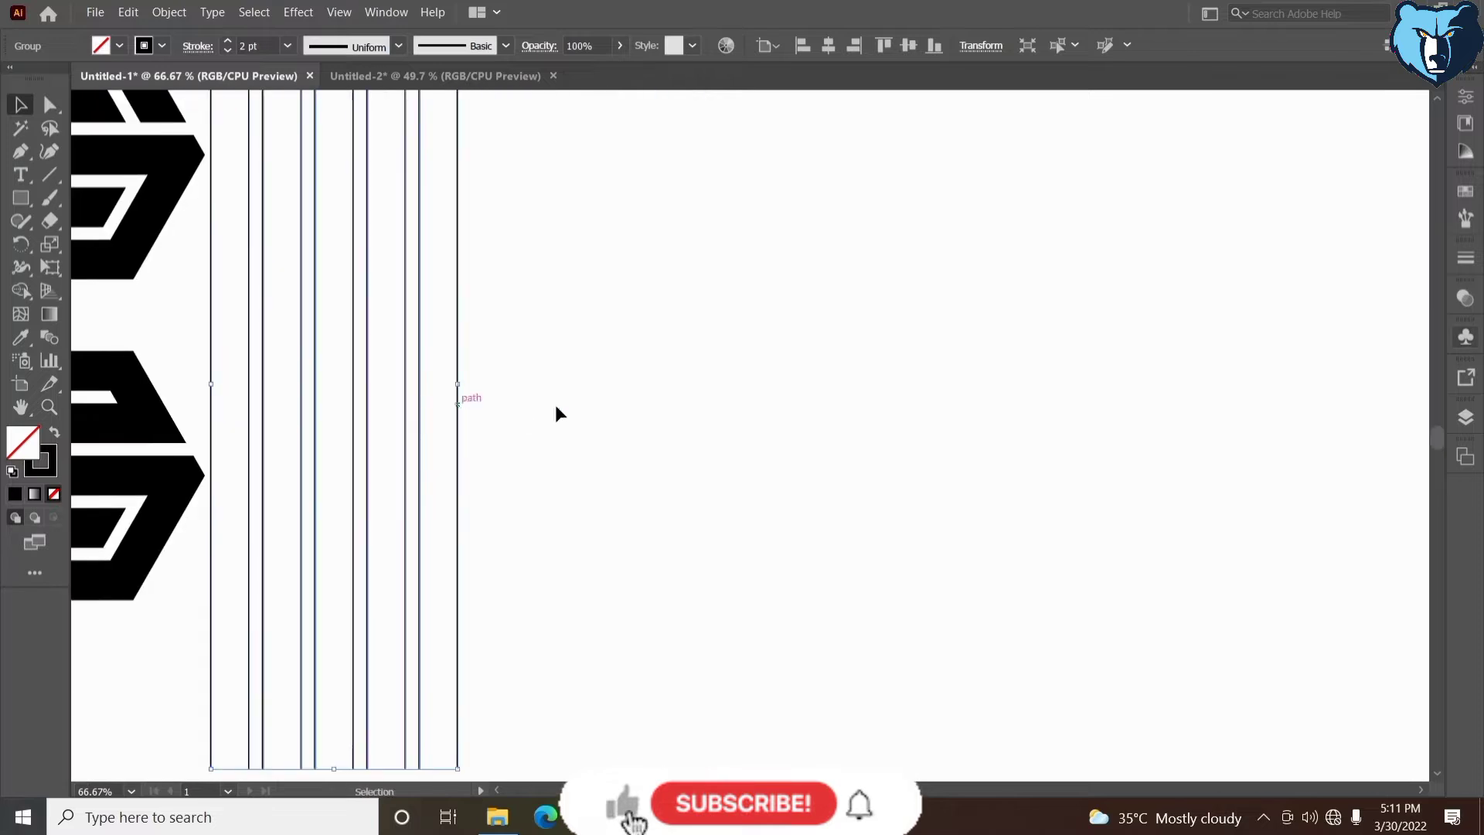
left_click_drag(458, 403, 1091, 446)
left_click_drag(1163, 438, 673, 459)
left_click_drag(601, 353, 776, 382)
left_click_drag(526, 456, 673, 536)
- Create a copy of the horizontal line group rotated by 60 degrees
right_click(776, 220)
left_click(854, 407)
left_click(1009, 450)
left_click(812, 666)
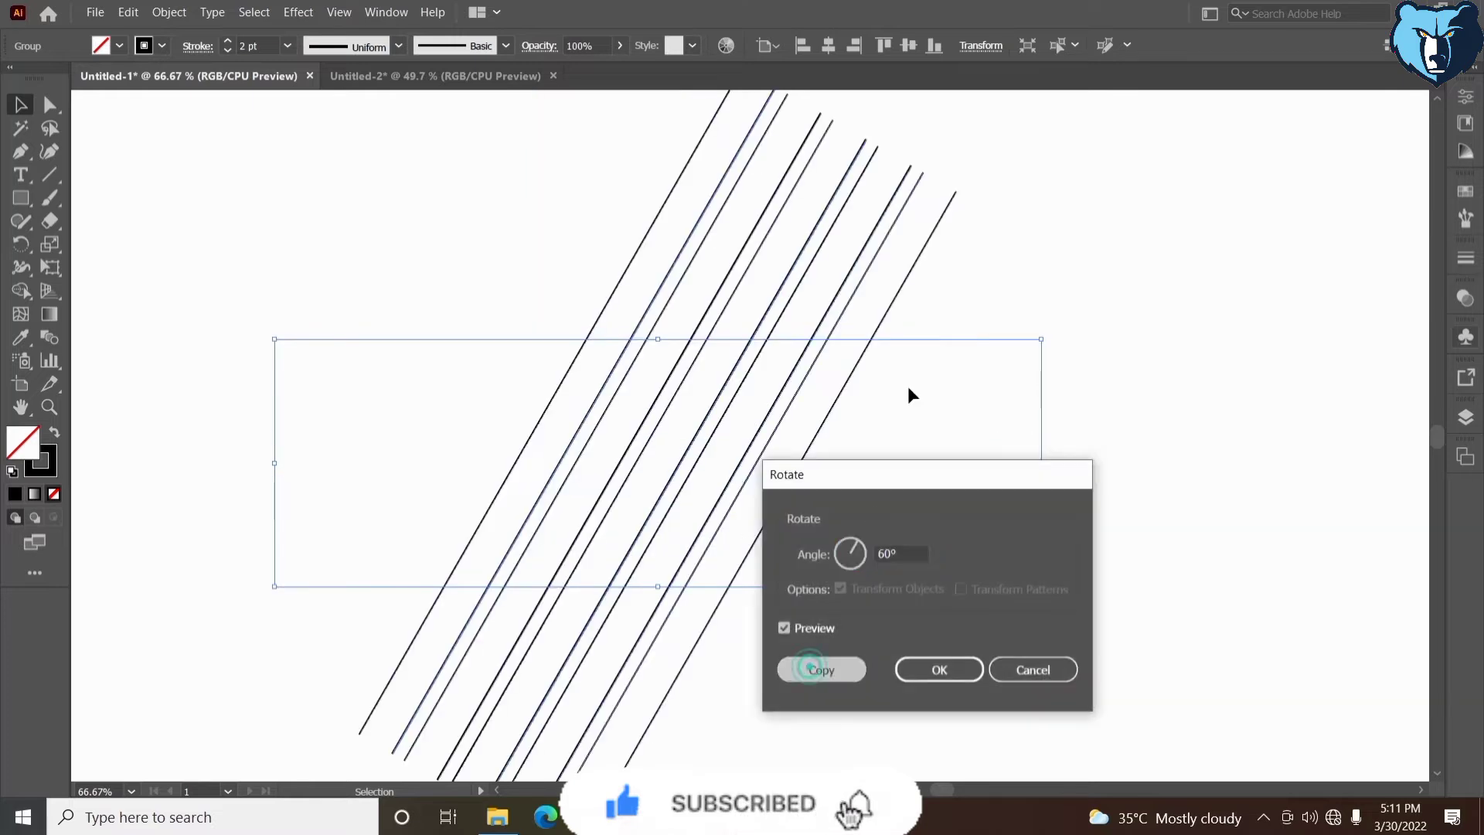
- Create a mirrored copy of the 60-degree line group across the vertical axis
right_click(968, 272)
left_click(1028, 458)
left_click(1200, 520)
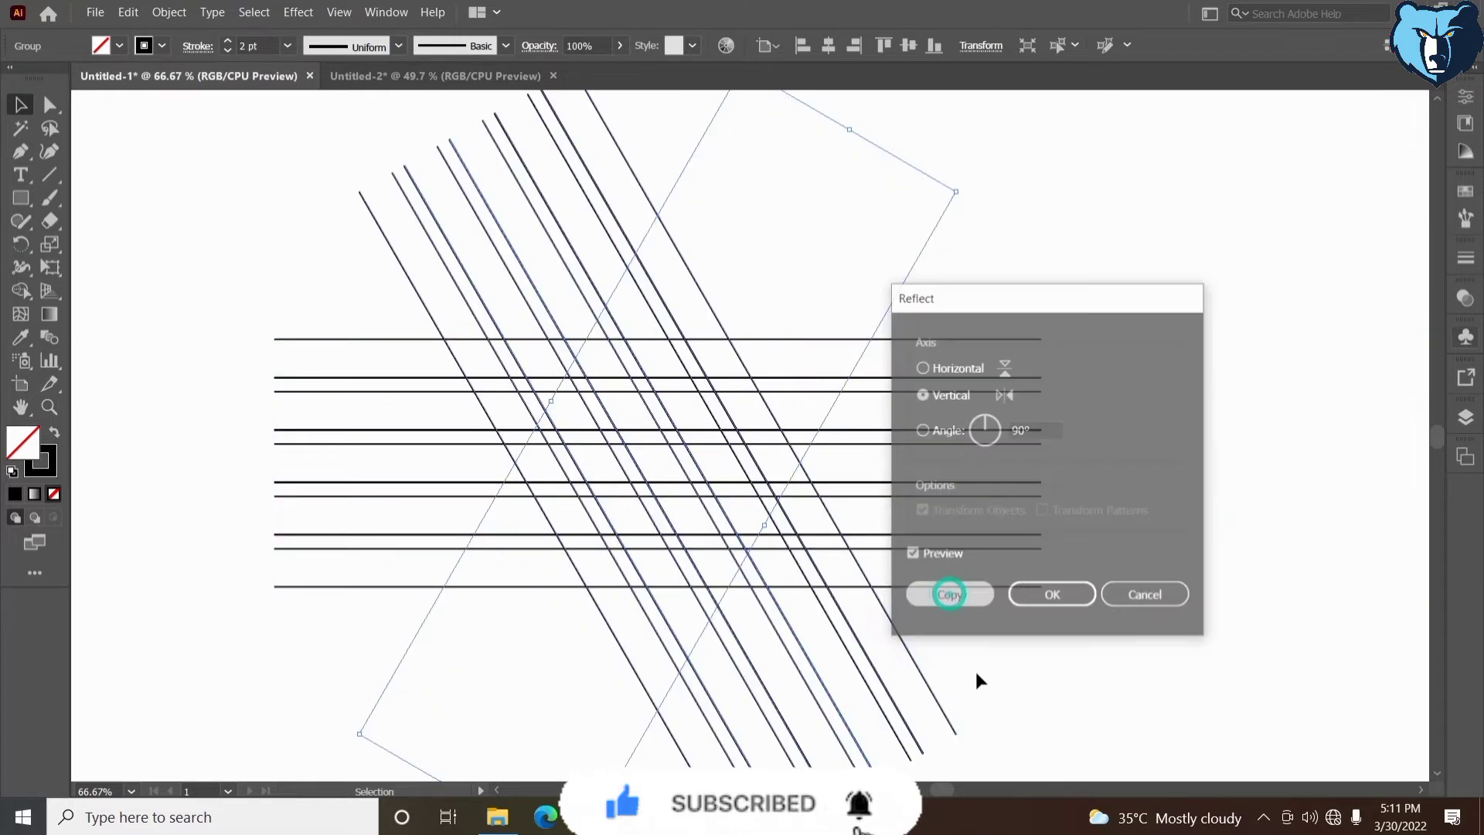
left_click(951, 590)
left_click(997, 636)
- Select the entire new grid and use Shape Builder to merge the upper inner row of cells into a solid black trapezoid
left_click(49, 406)
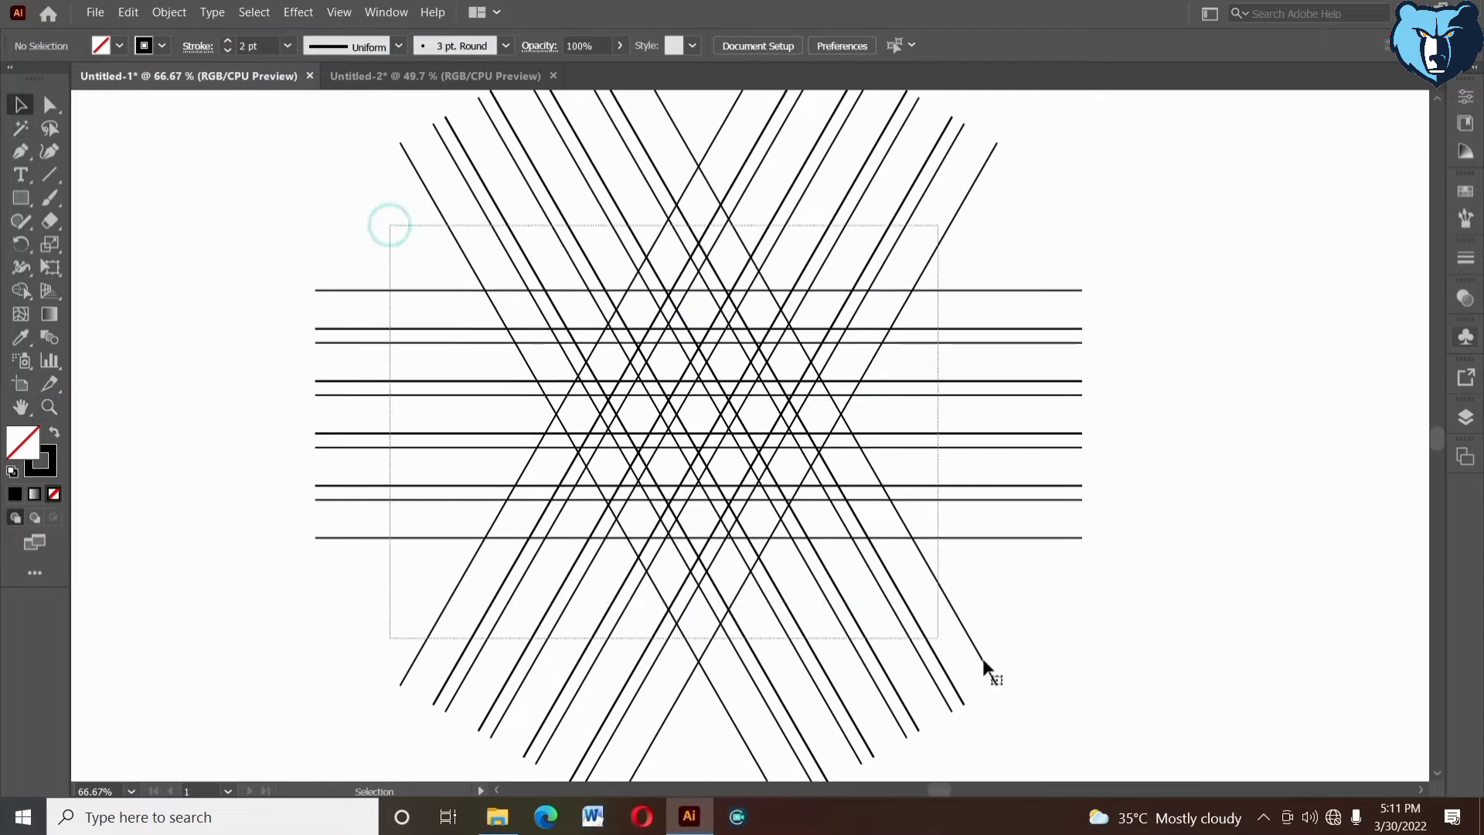
left_click_drag(988, 670, 989, 671)
key("z")
left_click(804, 473)
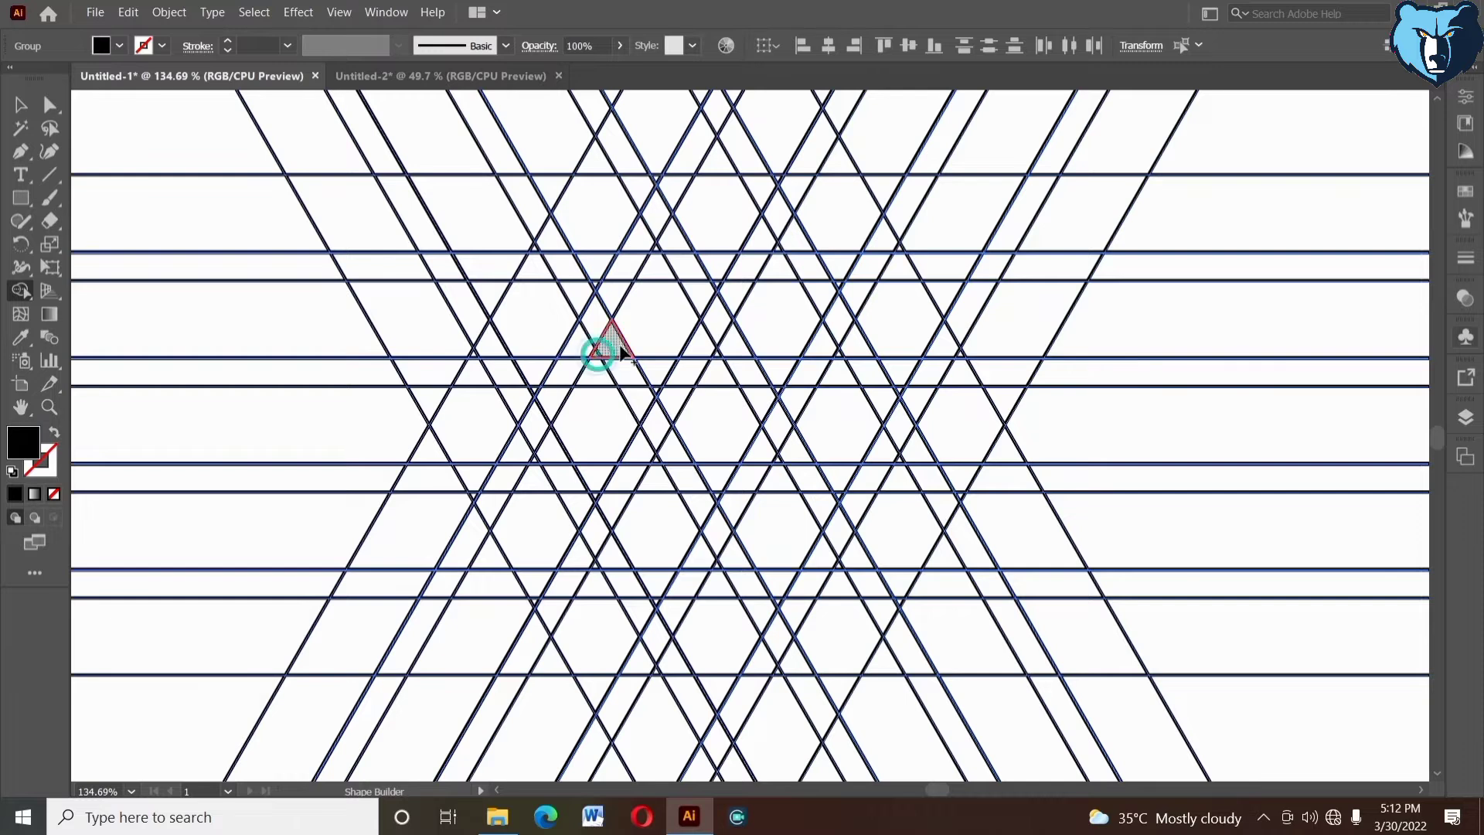
left_click_drag(621, 346, 867, 321)
left_click_drag(961, 356, 962, 357)
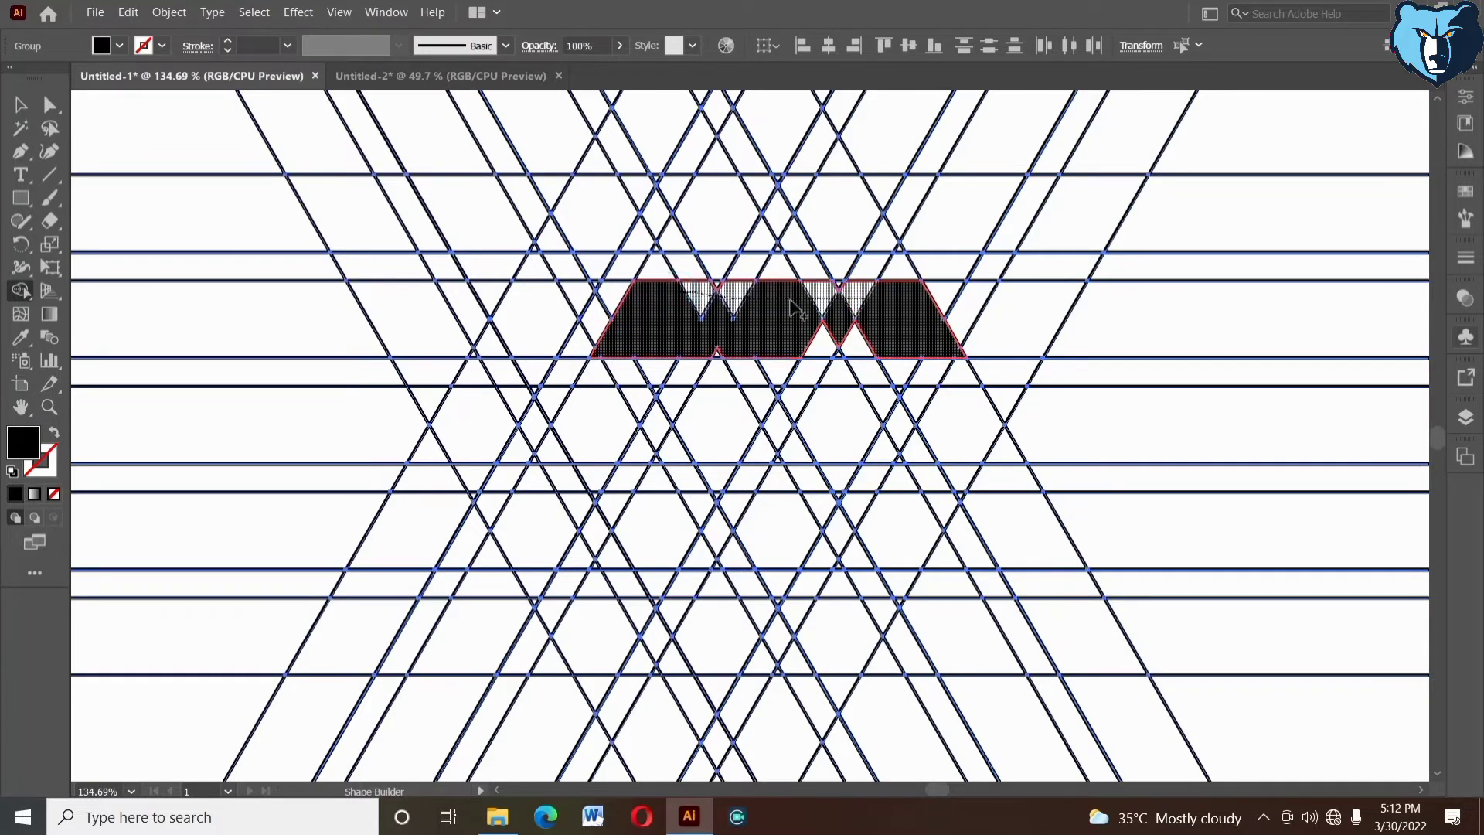
left_click_drag(797, 308, 793, 297)
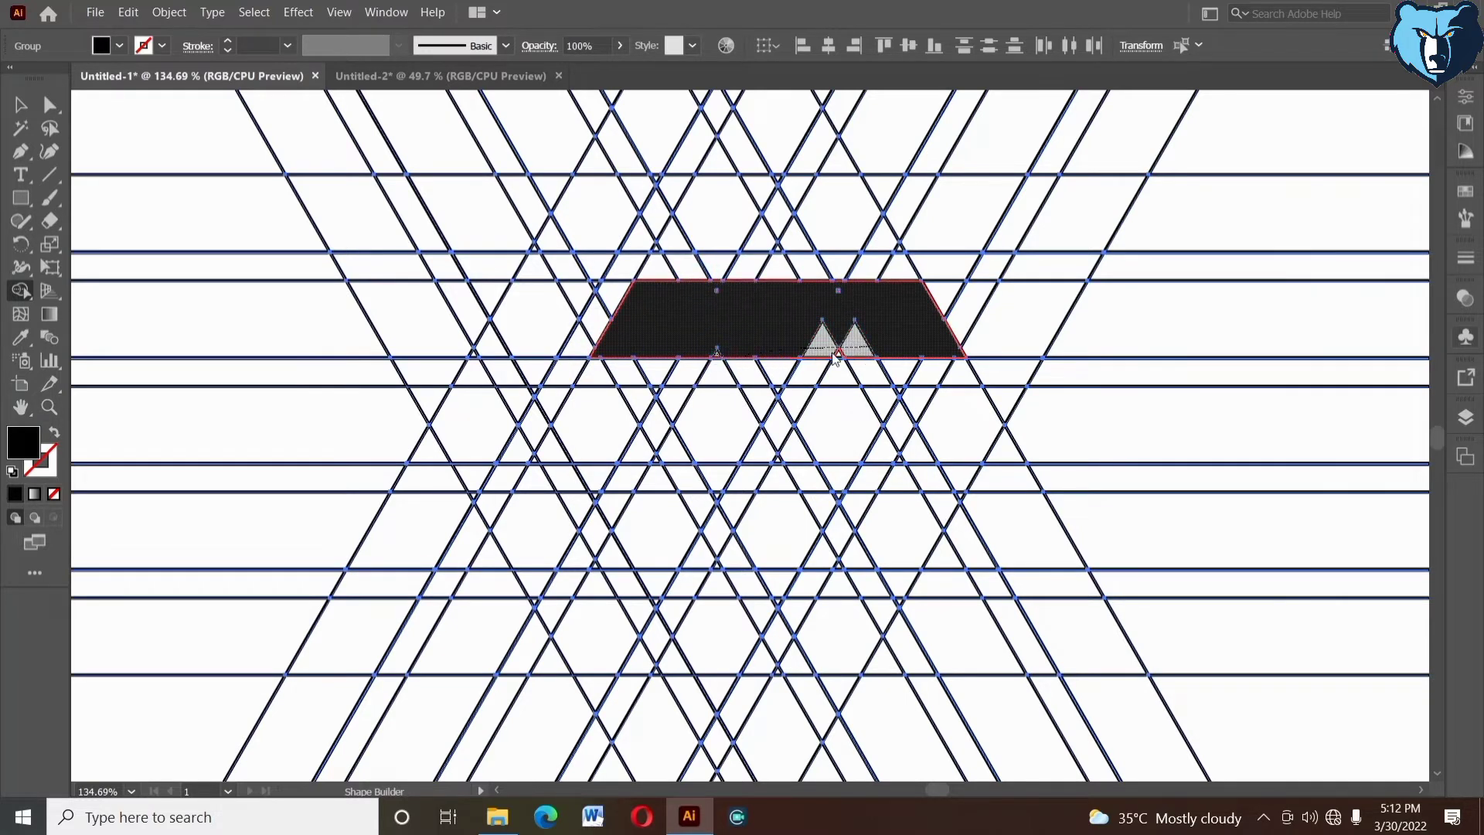
left_click_drag(835, 357, 847, 353)
- Merge the cells of the new mark's upper-right diagonal and top row into an arm and top bar joined to the trapezoid
left_click_drag(831, 202, 906, 263)
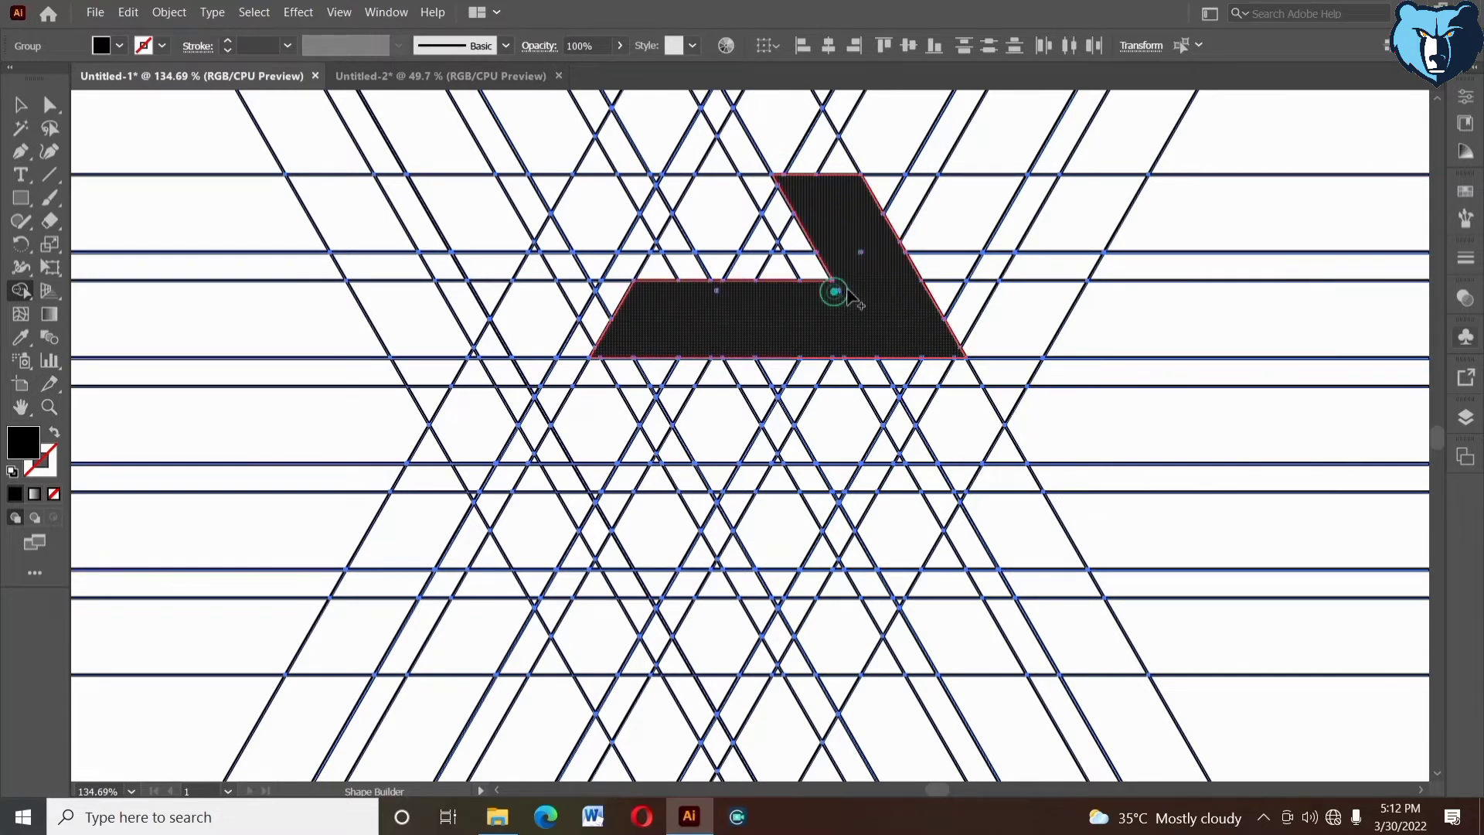
mouse_move(553, 226)
left_mouse_down()
mouse_move(617, 202)
mouse_move(706, 240)
left_mouse_up()
left_click_drag(800, 251, 801, 250)
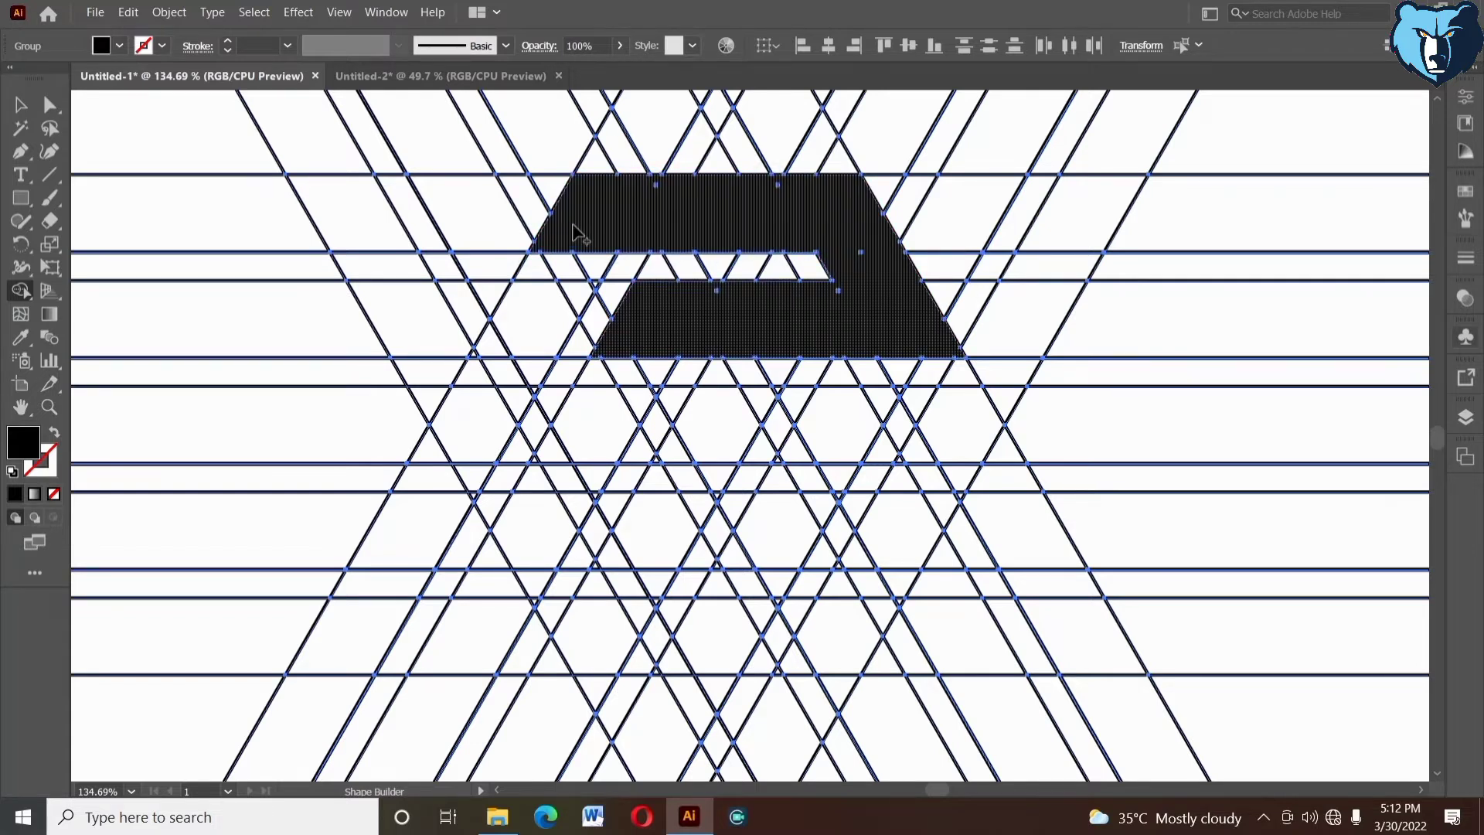
- Merge the cells down the hexagon's upper-left and lower-left sides into one continuous arm from the top bar to the bottom edge
mouse_move(580, 234)
left_mouse_down()
mouse_move(490, 396)
mouse_move(541, 325)
mouse_move(534, 384)
left_mouse_up()
mouse_move(532, 551)
left_mouse_down()
mouse_move(626, 661)
mouse_move(487, 479)
left_mouse_up()
left_click_drag(527, 446, 535, 461)
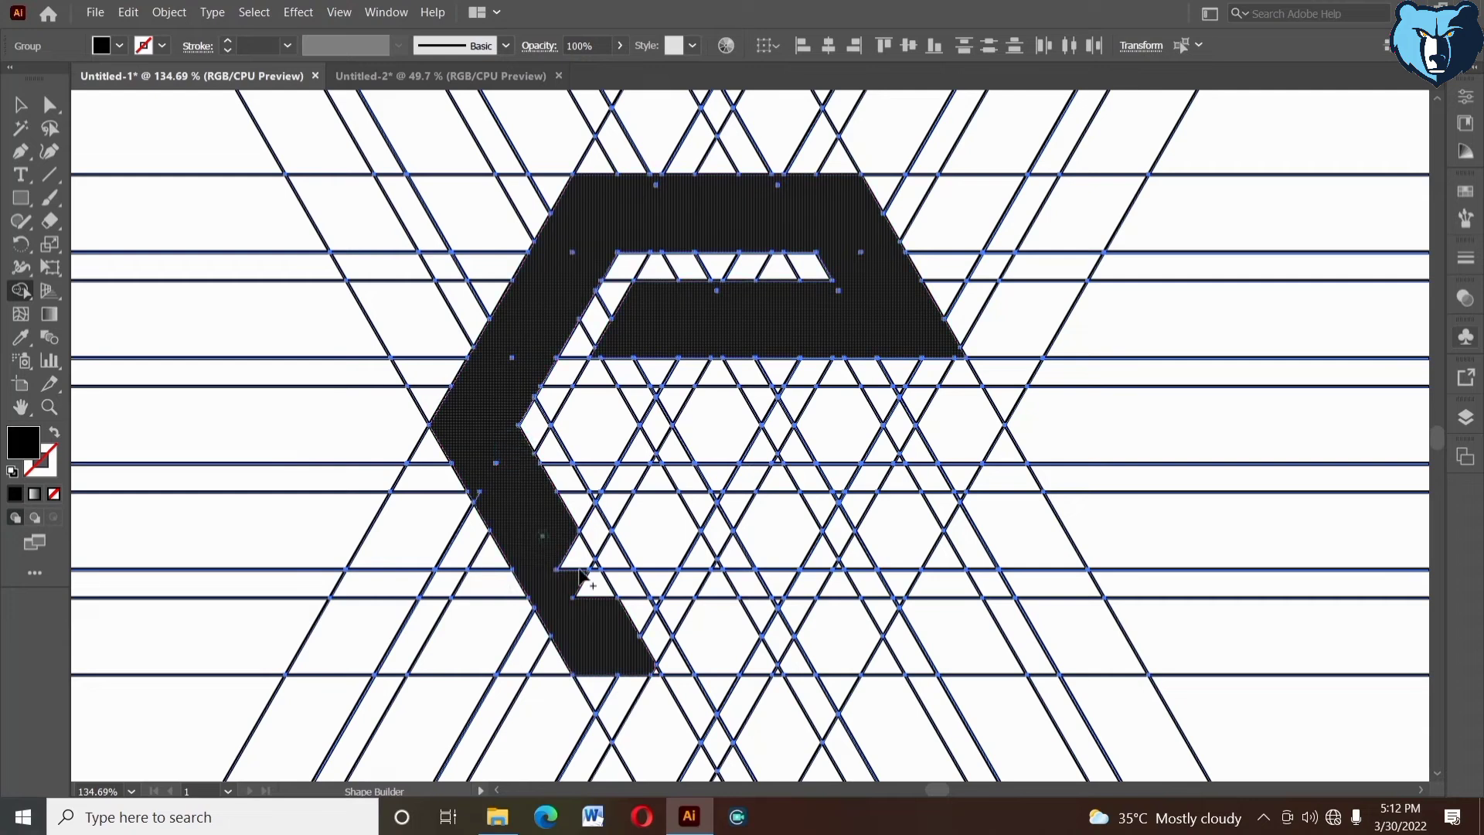
left_click_drag(573, 547, 586, 584)
- Merge the bottom row of cells with the left arm and fill the triangular gaps to form a solid bottom bar
left_click_drag(625, 657, 851, 671)
mouse_move(623, 610)
left_mouse_down()
mouse_move(663, 609)
mouse_move(657, 671)
left_mouse_up()
left_click_drag(752, 669, 780, 669)
left_click_drag(764, 608, 781, 608)
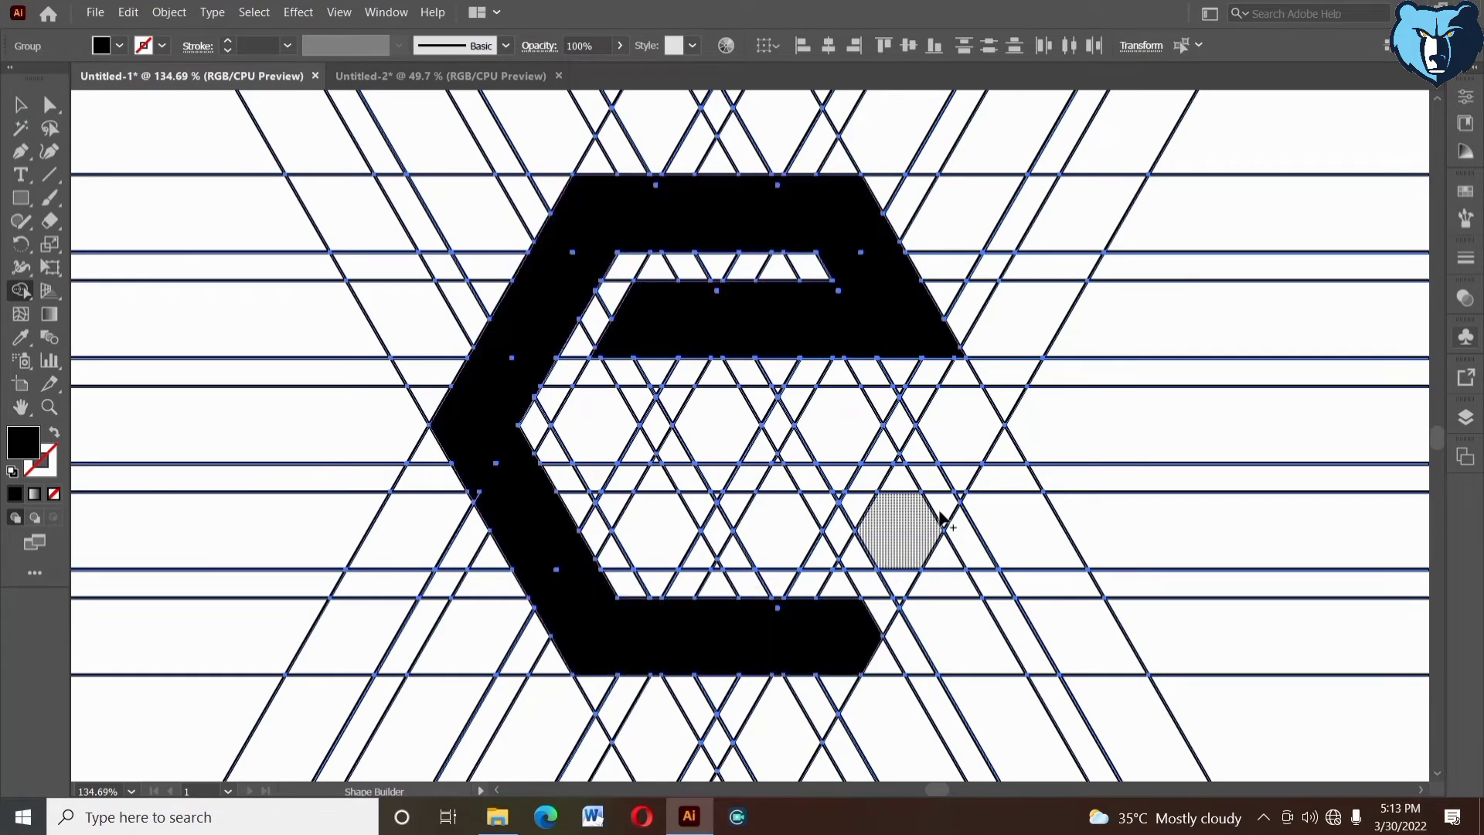
- Merge the lower-right diagonal cells into an arm joined to the bottom bar and the middle row into a solid bar joined to it
mouse_move(920, 532)
left_mouse_down()
mouse_move(875, 571)
mouse_move(894, 590)
mouse_move(981, 440)
mouse_move(951, 424)
left_mouse_up()
mouse_move(931, 427)
left_mouse_down()
mouse_move(917, 479)
mouse_move(867, 467)
left_mouse_up()
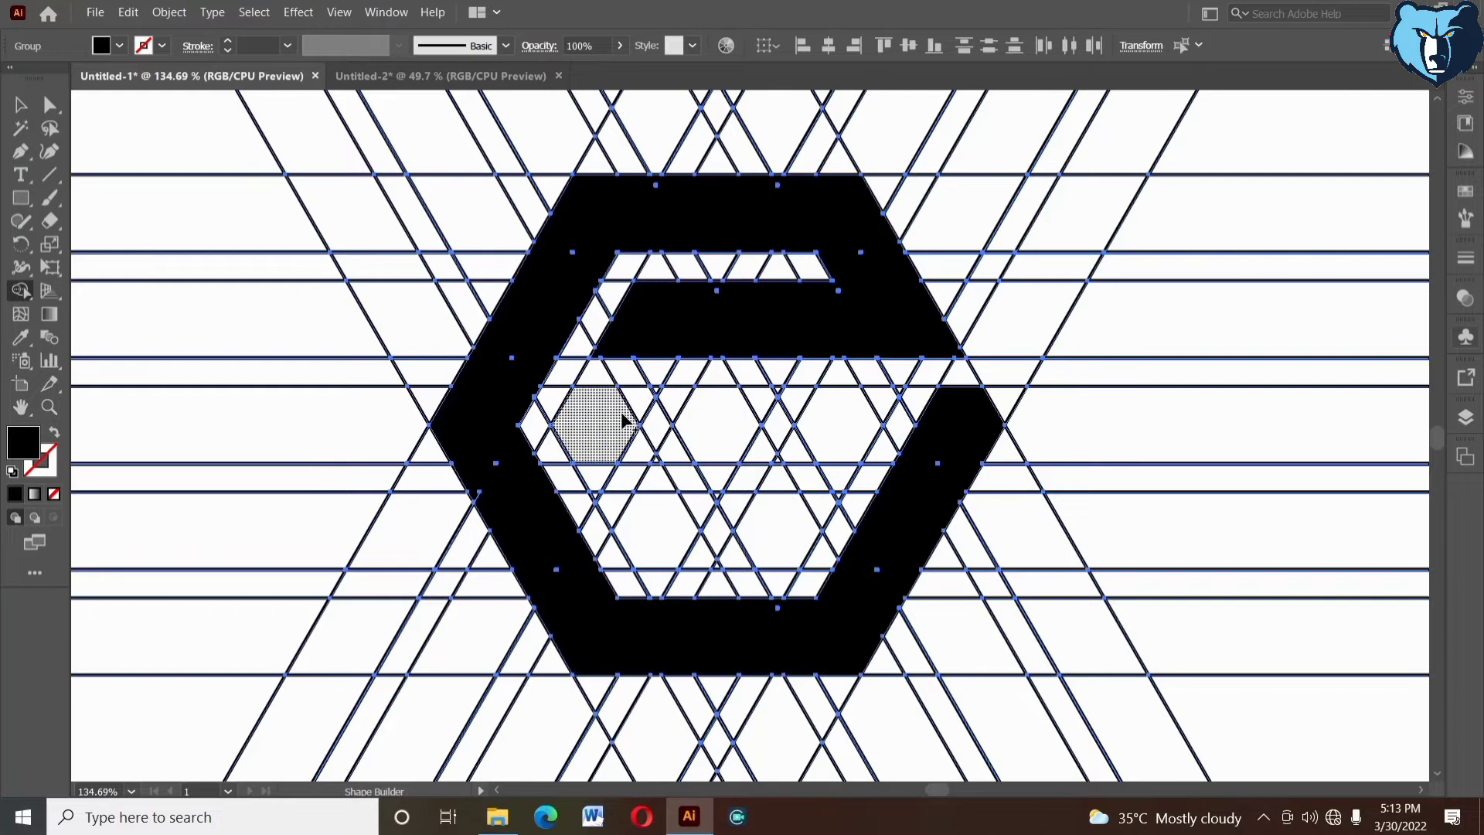
mouse_move(606, 443)
left_mouse_down()
mouse_move(753, 401)
mouse_move(910, 410)
left_mouse_up()
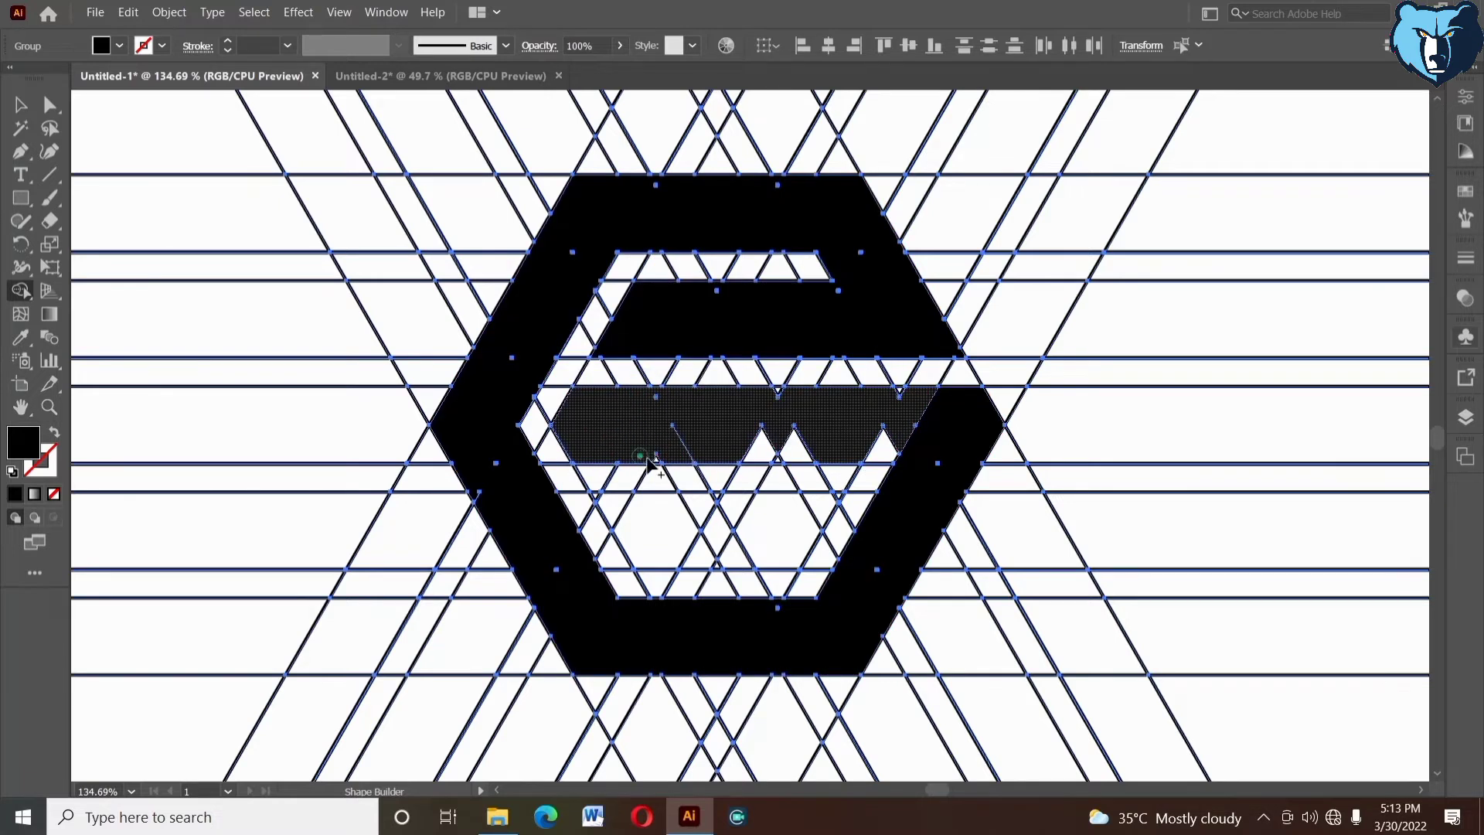
left_click_drag(646, 458, 665, 455)
mouse_move(678, 446)
left_mouse_down()
mouse_move(736, 434)
mouse_move(770, 457)
mouse_move(768, 386)
mouse_move(861, 435)
mouse_move(863, 453)
mouse_move(894, 387)
left_mouse_up()
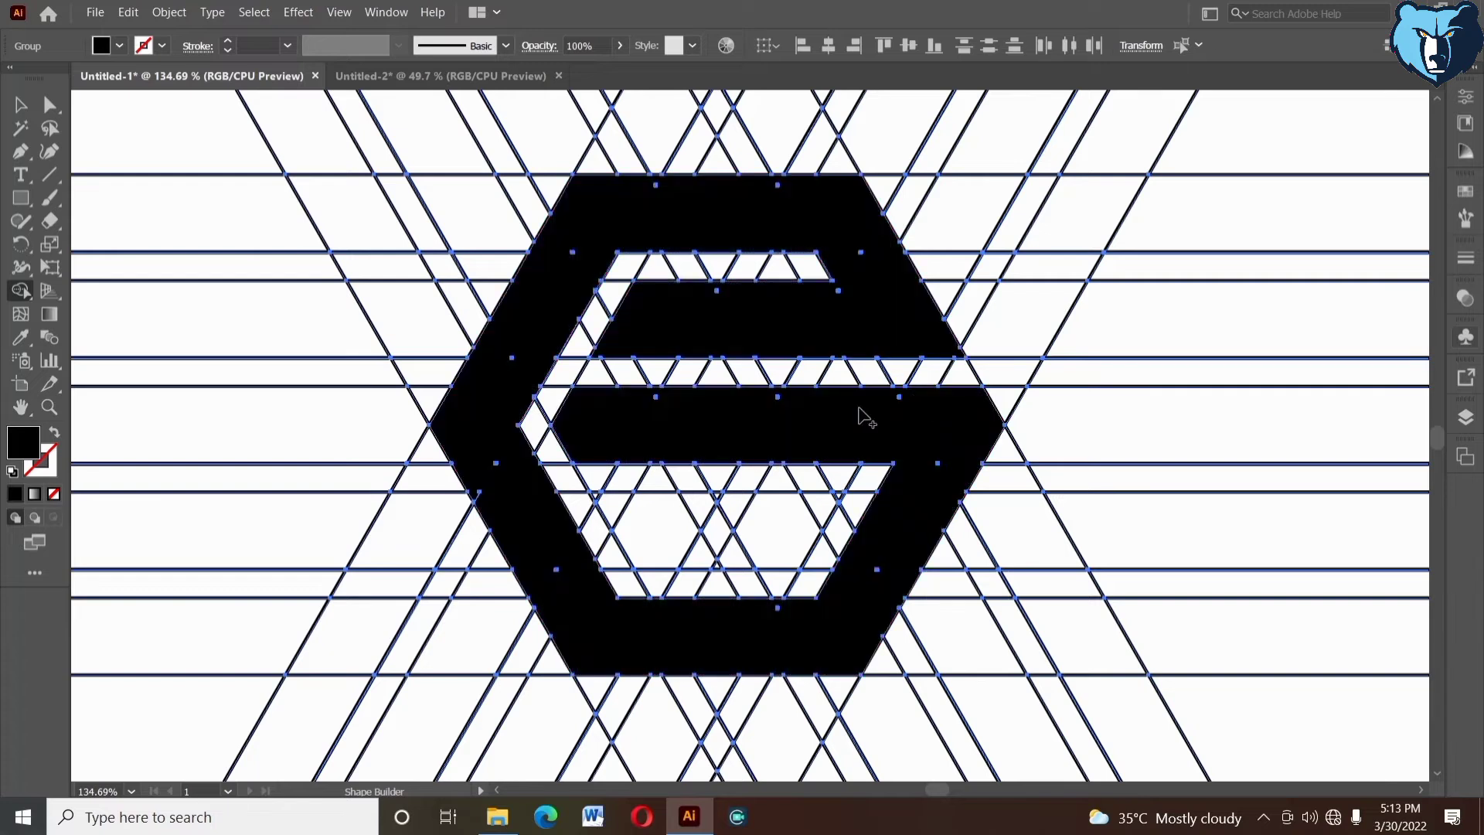
- Merge the inner lower-left diagonal and inner bottom row of cells into a hook joined to the mark's middle bar
mouse_move(603, 448)
left_mouse_down()
mouse_move(645, 514)
mouse_move(600, 484)
mouse_move(655, 457)
left_mouse_up()
left_click(604, 463)
mouse_move(646, 538)
left_mouse_down()
mouse_move(746, 542)
mouse_move(749, 514)
mouse_move(705, 556)
mouse_move(719, 567)
mouse_move(829, 497)
left_mouse_up()
left_click(696, 502)
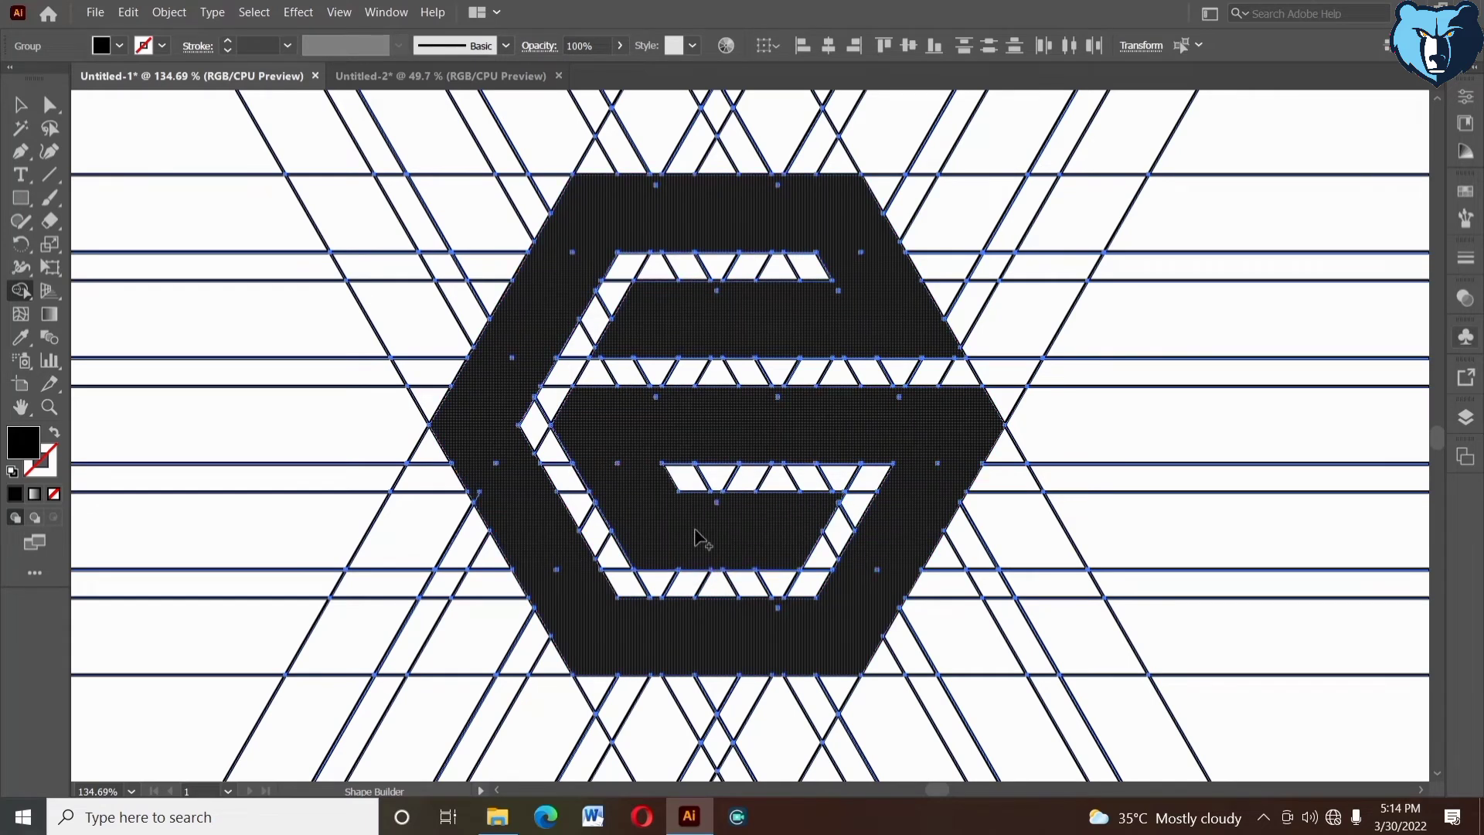
left_click(141, 120)
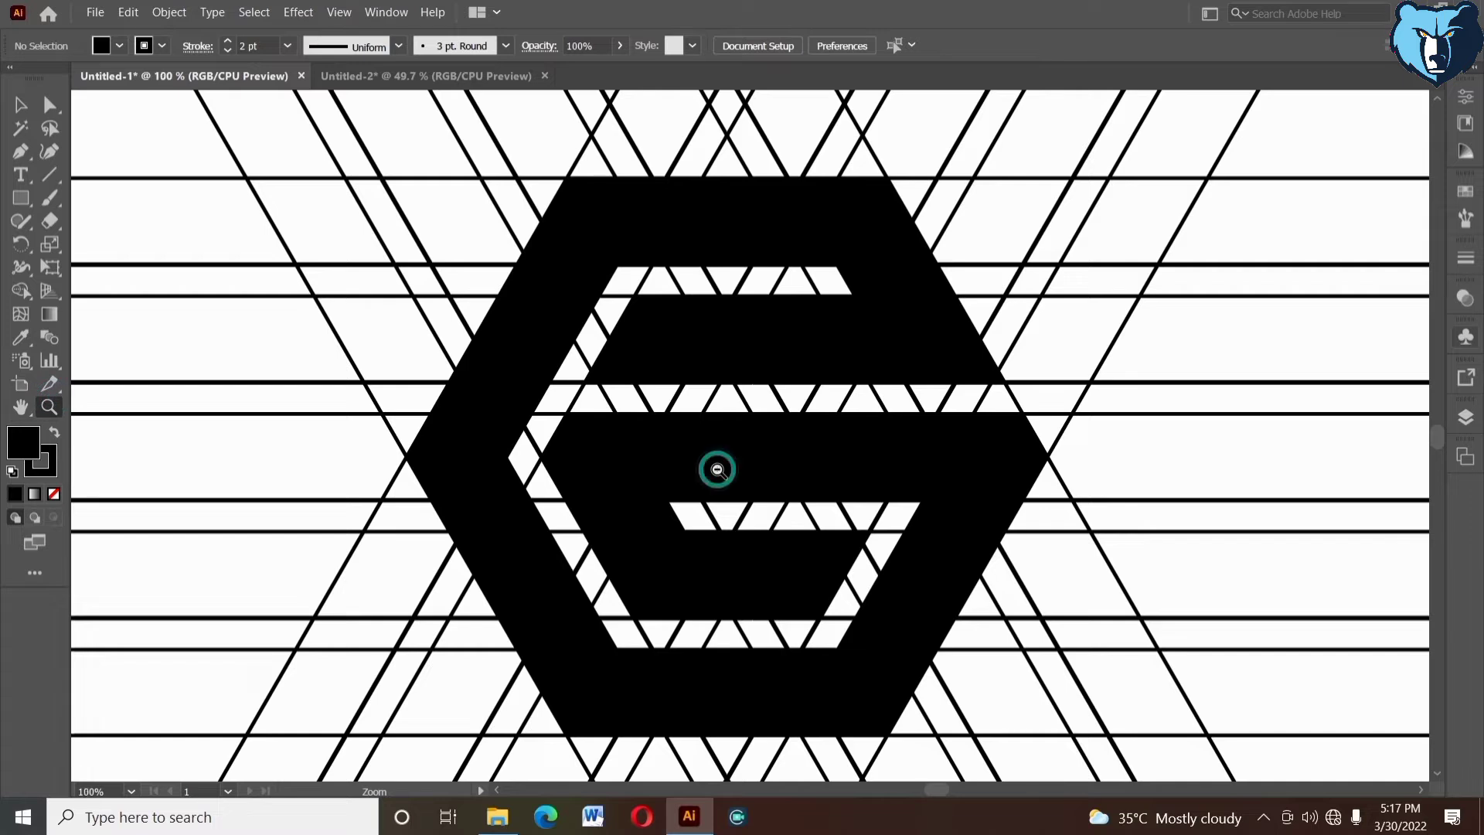
- Ungroup the sets of parallel grid lines around the finished mark
left_click(717, 470, "alt")
left_click(15, 104)
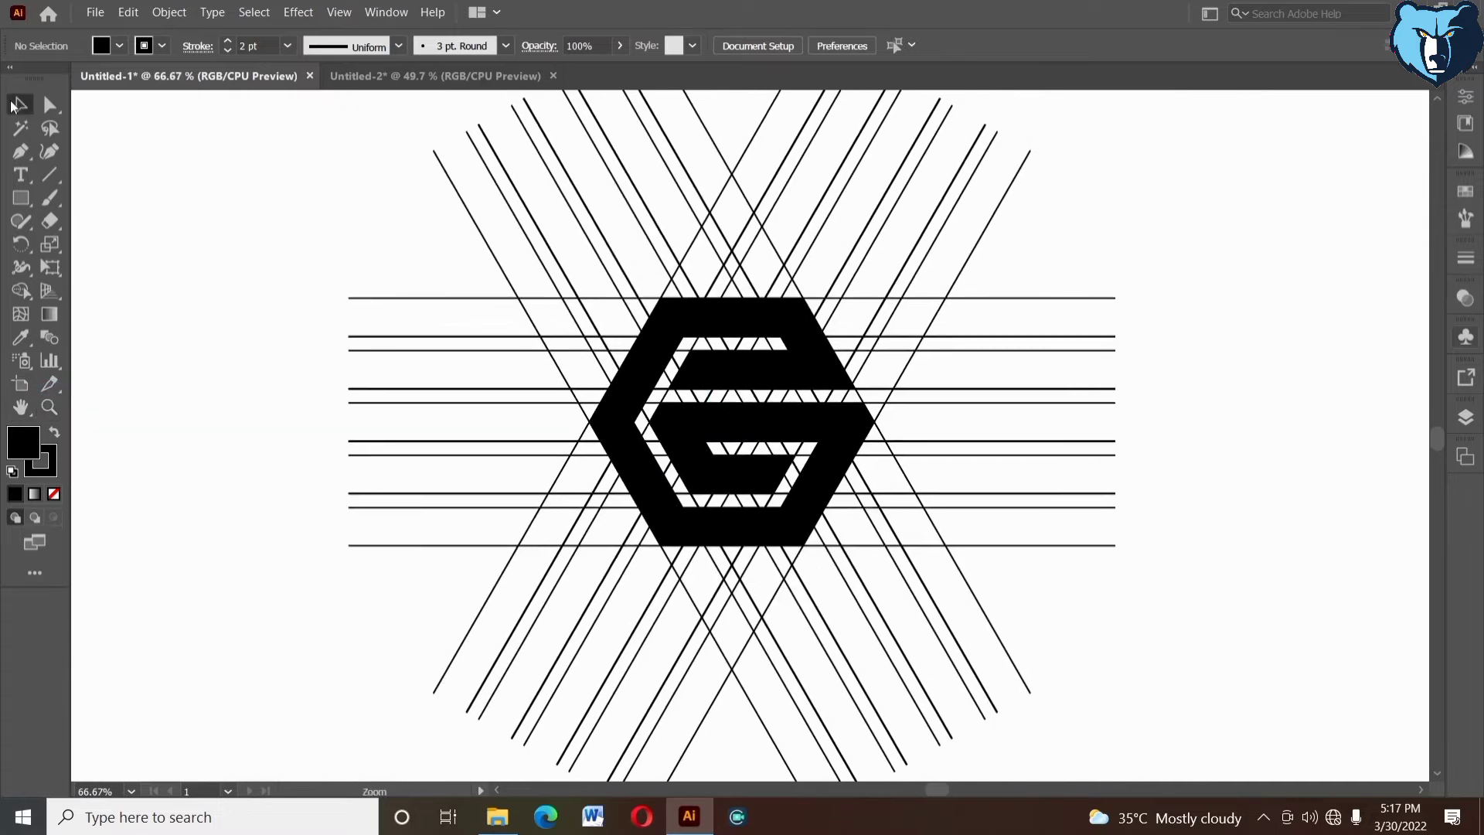
left_click_drag(405, 554, 405, 560)
right_click(307, 199)
left_click(391, 338)
left_click_drag(395, 209, 490, 178)
right_click(355, 184)
left_click(398, 323)
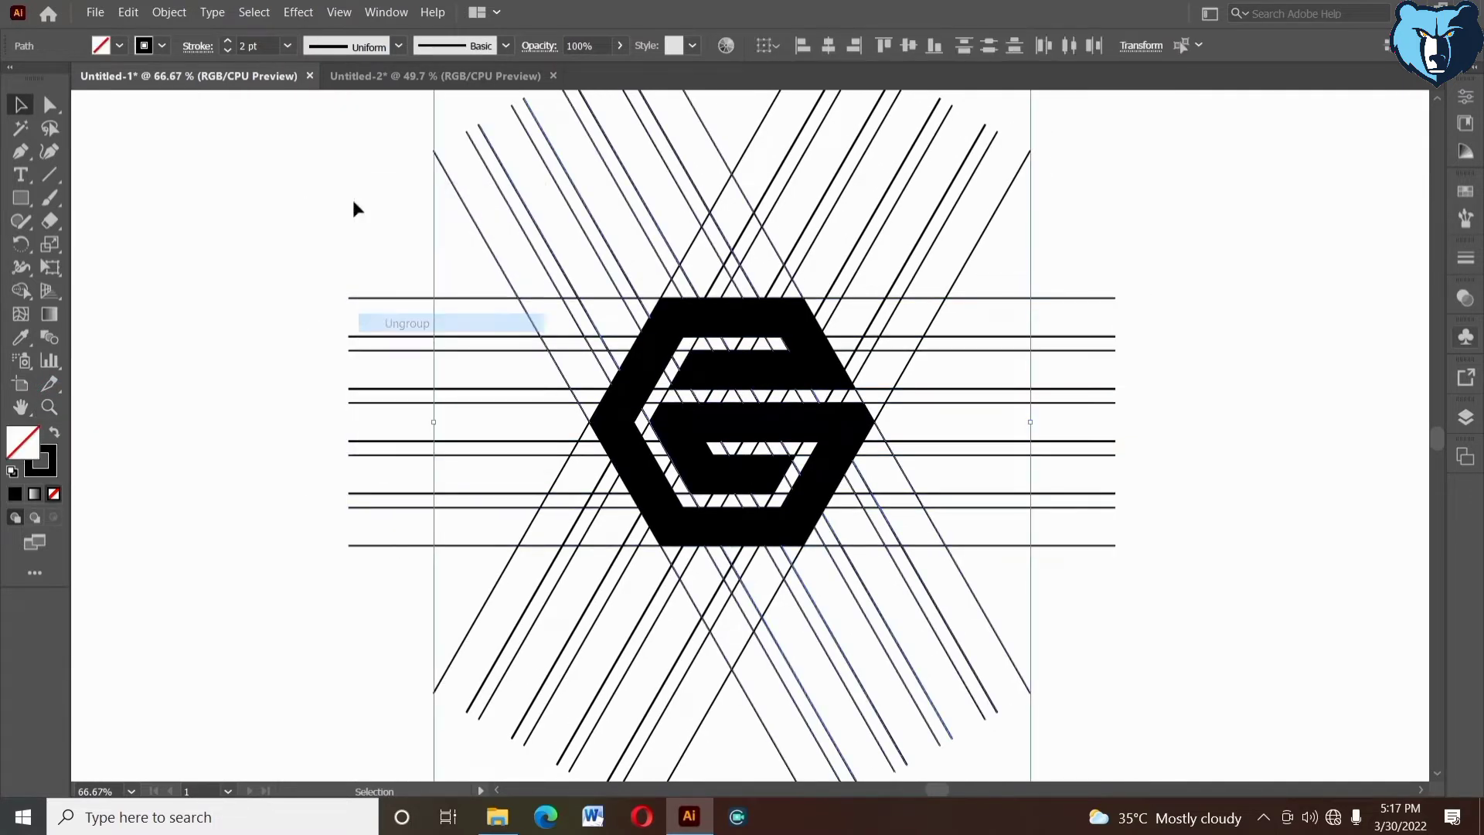
left_click_drag(747, 116, 779, 134)
right_click(780, 136)
left_click(838, 279)
left_click_drag(1106, 260, 1067, 341)
right_click(1083, 214)
left_click(1074, 242)
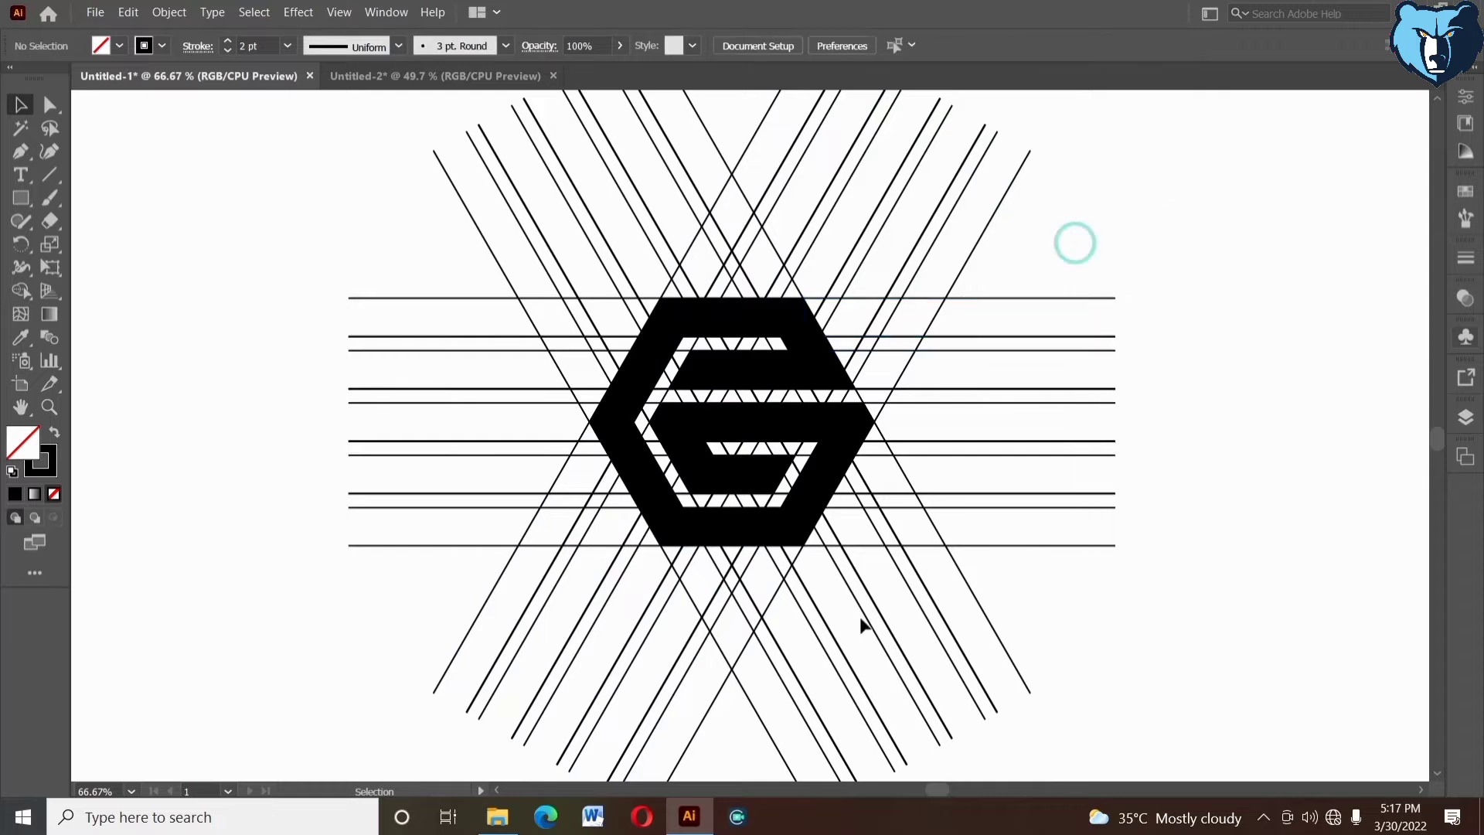
left_click_drag(1016, 580, 951, 578)
right_click(986, 579)
left_click(1100, 608)
- Cut the finished mark, delete all remaining grid lines and paste the mark back
left_click(649, 488)
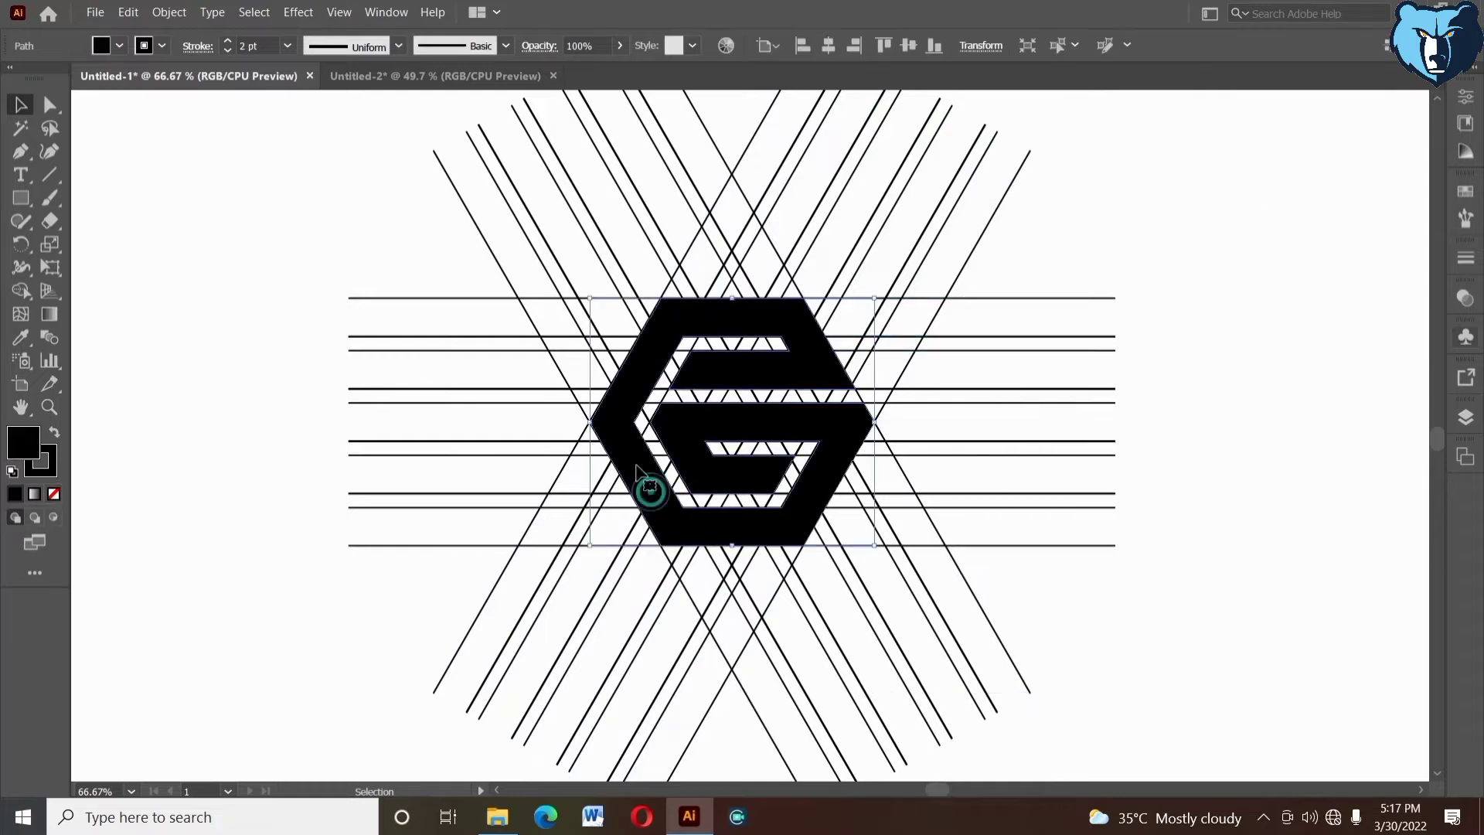
left_click(129, 16)
left_click(161, 76)
left_click_drag(369, 202, 1193, 650)
key("Delete")
left_click(129, 15)
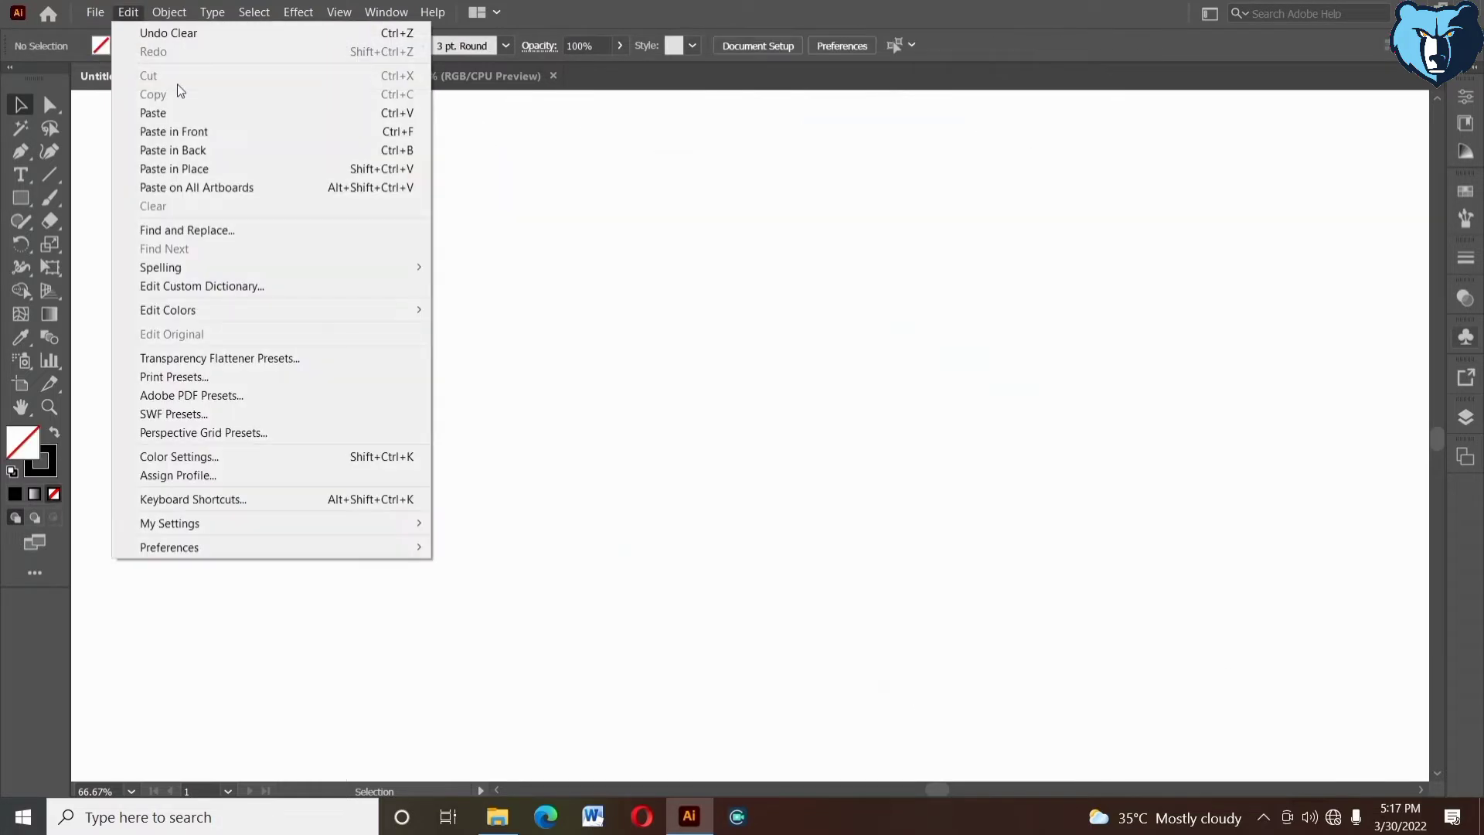
left_click(195, 154)
scroll(884, 441, "left", 5)
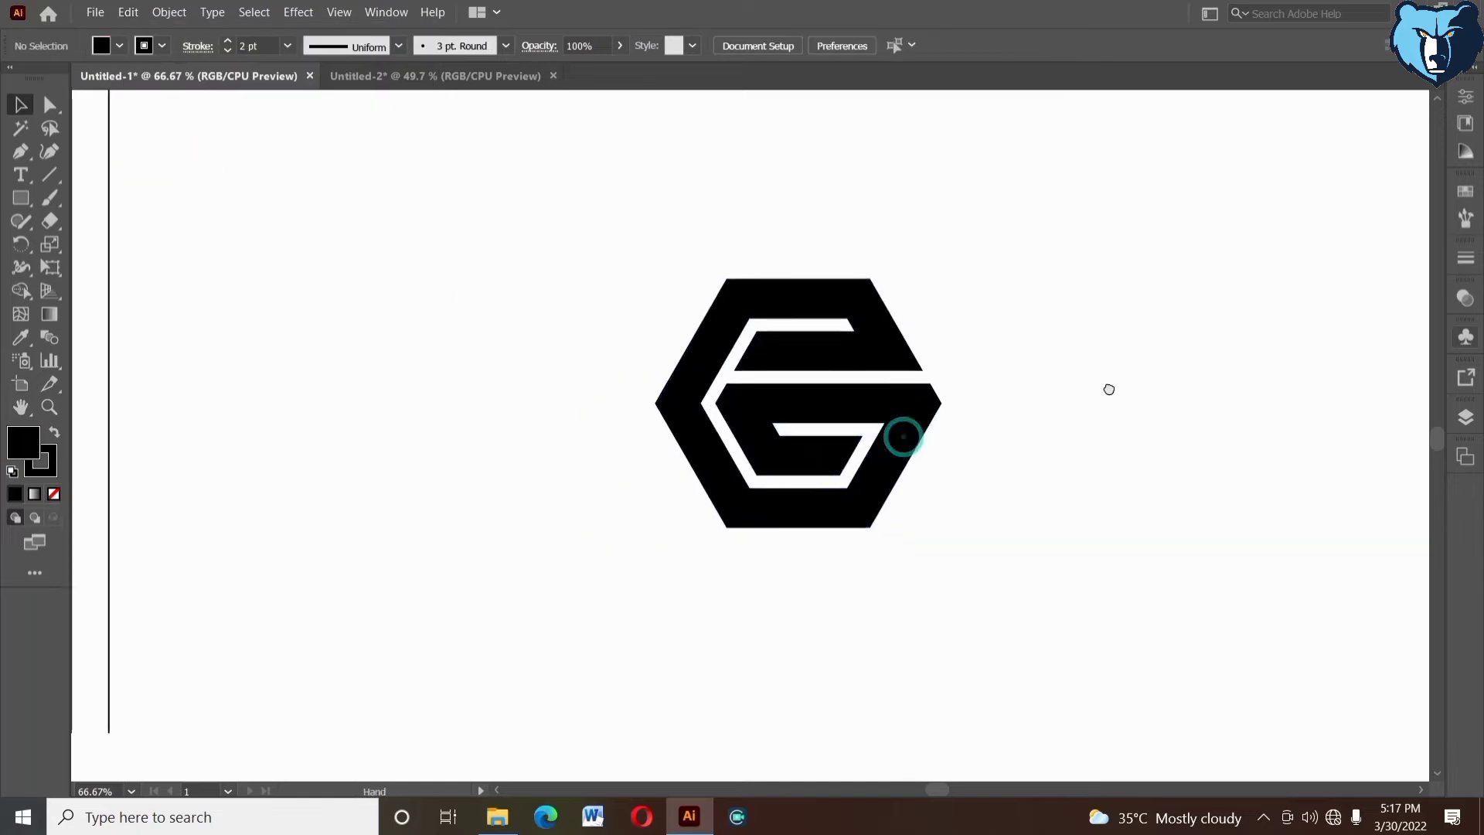
- Group the finished mark and move it below the S-shaped mark in the column of logos
right_click(622, 268)
left_click(657, 397)
left_click_drag(821, 356, 488, 330)
left_click_drag(356, 417, 840, 399)
left_click_drag(752, 420, 785, 215)
left_click_drag(820, 459, 820, 390)
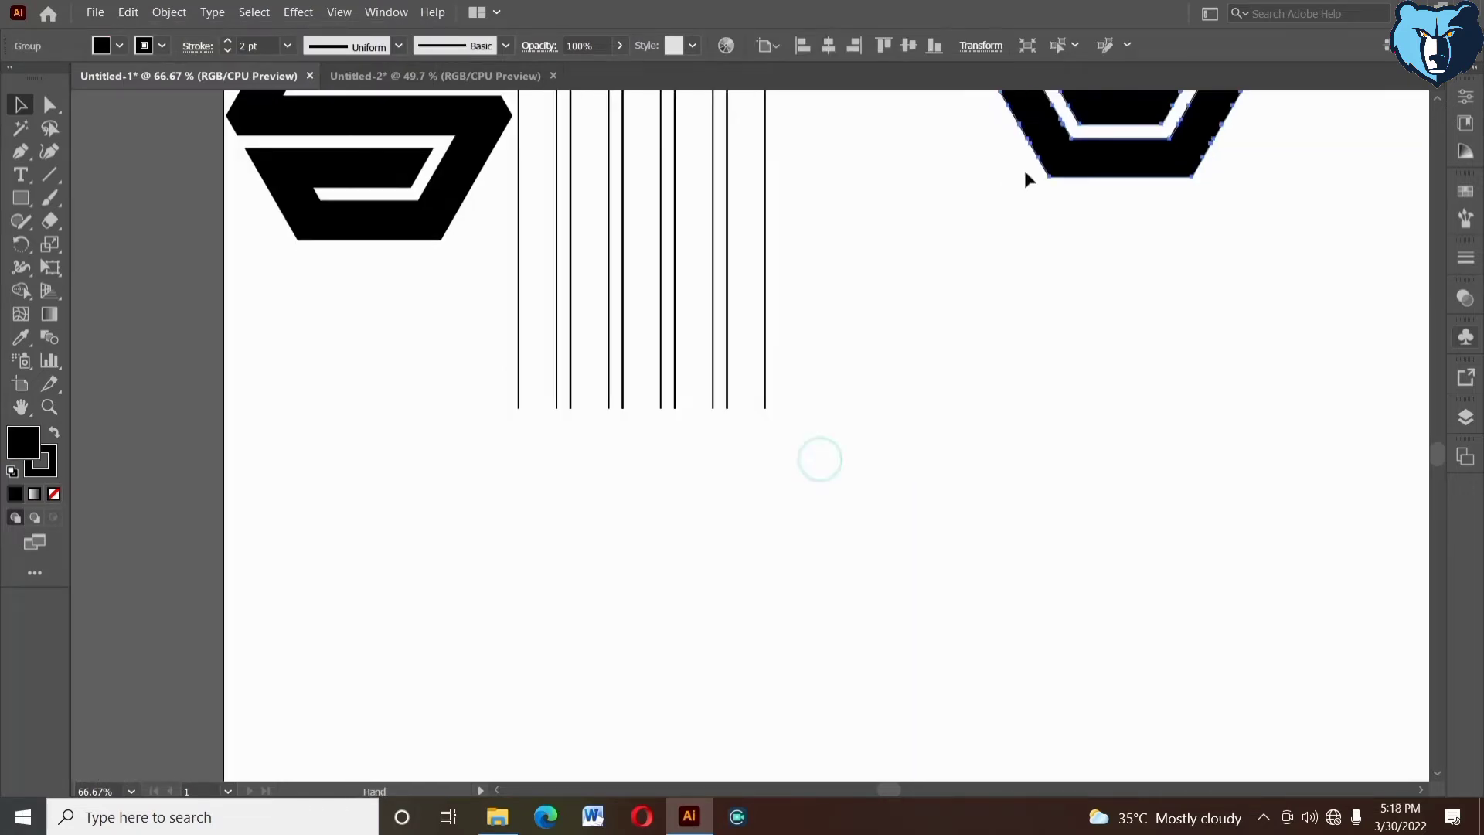
left_click_drag(1044, 170, 297, 539)
scroll(802, 407, "down", 4)
scroll(802, 408, "right", 2)
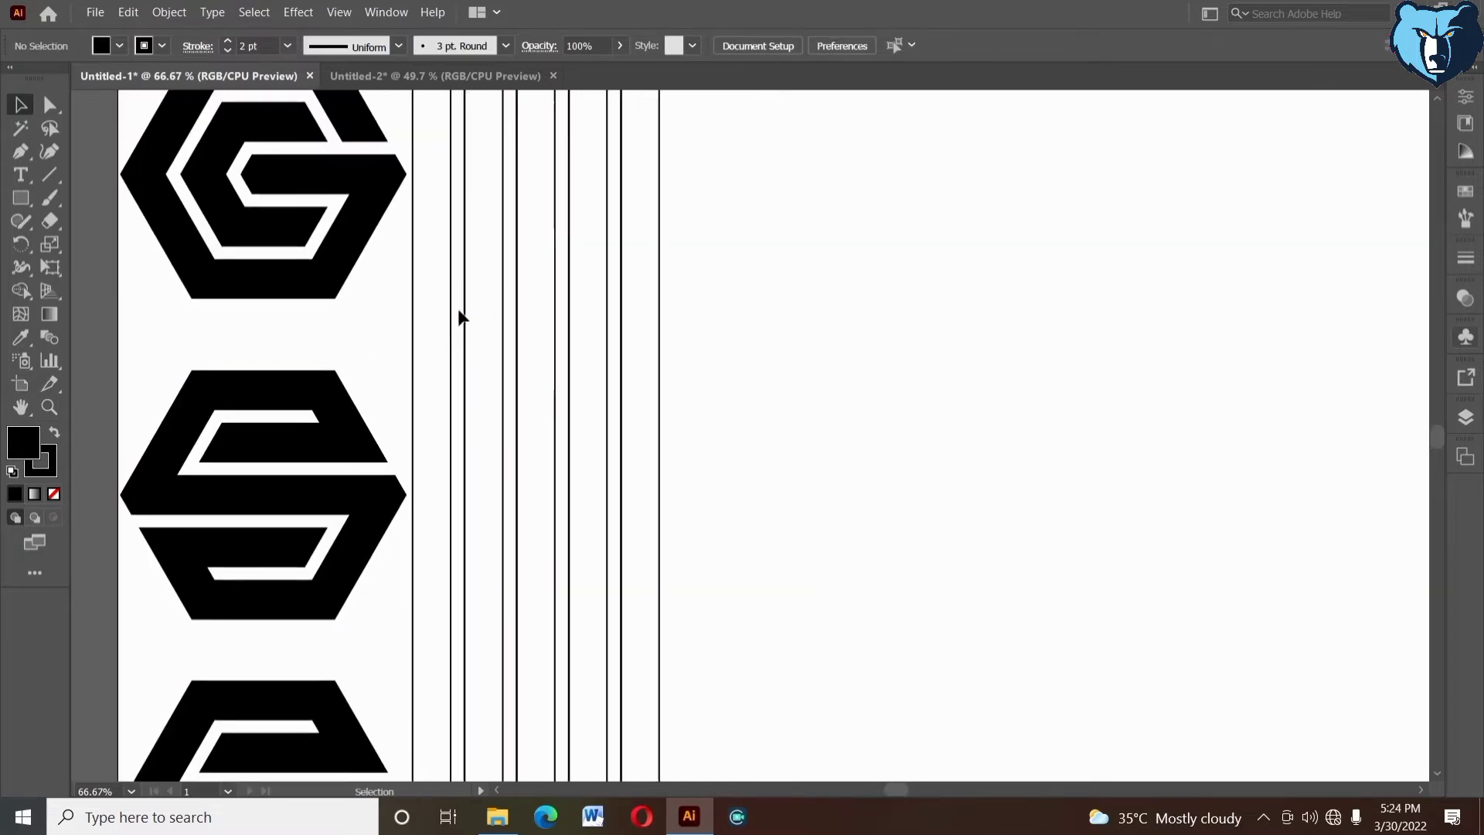
- Ungroup the vertical line set in an empty area and delete its surplus lines
left_click_drag(458, 311, 883, 414)
right_click(883, 414)
left_click(937, 557)
left_click(936, 444)
left_click_drag(456, 323, 910, 402)
key("Delete")
- Group a pair of vertical lines and arrange the lines in an empty area as three evenly spaced parallels
left_click_drag(497, 345, 562, 396)
left_click_drag(454, 309, 1025, 337)
left_click_drag(396, 245, 1210, 350)
right_click(480, 253)
left_click(539, 357)
left_click_drag(1209, 317, 83, 339)
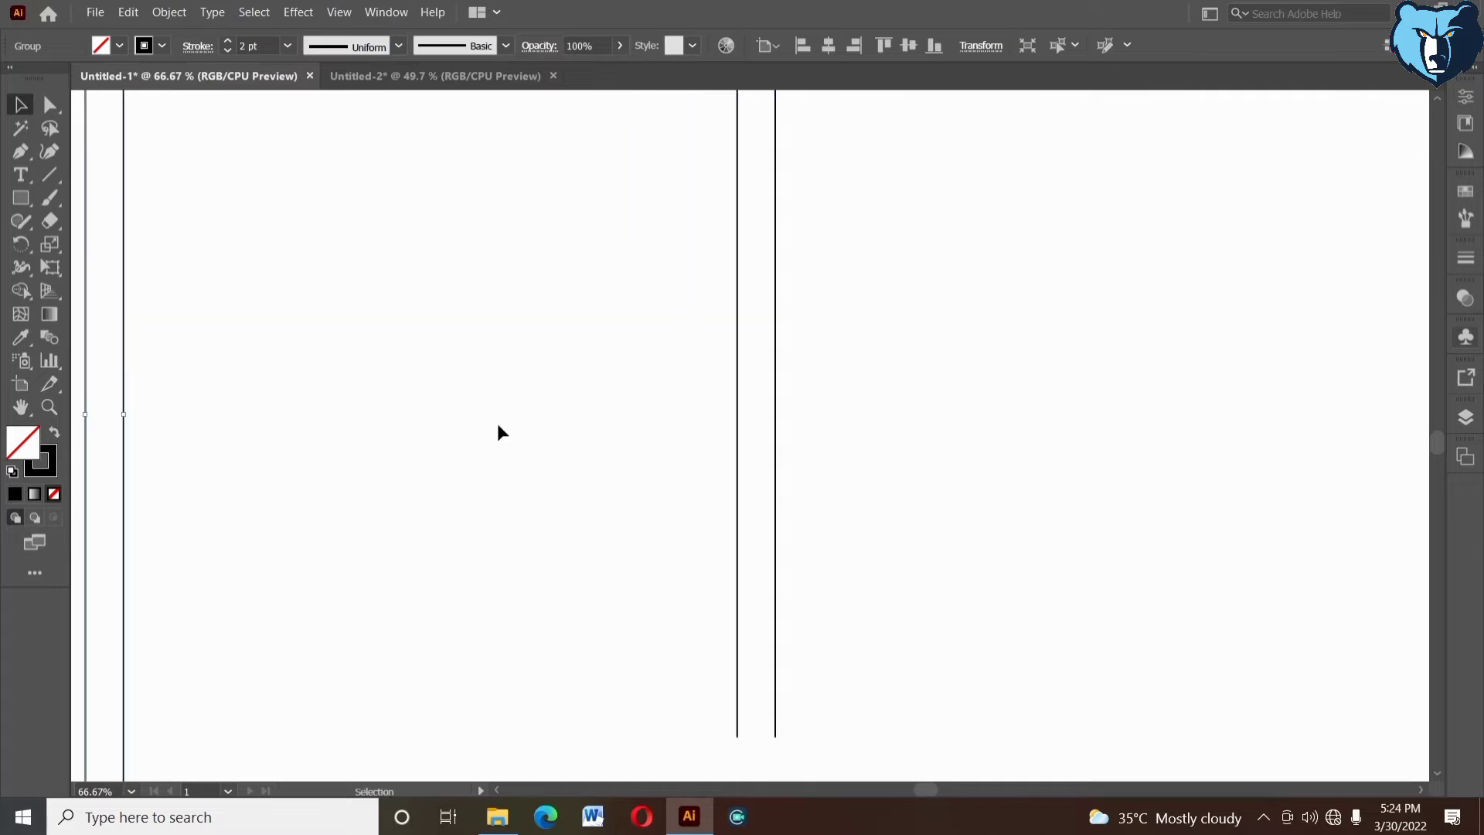
left_click_drag(734, 382, 615, 475)
left_click(696, 439)
left_click_drag(692, 383, 676, 384)
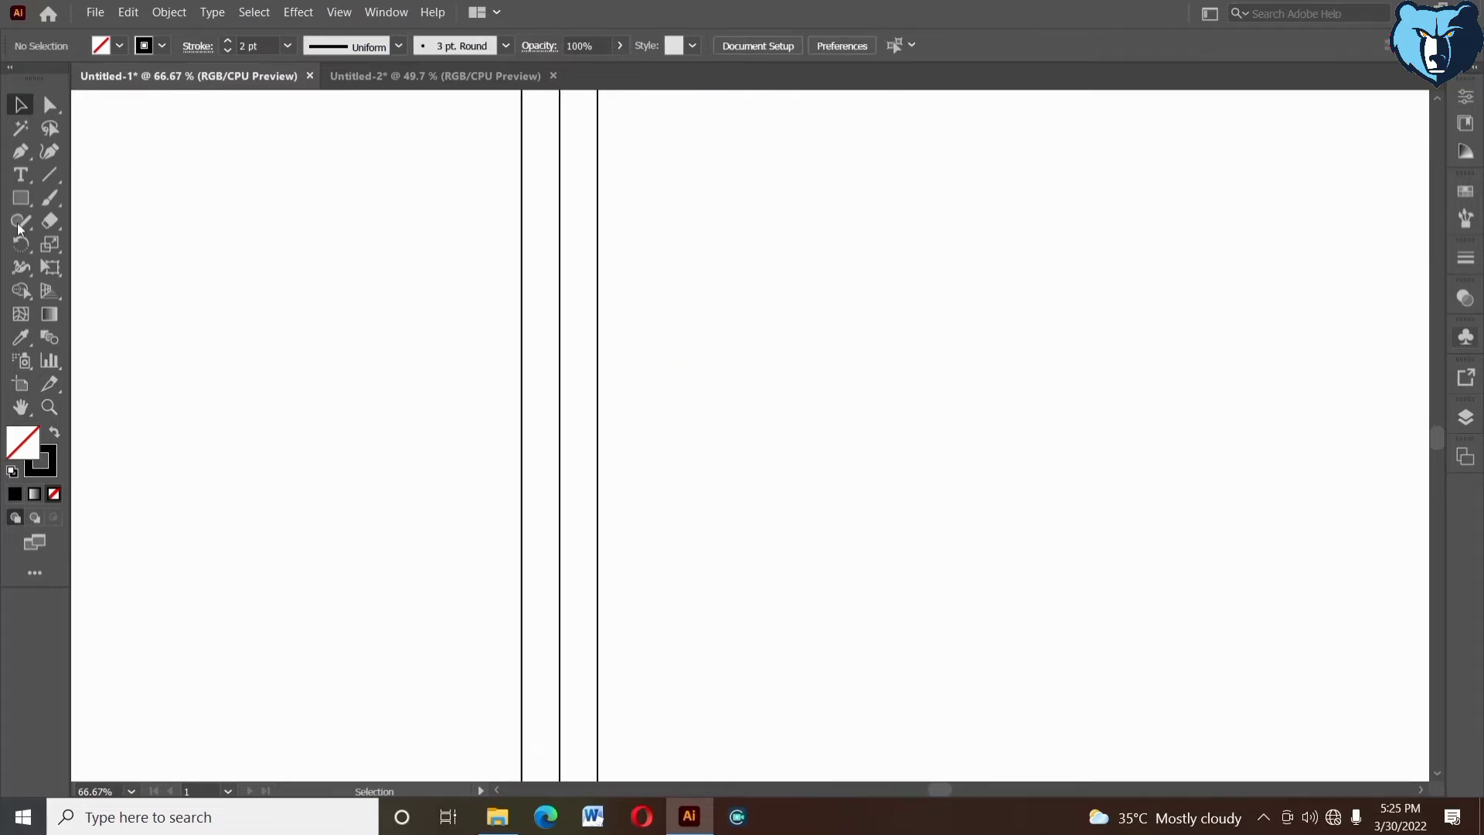
- Draw a circle touching the leftmost vertical line and a concentric inner circle about 83 mm wide reaching the second line
left_click_drag(20, 207, 93, 242)
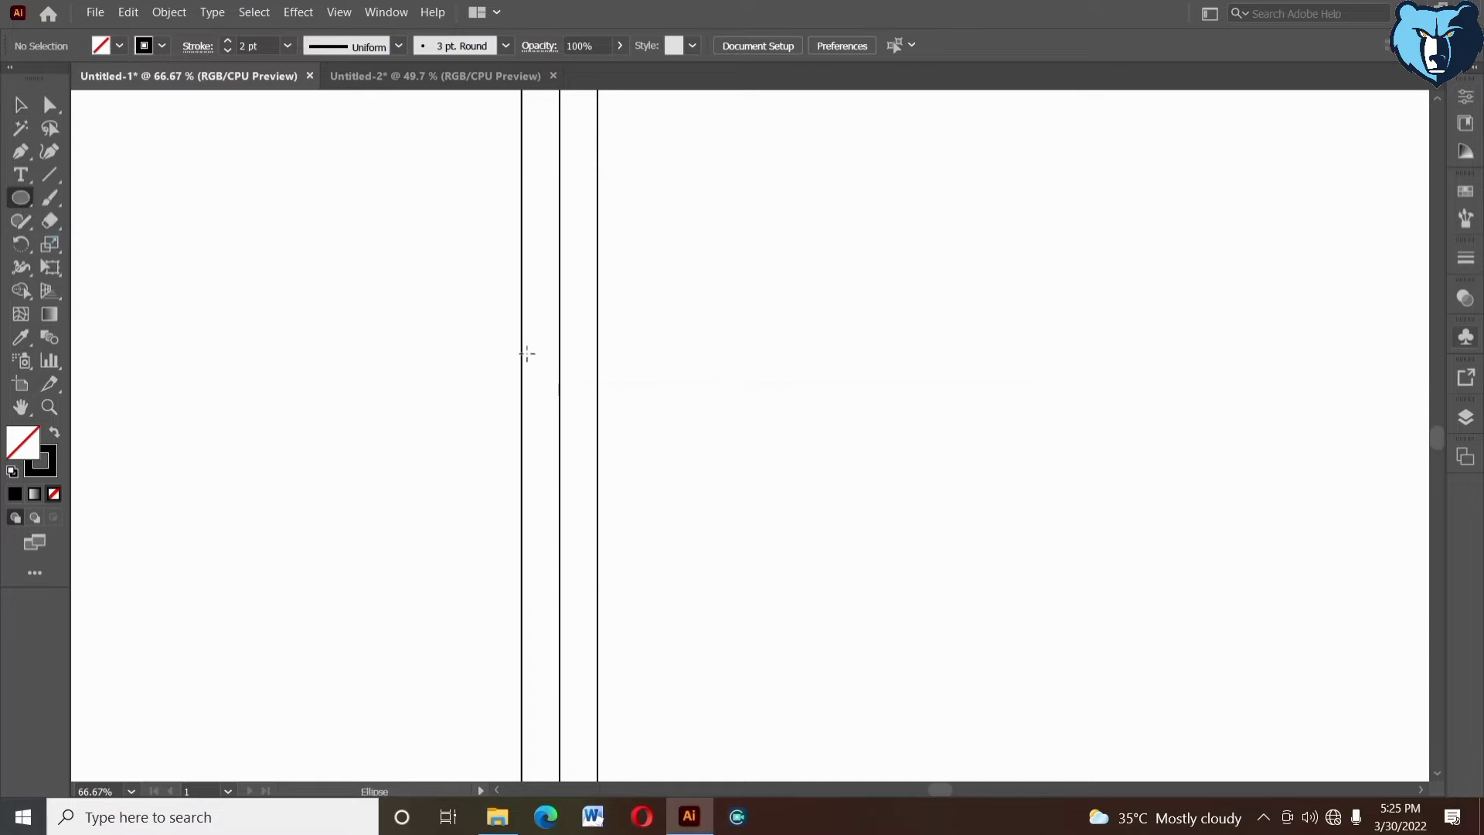
left_click_drag(522, 342, 788, 457)
left_click(17, 110)
key("ctrl+shift+a")
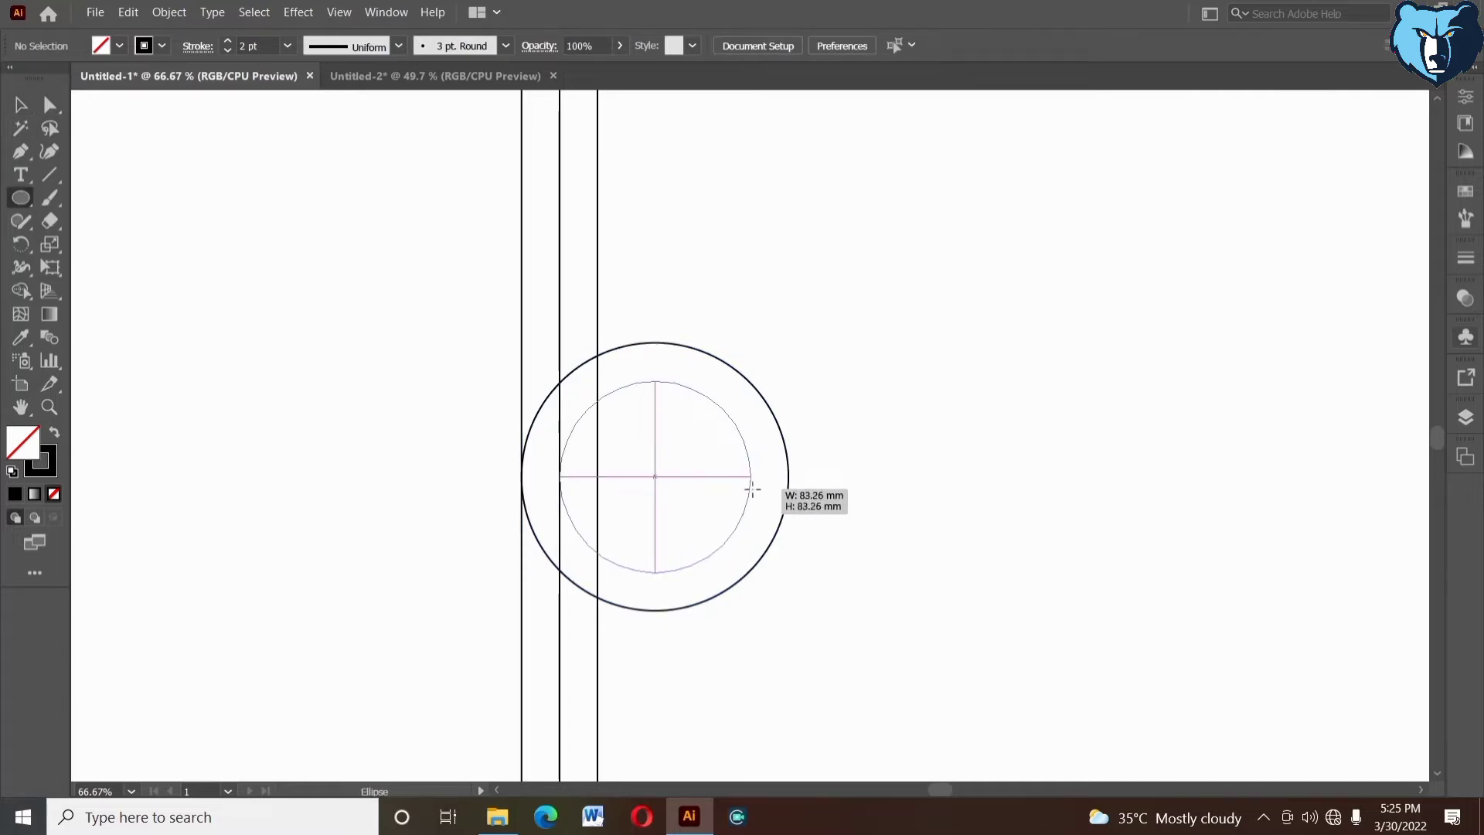
left_click_drag(730, 497, 730, 497)
left_click(20, 105)
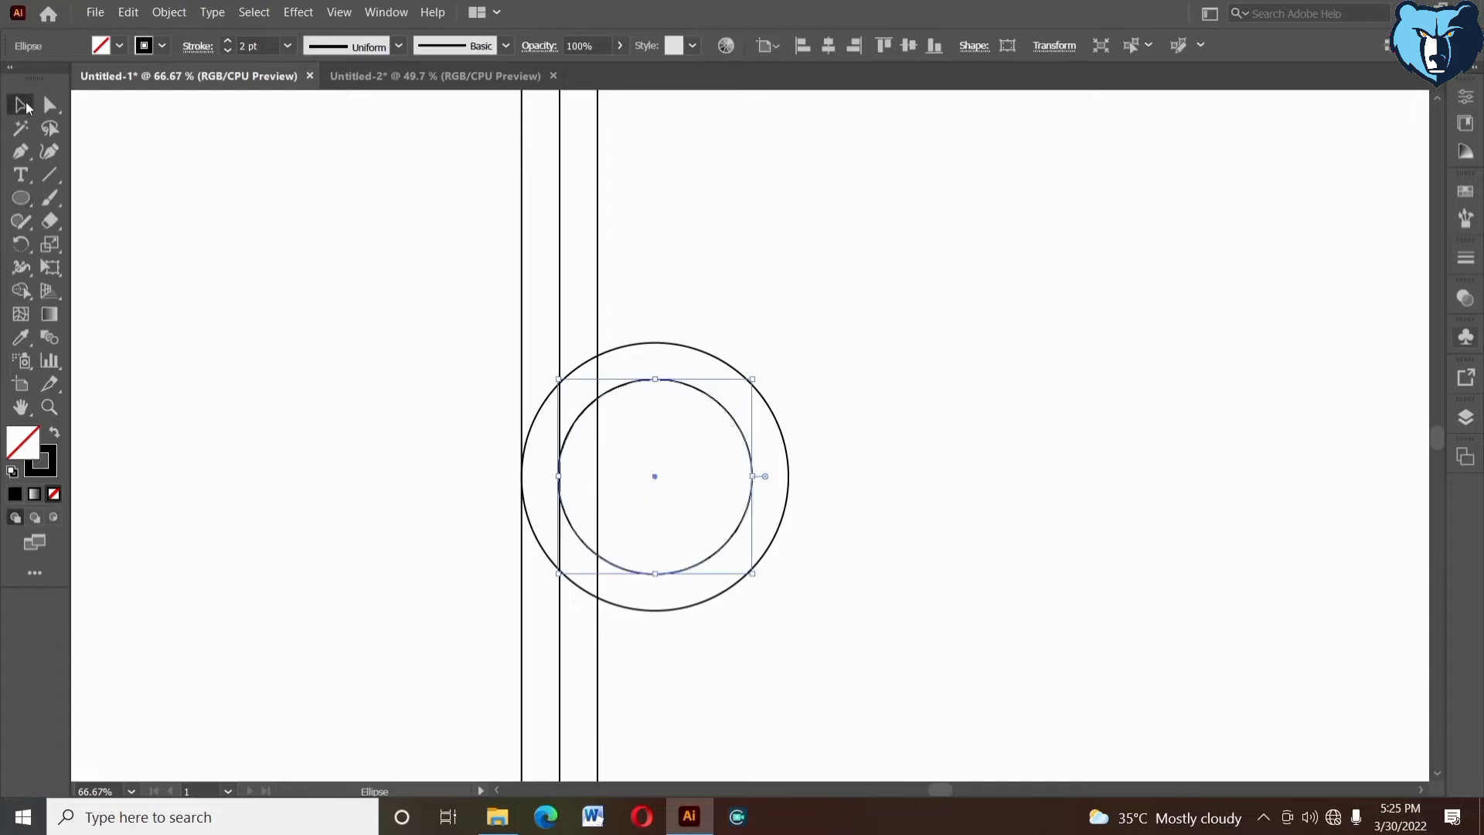
- Align the left edge of the inner circle with the second vertical line
key("ctrl+shift+a")
right_click(562, 328)
key("Escape")
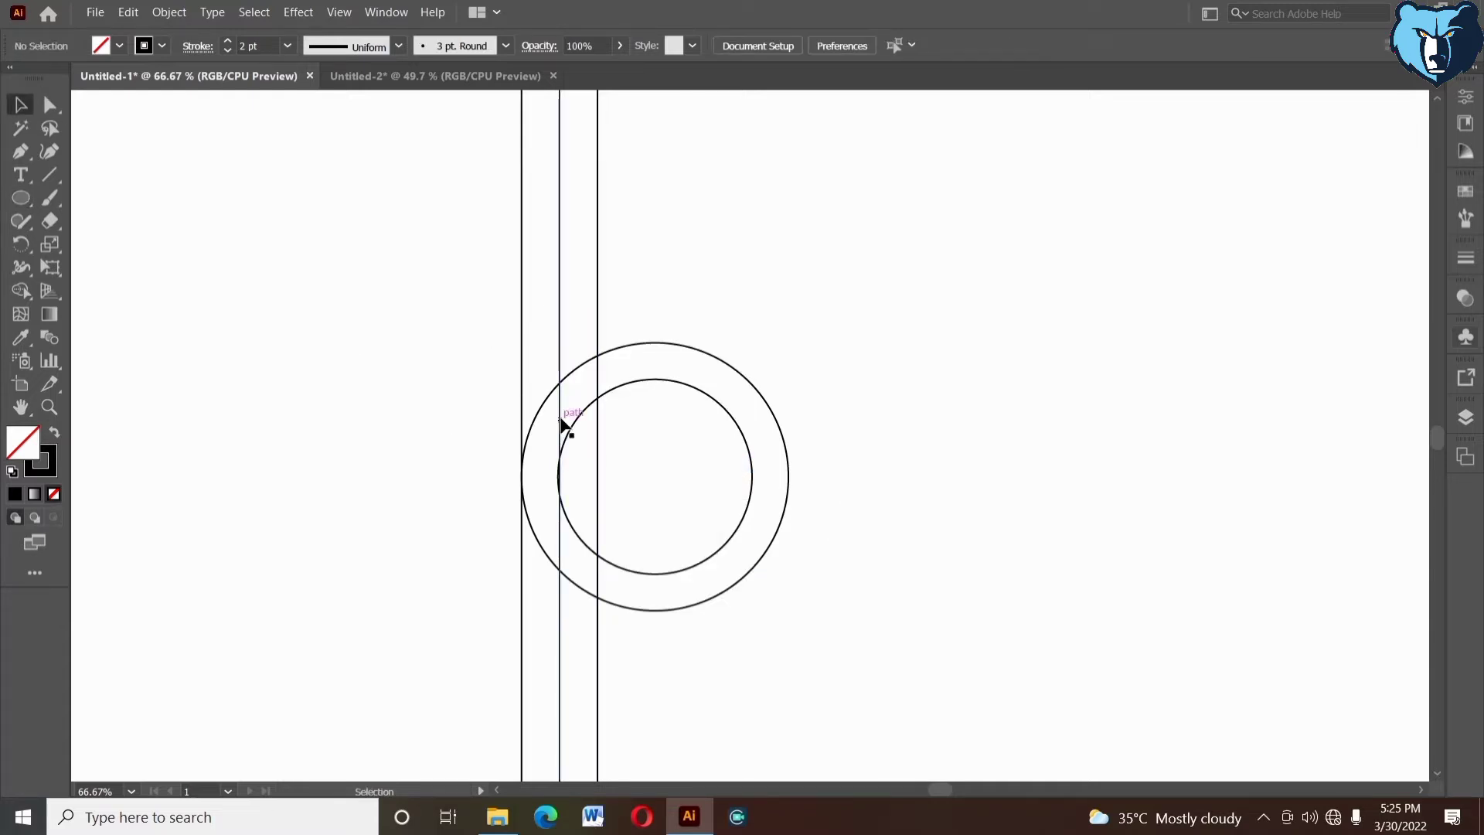
left_click(574, 425)
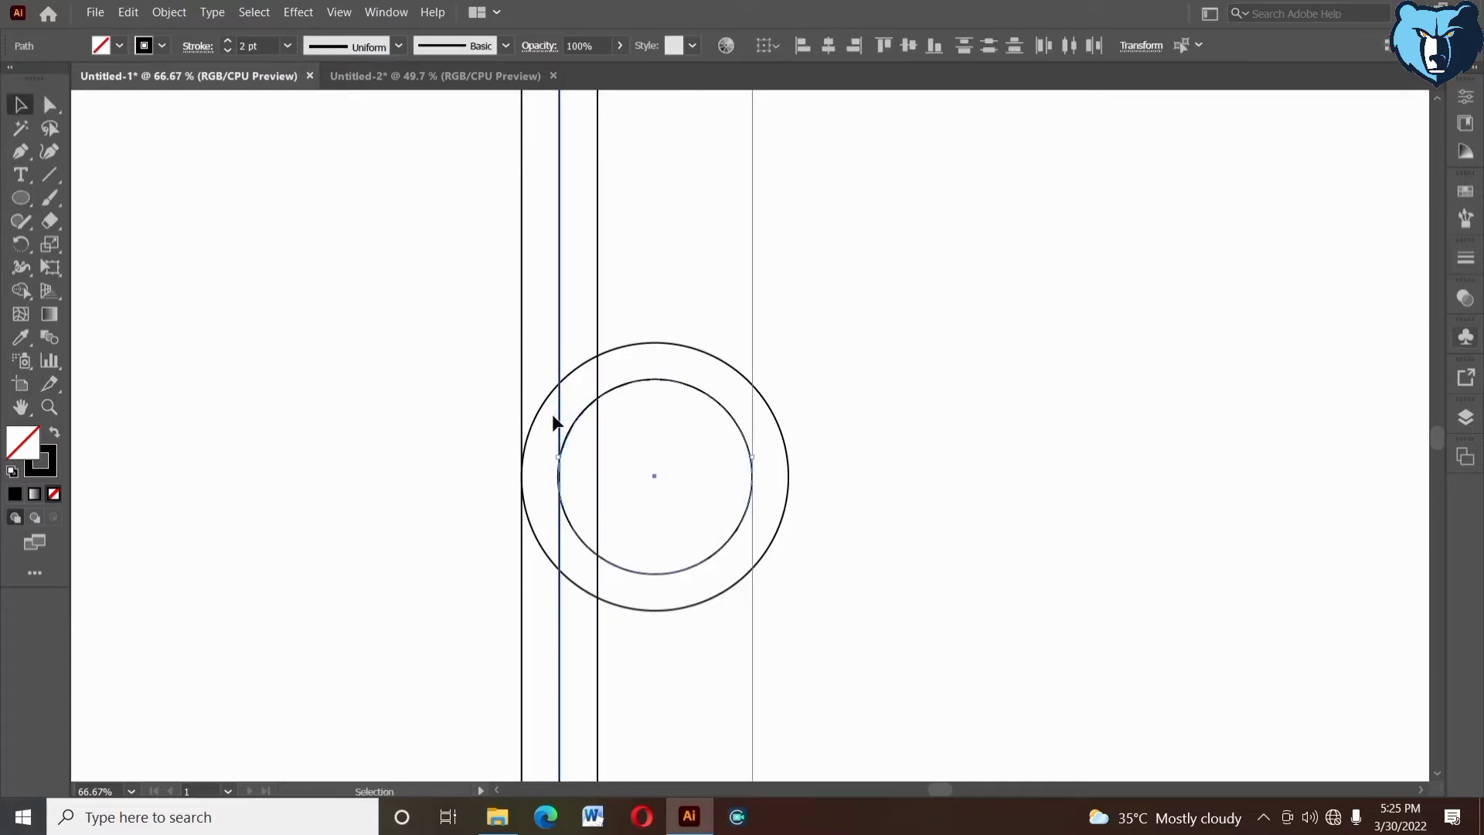
left_click(802, 46)
left_click(846, 430)
key("space")
left_click_drag(841, 452, 845, 432)
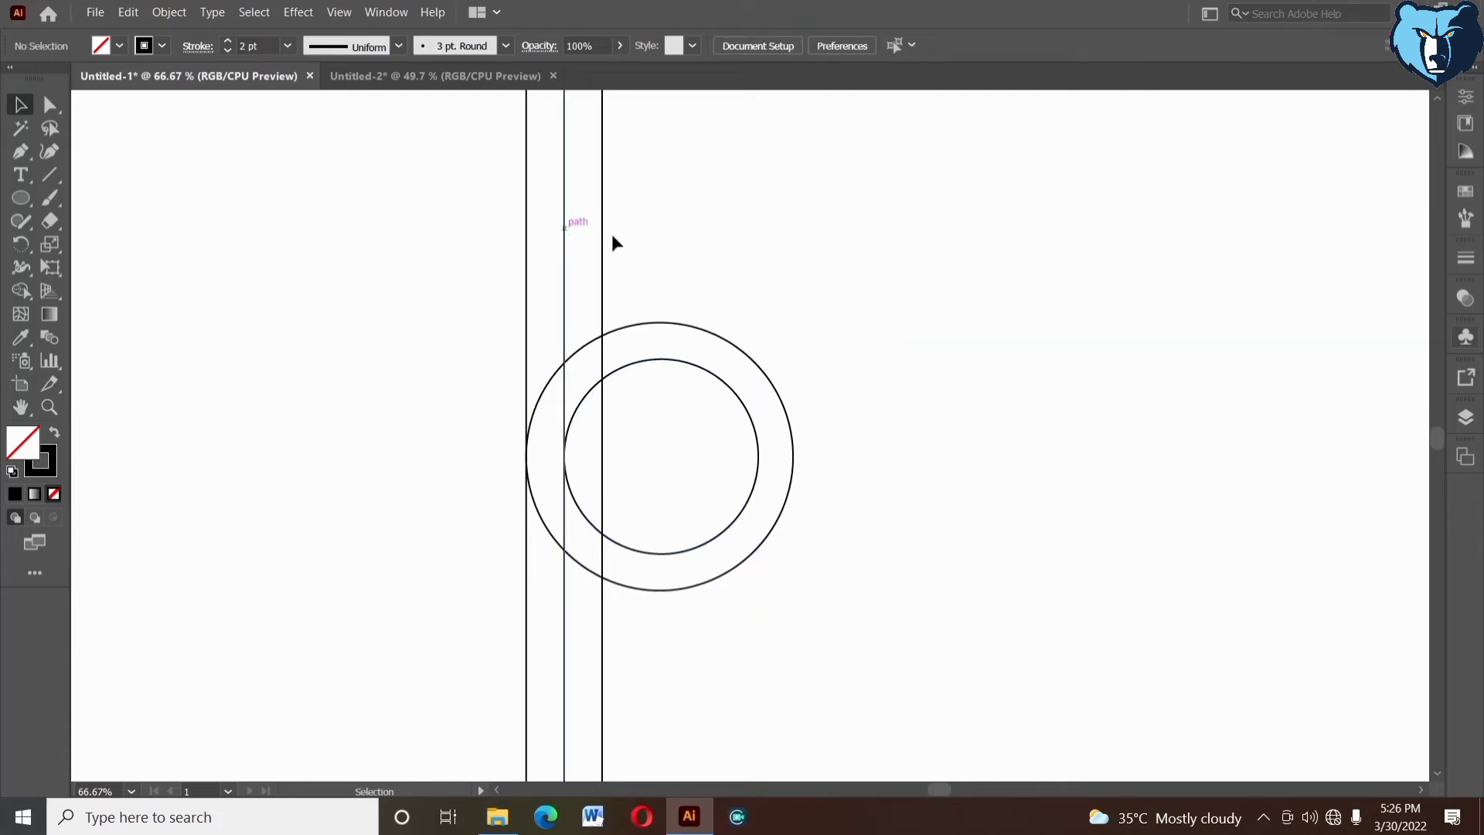
- Ungroup the vertical lines and duplicate one to add a fourth line at the same spacing
left_click_drag(611, 235, 520, 184)
key("Delete")
right_click(625, 187)
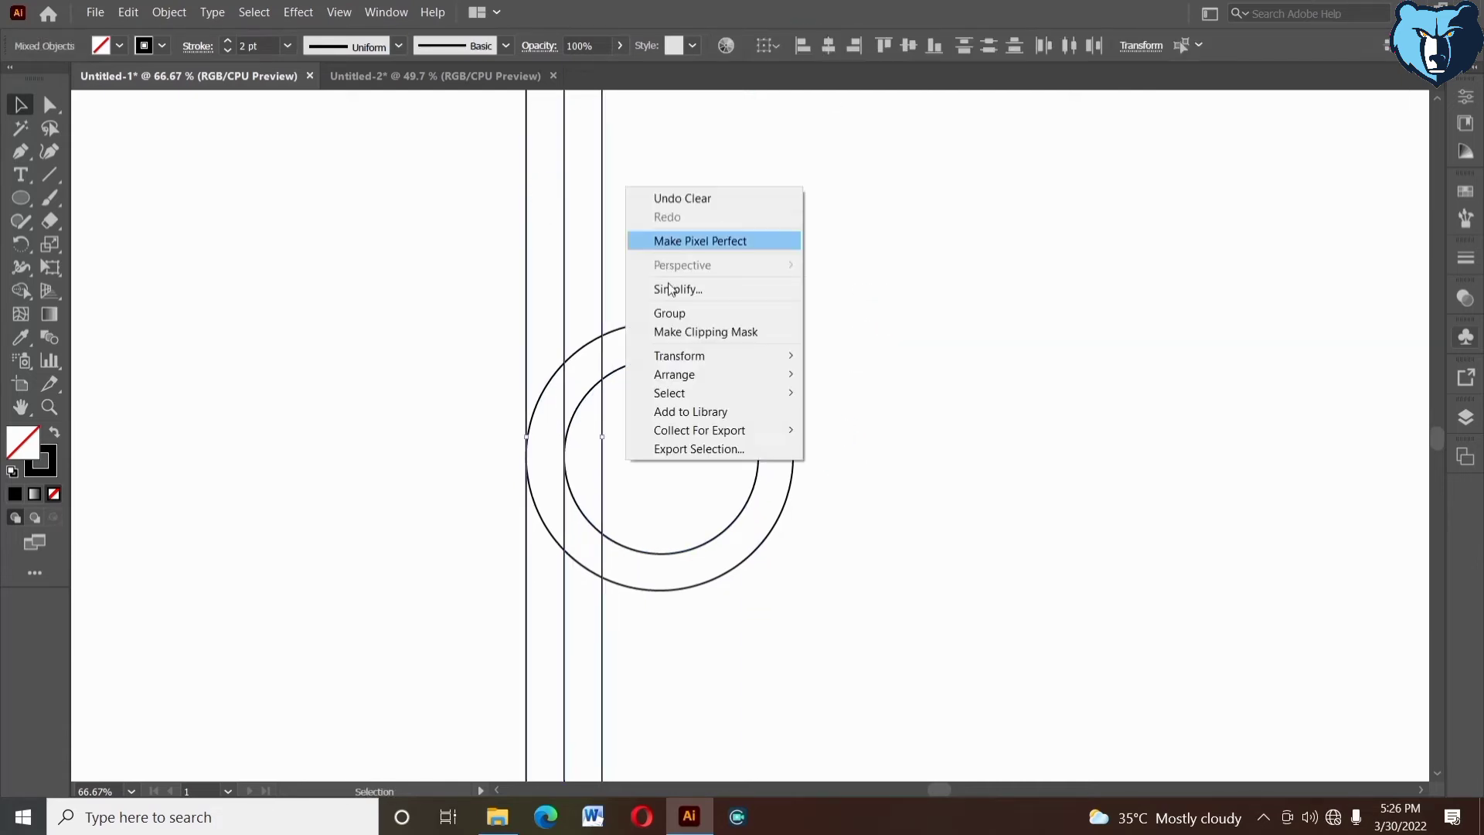
left_click(680, 311)
left_click(564, 242)
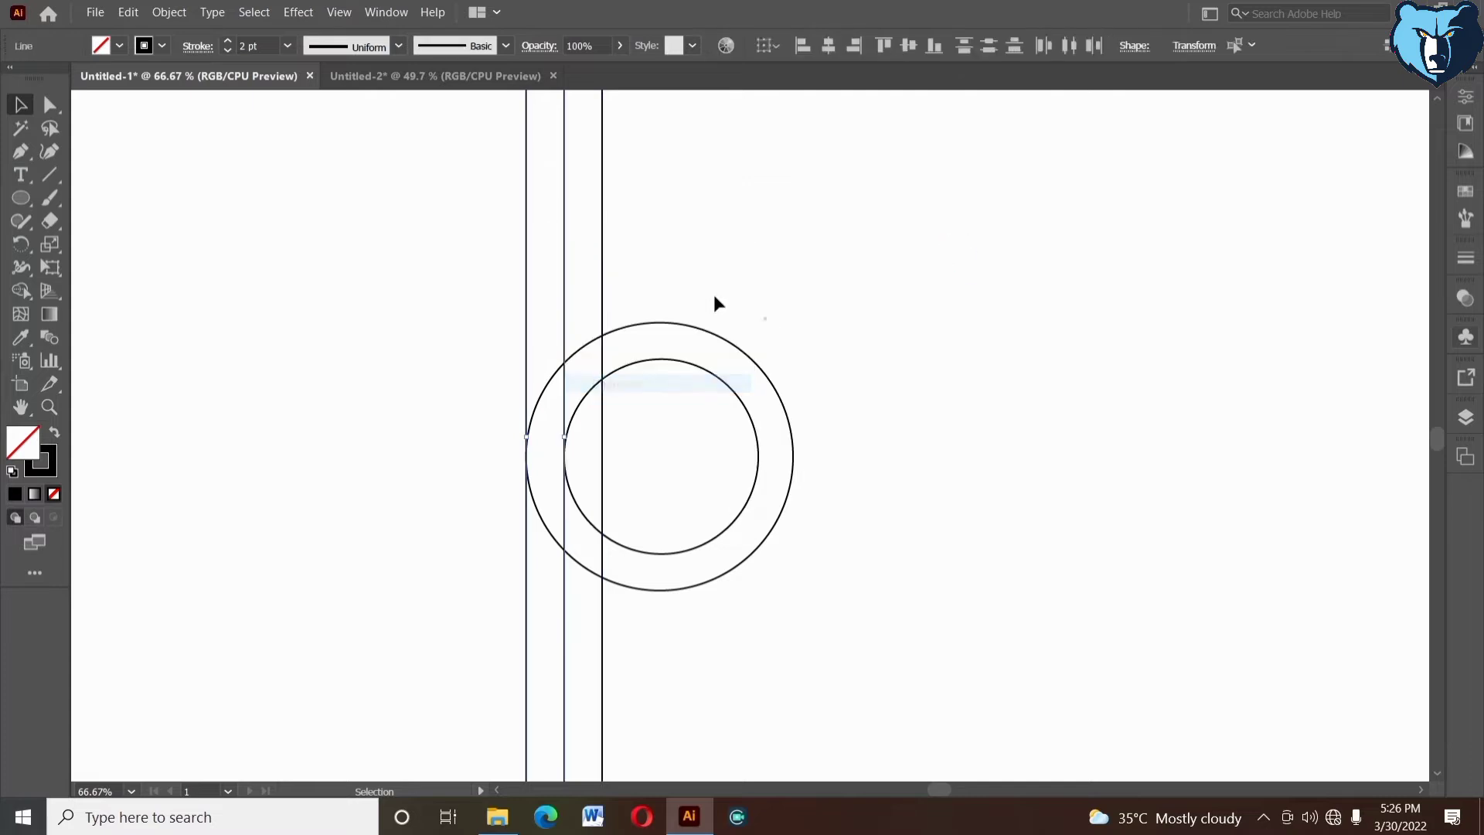
left_click(564, 225)
left_click_drag(645, 225, 655, 243)
- Group the four vertical lines
left_click_drag(467, 183, 915, 299)
right_click(315, 150)
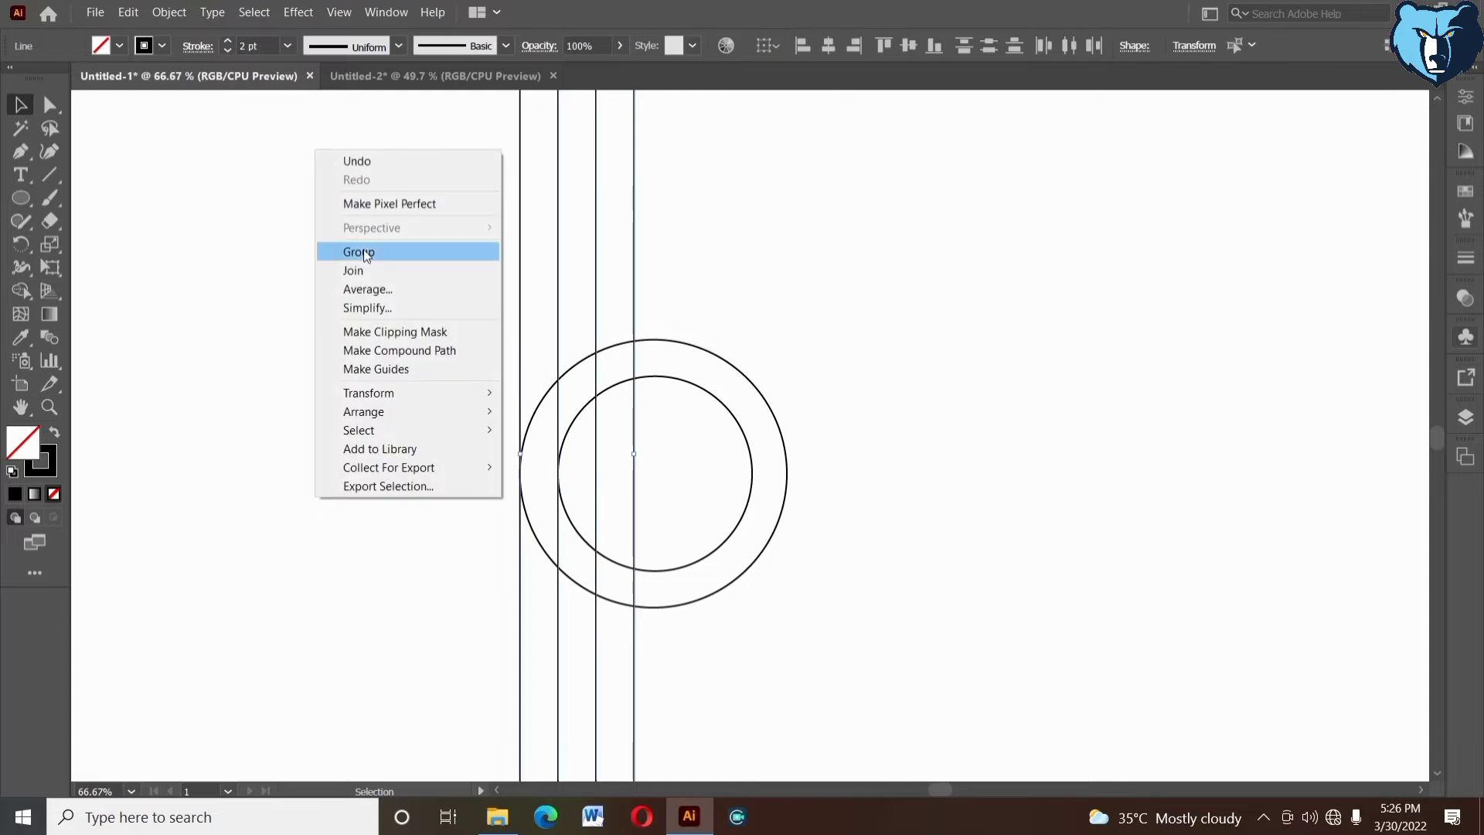
left_click(350, 248)
- Paste a copy of the four-line group in place and rotate it to horizontal
left_click(126, 13)
left_click(151, 94)
left_click(128, 16)
left_click(164, 170)
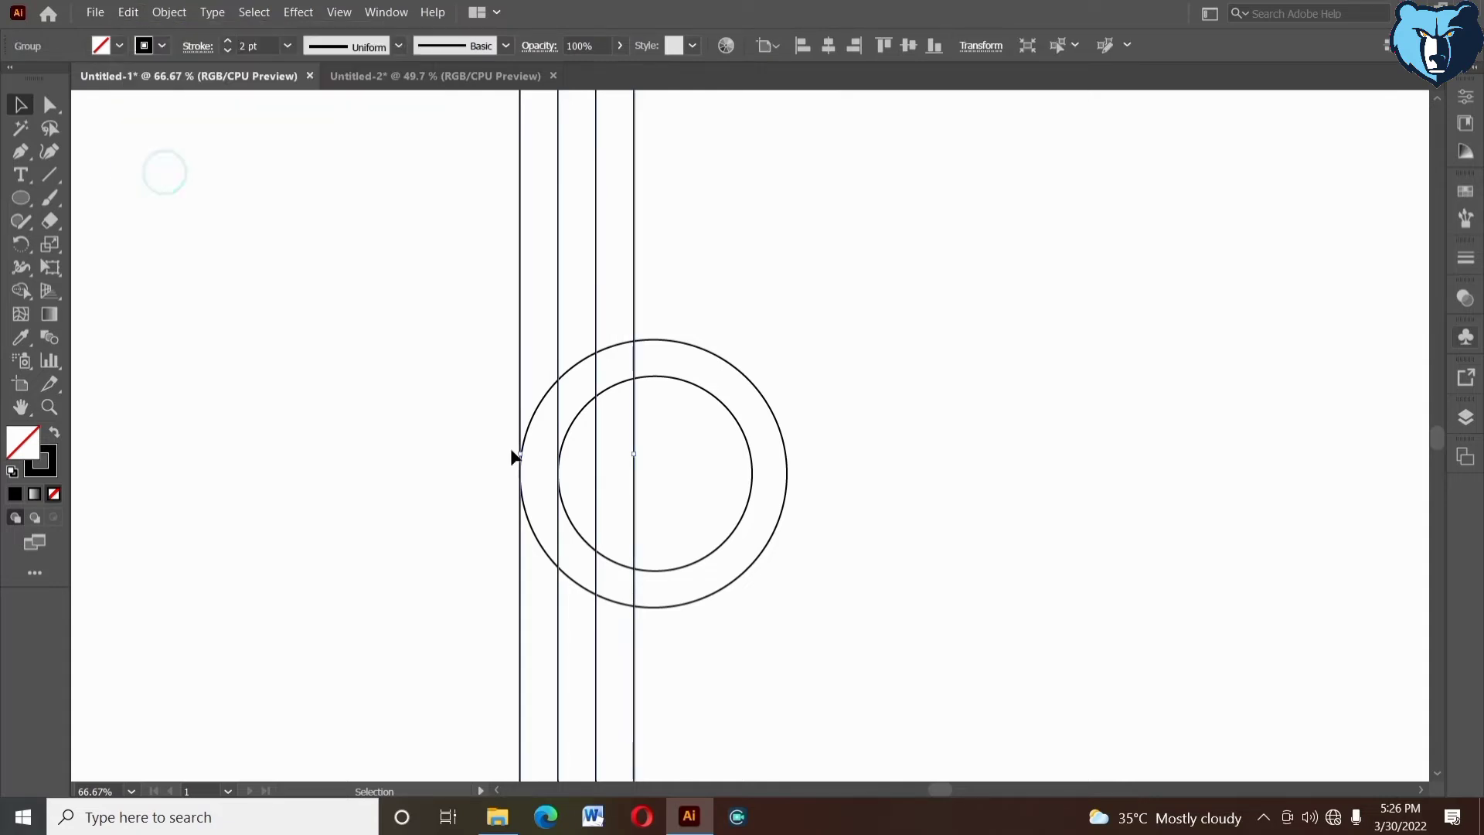
left_click_drag(642, 456, 559, 558)
- Try to centre-align the horizontal line group with the vertical one
left_click(837, 613)
left_click_drag(848, 616, 850, 619)
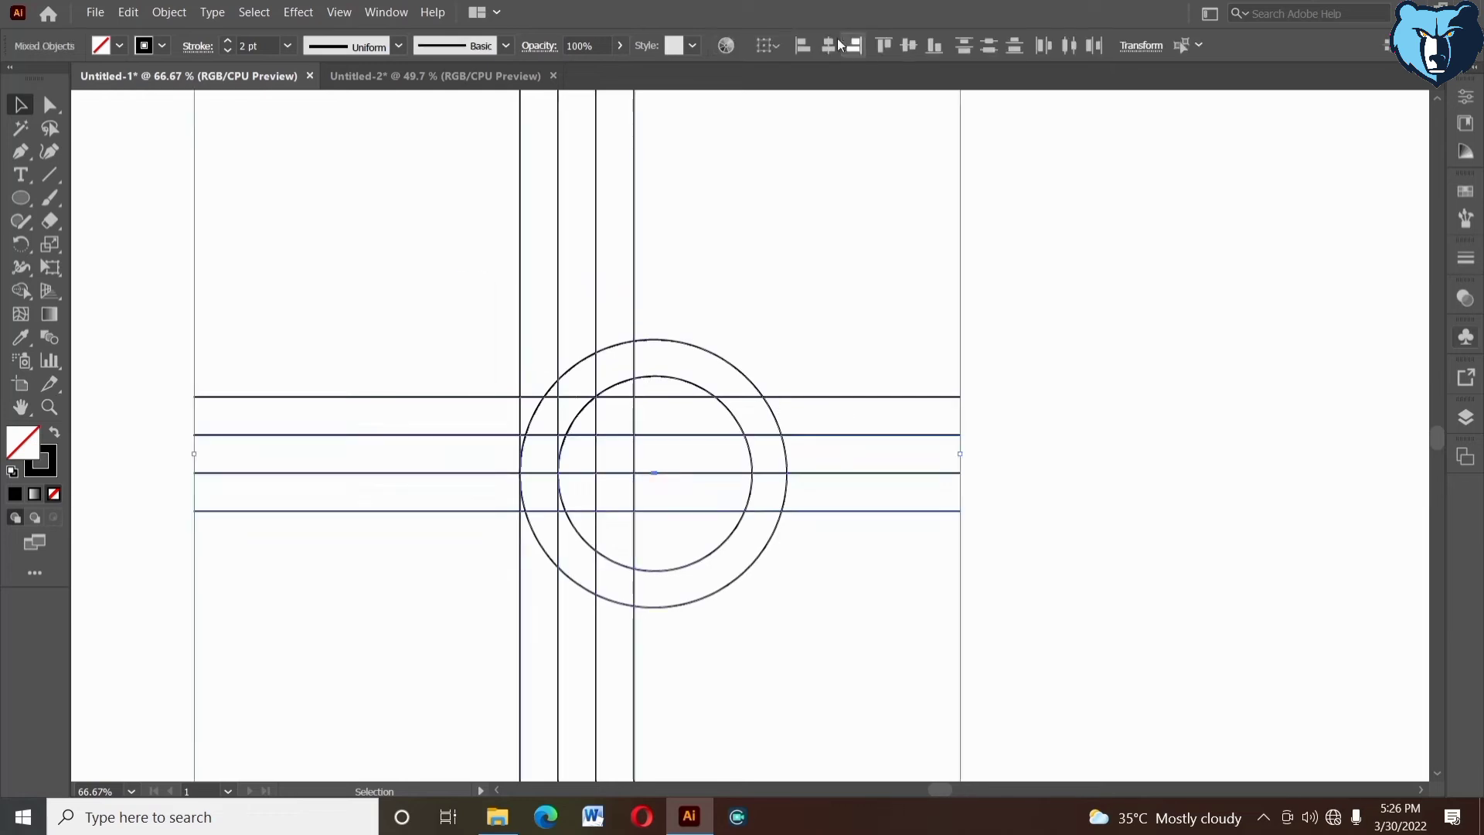
left_click(826, 45)
key("ctrl+z")
left_click(1077, 346)
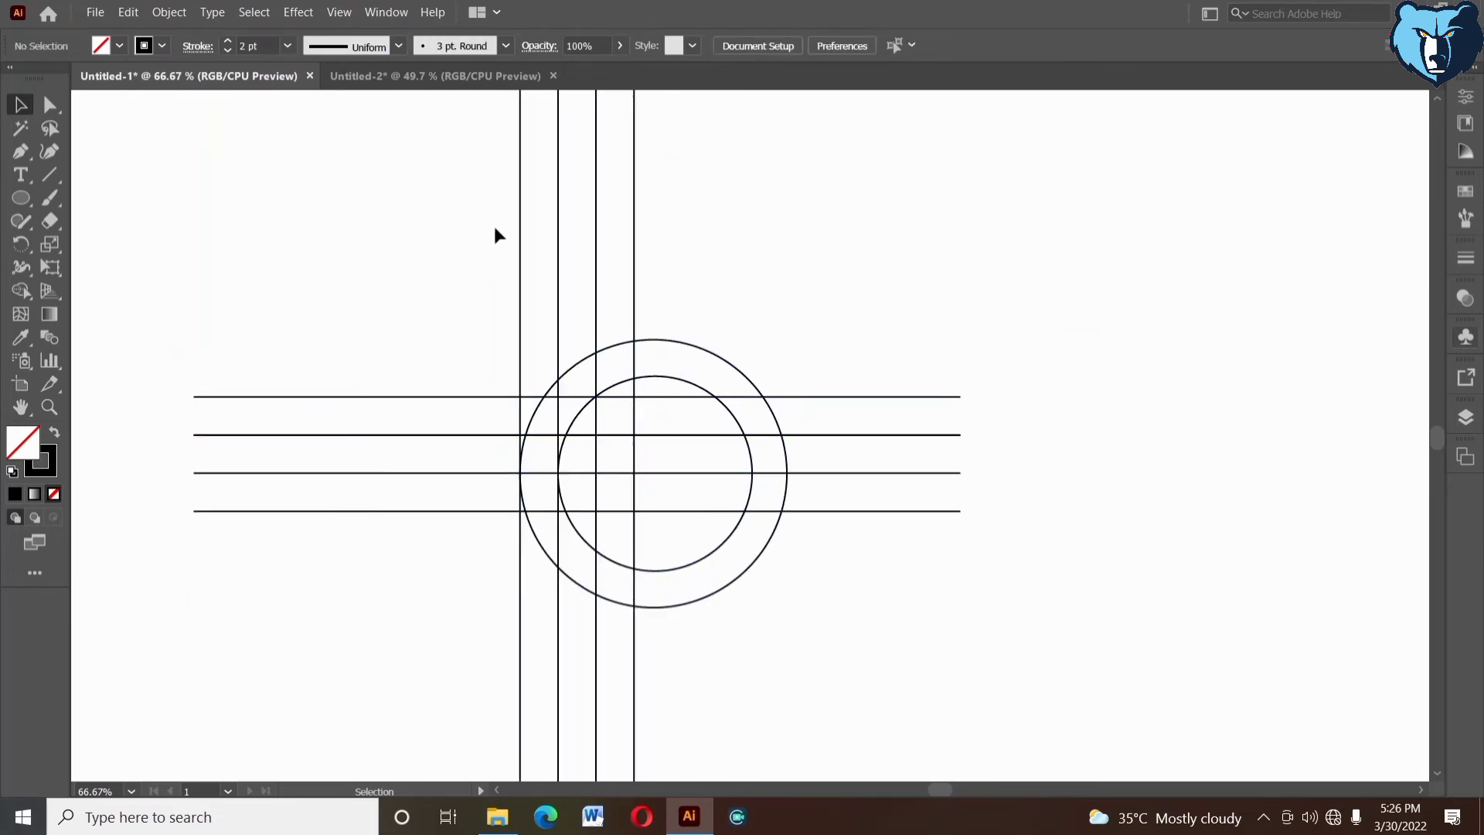
left_click_drag(448, 549, 448, 550)
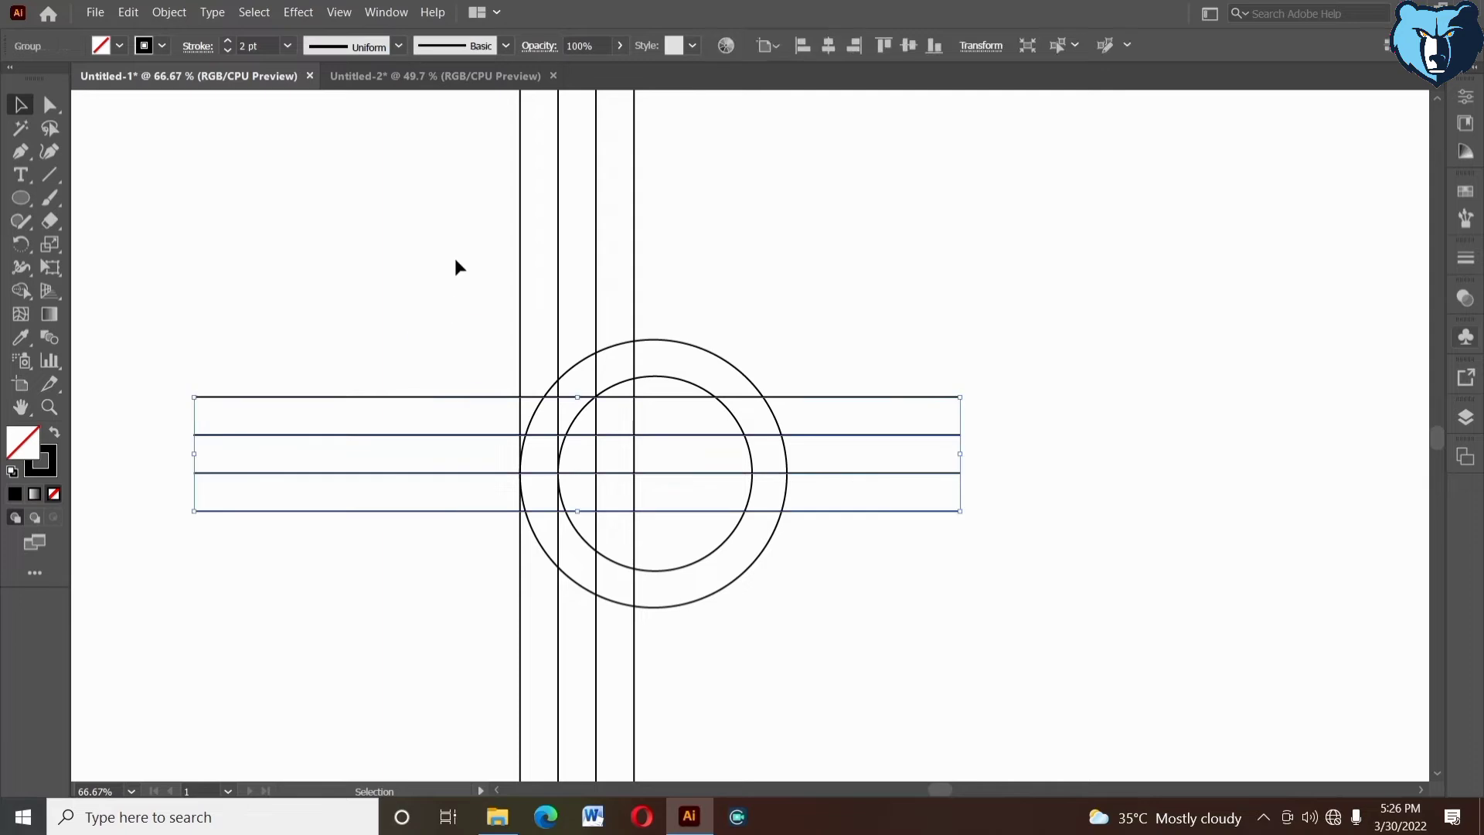
left_click_drag(460, 200, 672, 212)
left_click_drag(459, 345, 446, 550)
left_click(519, 313, "shift")
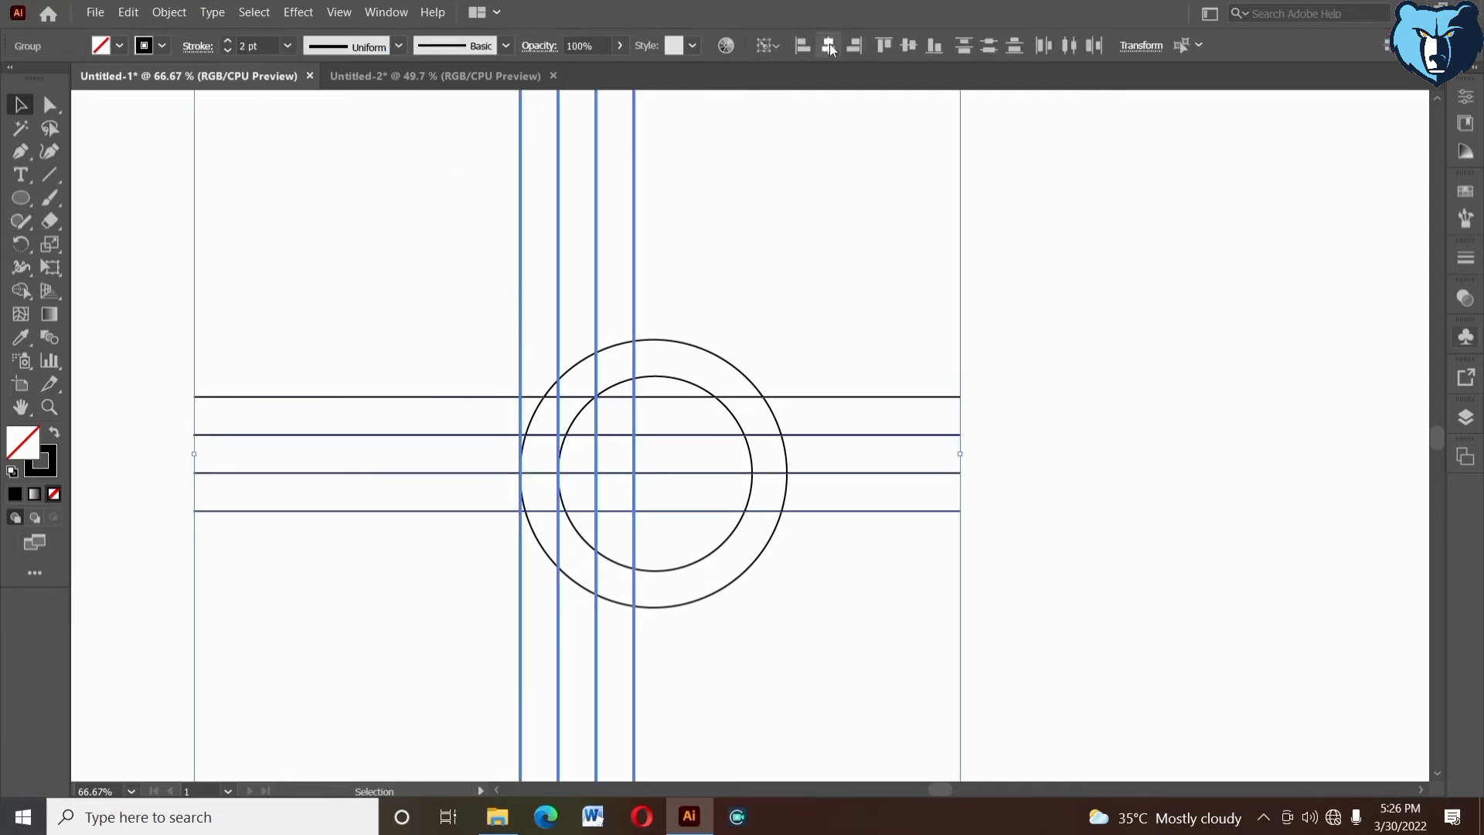
left_click(1004, 411)
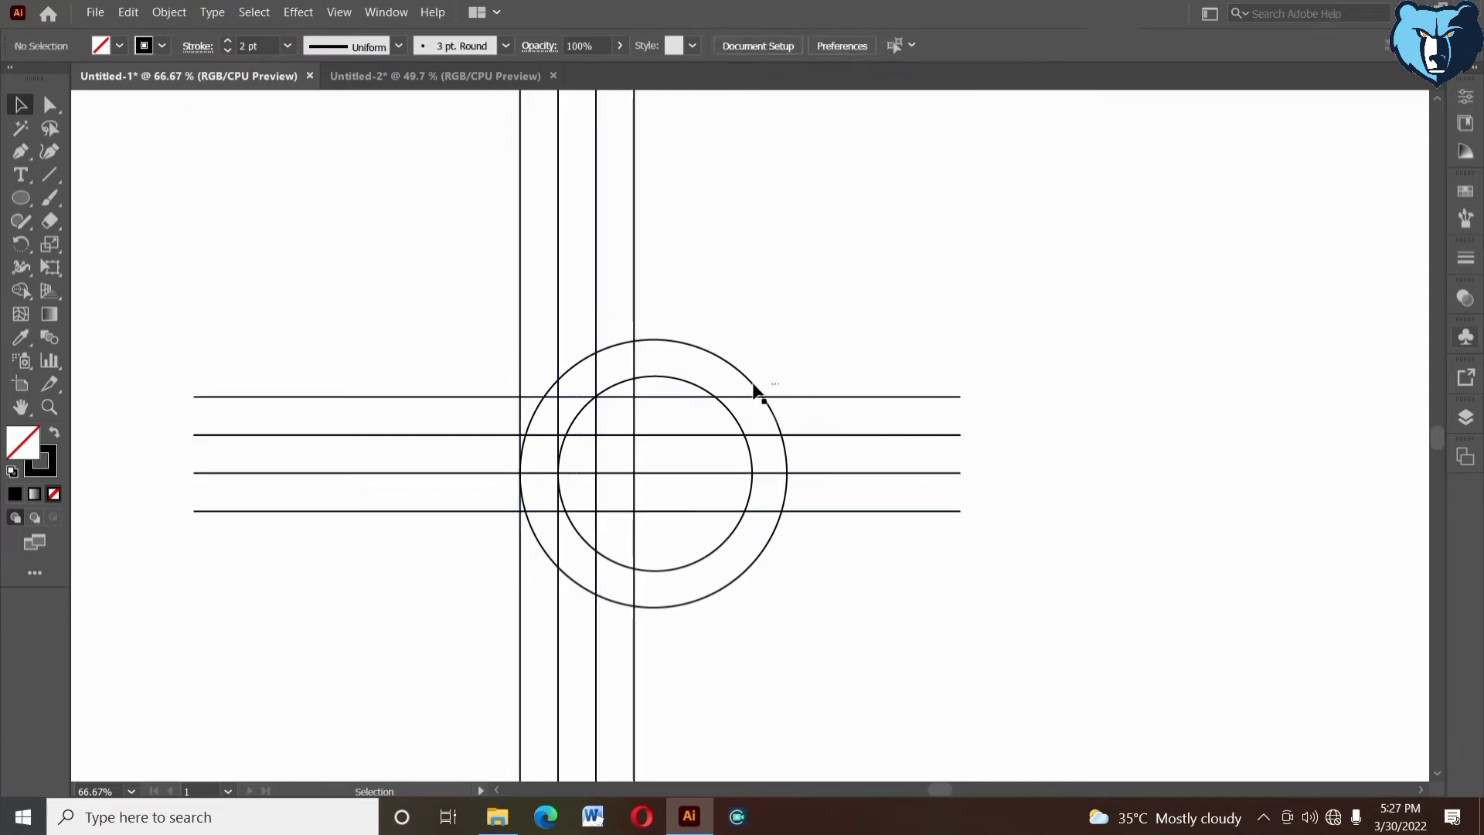
- Align the horizontal line group to the outer circle's centre, both horizontally and vertically
left_click(755, 392)
left_click(713, 398, "shift")
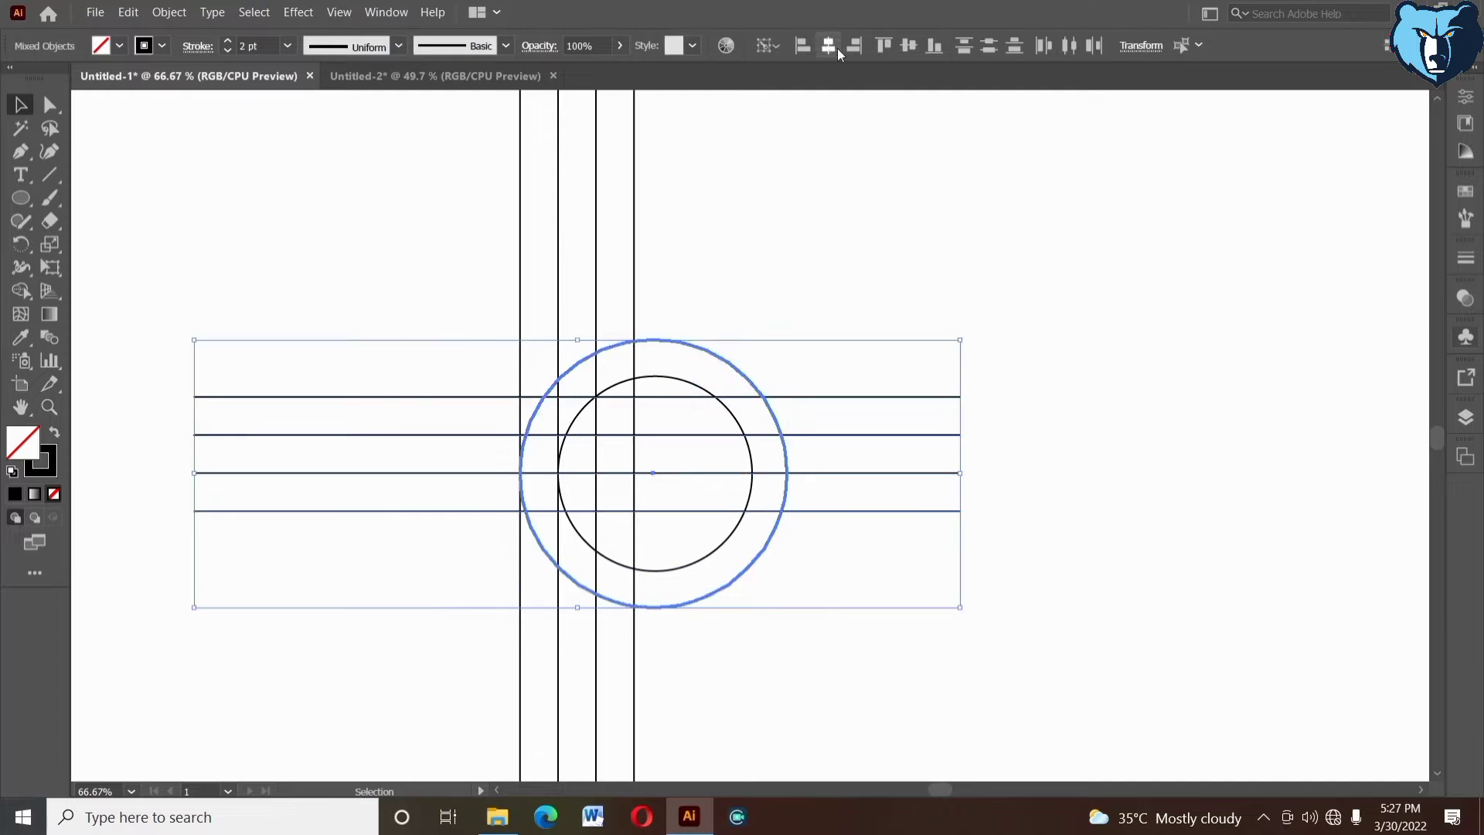
left_click(838, 49)
left_click(909, 45)
left_click(855, 224)
- Ungroup the set of four vertical lines
scroll(819, 287, "left", 1)
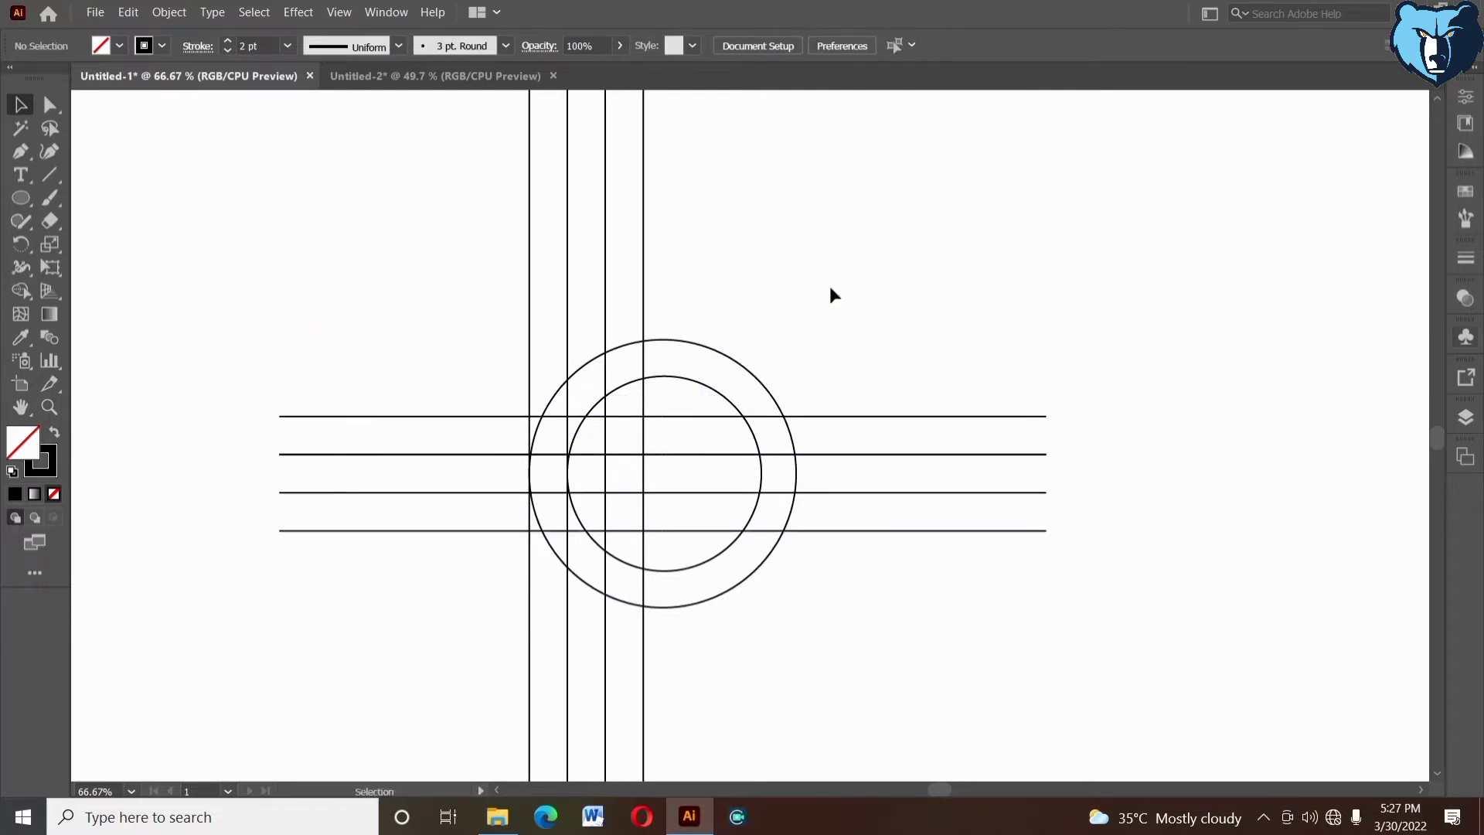
scroll(732, 286, "right", 5)
left_click_drag(604, 283, 606, 281)
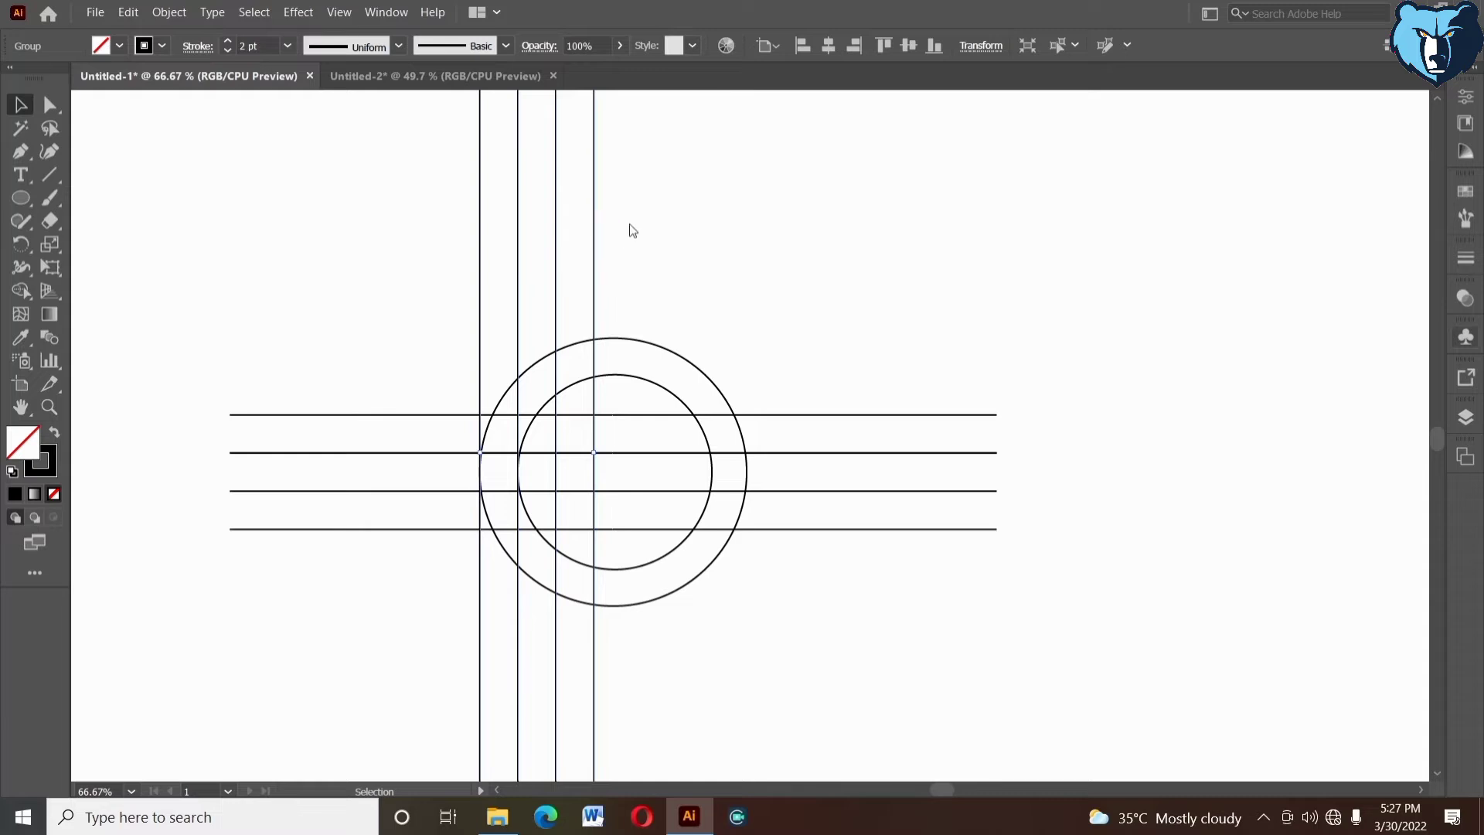
right_click(630, 225)
left_click(677, 353)
left_click(739, 146)
- Try to add a fifth vertical line by duplicating the rightmost one
left_click_drag(549, 182, 625, 240)
left_click_drag(598, 226, 633, 225)
left_click(735, 249)
left_click(634, 255)
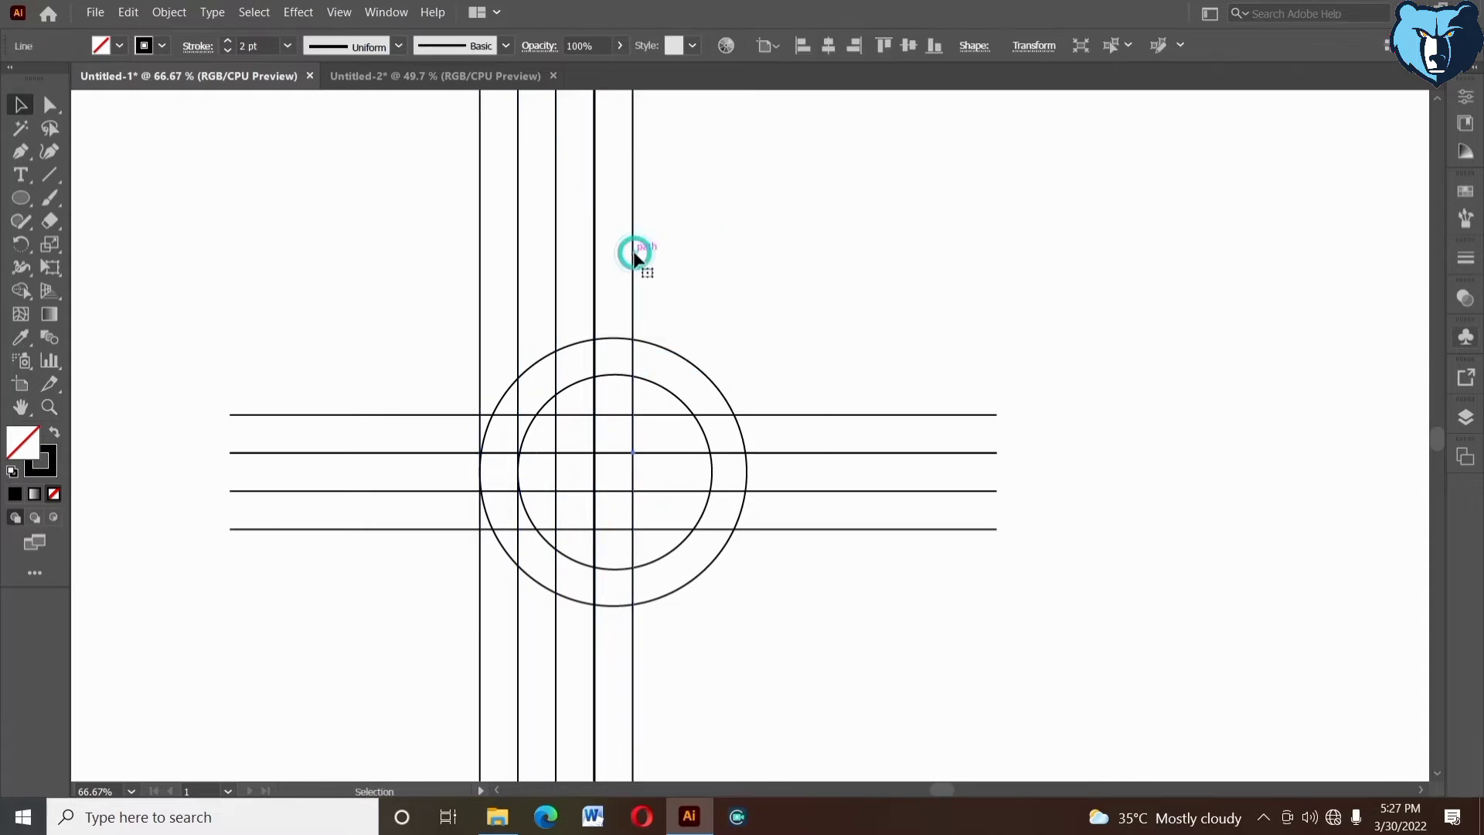
key("ctrl+z")
- Group the two rightmost vertical lines
right_click(622, 194)
left_click(657, 289)
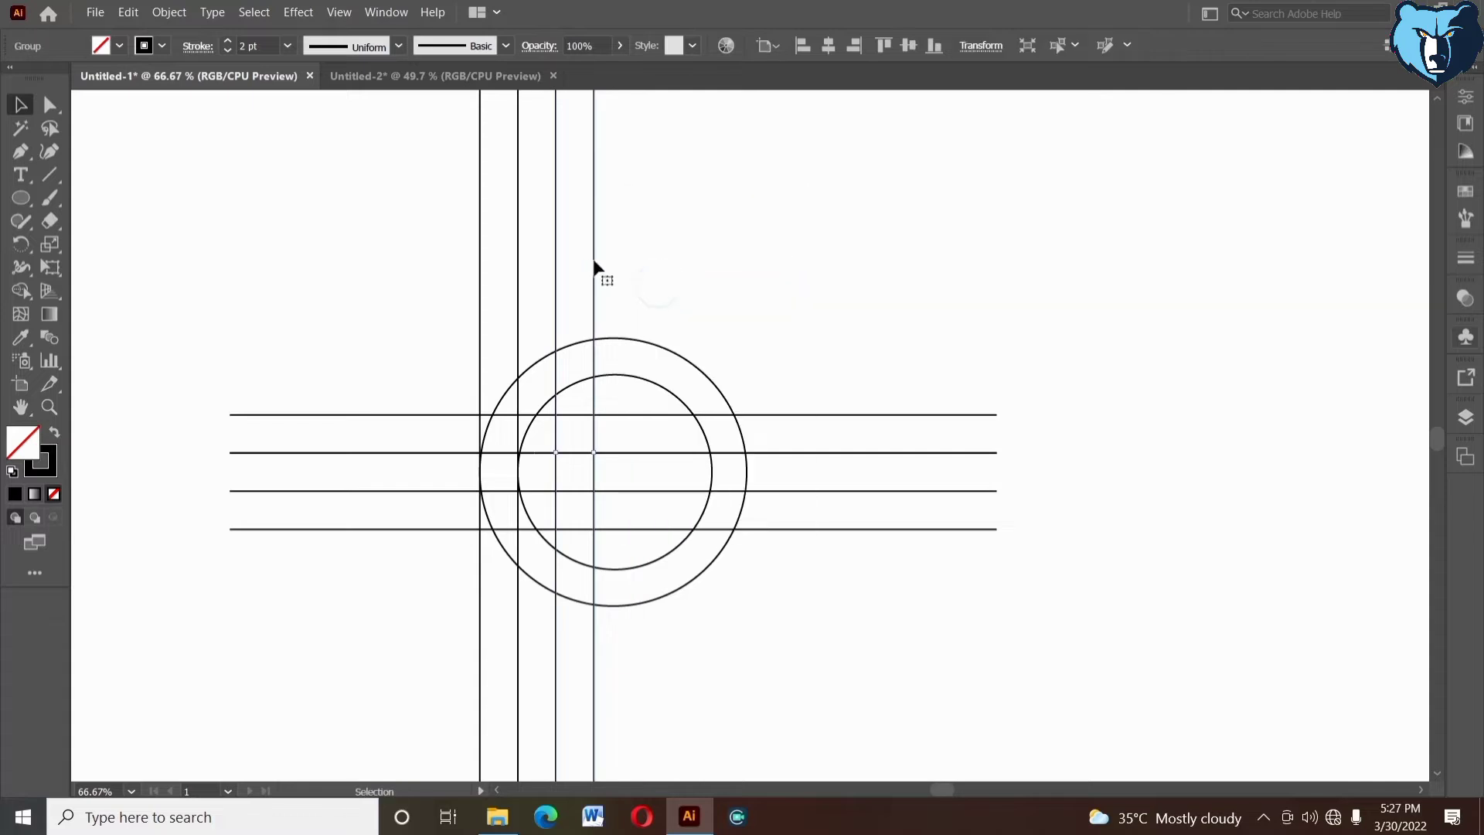
- Copy the rightmost vertical line pair one spacing over, twice, to add a fifth and a sixth evenly spaced vertical line
left_click_drag(623, 261, 631, 259)
left_click(696, 275)
left_click(631, 261)
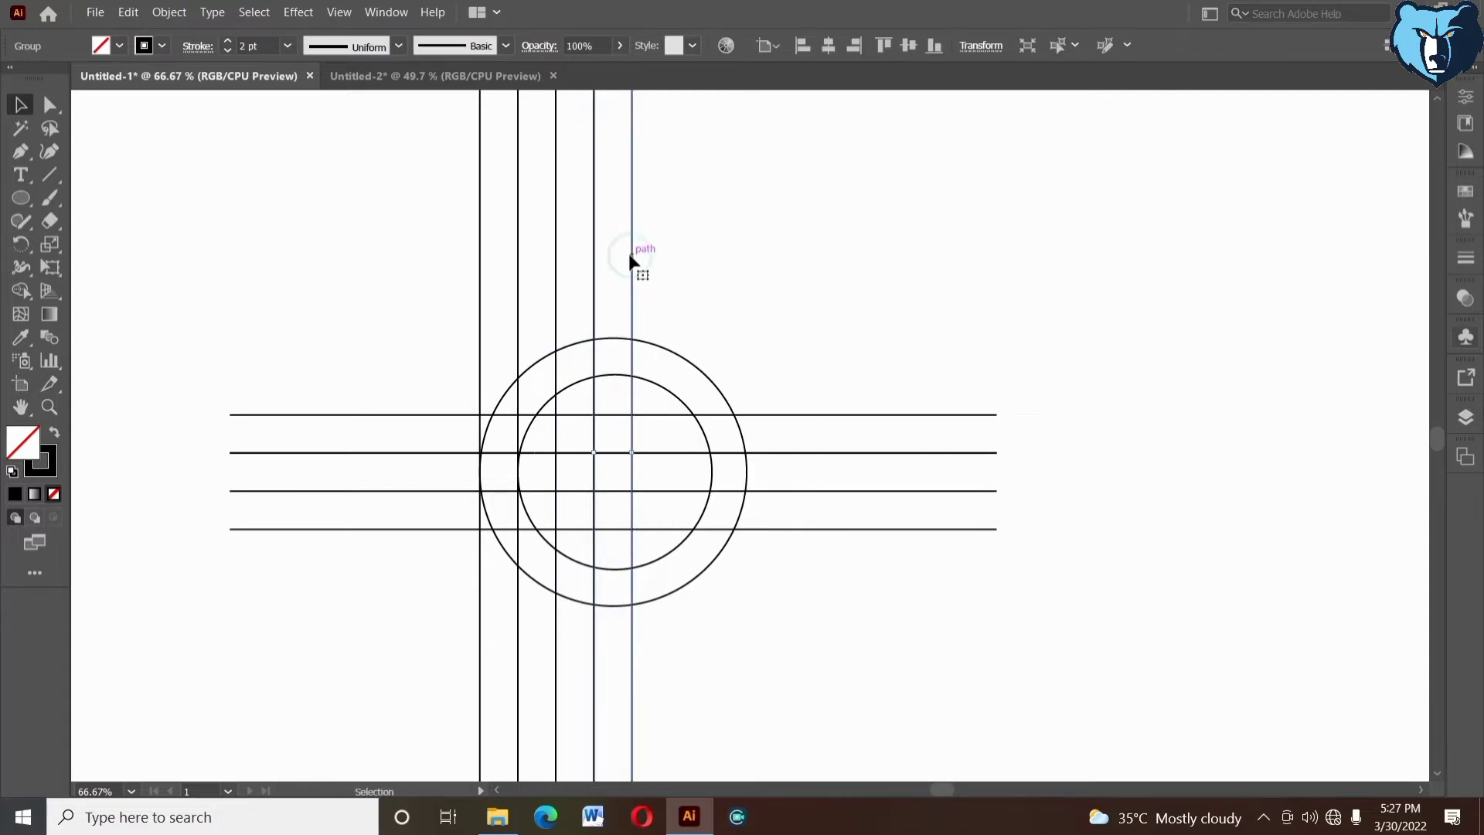
left_click_drag(739, 297, 723, 296)
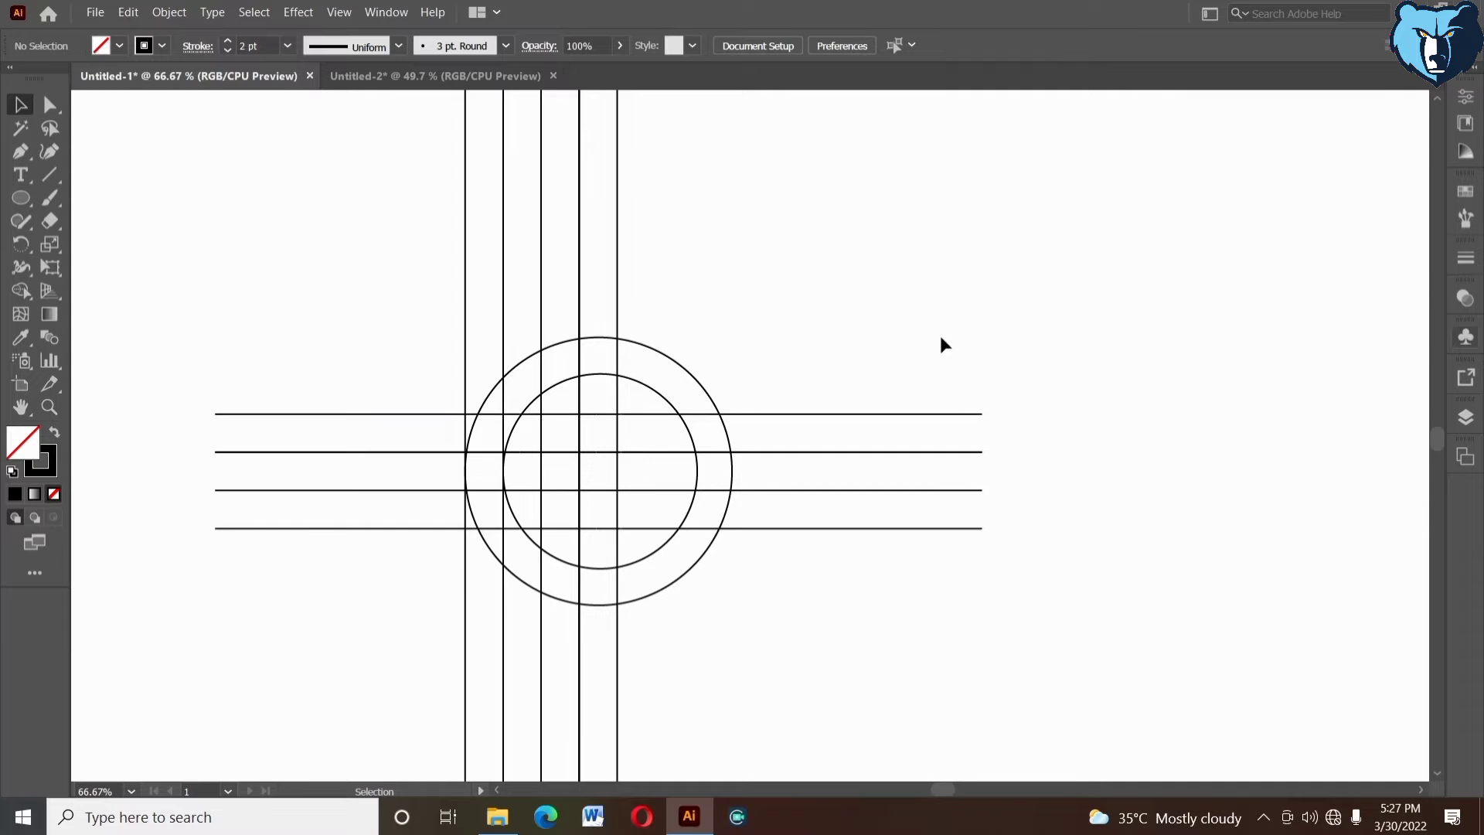
left_click(43, 205)
left_click(97, 196)
left_click_drag(611, 247, 654, 254)
left_click(767, 282)
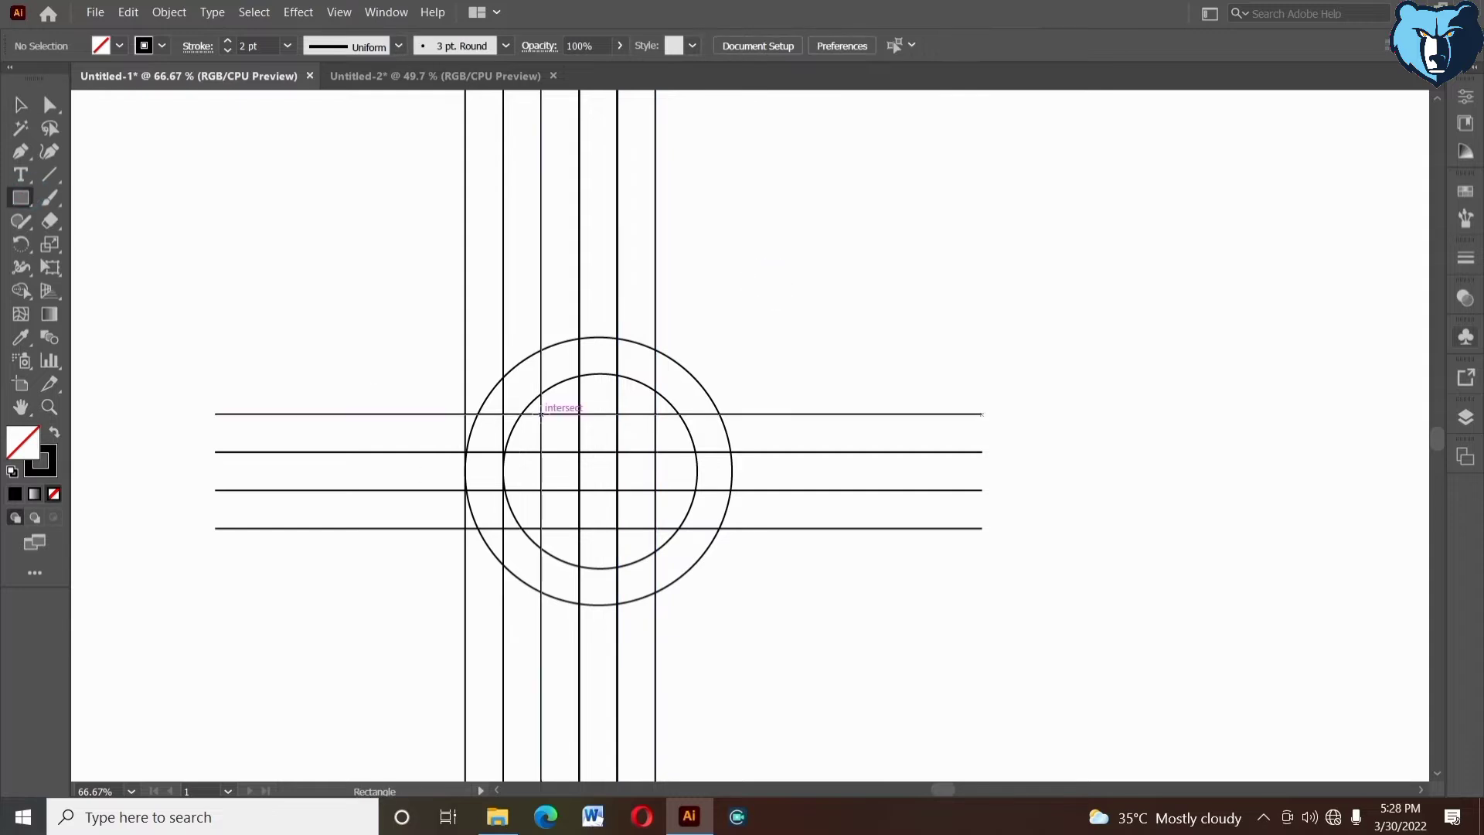
- Draw a square three grid cells wide at the centre of the circles and round its corners fully into a circle
left_click_drag(541, 414, 656, 529)
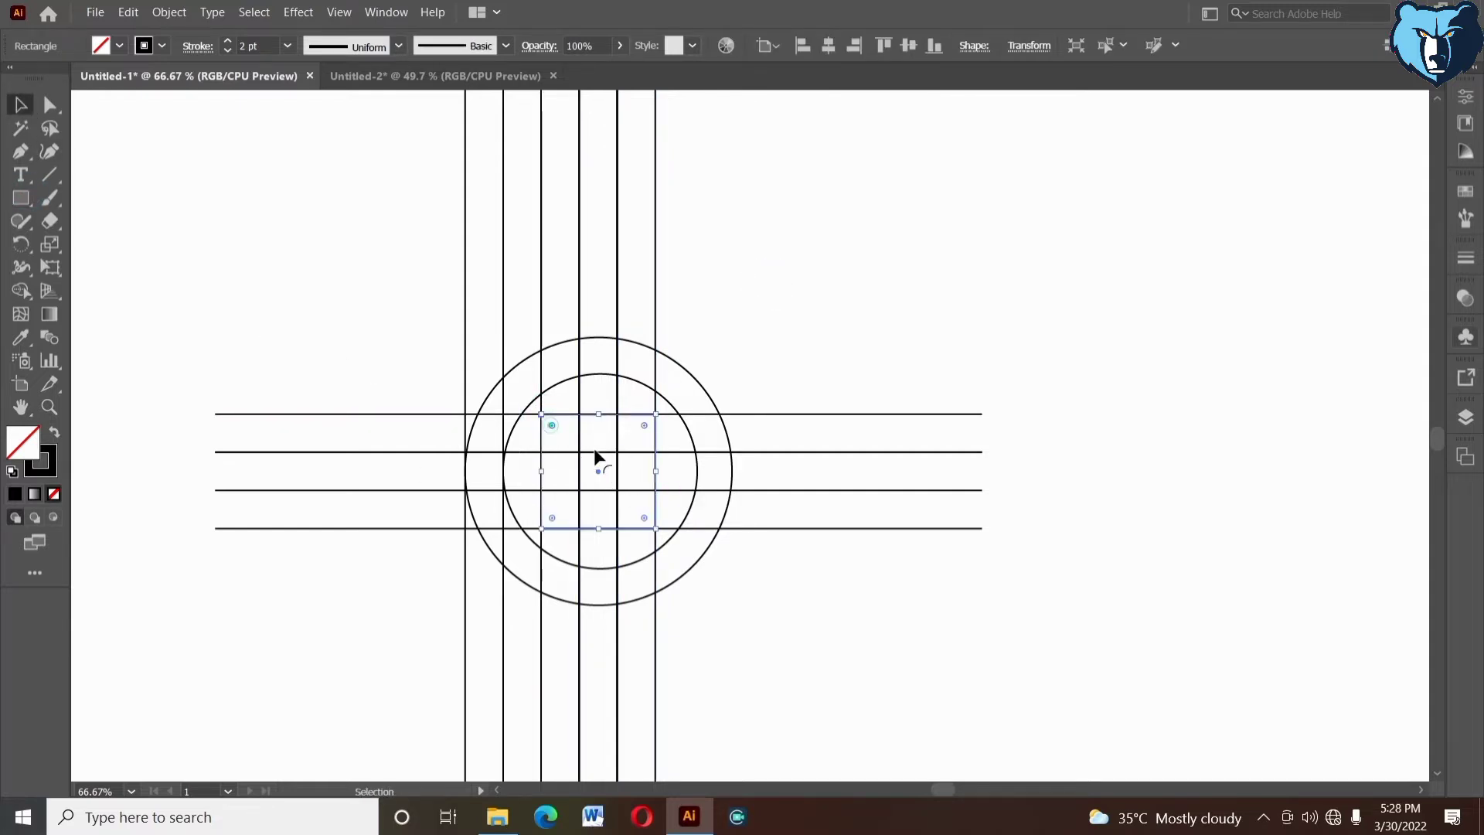
left_click_drag(594, 457, 665, 482)
left_click(827, 291)
left_click_drag(833, 306, 838, 309)
- Select all lines and circles for Shape Builder, with a black fill and no stroke
left_click_drag(384, 332, 794, 619)
left_click_drag(783, 589, 808, 543)
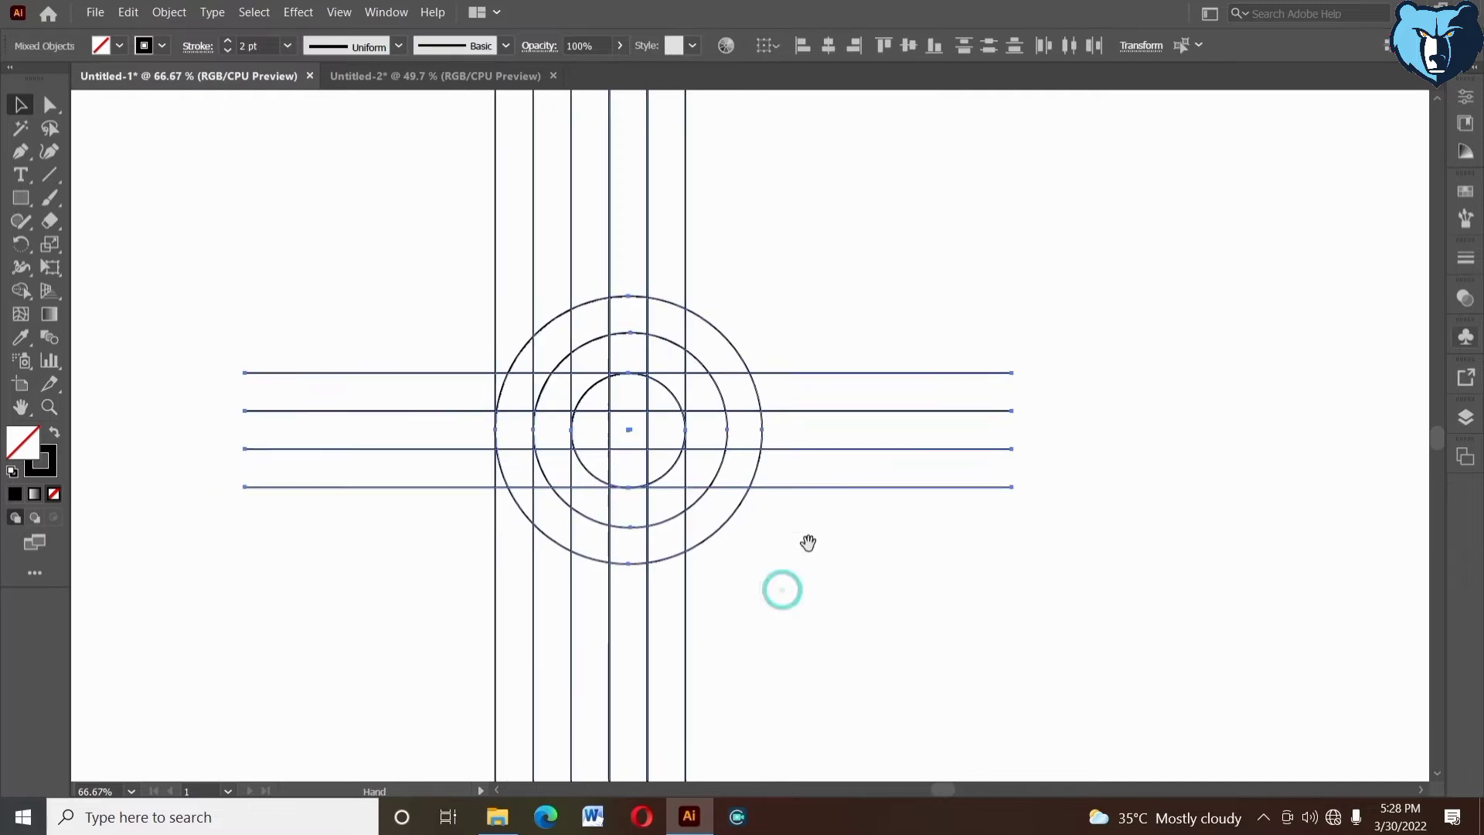
left_click(45, 406)
left_click_drag(427, 280, 896, 590)
left_click_drag(696, 542, 705, 541)
left_click(21, 291)
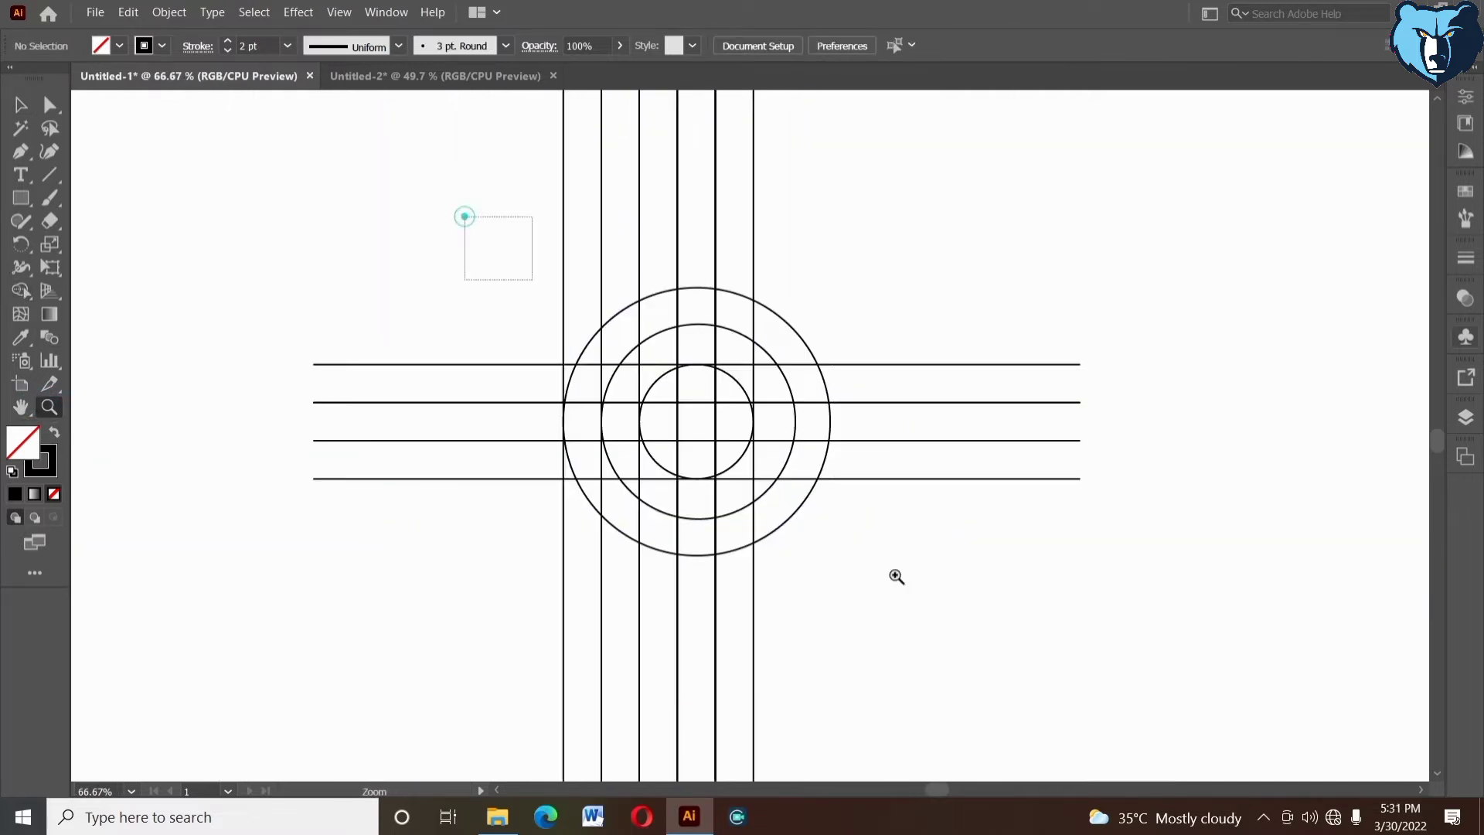
left_click(893, 571)
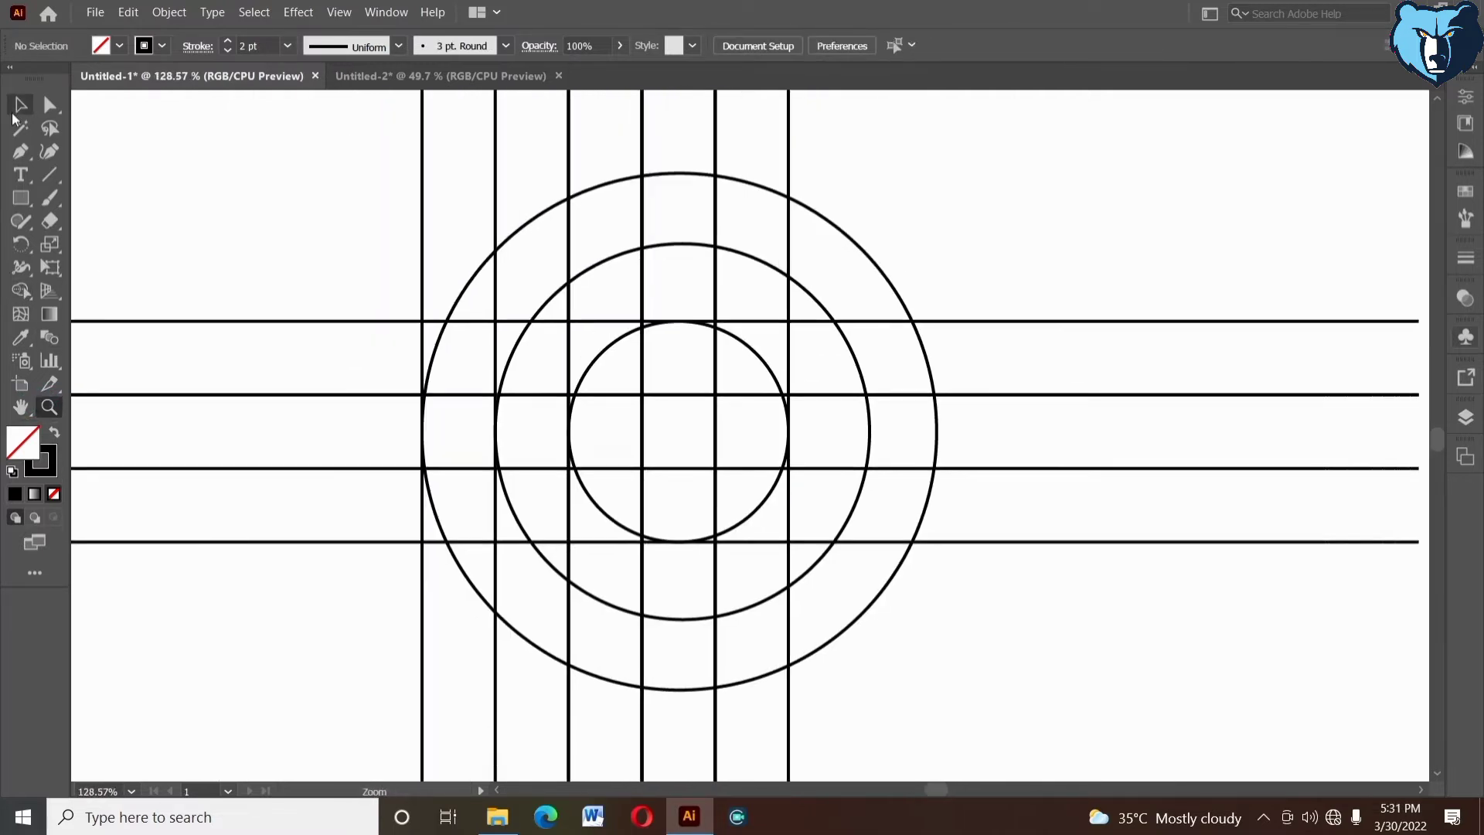
key("ctrl+a")
key("shift+m")
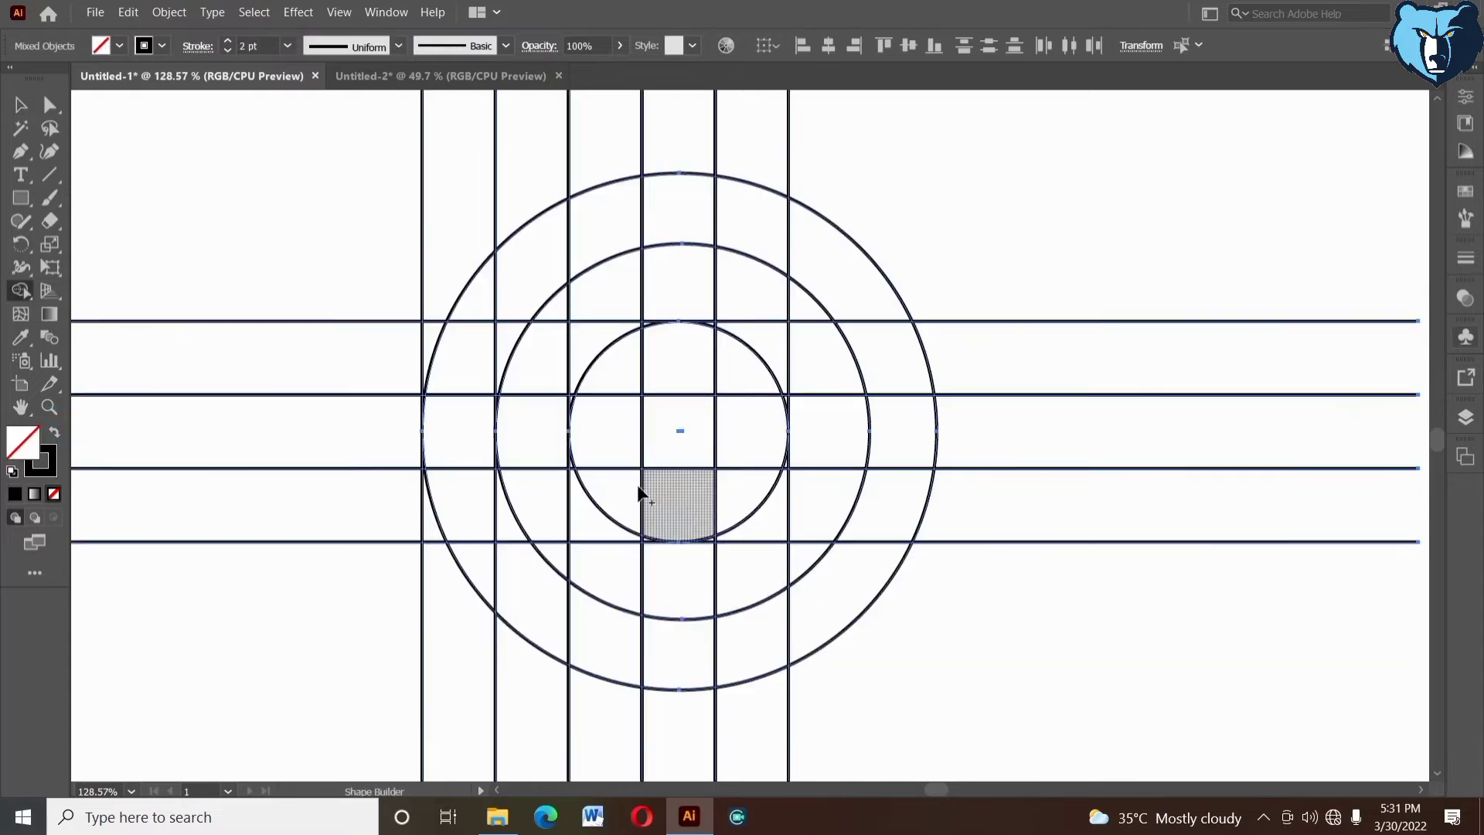
left_click(54, 432)
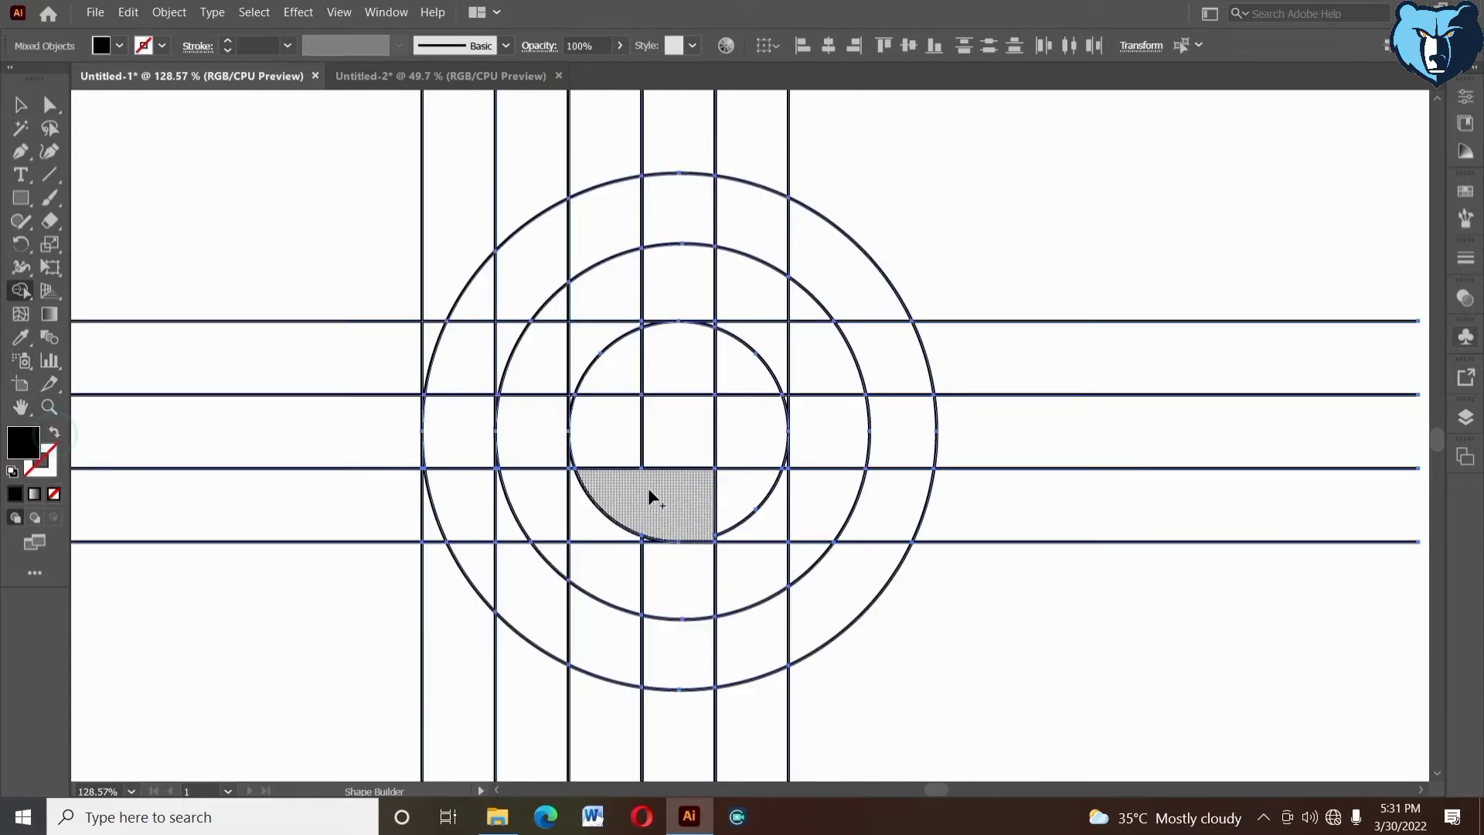
- Merge the lower bar with the outer ring's lower-right segment, and merge the upper bar across to the outer circle
left_click_drag(648, 488, 888, 505)
left_click(849, 563)
mouse_move(611, 364)
left_mouse_down()
mouse_move(706, 335)
mouse_move(804, 363)
mouse_move(889, 348)
left_mouse_up()
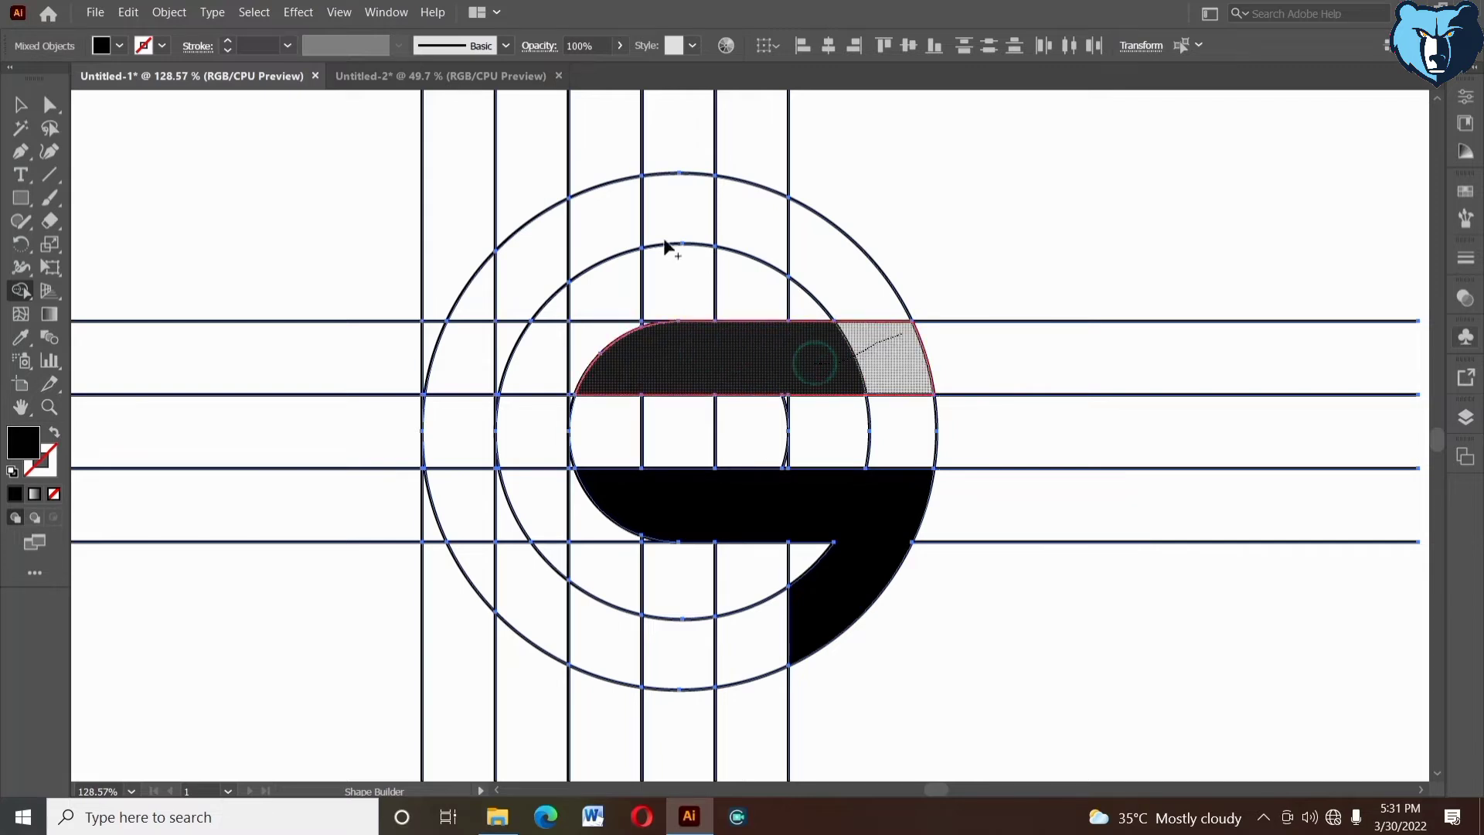
- Merge the band between the two larger circles over the top, left and bottom to complete the ring joined to both bars
left_click_drag(596, 228, 872, 344)
mouse_move(570, 231)
left_mouse_down()
mouse_move(457, 355)
mouse_move(467, 497)
mouse_move(487, 394)
mouse_move(492, 437)
left_mouse_up()
key("ctrl+z")
left_click_drag(521, 550, 483, 568)
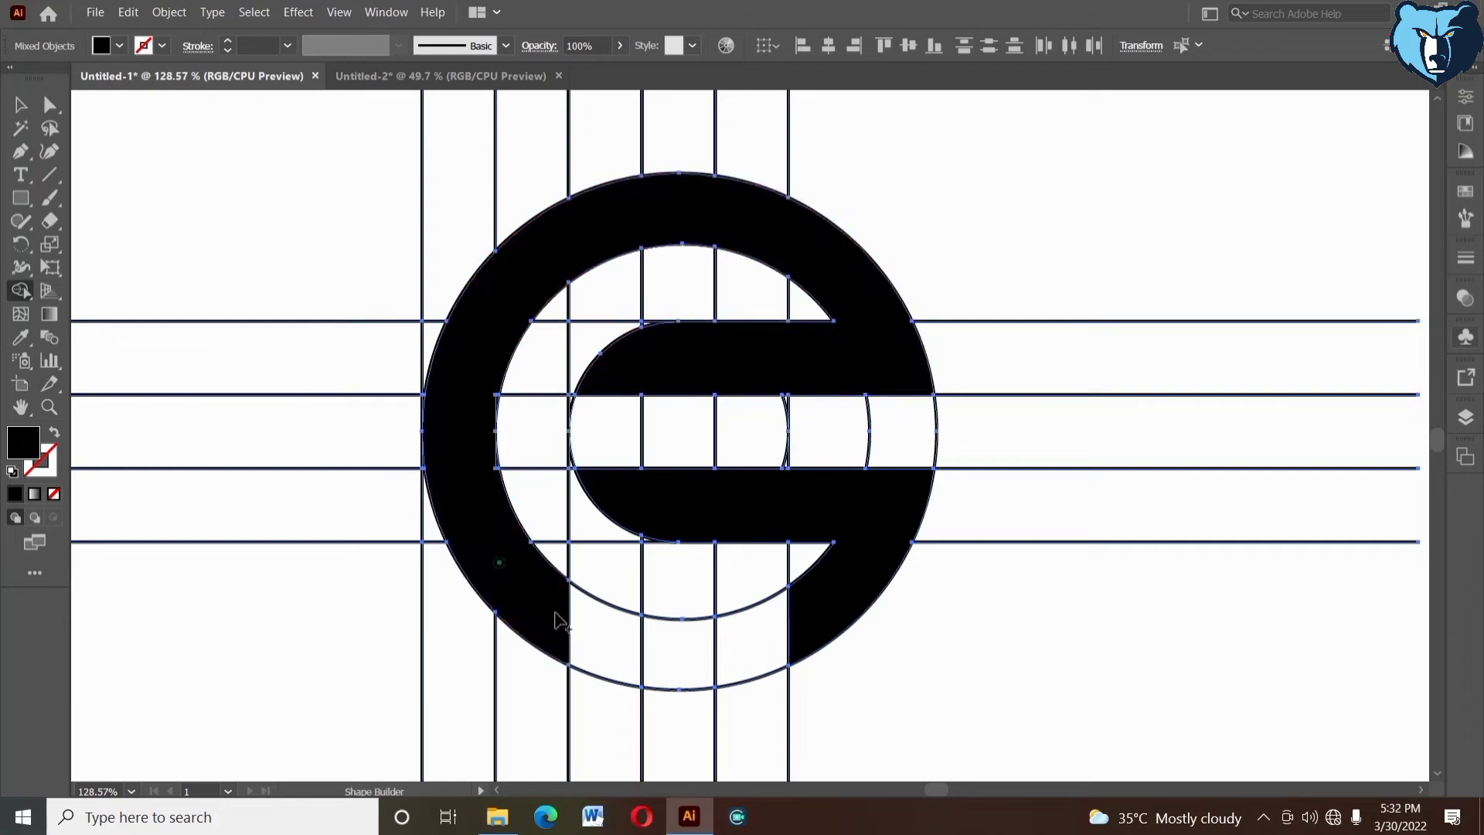
left_click_drag(556, 616, 799, 621)
- Examine the edges of the merged ring and bars up close
key("z")
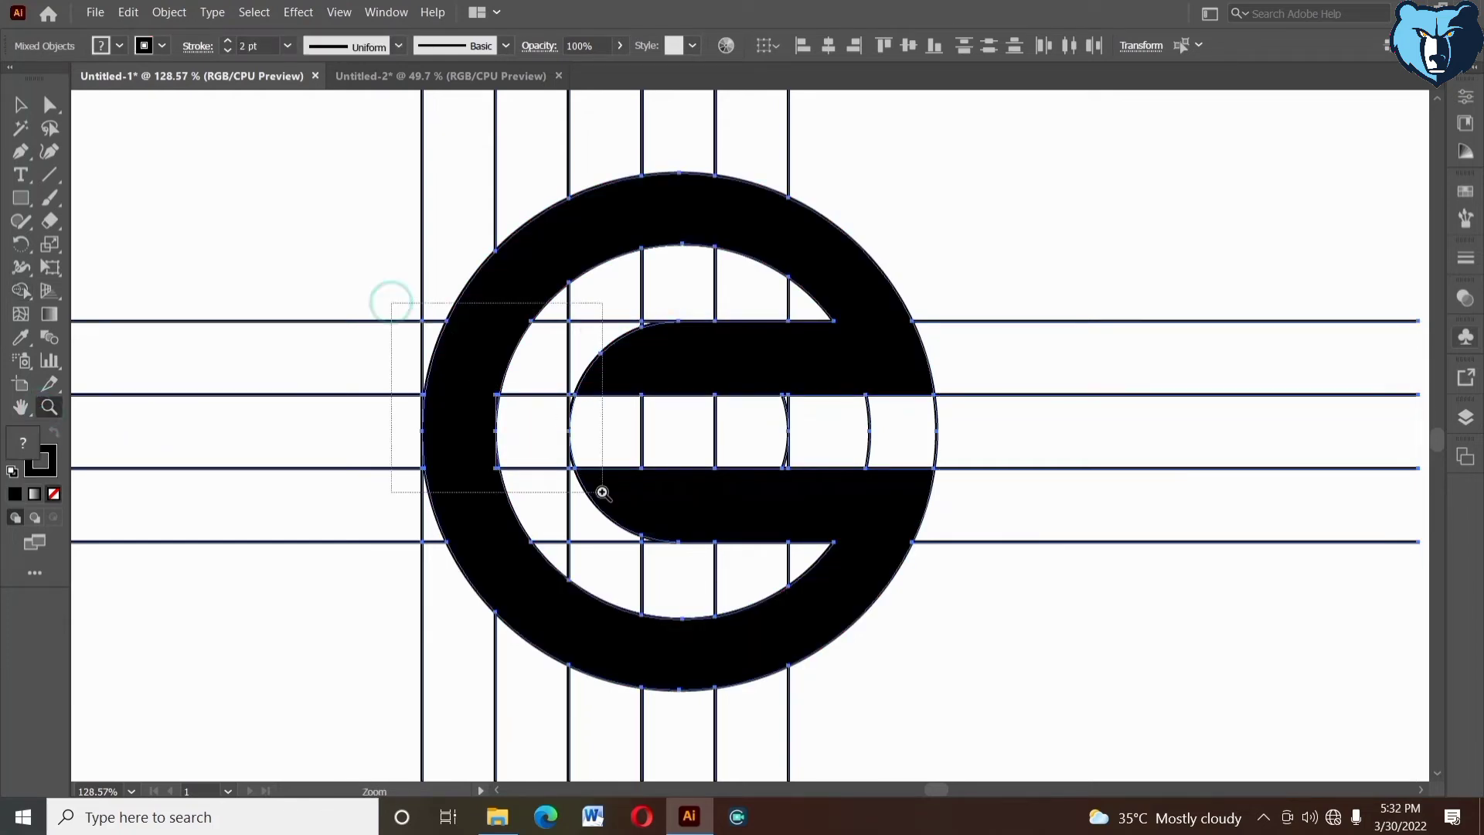
left_click_drag(602, 492, 603, 493)
key("shift+m")
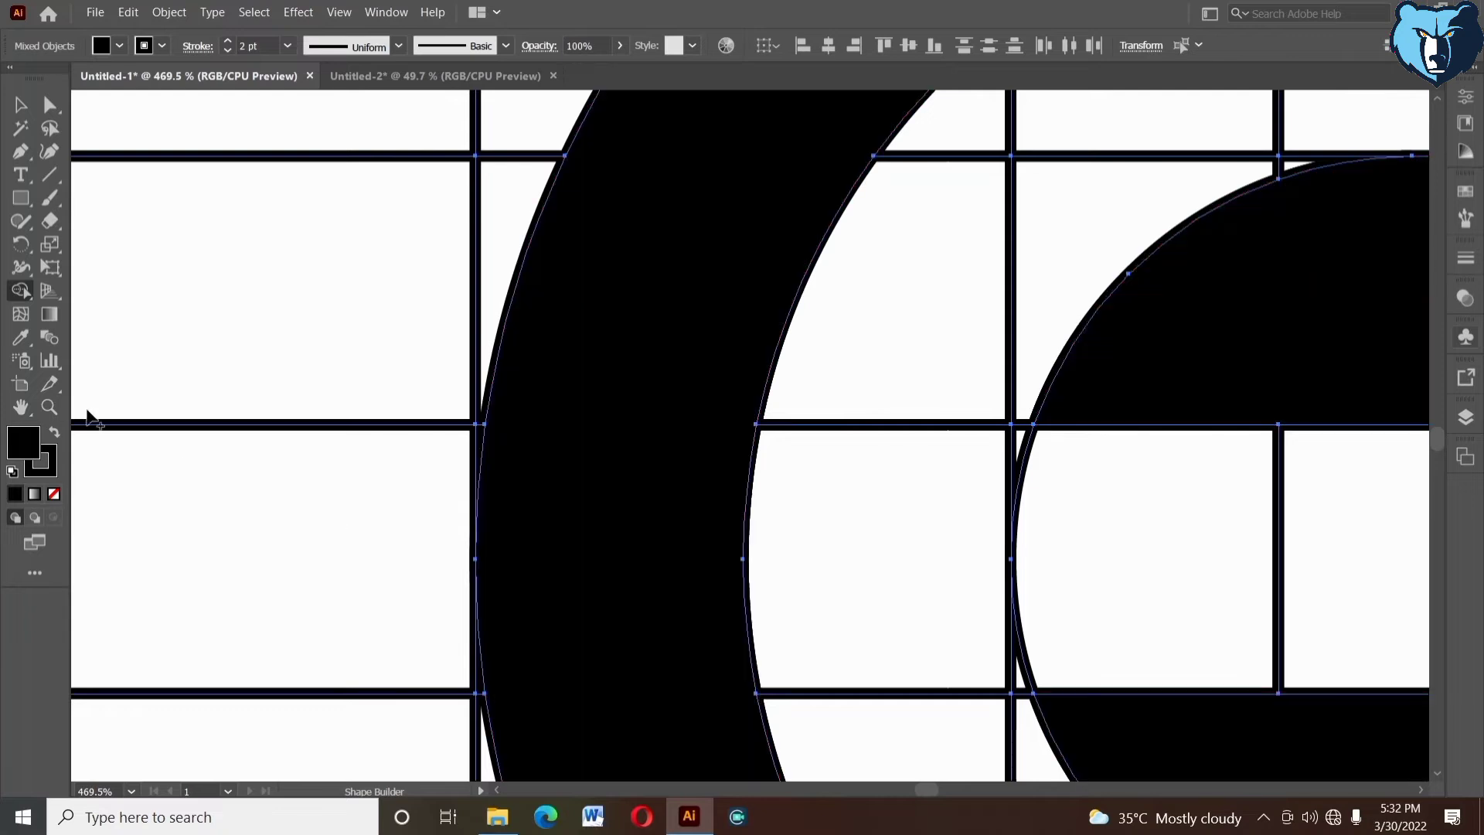
left_click(1102, 560, "alt")
left_click(917, 454, "alt")
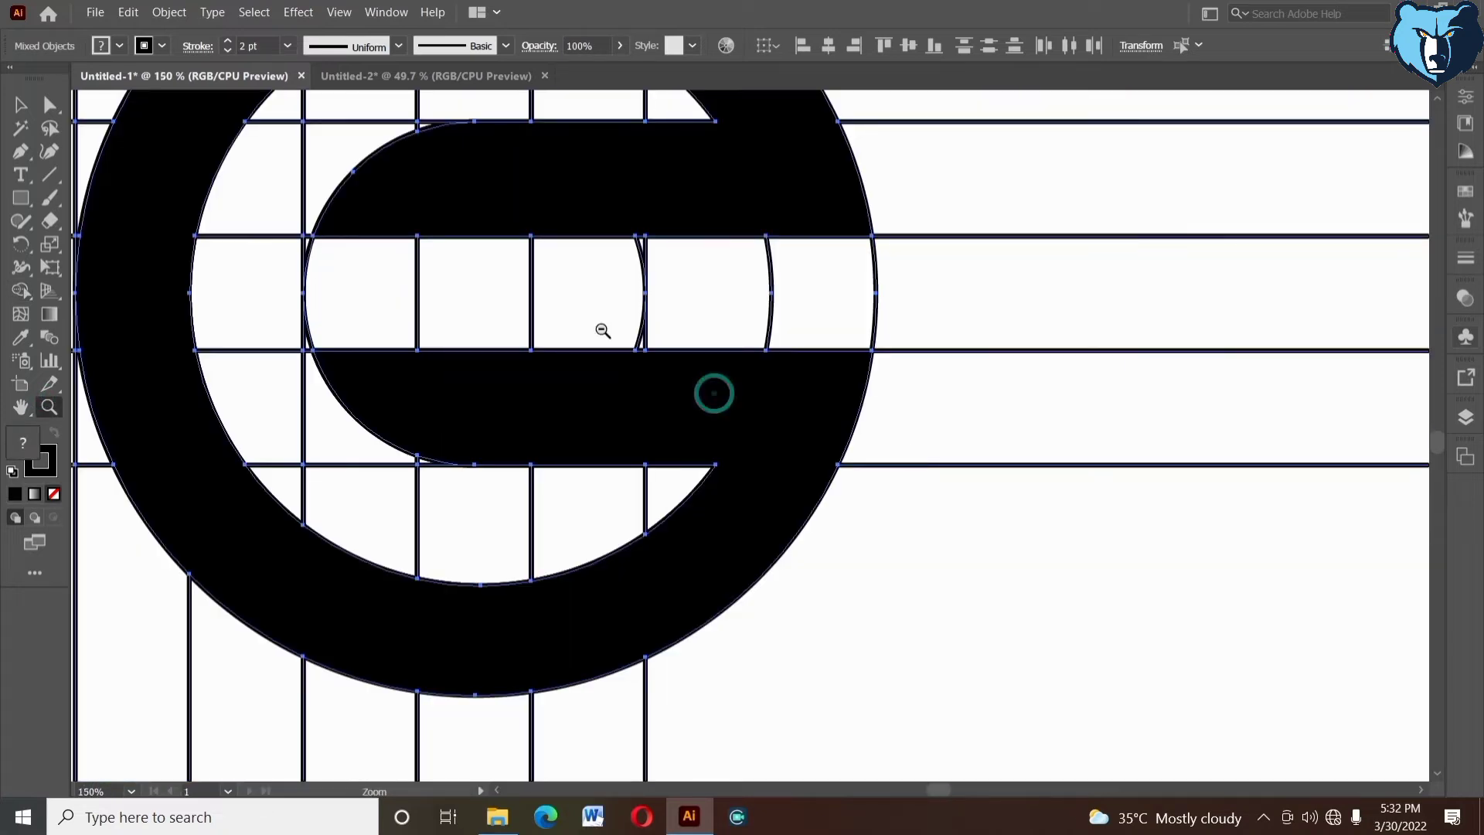
left_click(603, 331, "alt")
left_click_drag(803, 402, 791, 401)
left_click(21, 104)
left_click(381, 235)
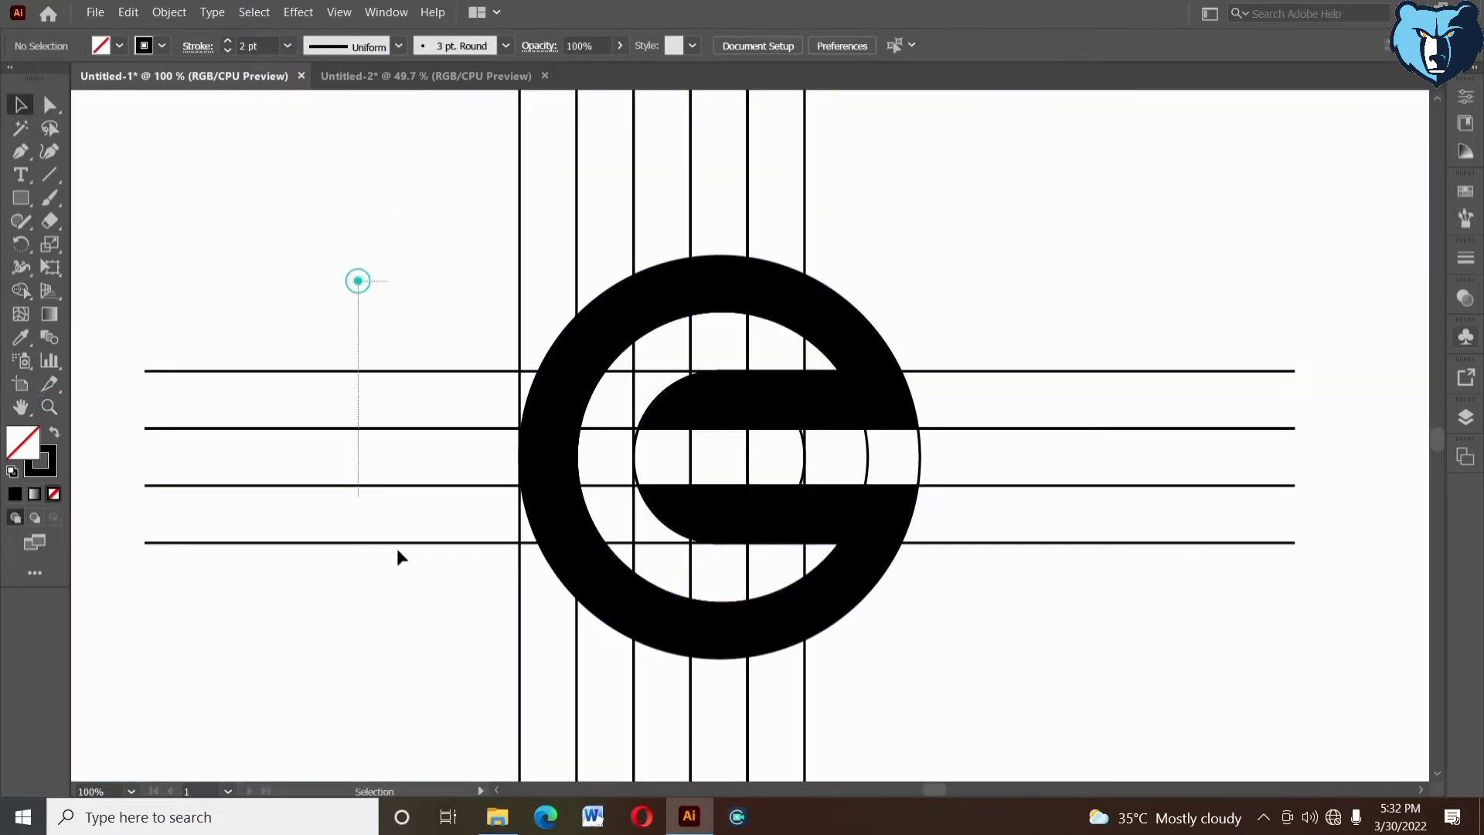
- Ungroup the horizontal and vertical guide lines around the circular mark
left_click_drag(396, 549, 400, 568)
right_click(344, 204)
left_click(392, 343)
left_click_drag(421, 183, 856, 202)
right_click(866, 171)
left_click(756, 187)
left_click_drag(755, 186, 819, 203)
right_click(726, 165)
left_click(780, 311)
left_click(882, 259)
mouse_move(647, 170)
left_mouse_down()
mouse_move(708, 195)
mouse_move(656, 193)
left_mouse_up()
right_click(706, 171)
left_click(758, 320)
right_click(655, 192)
left_click(576, 181)
left_click_drag(473, 159, 575, 221)
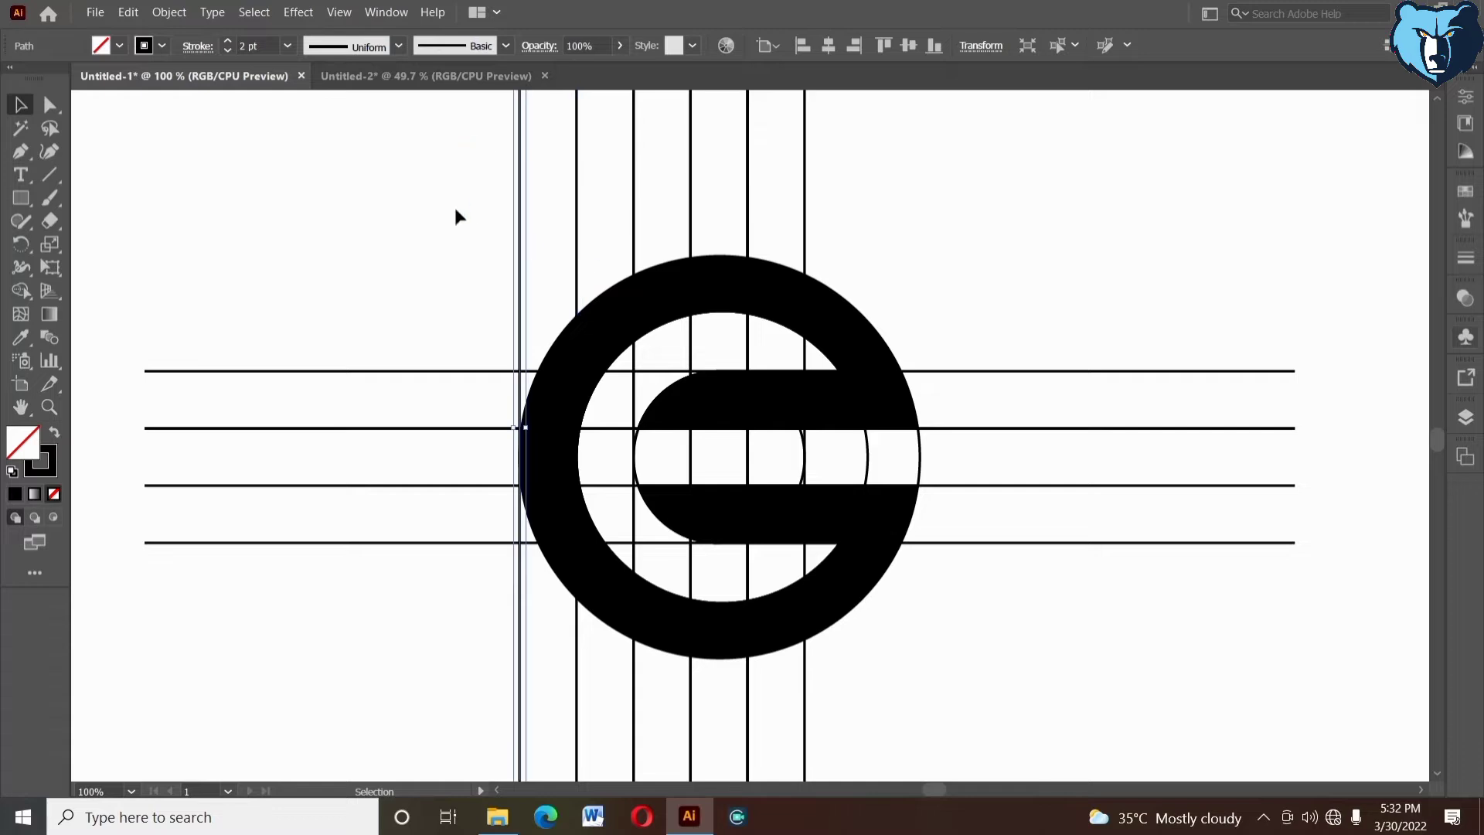
- Cut the black circular mark, delete all leftover guide lines and arcs, and paste the mark back in place
left_click(584, 313)
left_click(130, 14)
left_click(149, 73)
left_click_drag(413, 189, 1000, 709)
key("Delete")
left_click(95, 12)
mouse_move(129, 12)
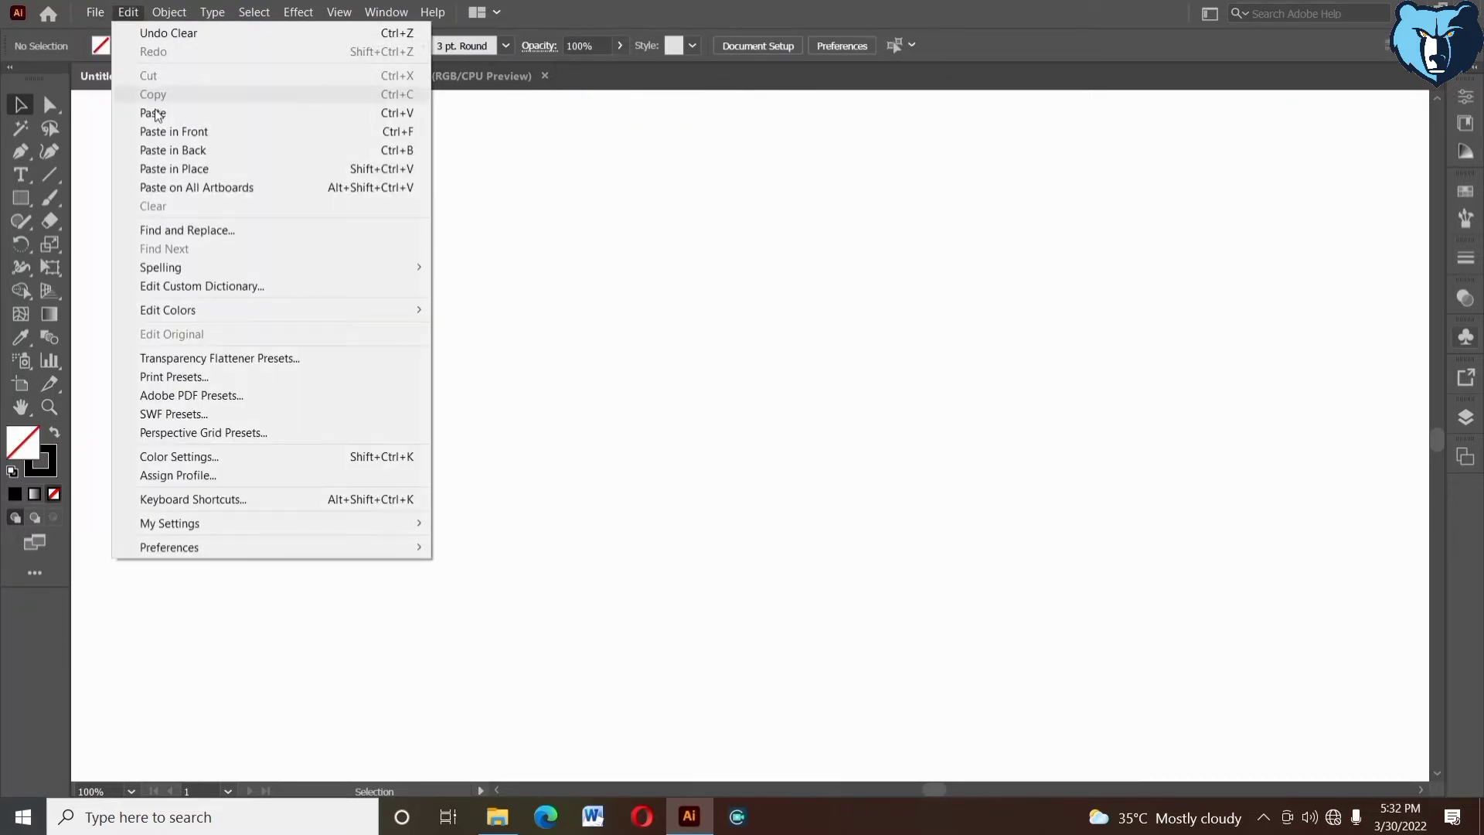
left_click(184, 169)
left_click(1000, 523)
- Group the finished circular mark
left_click_drag(514, 239, 597, 474)
right_click(548, 250)
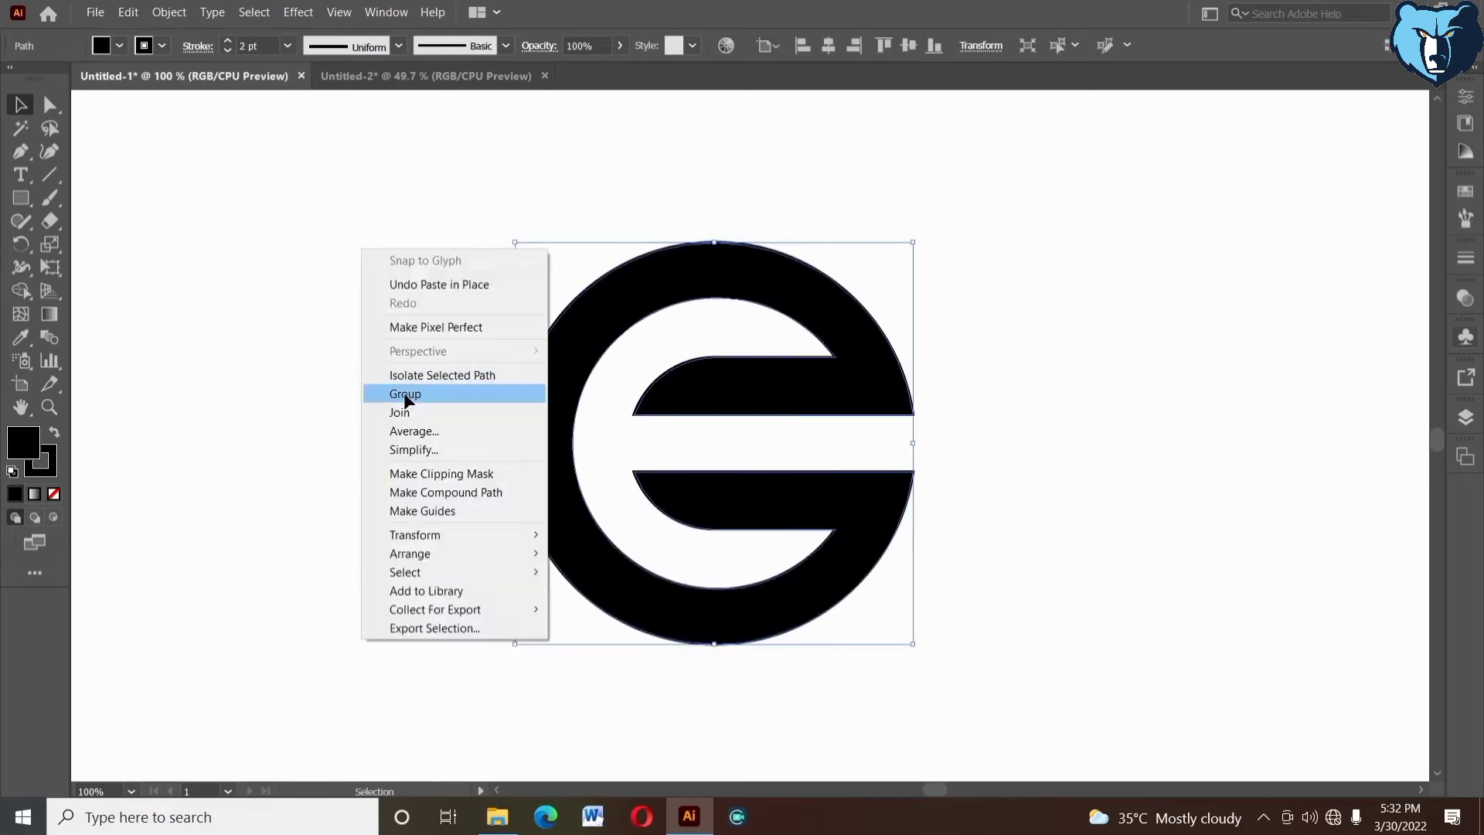
left_click(405, 394)
- Copy the pair of vertical lines beside the finished marks to an empty area as the base of a new grid
left_click(49, 408)
left_click(1007, 532, "alt")
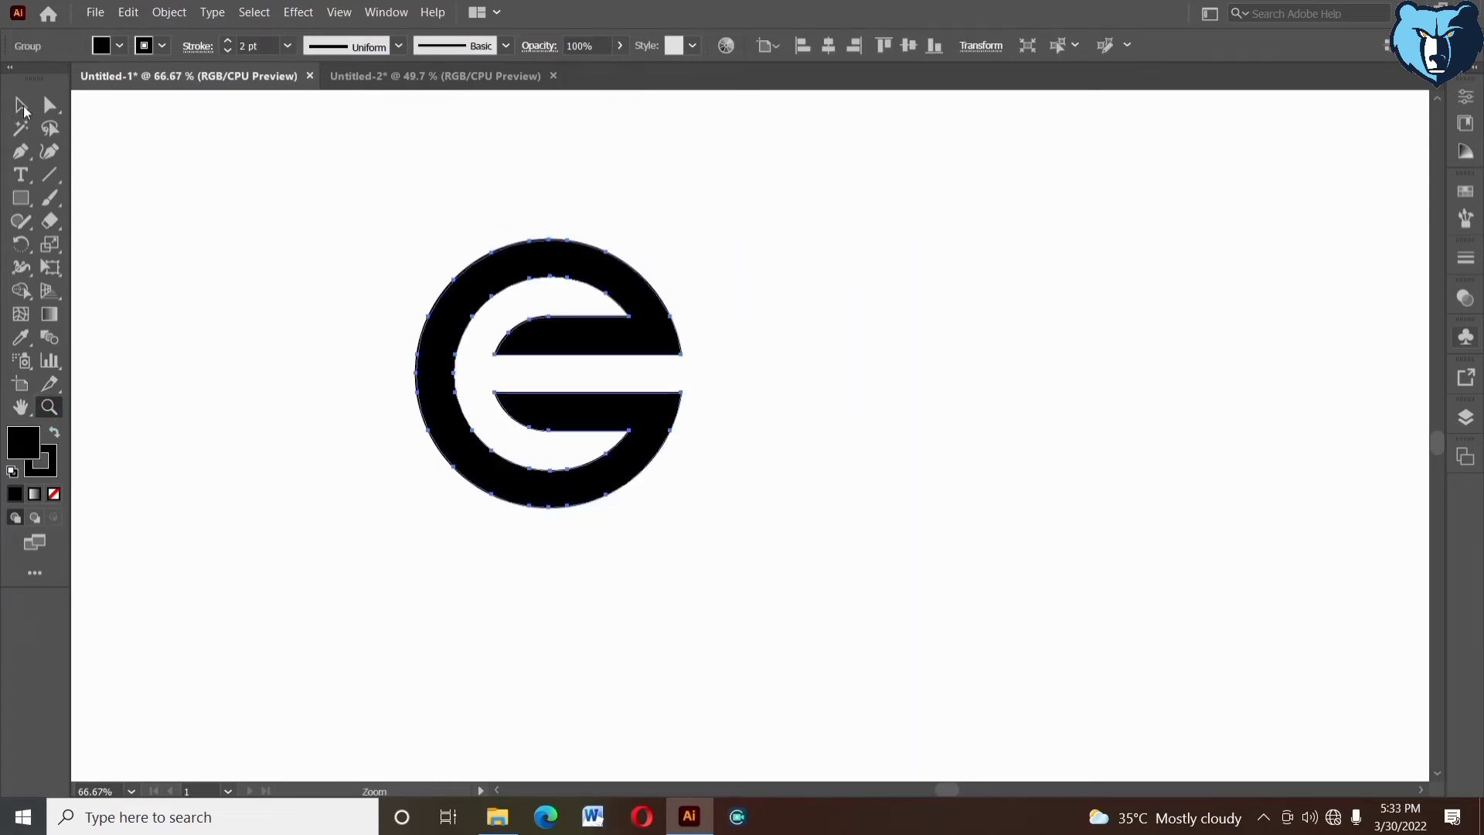
left_click(22, 107)
left_click(356, 415)
left_click_drag(356, 414, 786, 453)
left_click_drag(871, 438, 394, 346)
left_click_drag(394, 346, 708, 427)
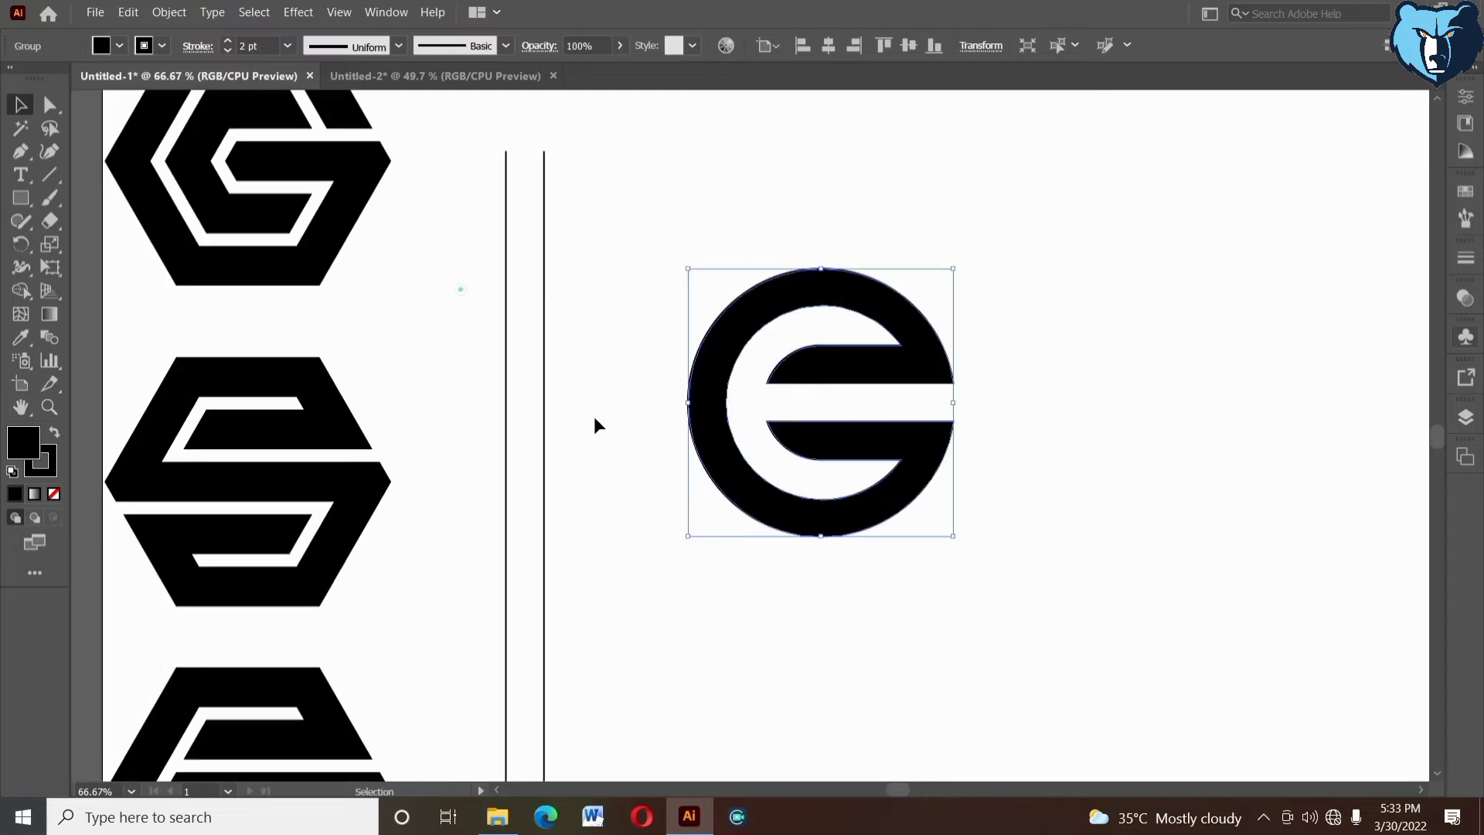
left_click_drag(544, 332, 1235, 363)
left_click_drag(837, 365, 623, 151)
left_click(1034, 567)
left_click_drag(1033, 567, 716, 457)
left_click_drag(919, 543, 754, 483)
left_click_drag(666, 324, 883, 357)
left_click_drag(1011, 372, 801, 373)
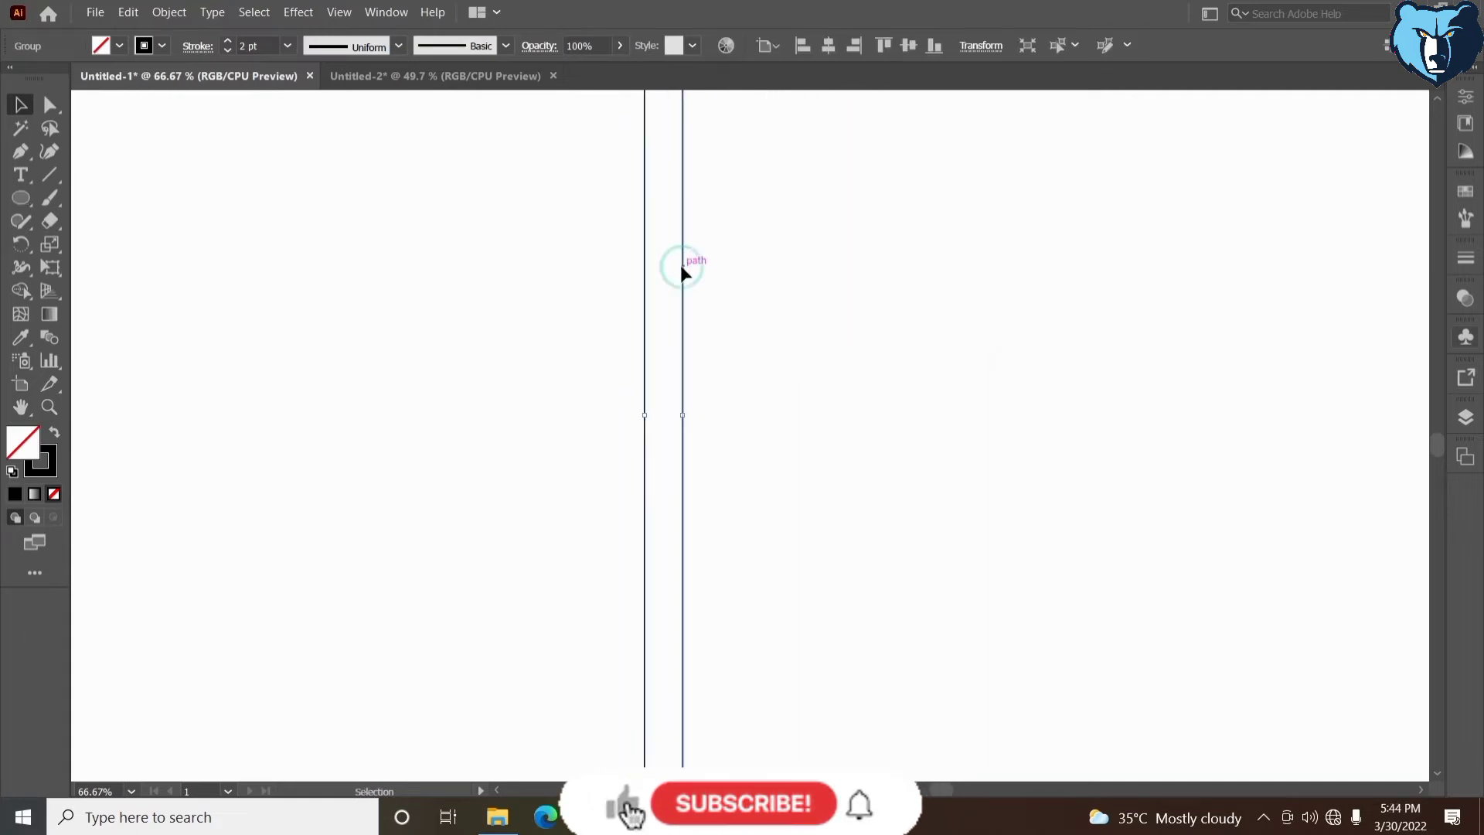
- Duplicate the vertical line pair by one spacing repeatedly to make six evenly spaced lines
left_click_drag(680, 266, 778, 317)
key("ctrl+d")
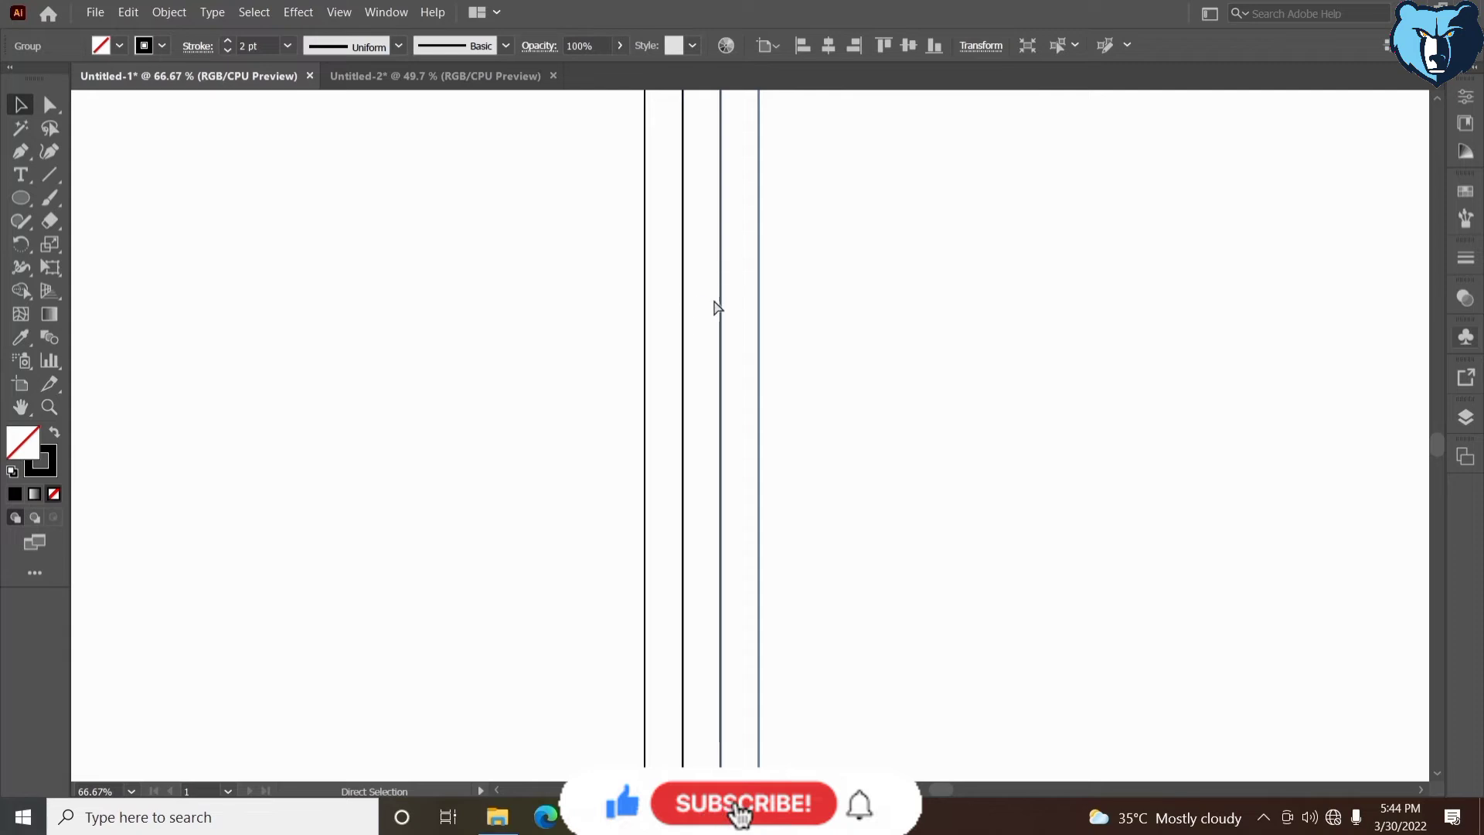
key("ctrl+d")
key("ctrl+d")
left_click(951, 386)
scroll(657, 373, "right", 1)
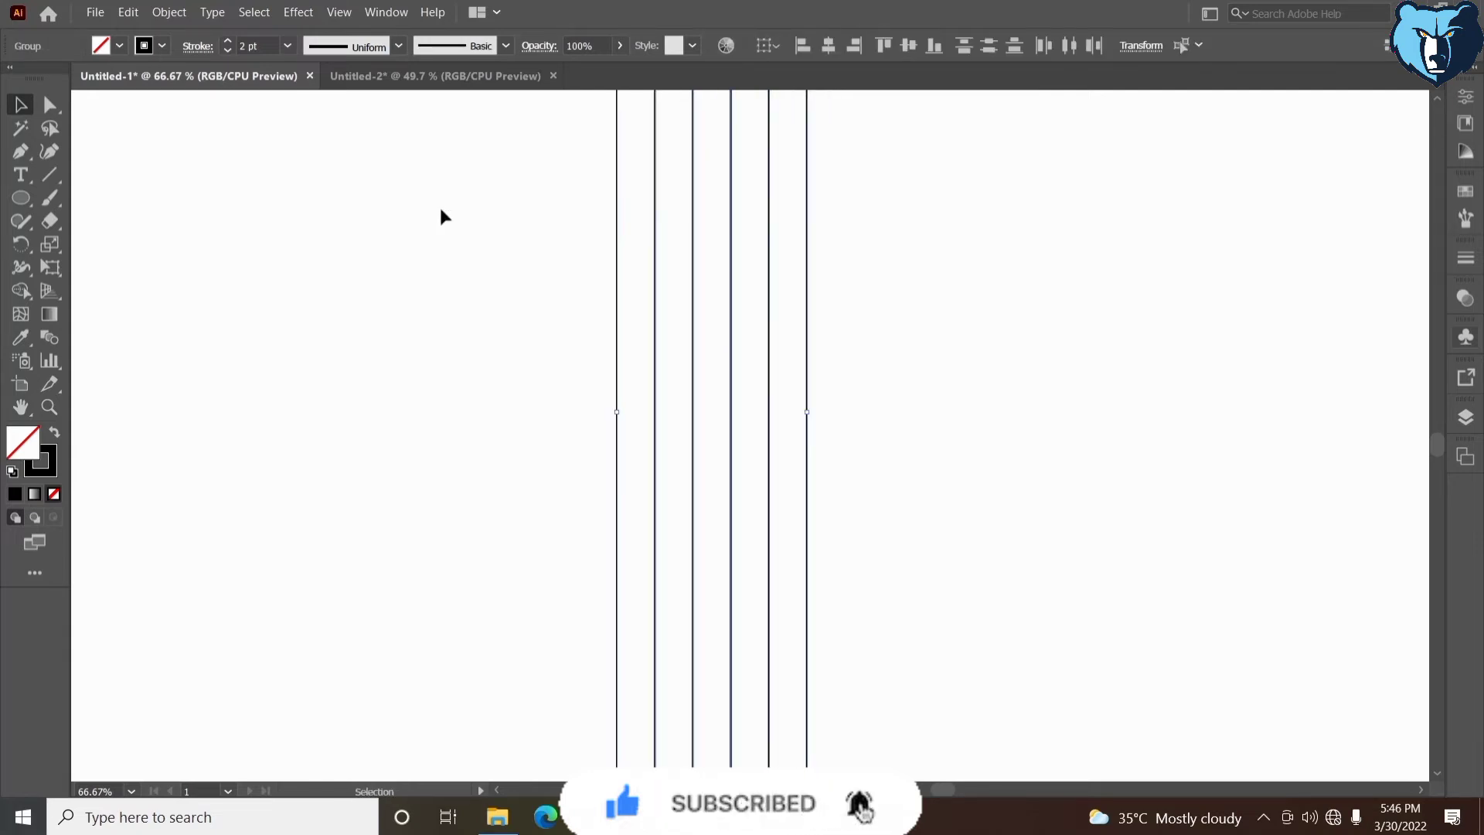
- Copy the set of six vertical lines sideways, overlapping on the end line, to make eleven evenly spaced lines
left_click_drag(440, 214, 619, 487)
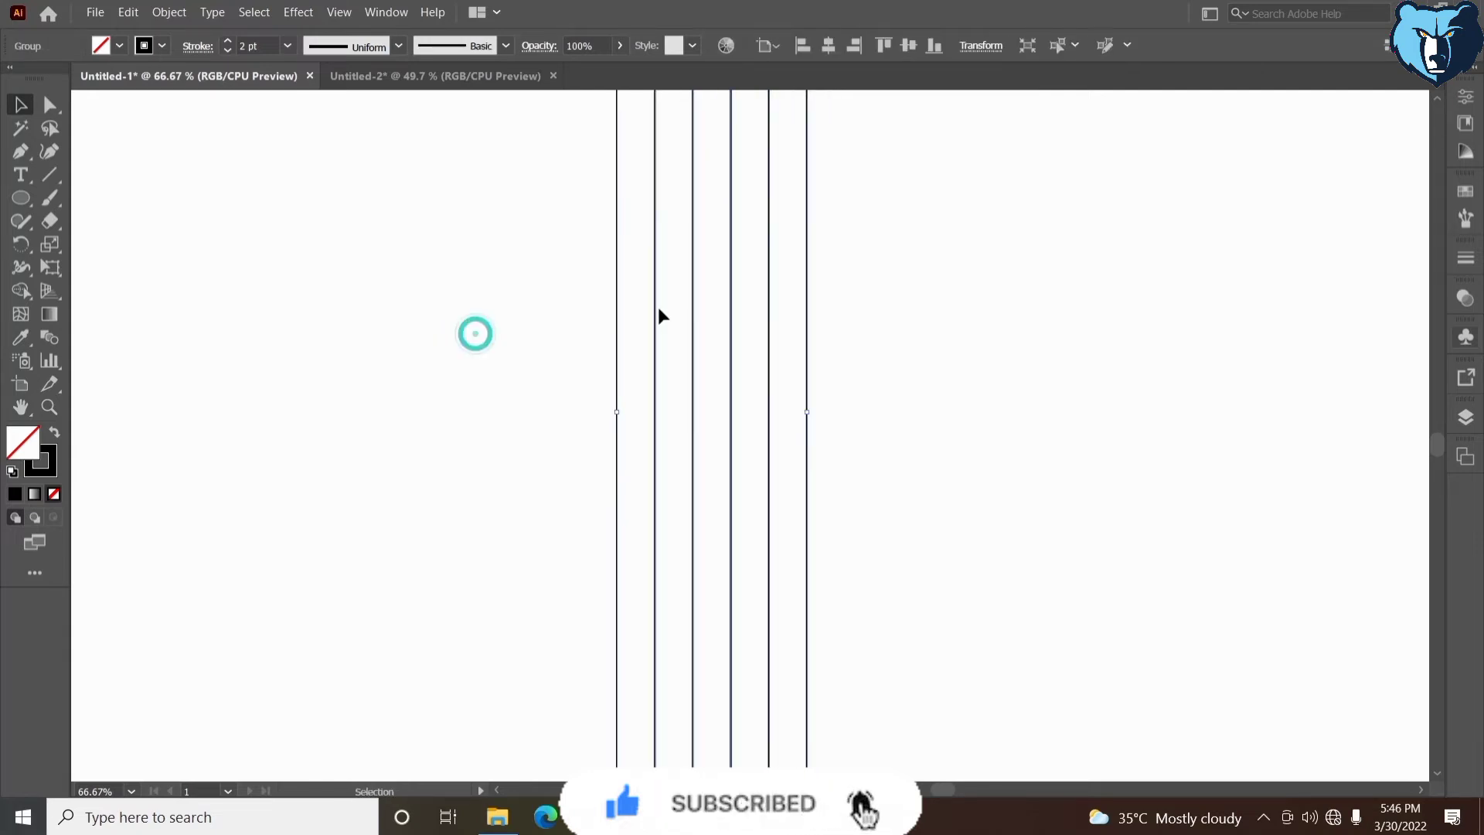
left_click_drag(739, 292, 805, 294)
left_click(1065, 397)
key("space")
left_click_drag(997, 398, 892, 399)
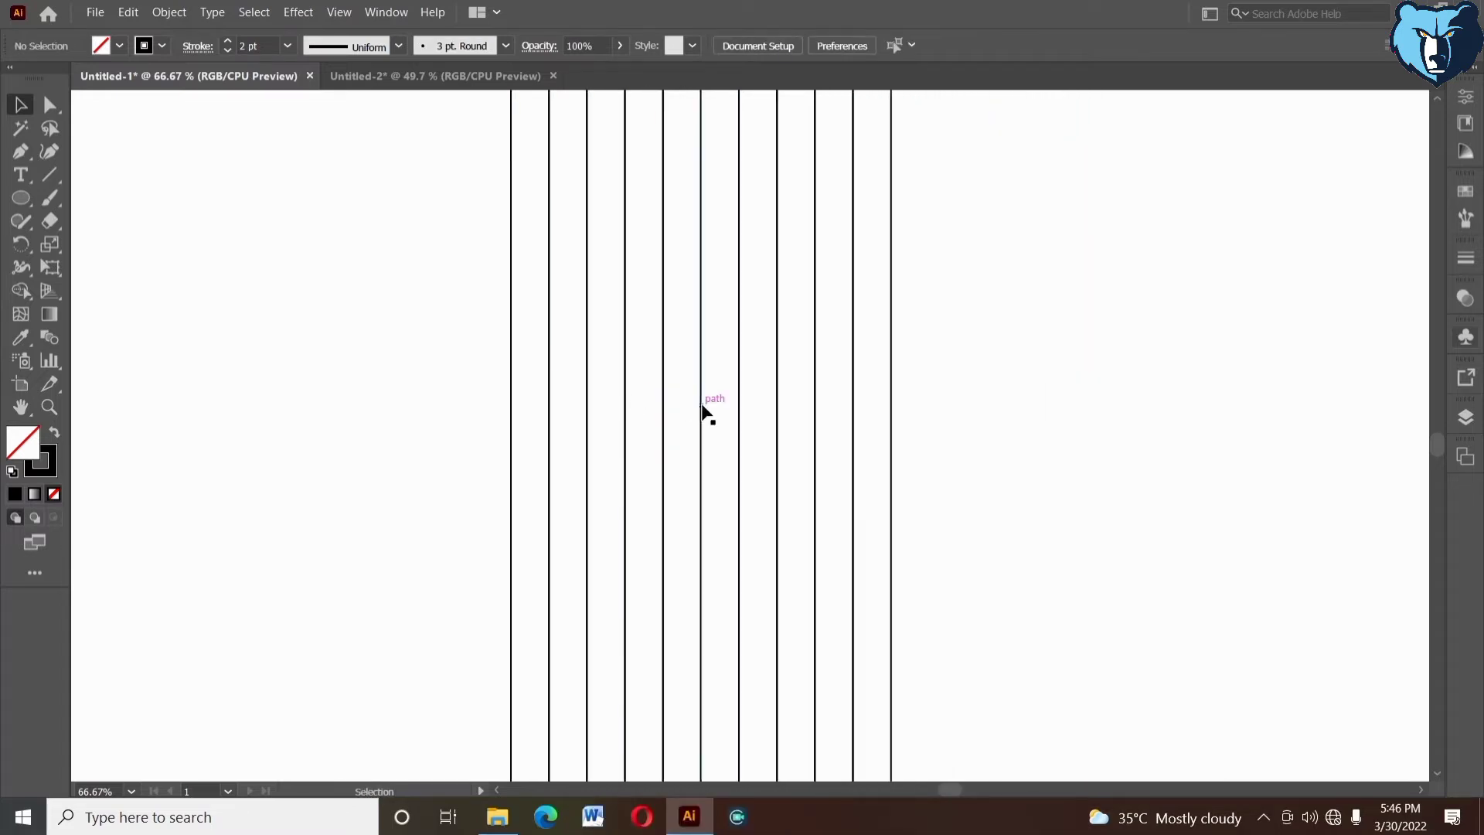
- Overlay an in-place copy of the vertical lines rotated 90 degrees and complete a grid of 12 lines in each direction
left_click_drag(388, 250, 1102, 414)
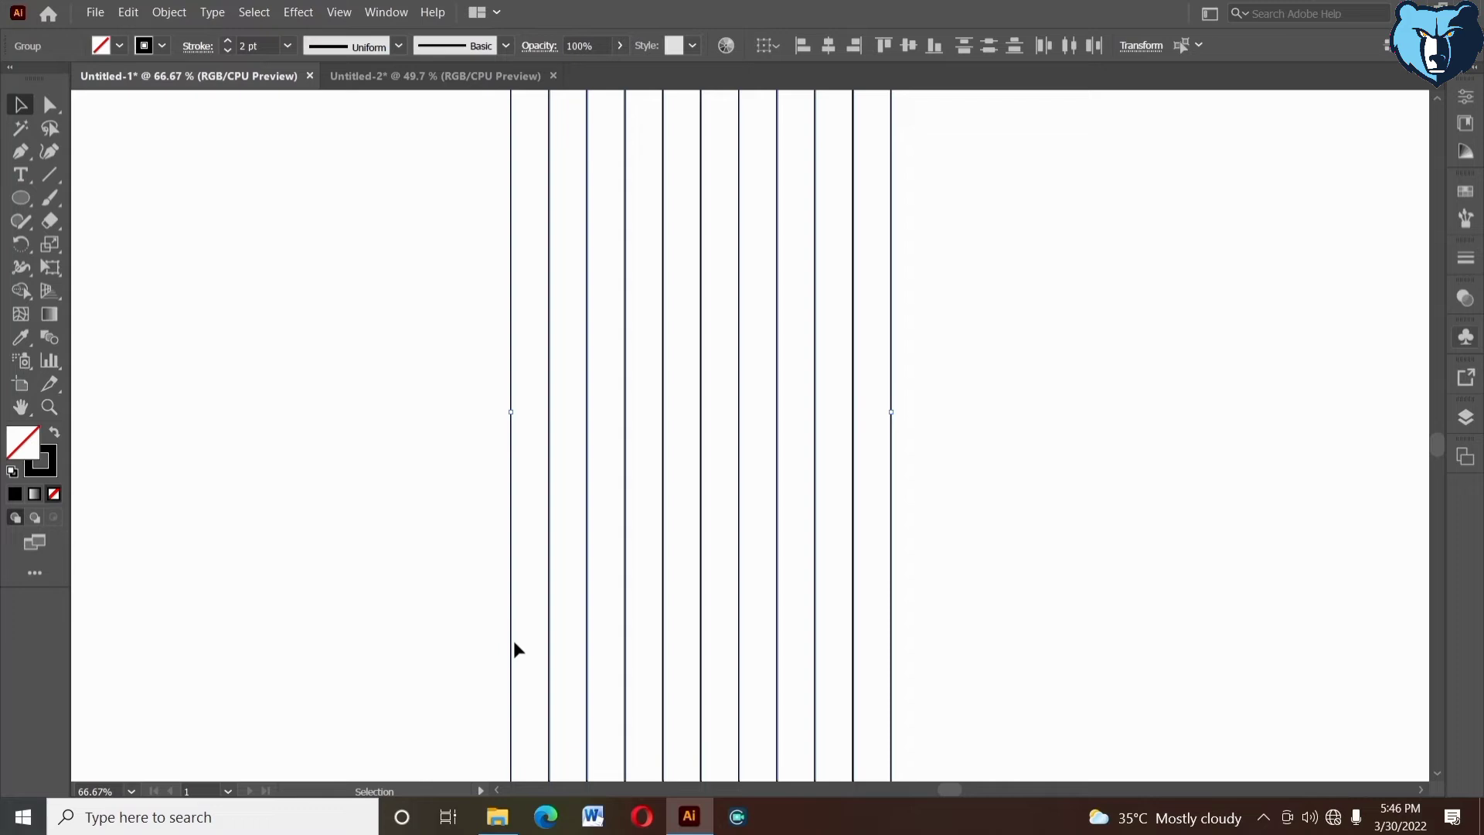
left_click(130, 13)
left_click(178, 170)
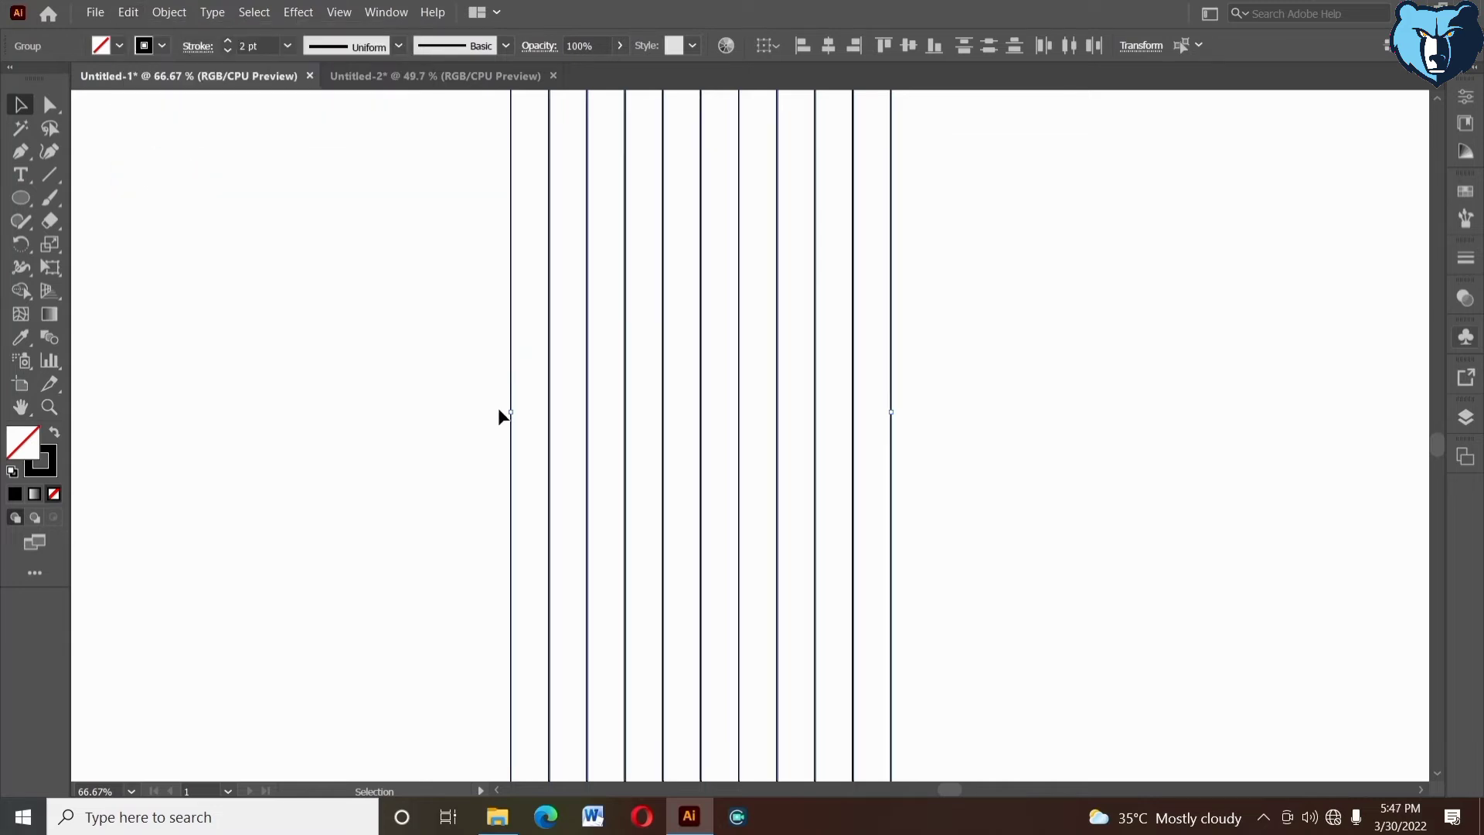
left_click_drag(498, 416, 696, 503)
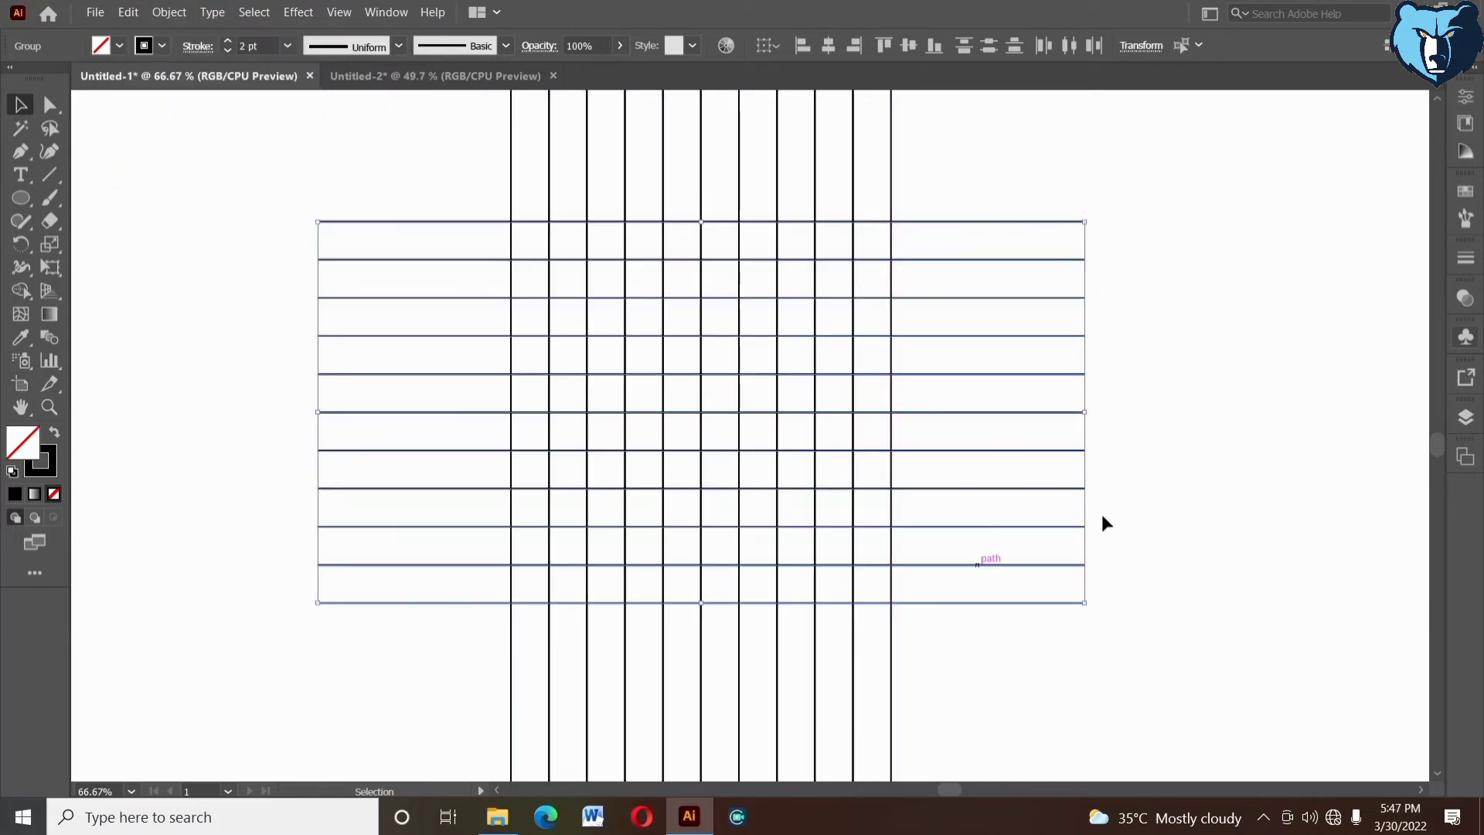
left_click(1072, 456)
left_click_drag(1072, 457, 1111, 458)
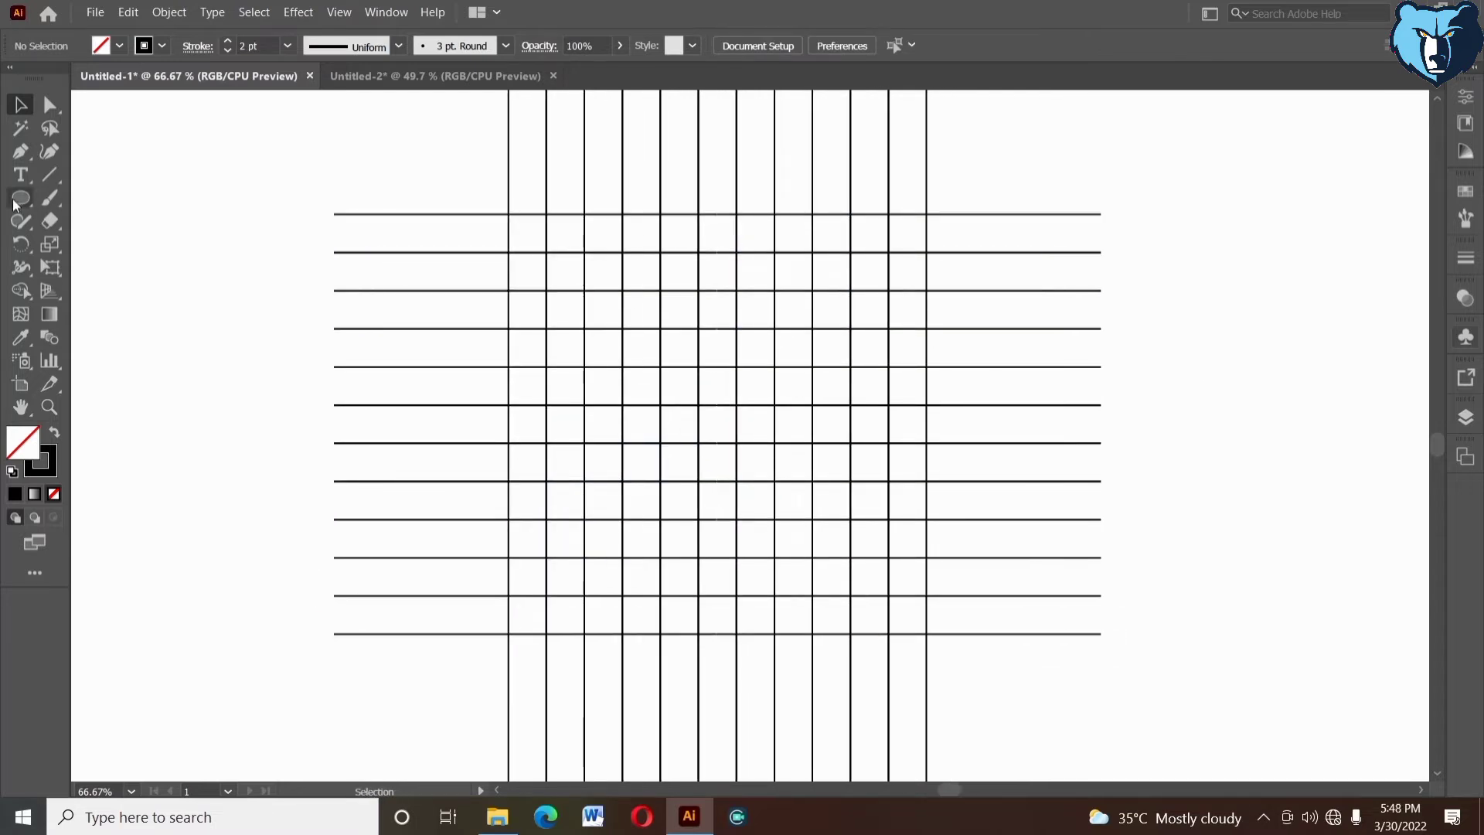
- Draw four concentric squares on the grid intersections, from the grid's outer corners inward, each one cell inside the previous one
right_click(20, 198)
left_click(85, 198)
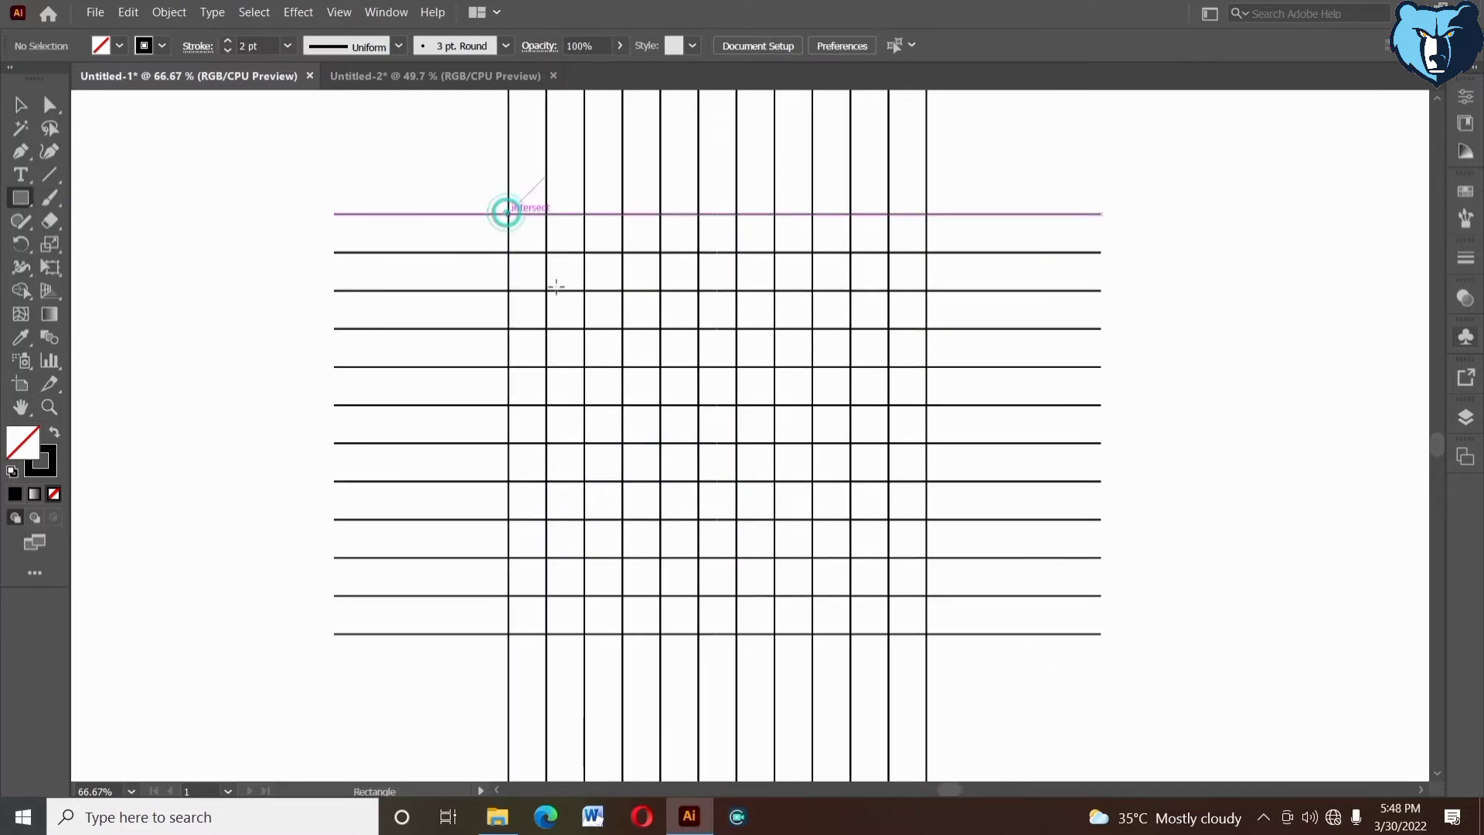
left_click_drag(698, 405, 927, 634)
left_click_drag(546, 252, 889, 596)
left_click_drag(585, 290, 850, 557)
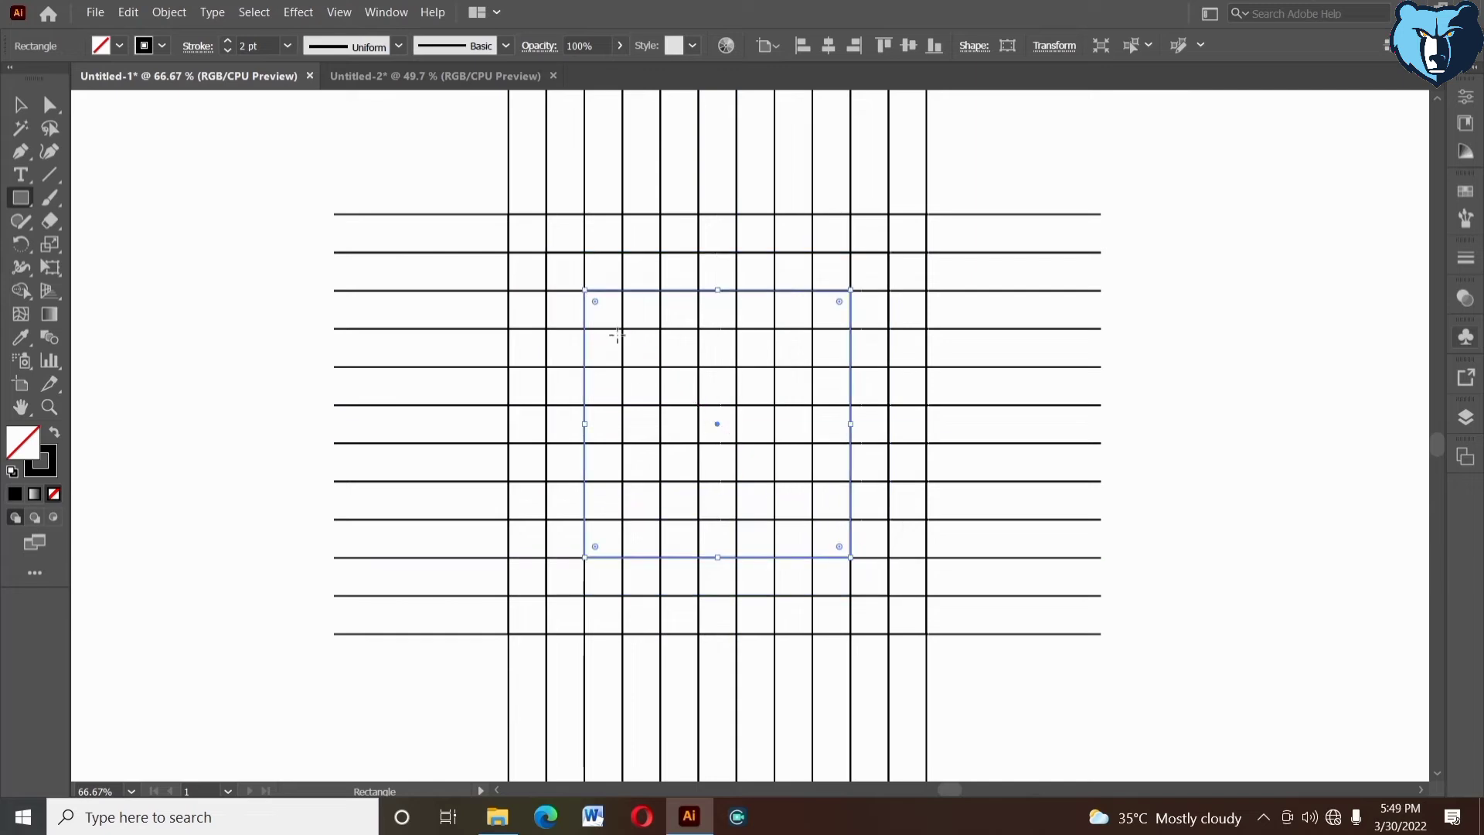
left_click_drag(622, 329, 813, 518)
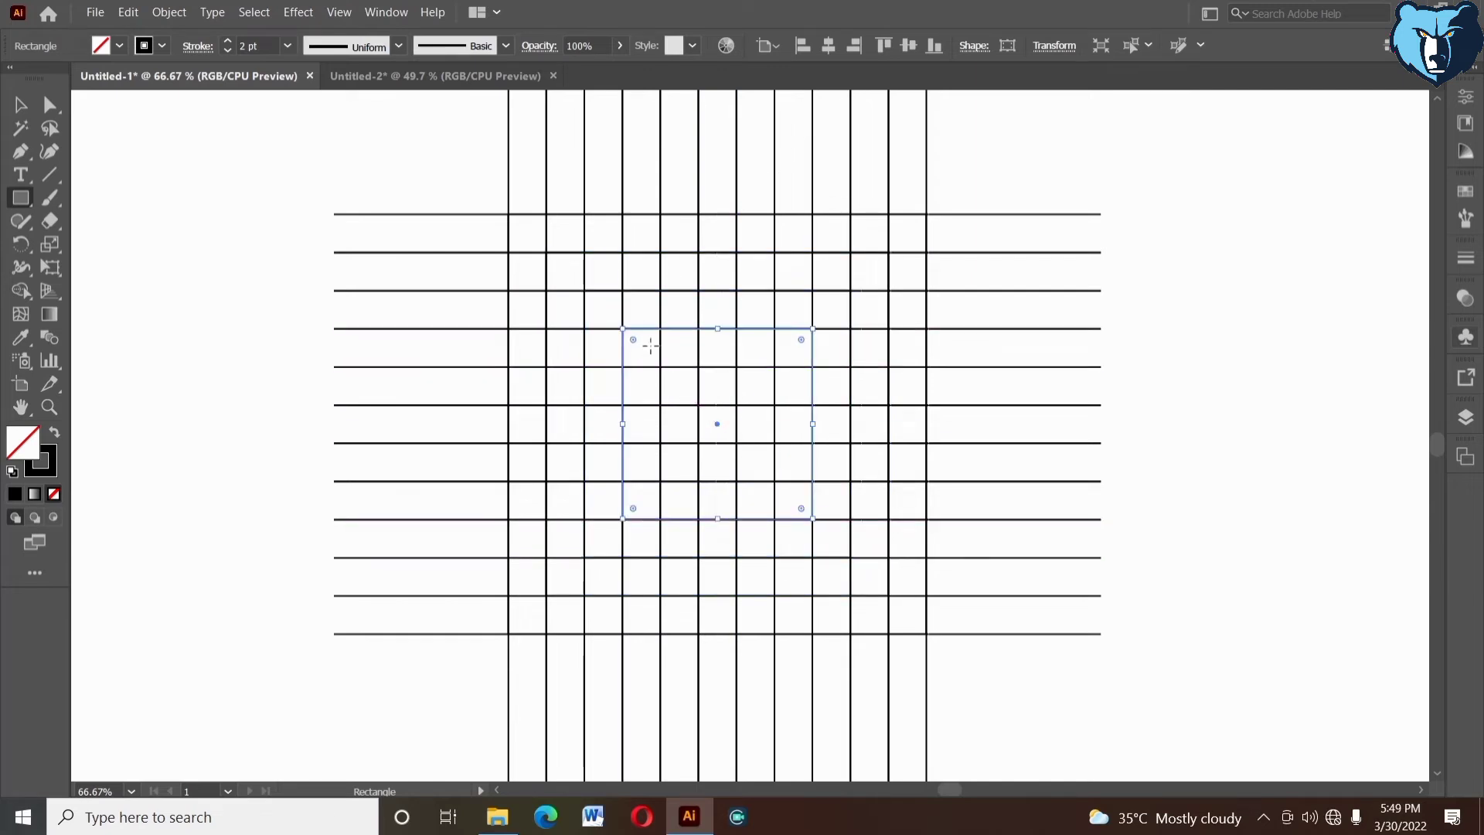
left_click_drag(659, 367, 770, 474)
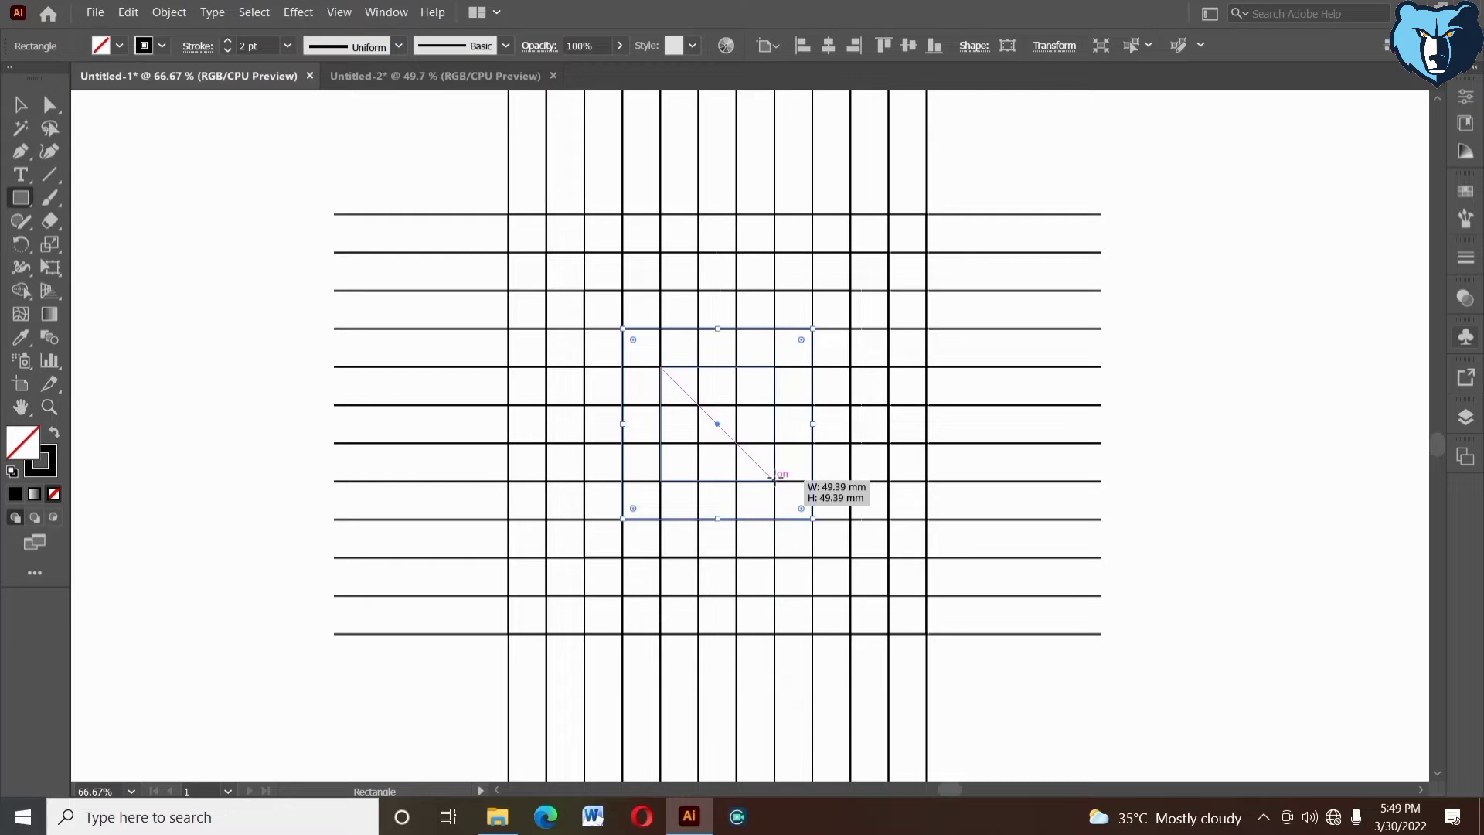
left_click_drag(771, 478, 773, 480)
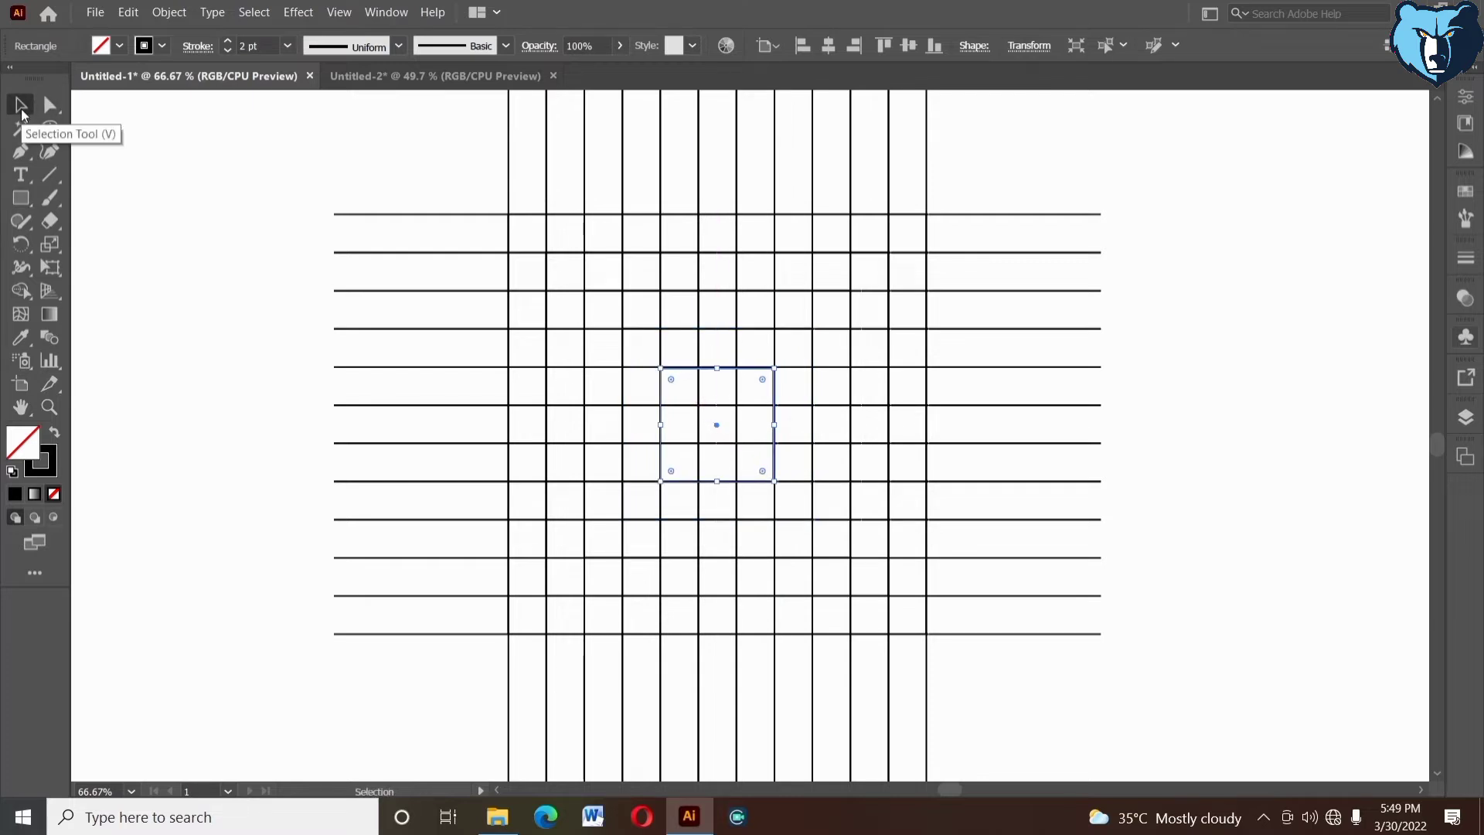
key("Delete")
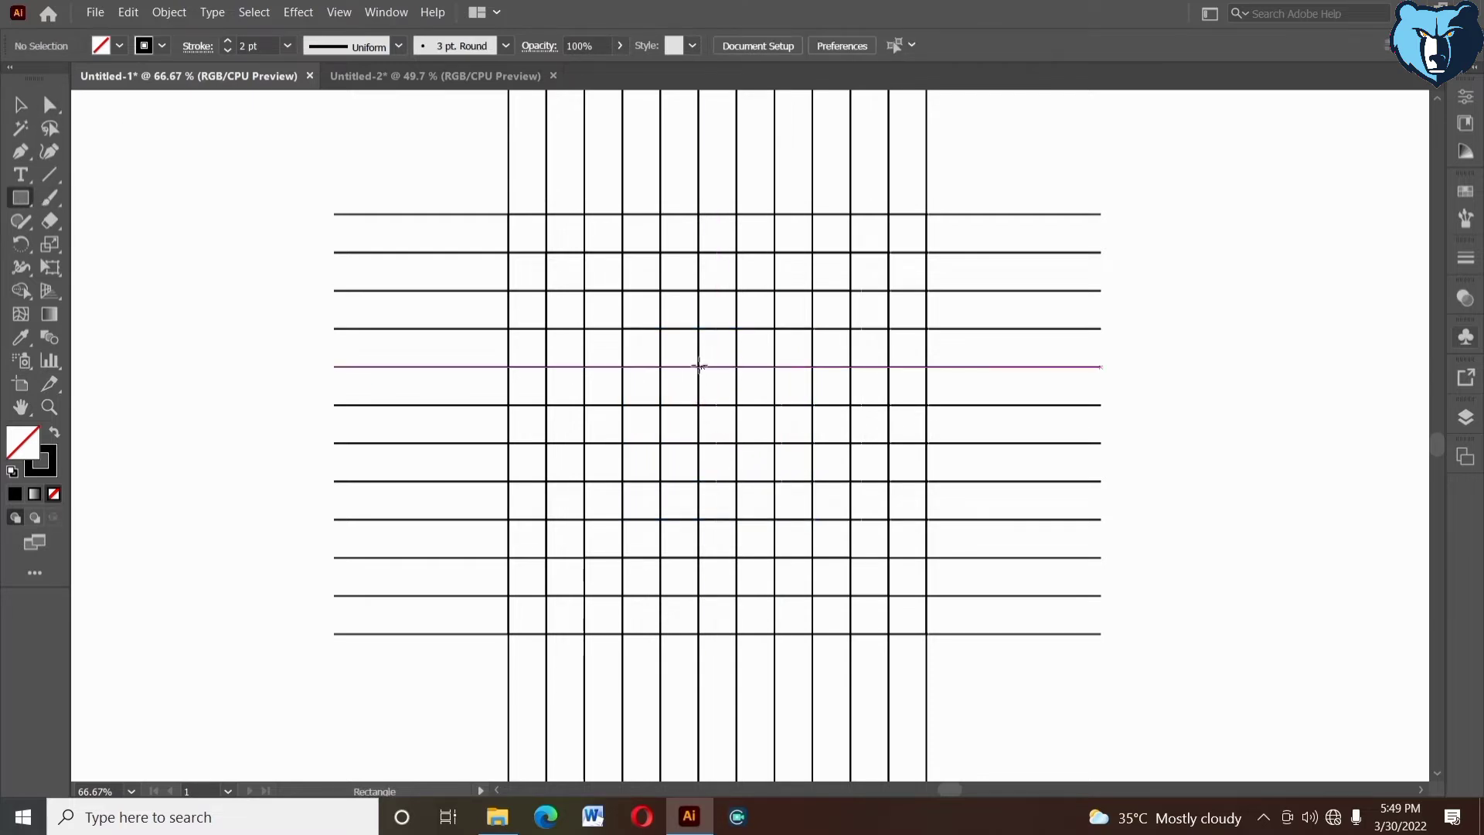
- Fully round the corners of the four concentric squares on the grid, turning each one into a circle
left_click(508, 224)
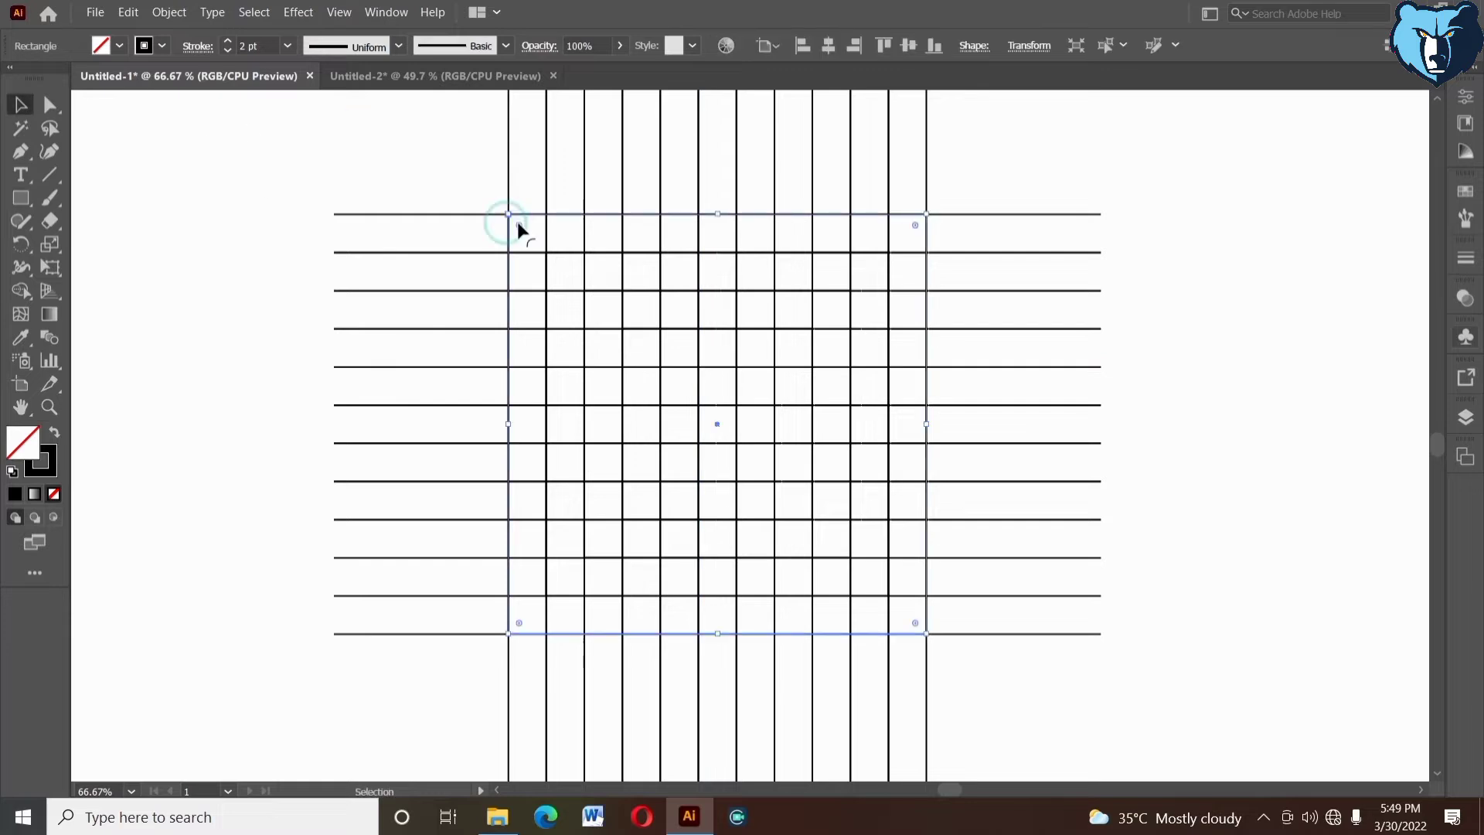
left_click_drag(517, 220, 993, 514)
left_click(547, 256)
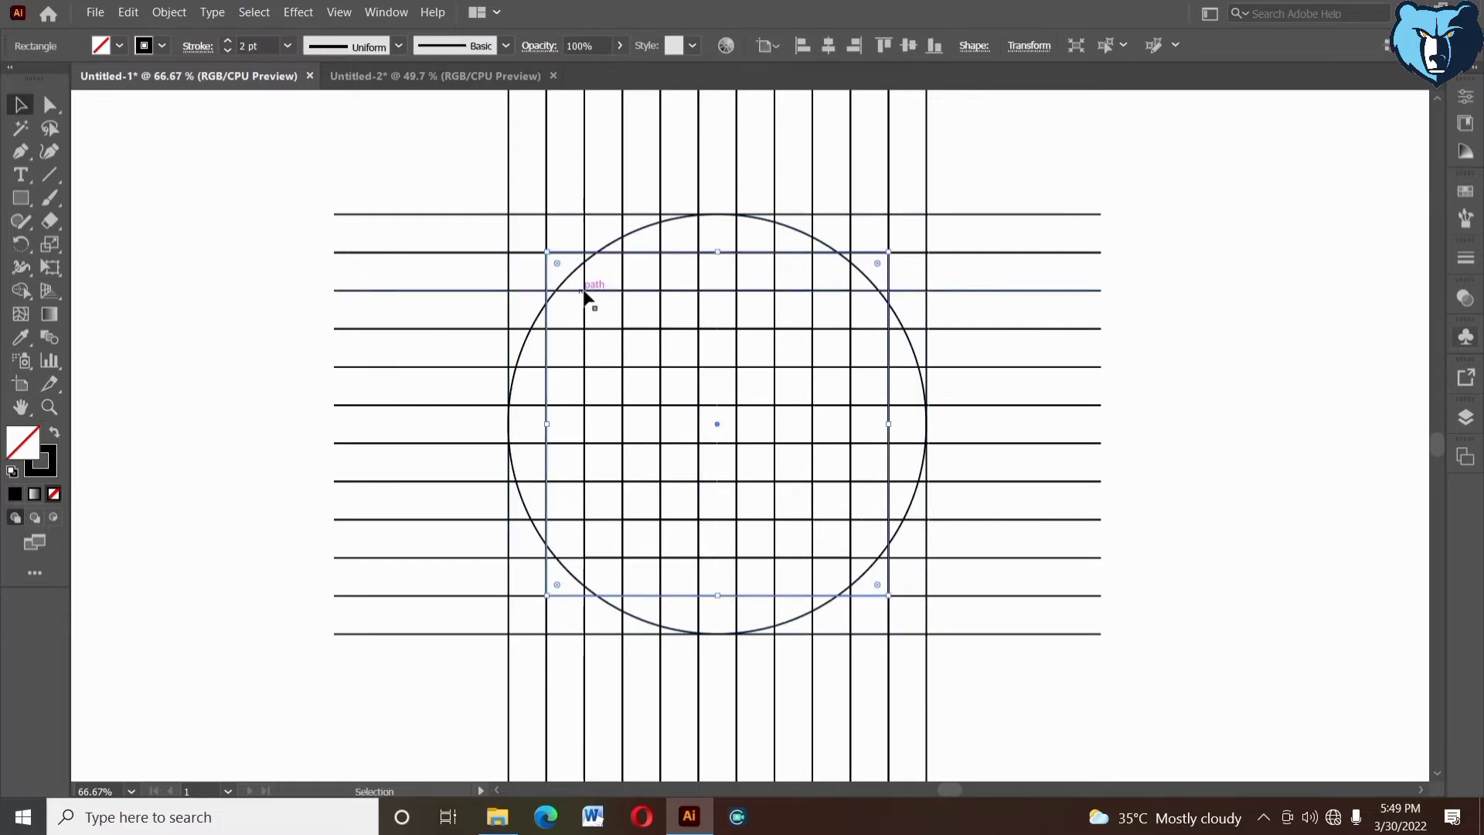
left_click(586, 292, "shift")
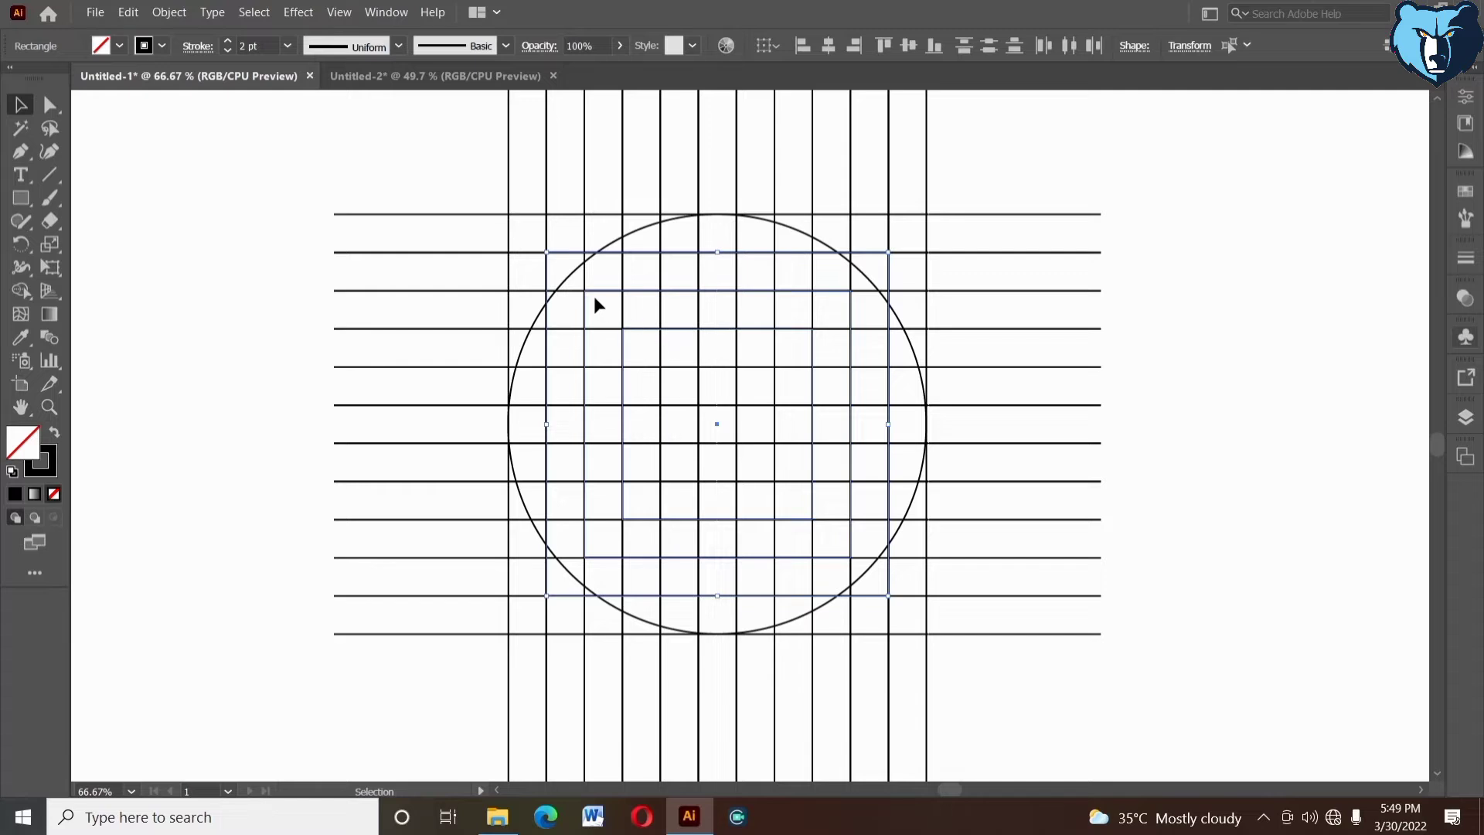
left_click(596, 294)
left_click_drag(596, 296, 835, 461)
left_click(638, 335)
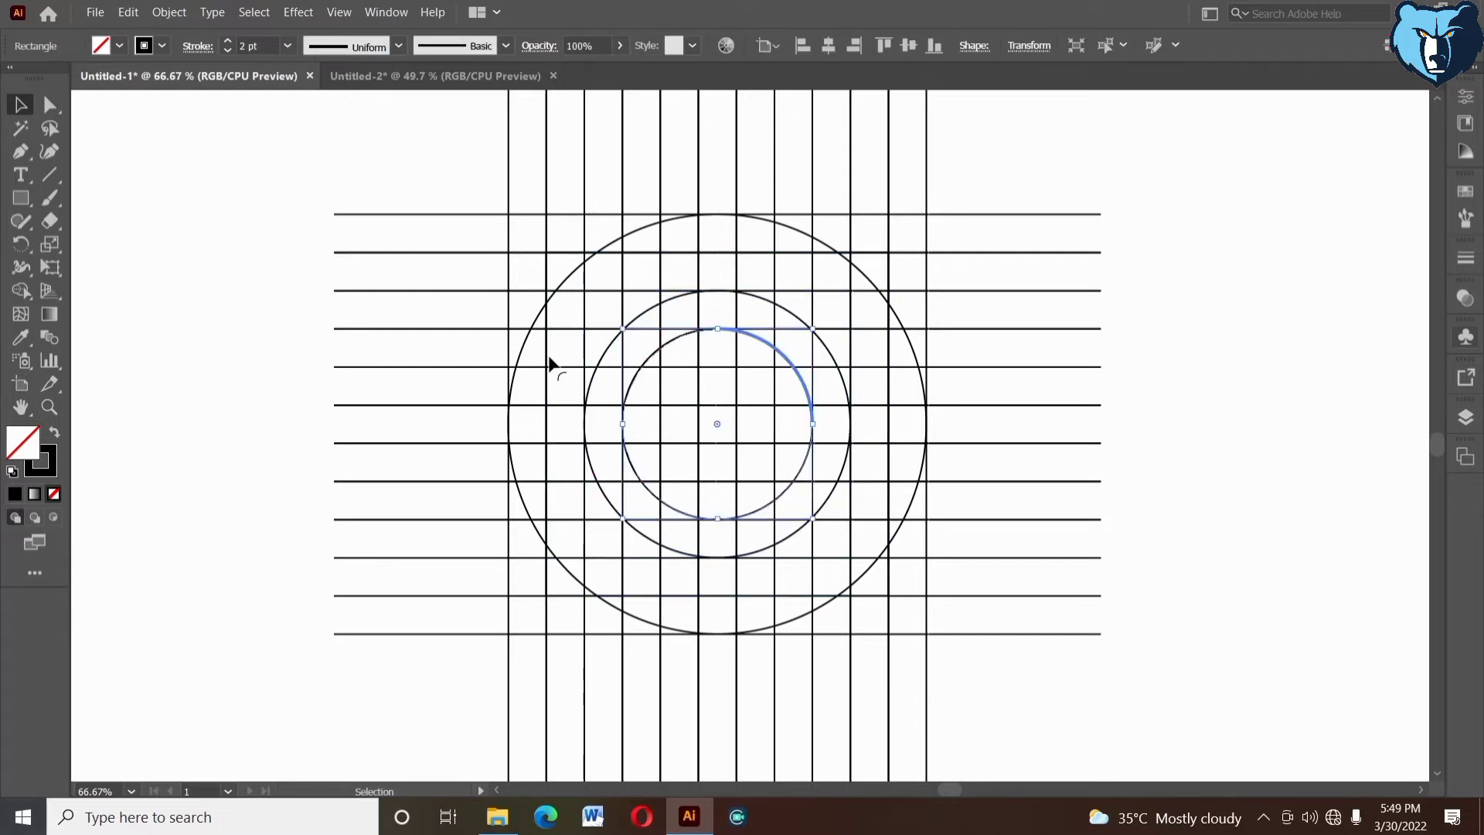
left_click_drag(556, 263, 854, 485)
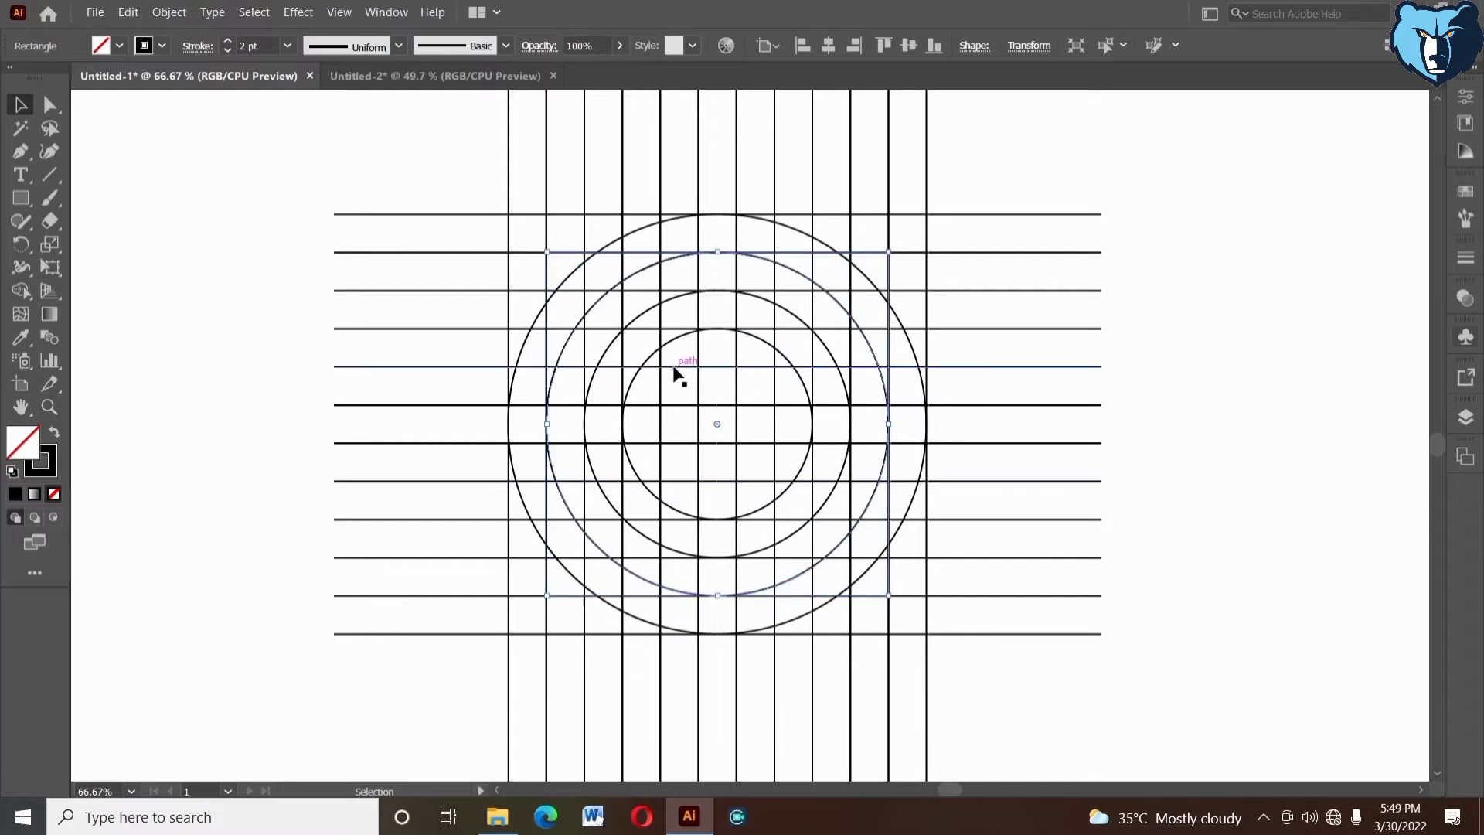
left_click(646, 332)
left_click(1042, 475)
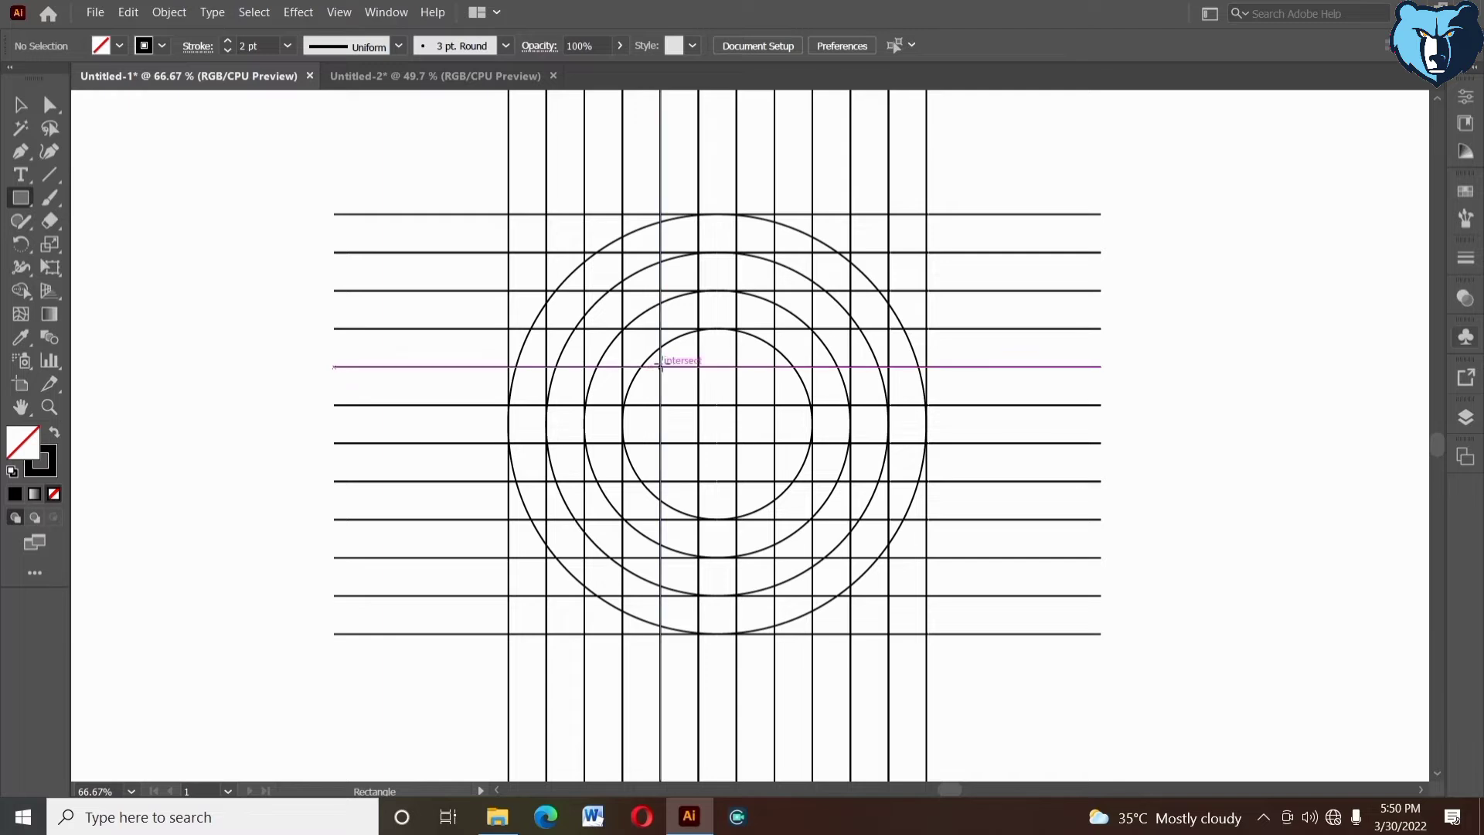
- Draw a three-cell square about 49 mm wide and a one-cell square at the grid's centre, rounding both into circles
left_click_drag(661, 365, 699, 396)
key("ctrl+z")
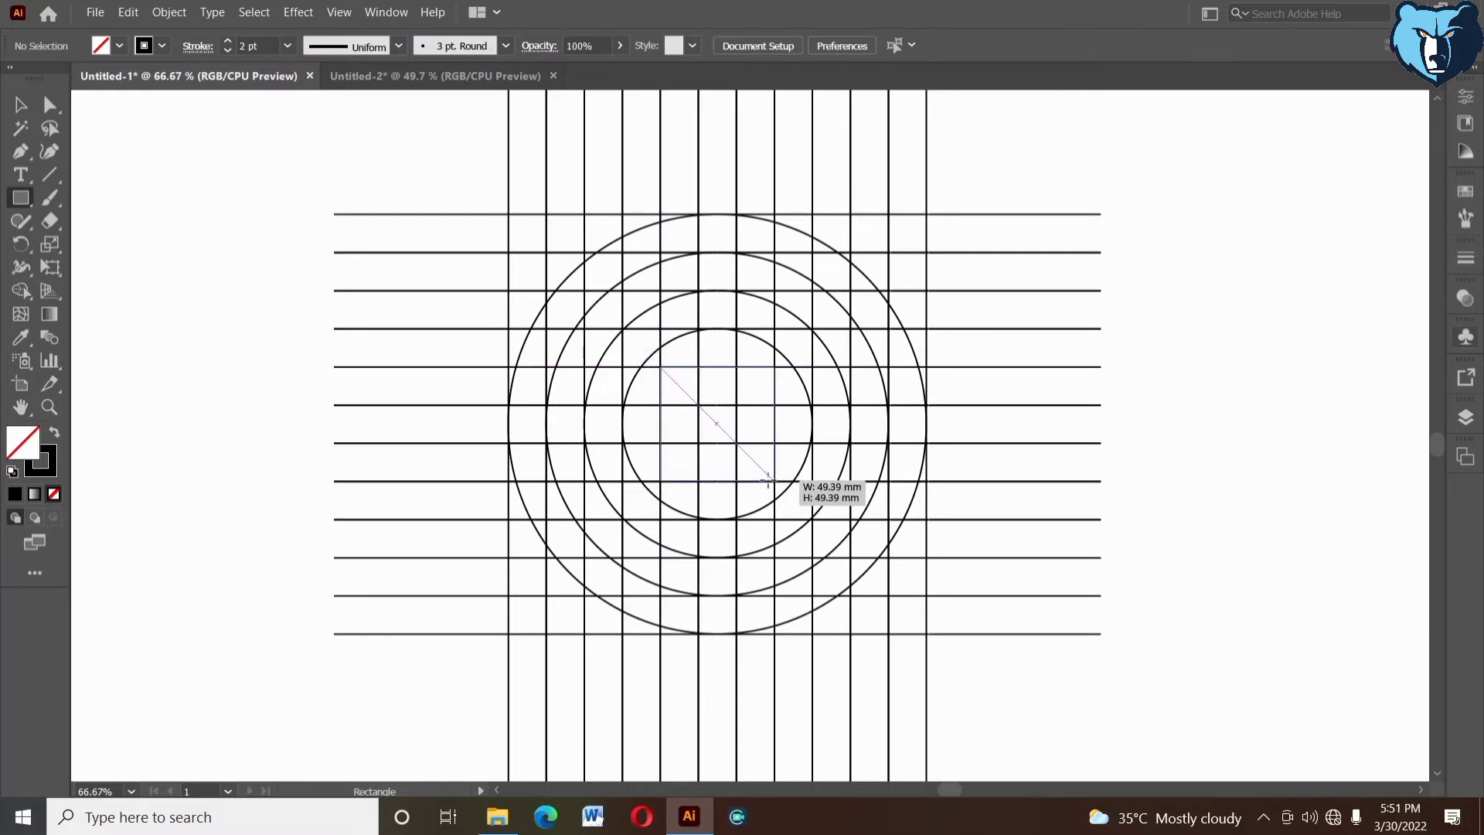
left_click_drag(770, 481, 772, 481)
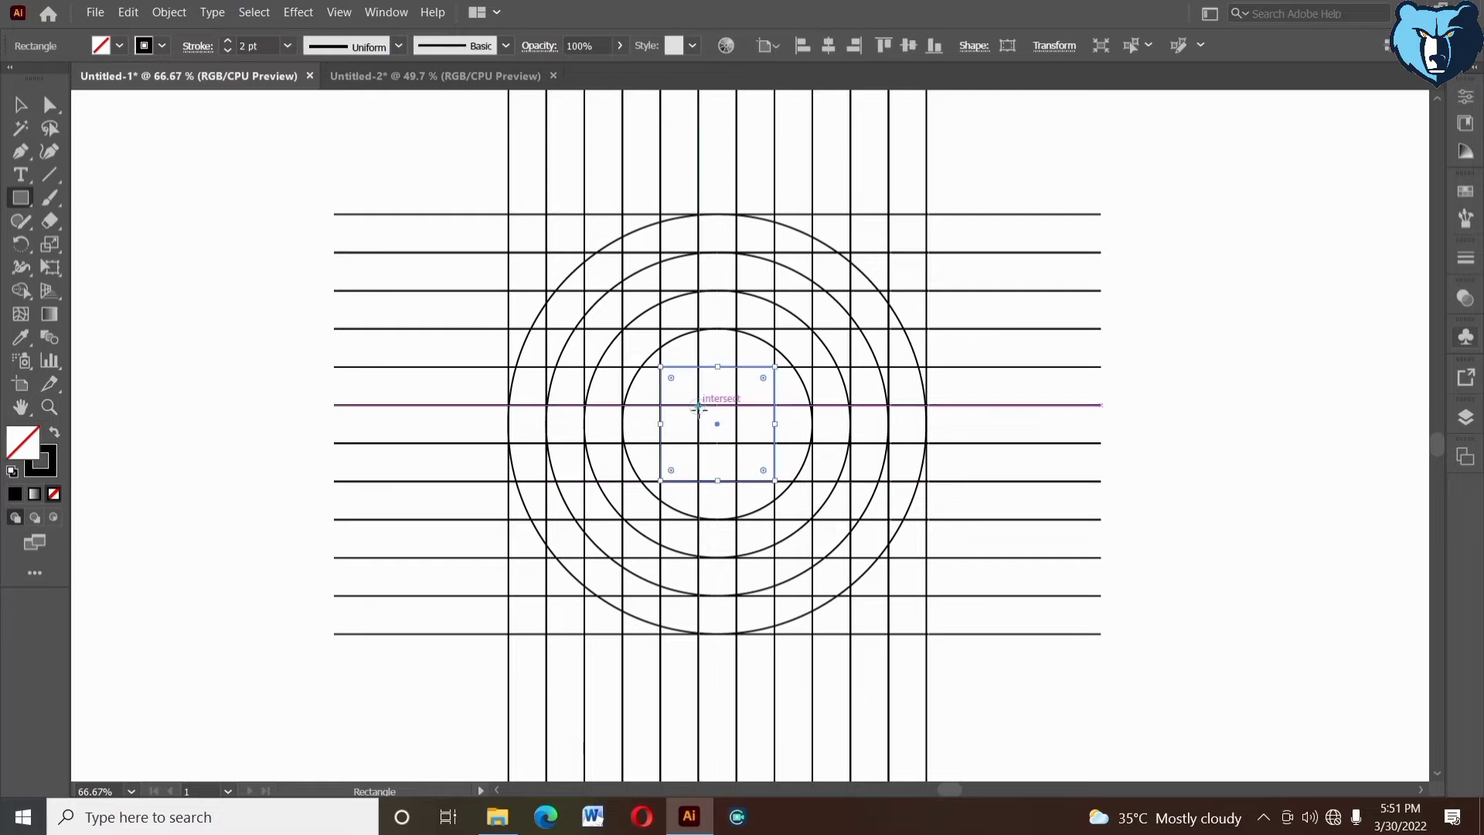
mouse_move(699, 406)
left_mouse_down()
mouse_move(737, 443)
mouse_move(690, 415)
left_mouse_up()
left_click(338, 156)
left_click(671, 367)
left_click(672, 371)
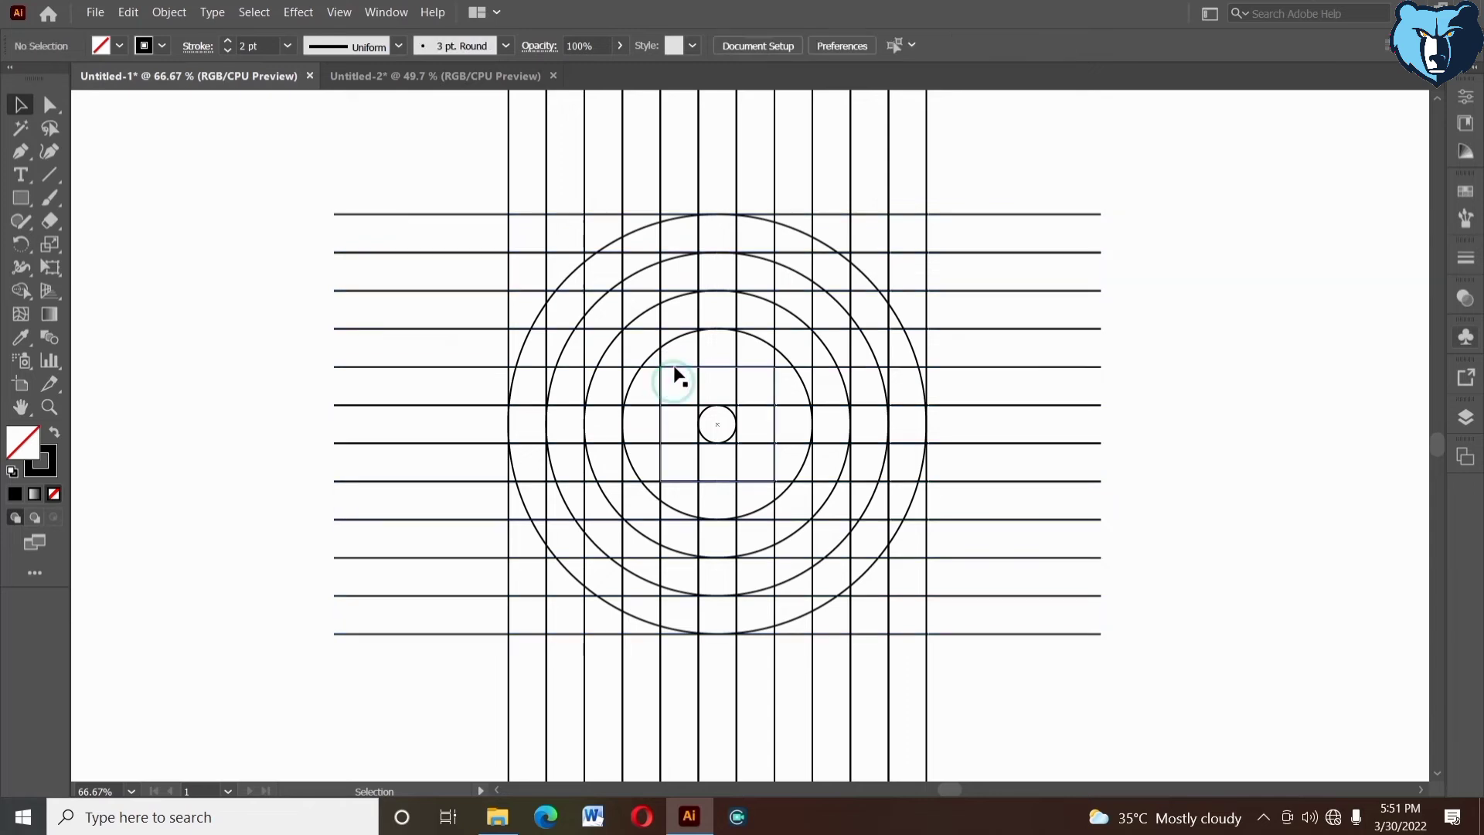
left_click(669, 368)
left_click(1233, 462)
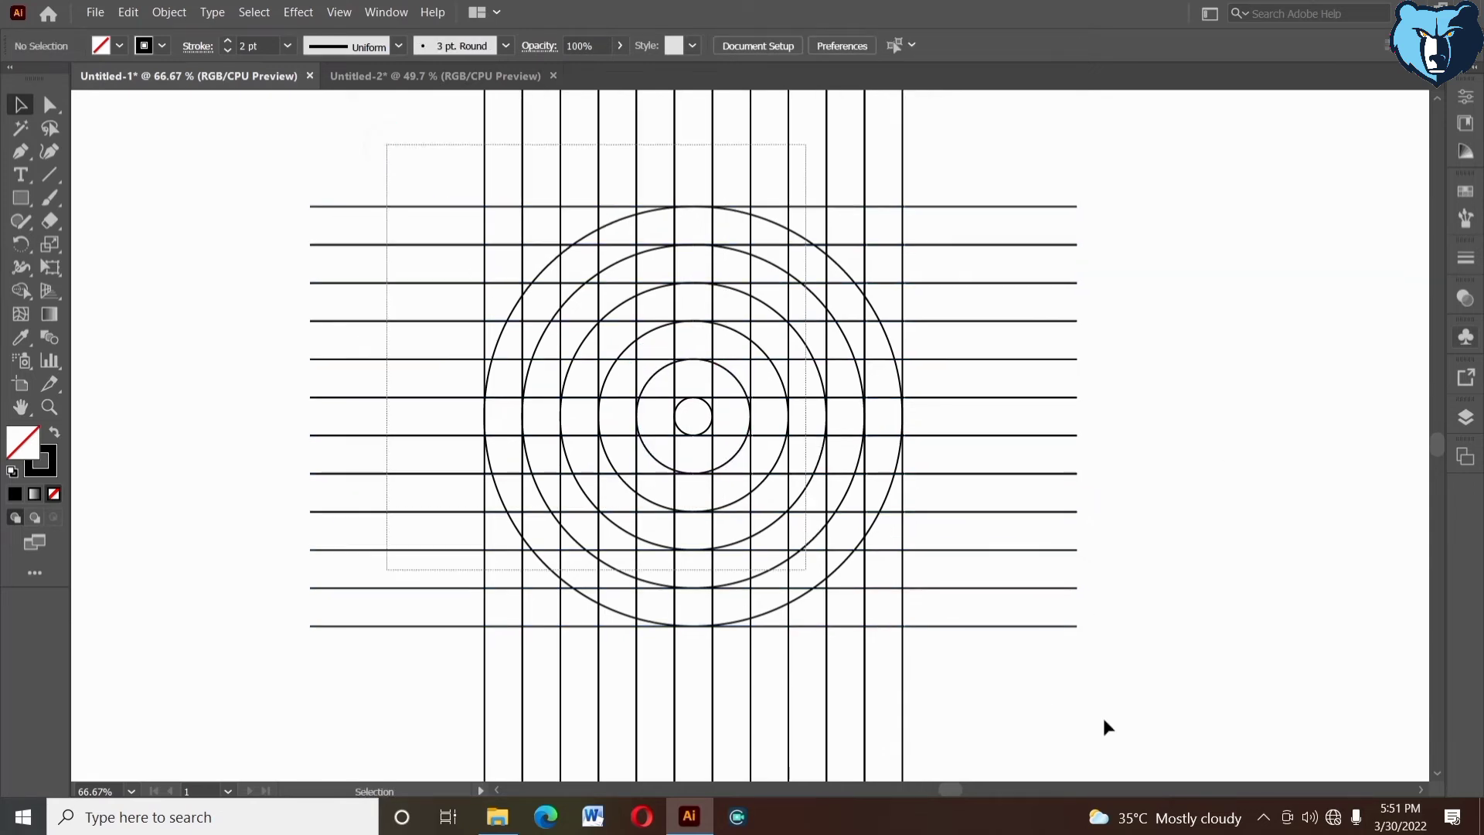
- Center-align all grid lines and circles horizontally and vertically, and group them
key("ctrl+a")
left_click(829, 44)
left_click(909, 46)
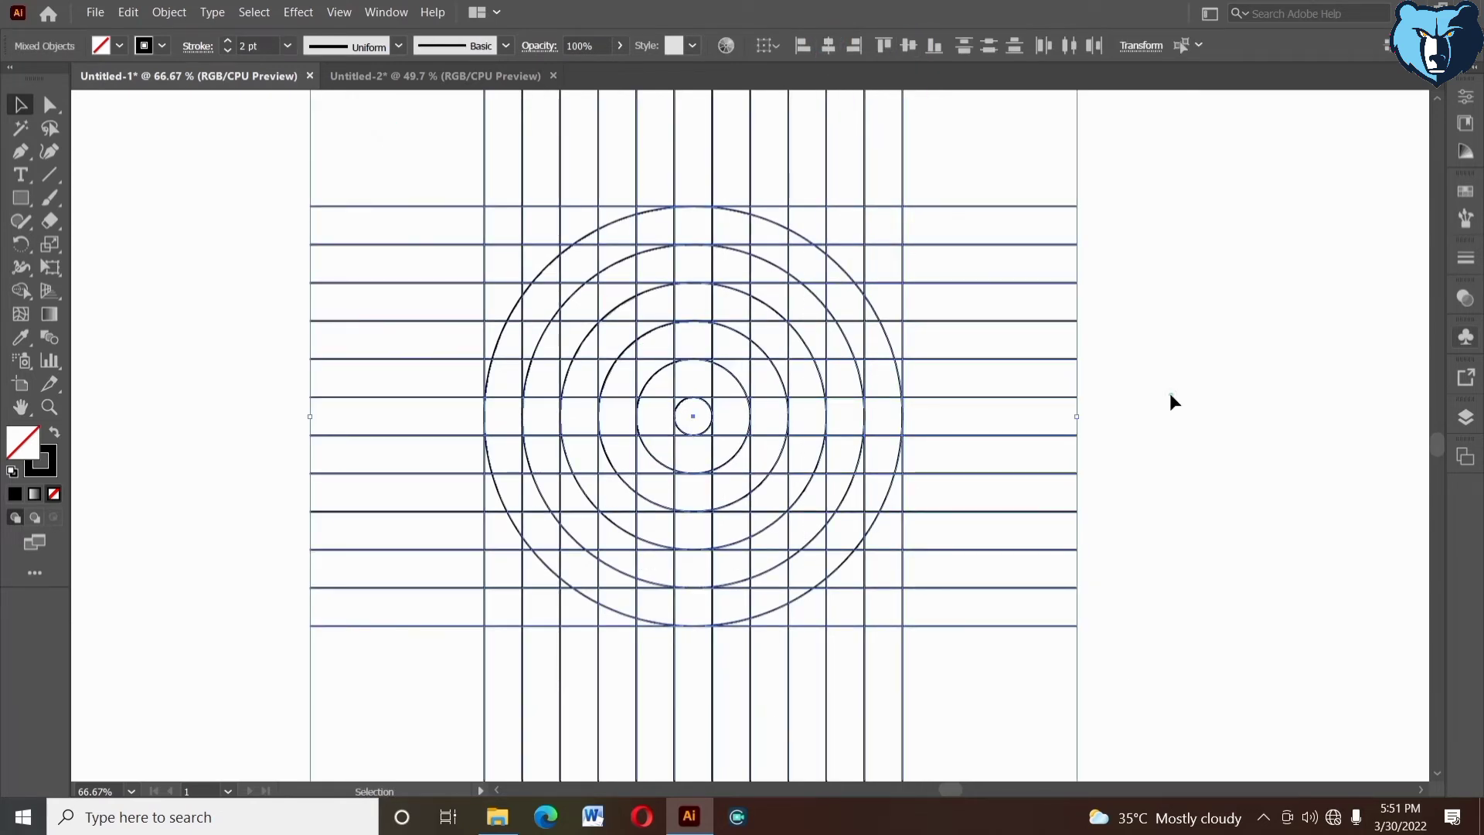
left_click(1172, 395)
left_click_drag(1171, 395, 1177, 402)
left_click(938, 391, "alt")
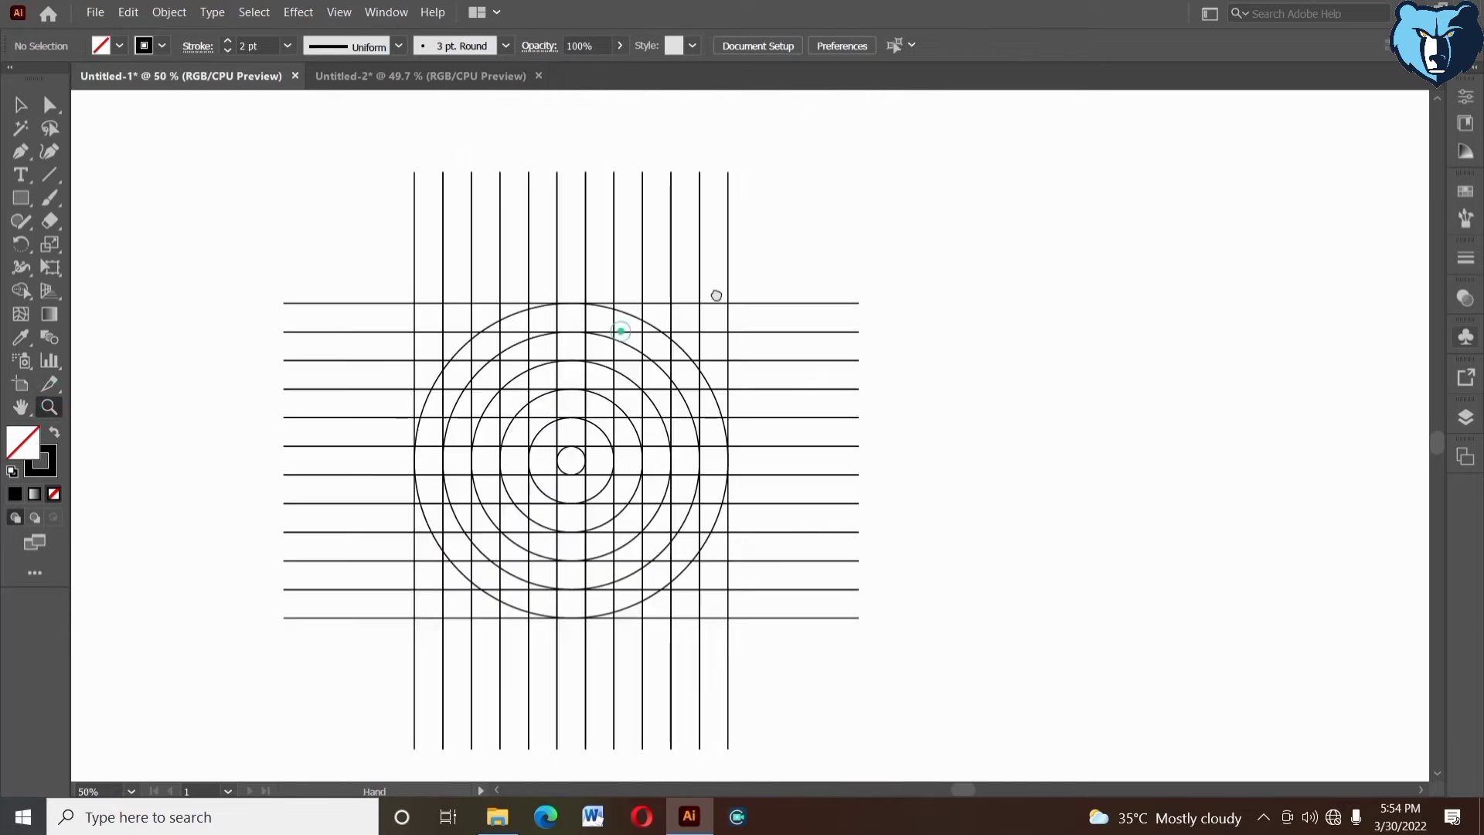
left_click_drag(376, 201, 363, 198)
right_click(363, 197)
left_click(388, 321)
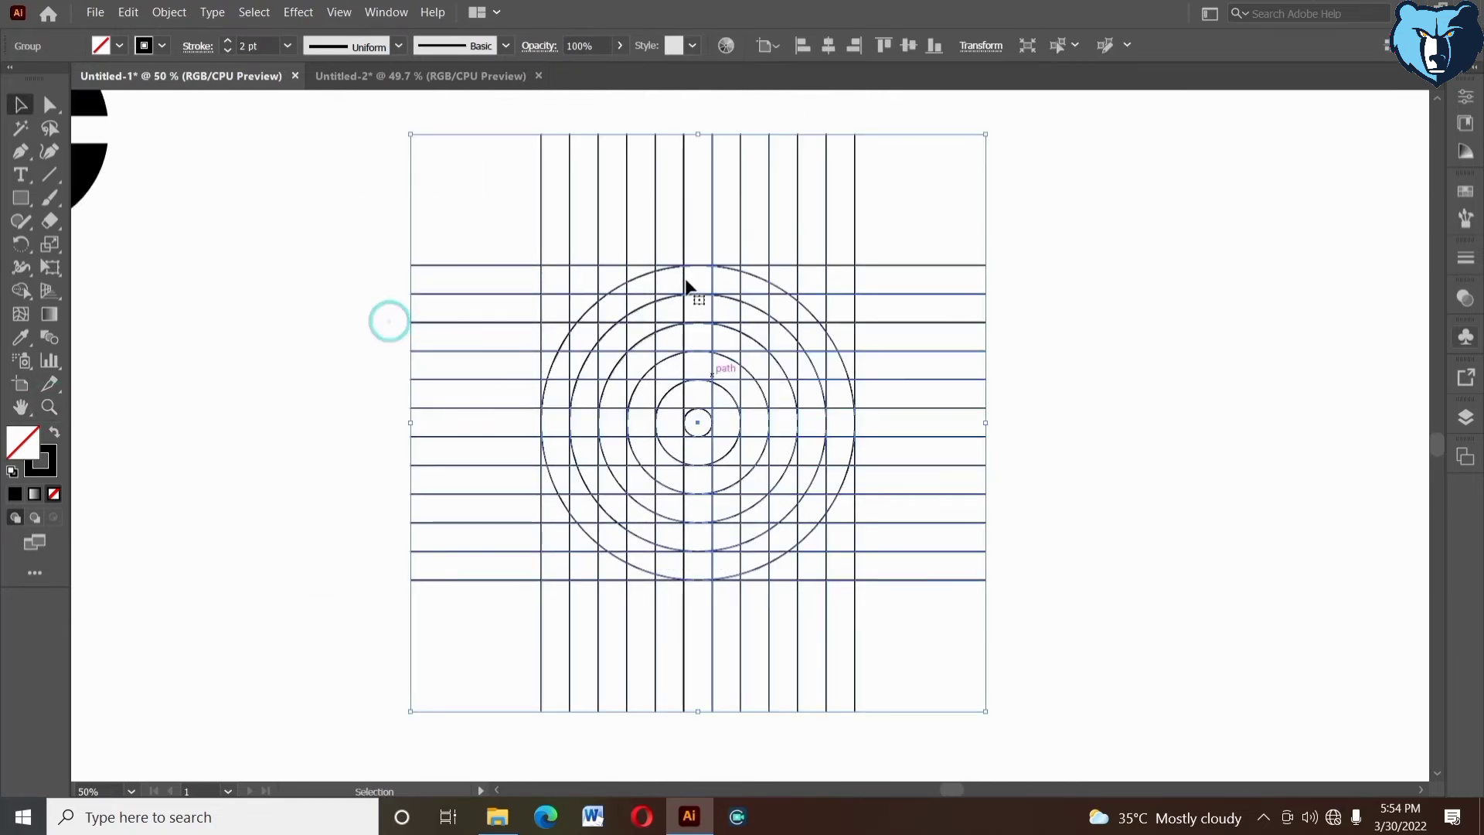
- Duplicate the grouped grid of lines and circles to the right of the original
left_click_drag(710, 263, 1312, 329)
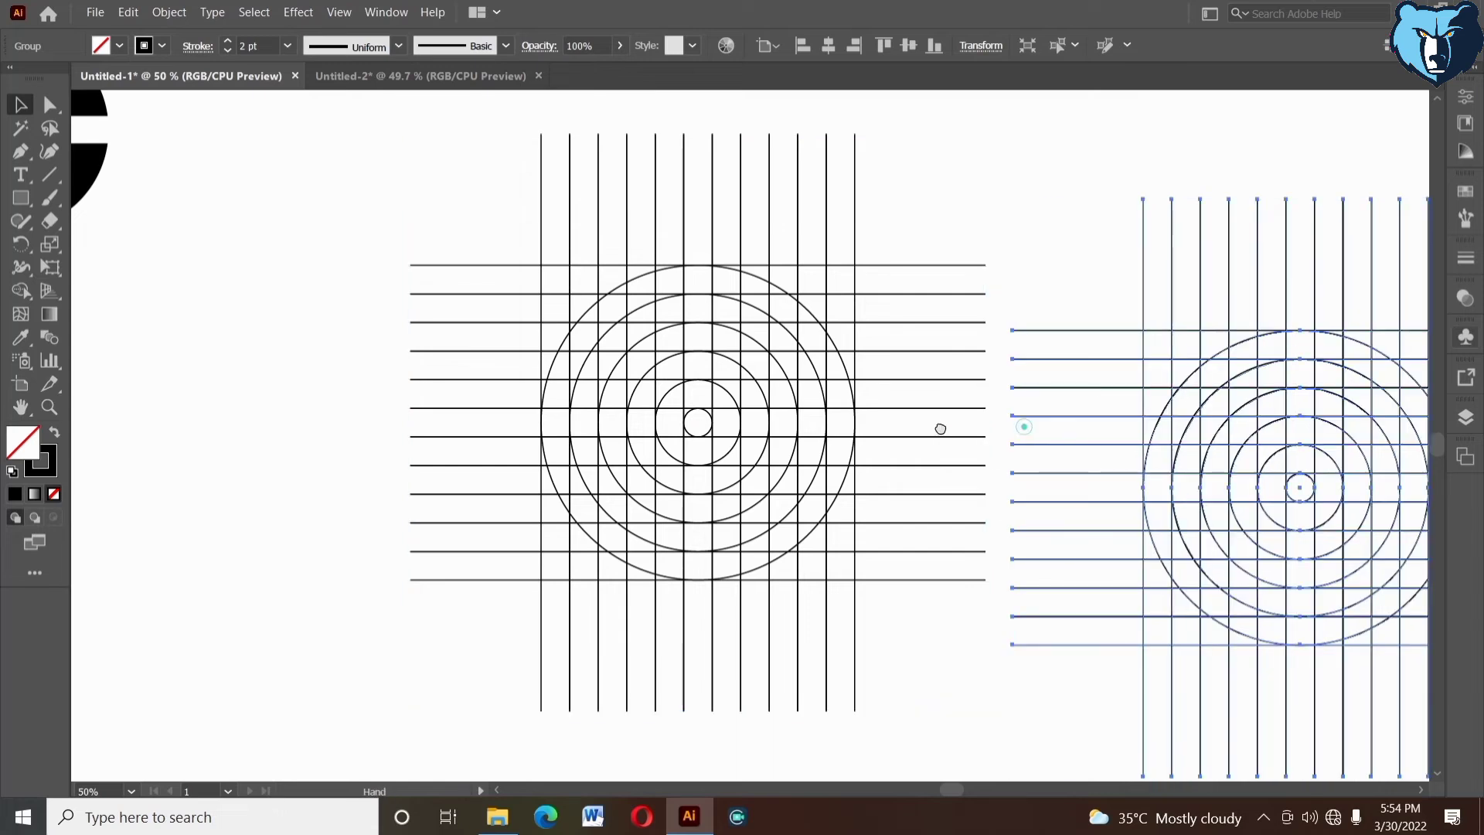
left_click_drag(1217, 427, 951, 586)
key("z")
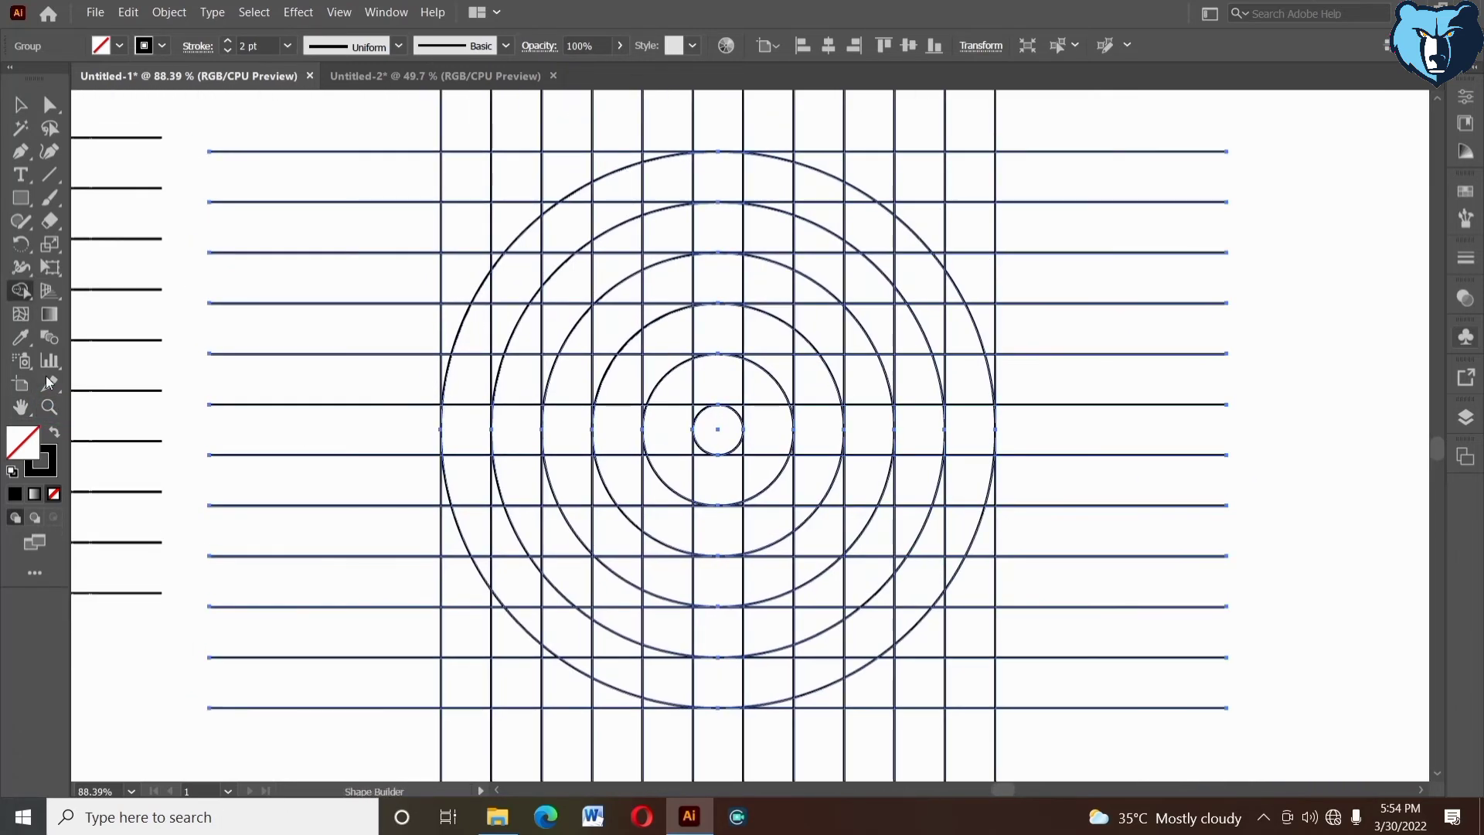
- With a black fill and no stroke, merge the U-shaped band around the smallest circle, extending both arms to the outer circle with Shape Builder
left_click(54, 433)
left_click_drag(686, 387, 971, 391)
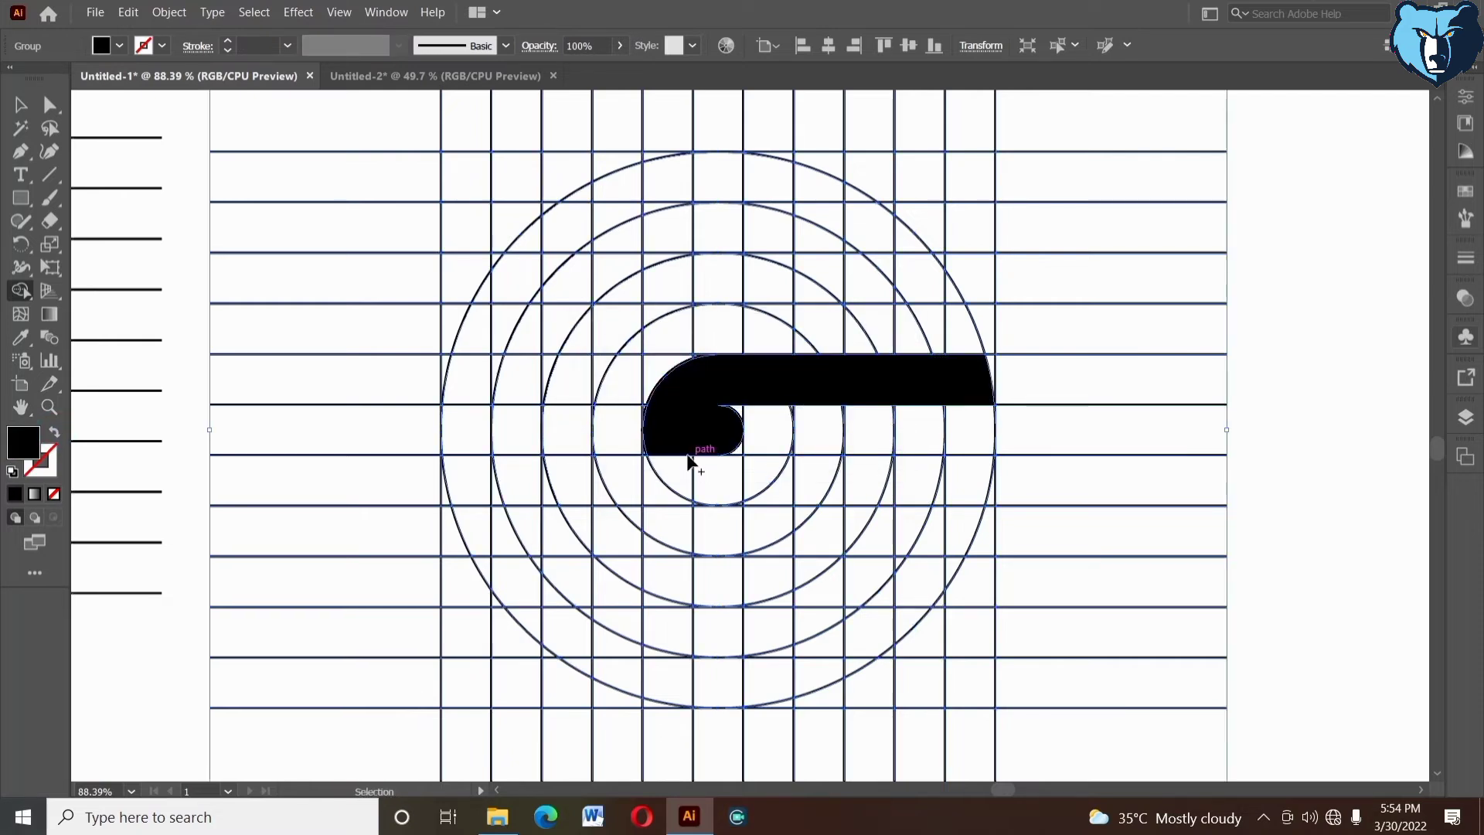
mouse_move(898, 475)
left_mouse_down()
mouse_move(735, 494)
mouse_move(755, 503)
left_mouse_up()
- Merge the middle band's upper arm and the outer ring, sweeping from its upper right around to its lower right with Shape Builder
mouse_move(921, 294)
left_mouse_down()
mouse_move(756, 295)
mouse_move(906, 267)
mouse_move(630, 319)
left_mouse_up()
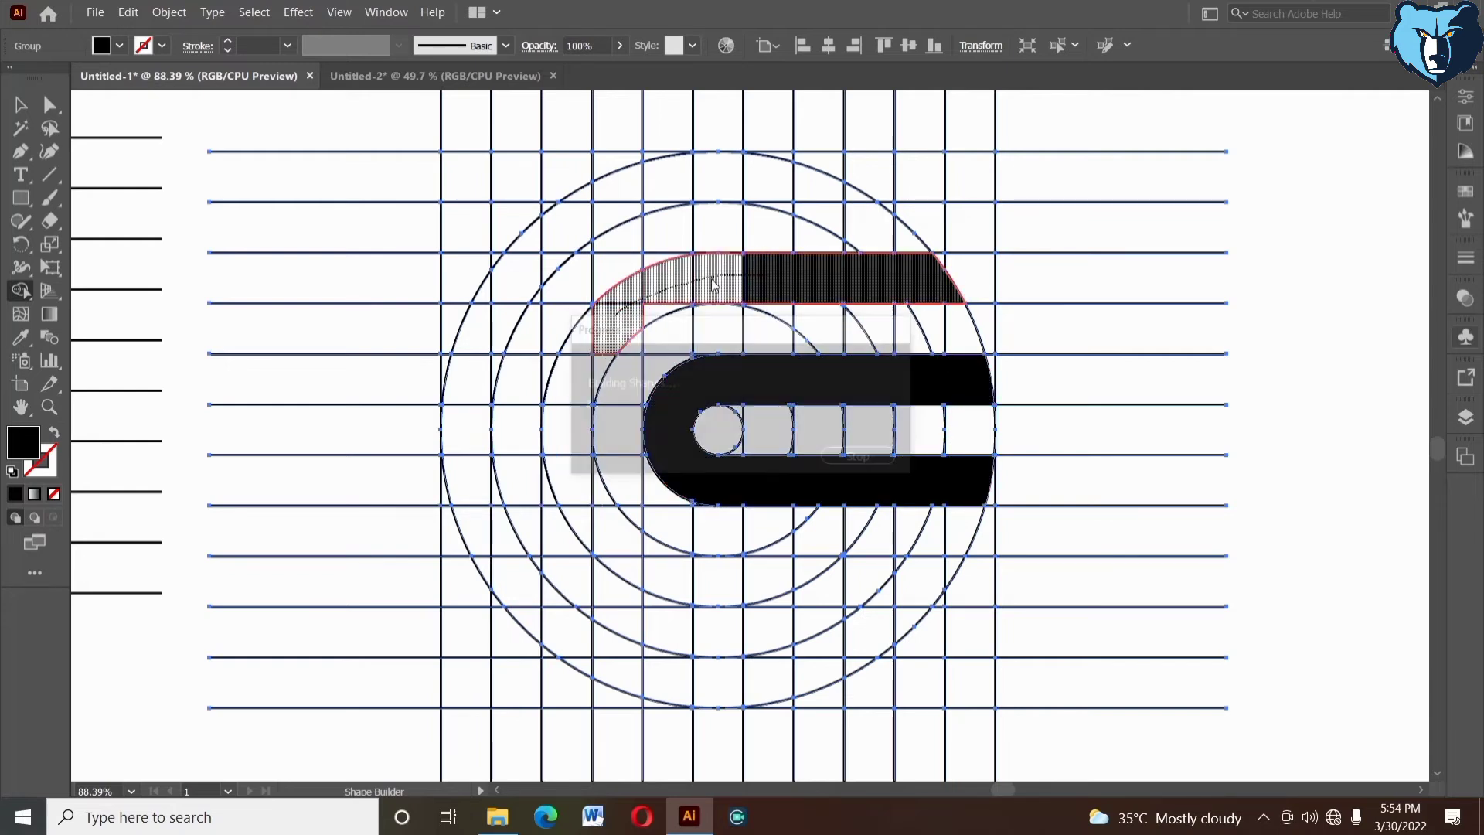
mouse_move(642, 189)
left_mouse_down()
mouse_move(717, 187)
mouse_move(573, 244)
left_mouse_up()
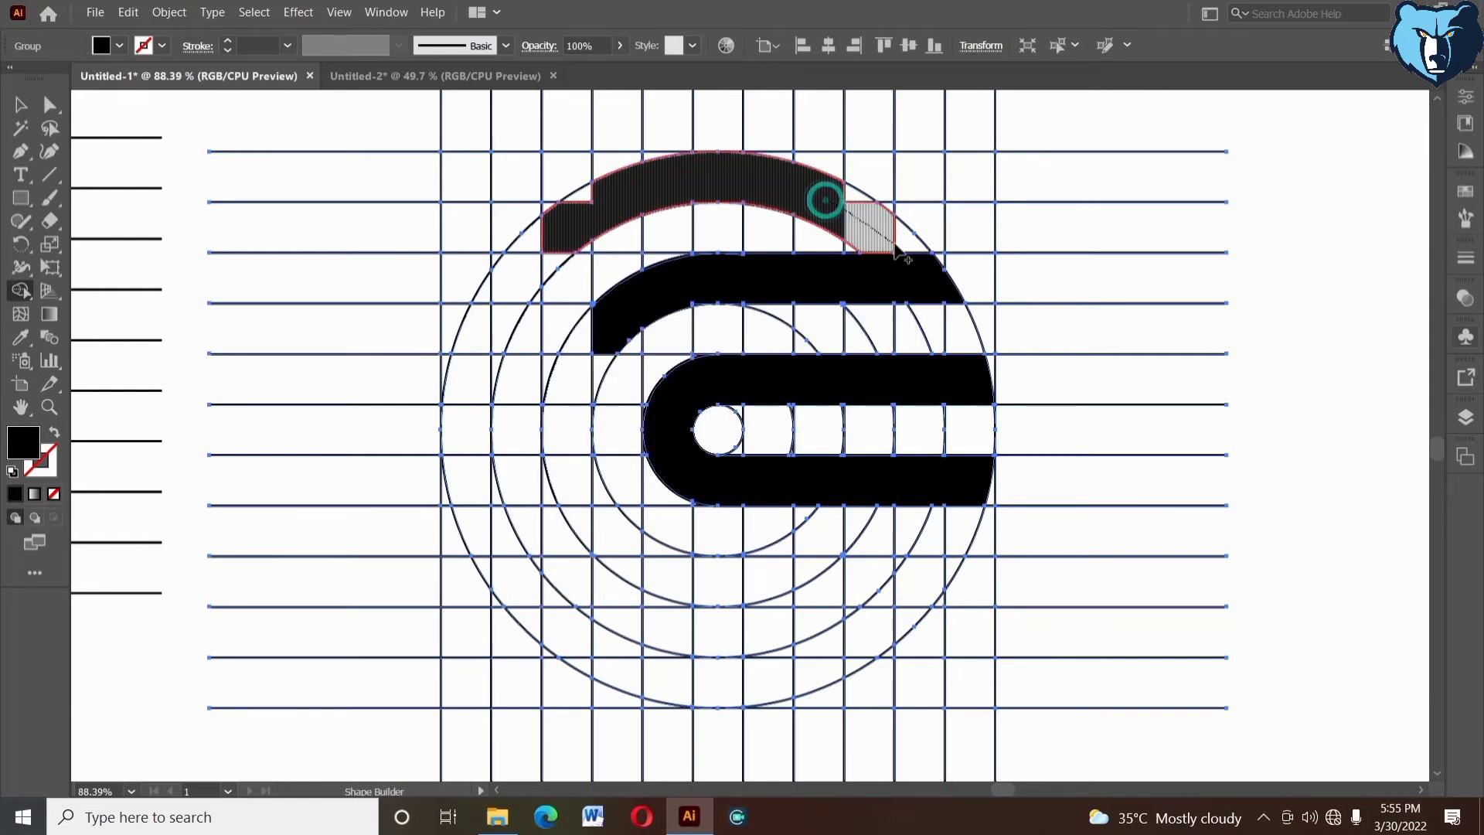
left_click_drag(913, 264, 928, 282)
left_click_drag(573, 225, 477, 336)
mouse_move(558, 240)
left_mouse_down()
mouse_move(485, 306)
mouse_move(473, 348)
left_mouse_up()
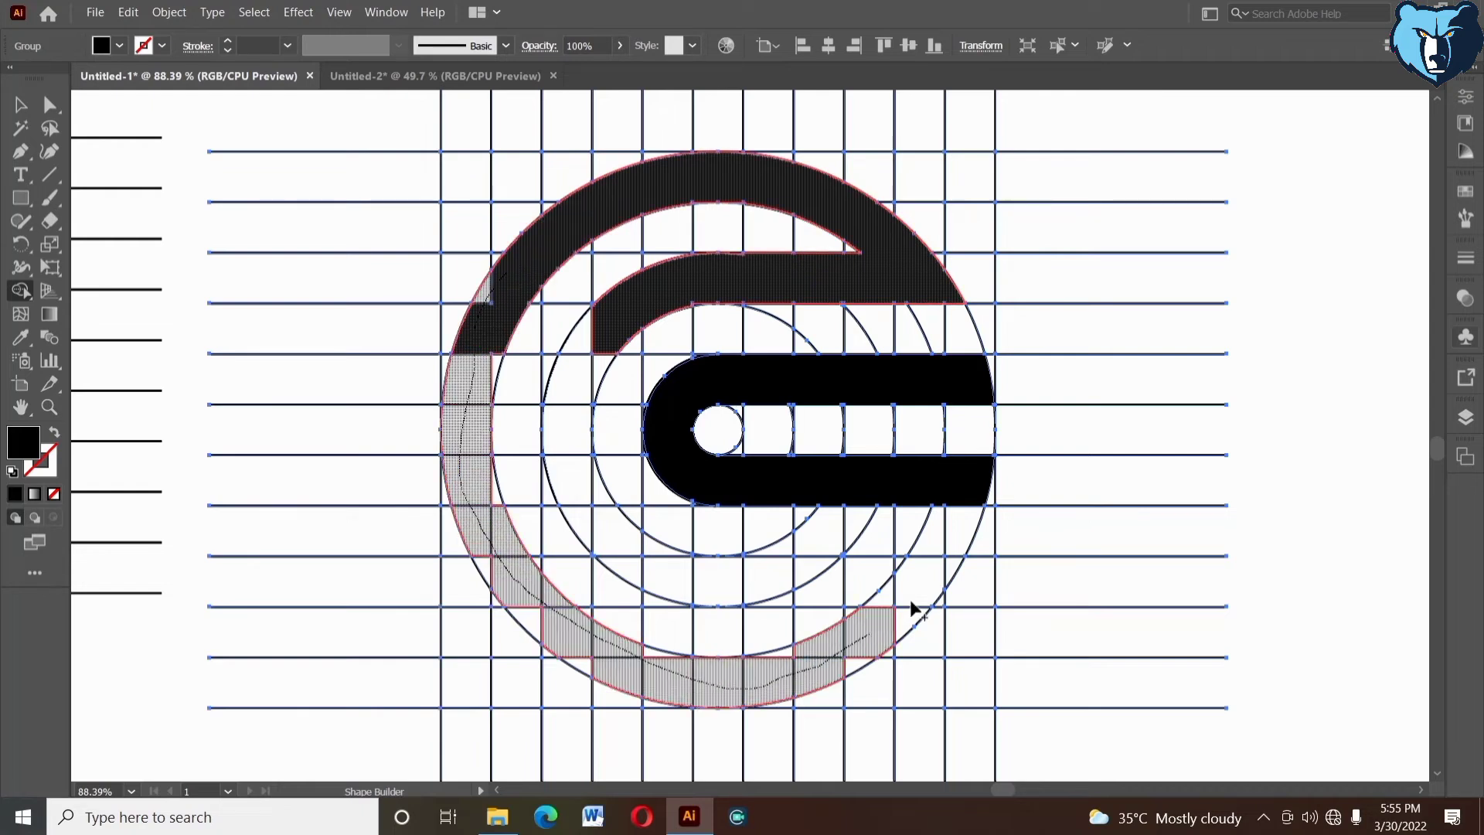
left_click_drag(945, 576, 944, 576)
- Merge the middle band's lower arm into the outer ring and fill the ring's remaining notches
left_click_drag(637, 570, 951, 570)
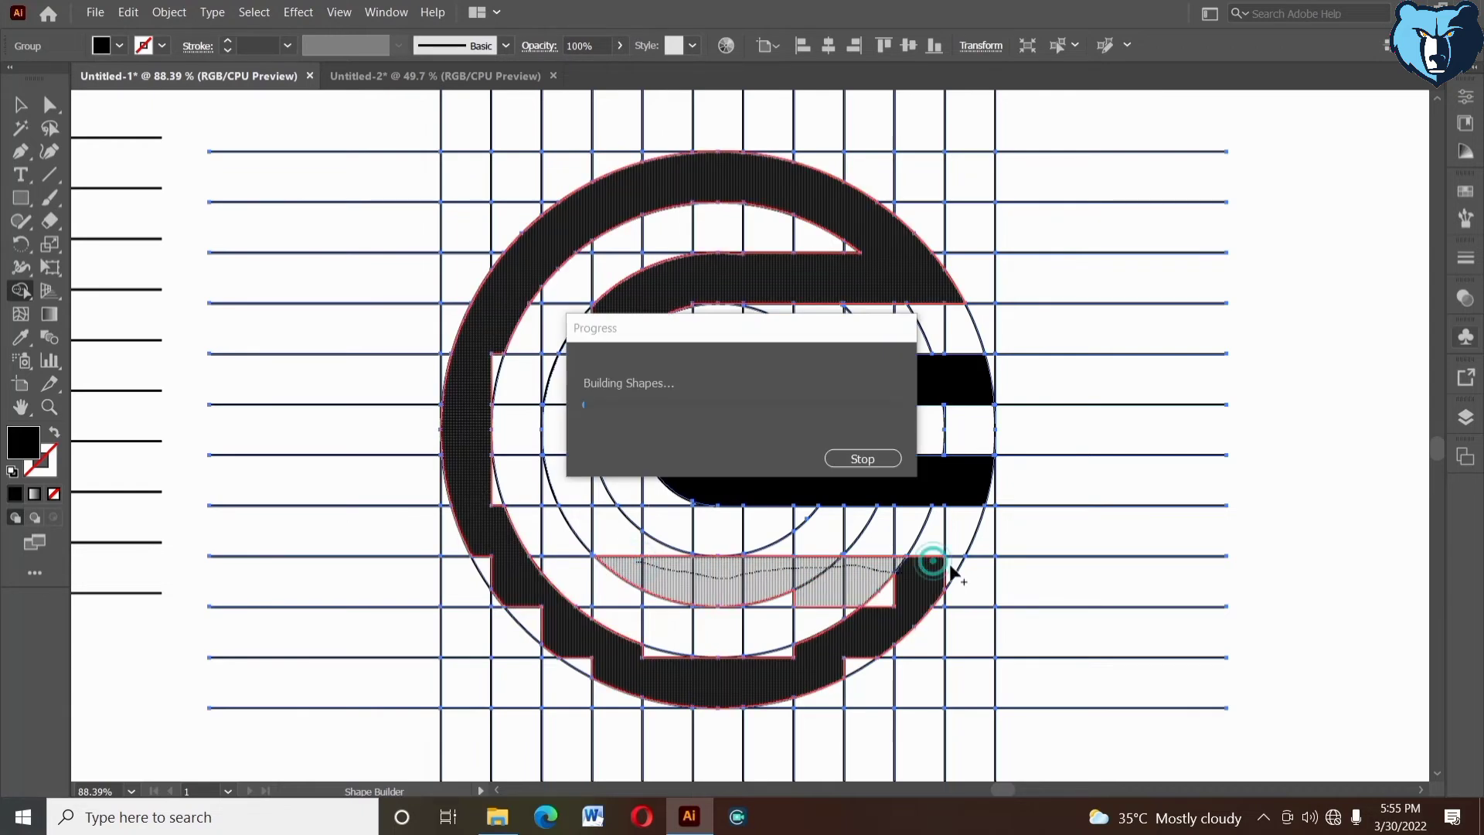
left_click_drag(852, 590, 907, 612)
left_click_drag(773, 659, 845, 649)
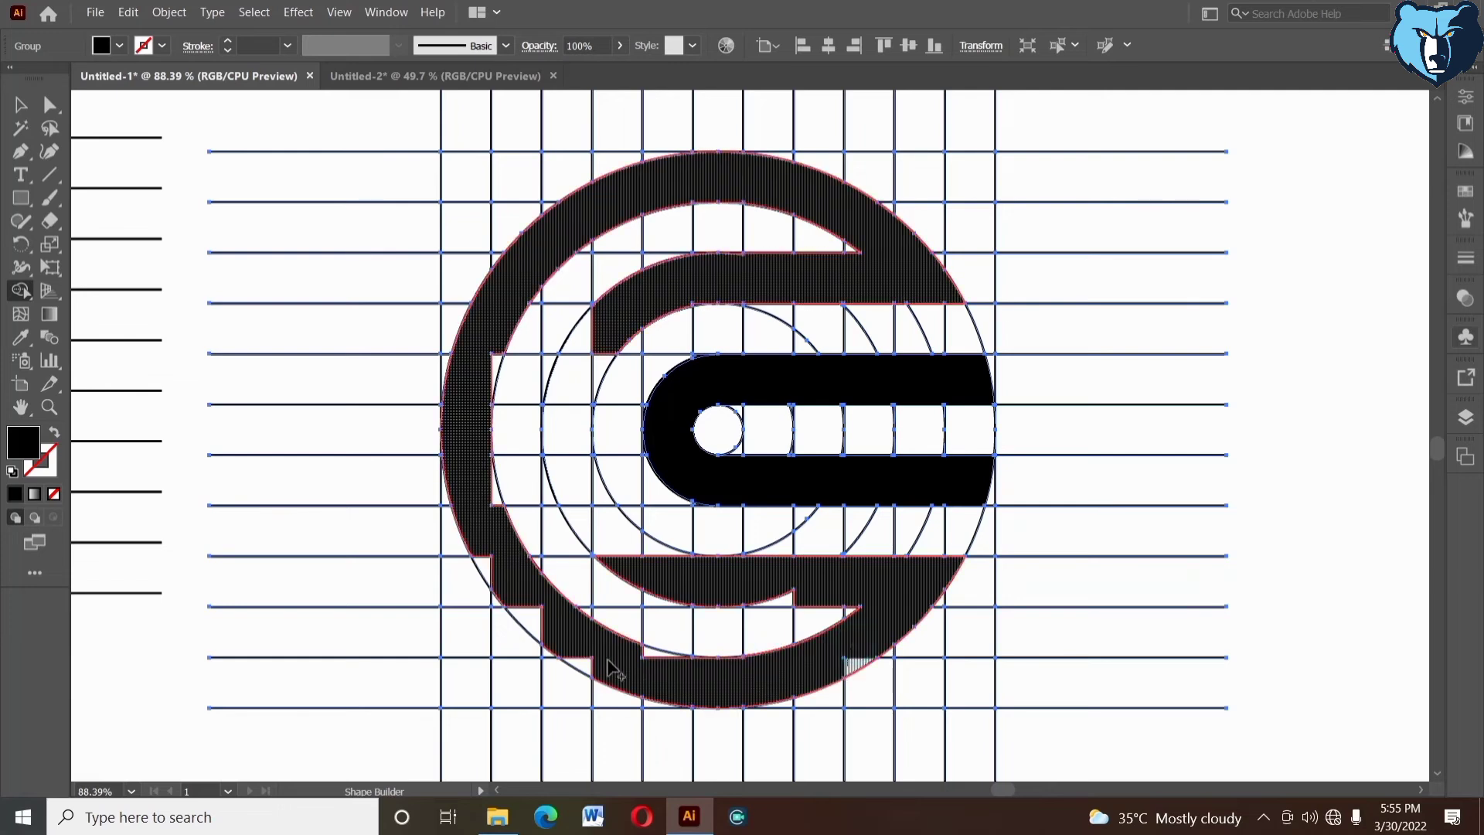
left_click_drag(613, 668, 662, 671)
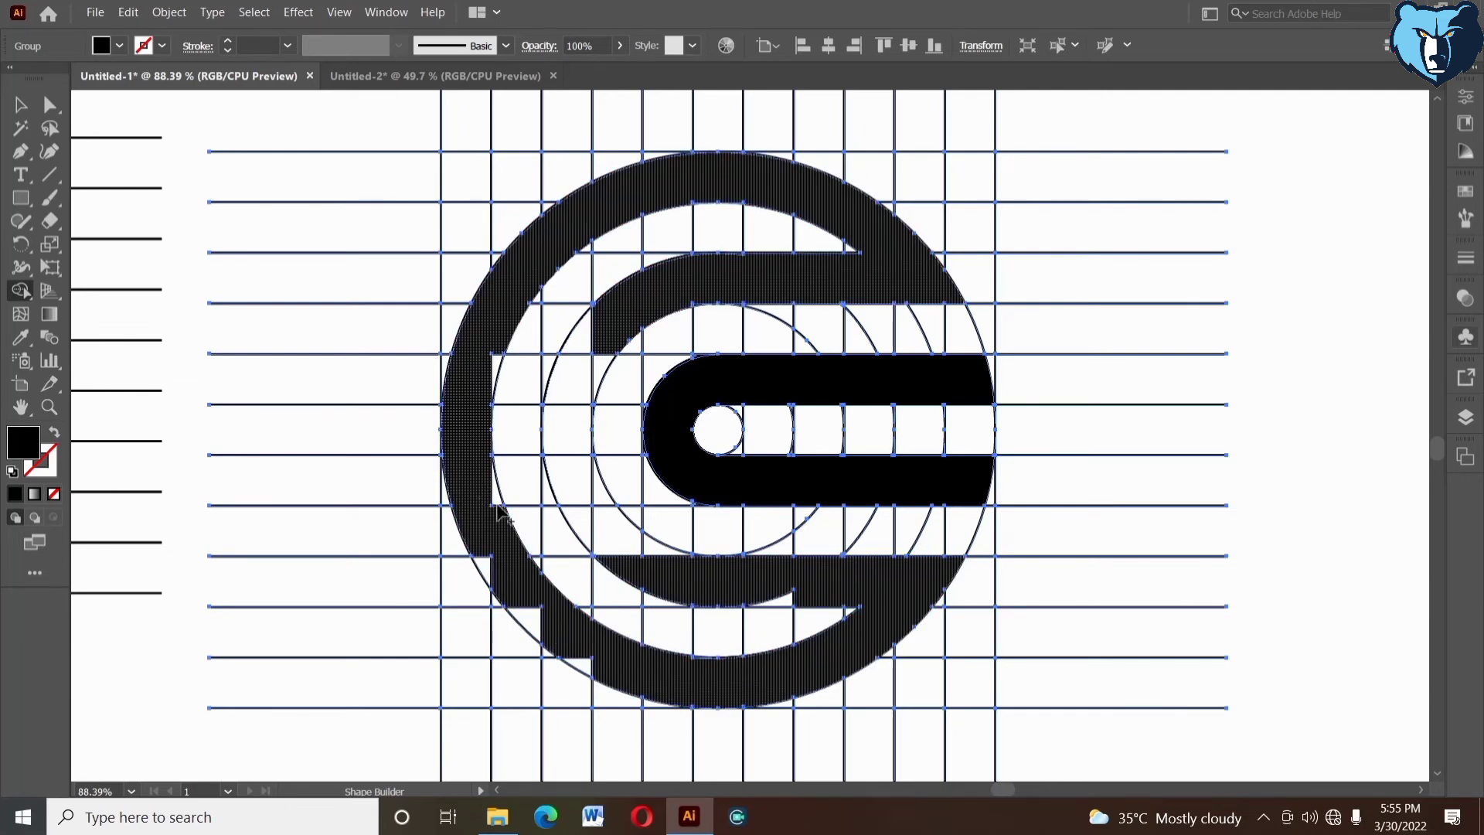
left_click_drag(486, 537, 512, 595)
left_click_drag(596, 667, 600, 668)
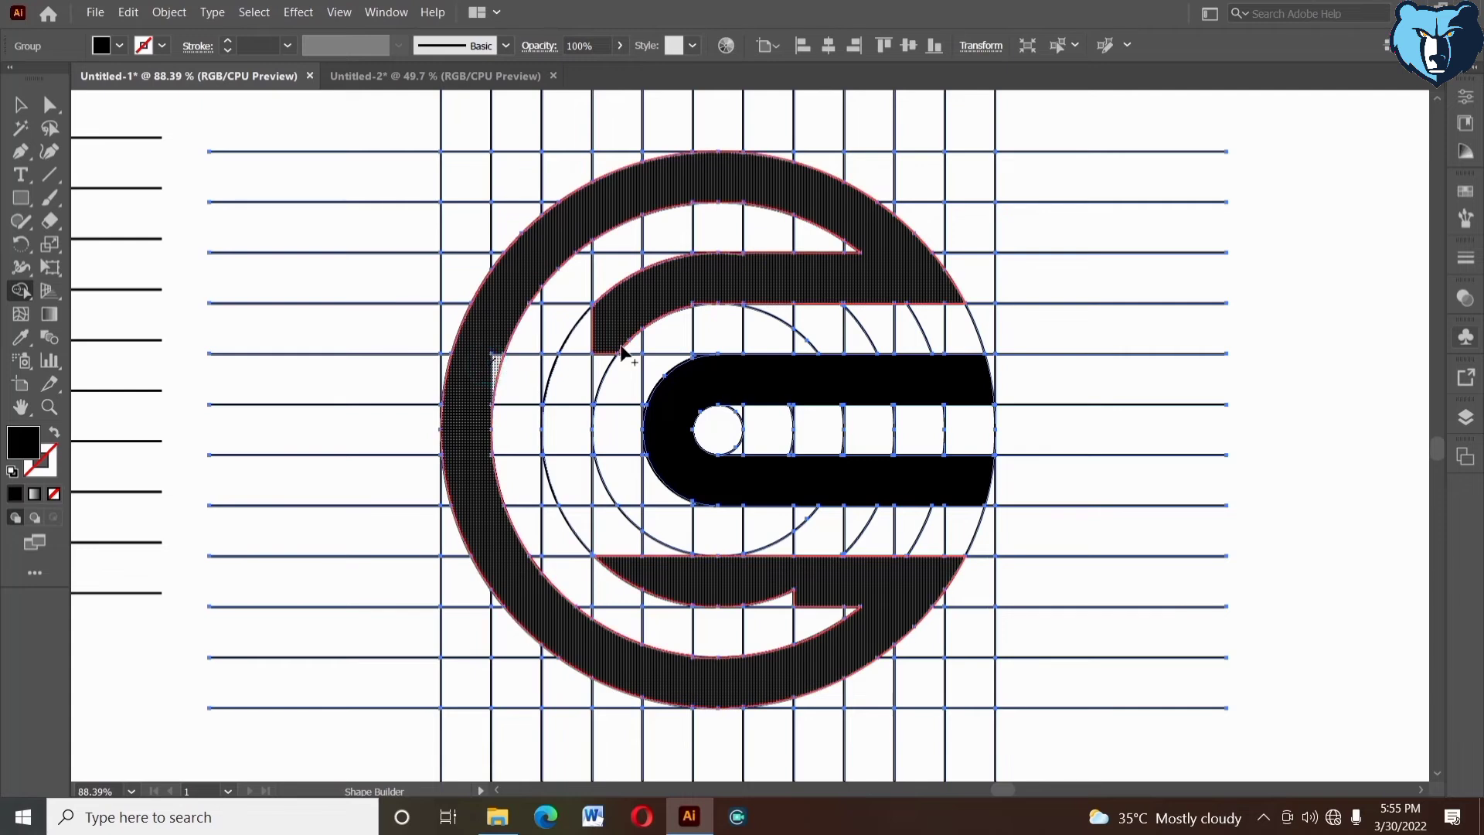
- Merge the middle band's left curve with its upper and lower arms, filling the remaining gap, and deselect the artwork
left_click_drag(603, 337, 607, 522)
mouse_move(567, 474)
left_mouse_down()
mouse_move(580, 519)
mouse_move(705, 574)
left_mouse_up()
left_click_drag(752, 580, 818, 586)
key("v")
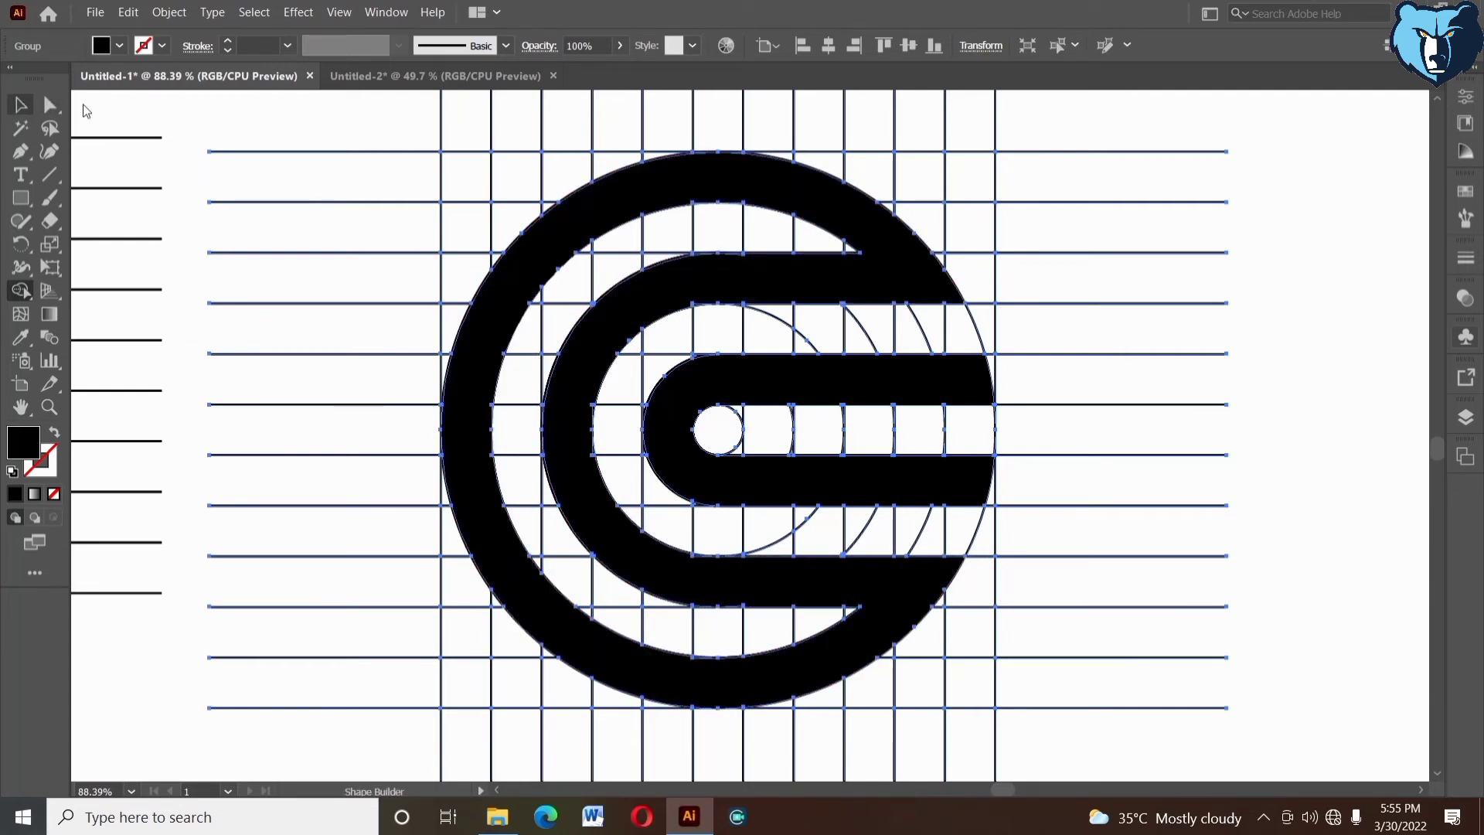
left_click(242, 117)
- Cut the finished black mark out of the ungrouped grid copy and delete the leftover lines
key("plus")
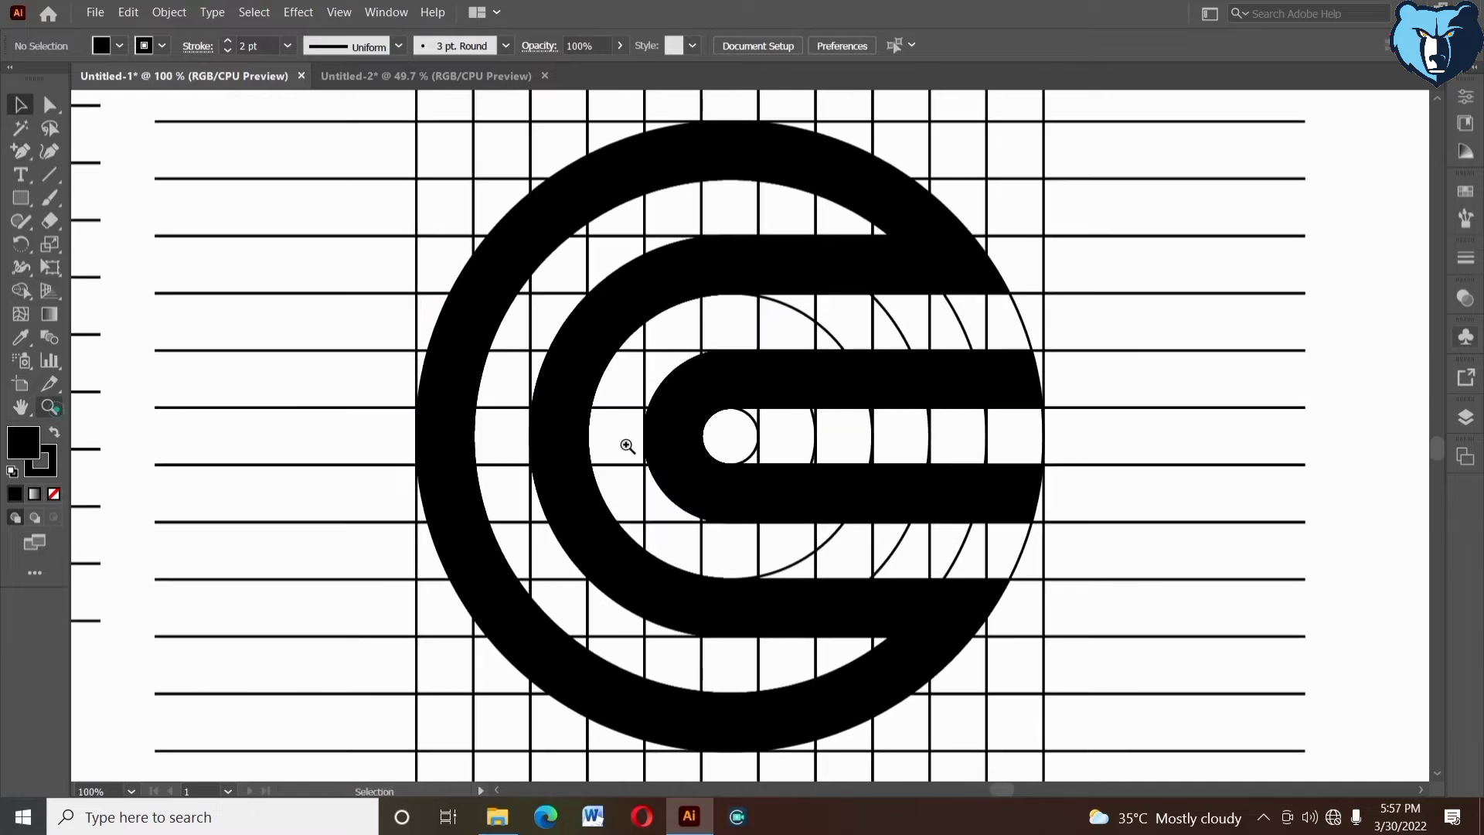
left_click(631, 446, "alt")
right_click(638, 337)
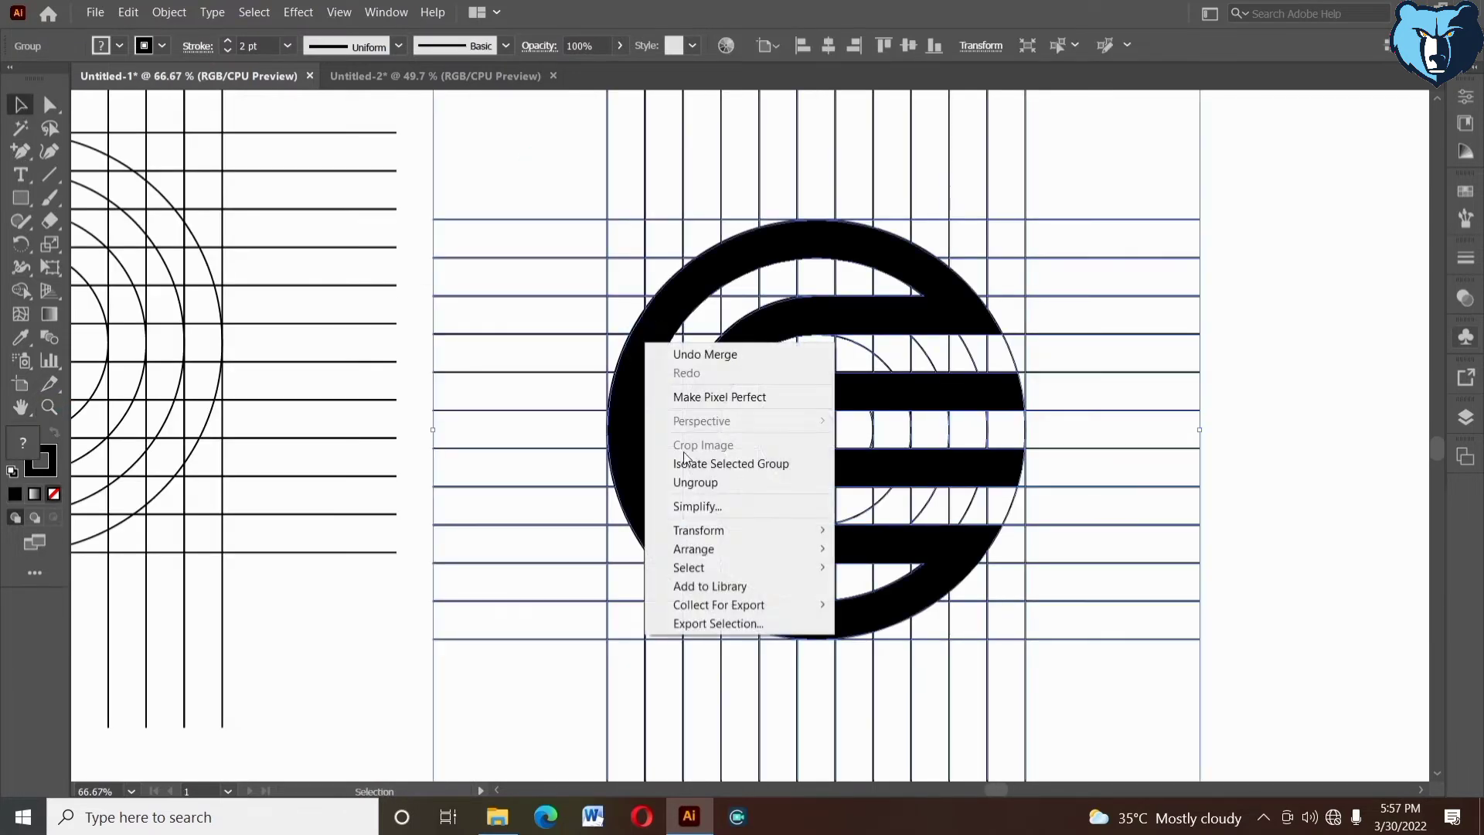
left_click(580, 155)
left_click(788, 395)
left_click(128, 12)
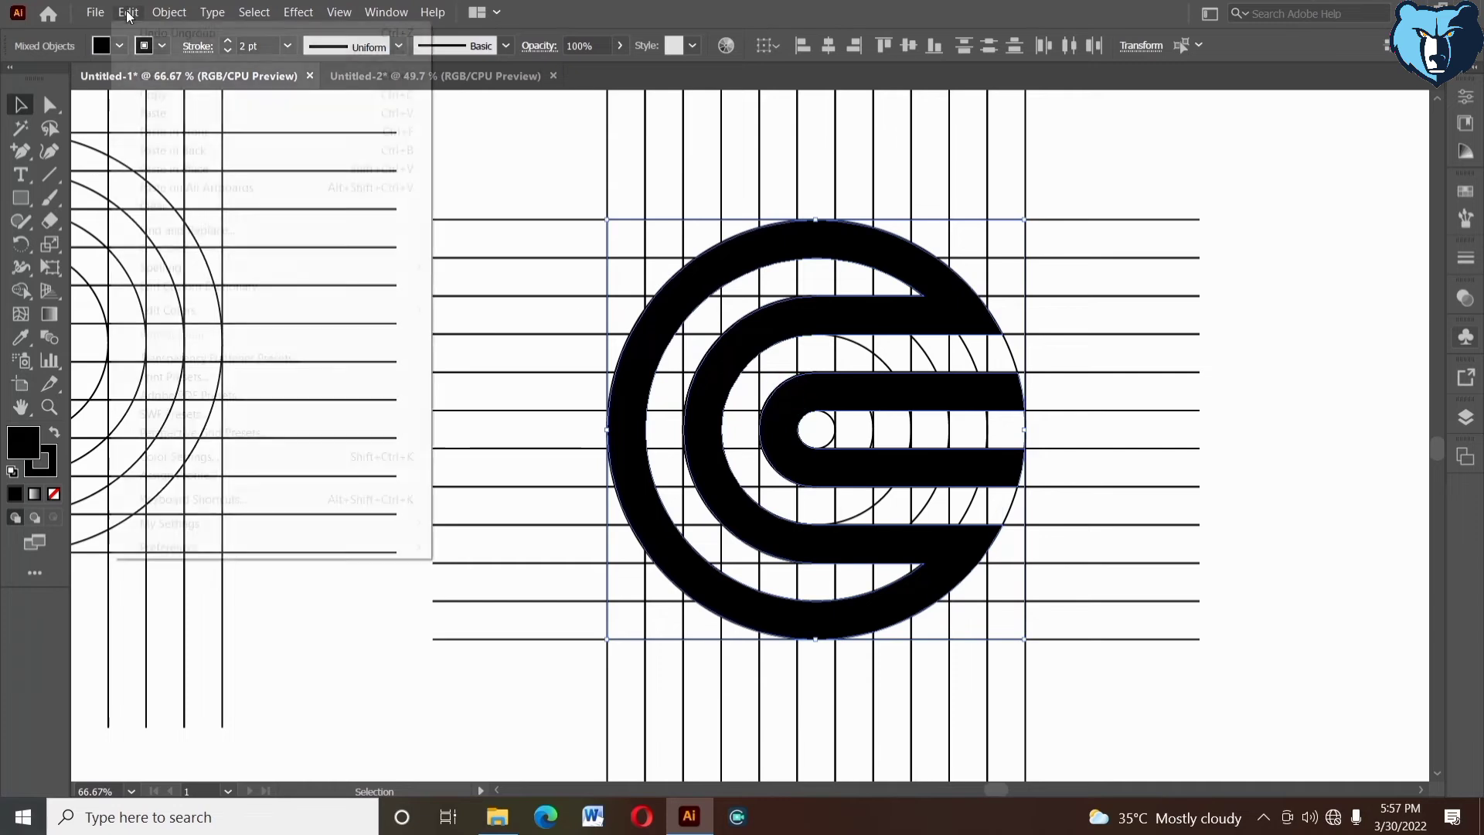
left_click(147, 75)
left_click_drag(506, 157, 1151, 726)
key("Delete")
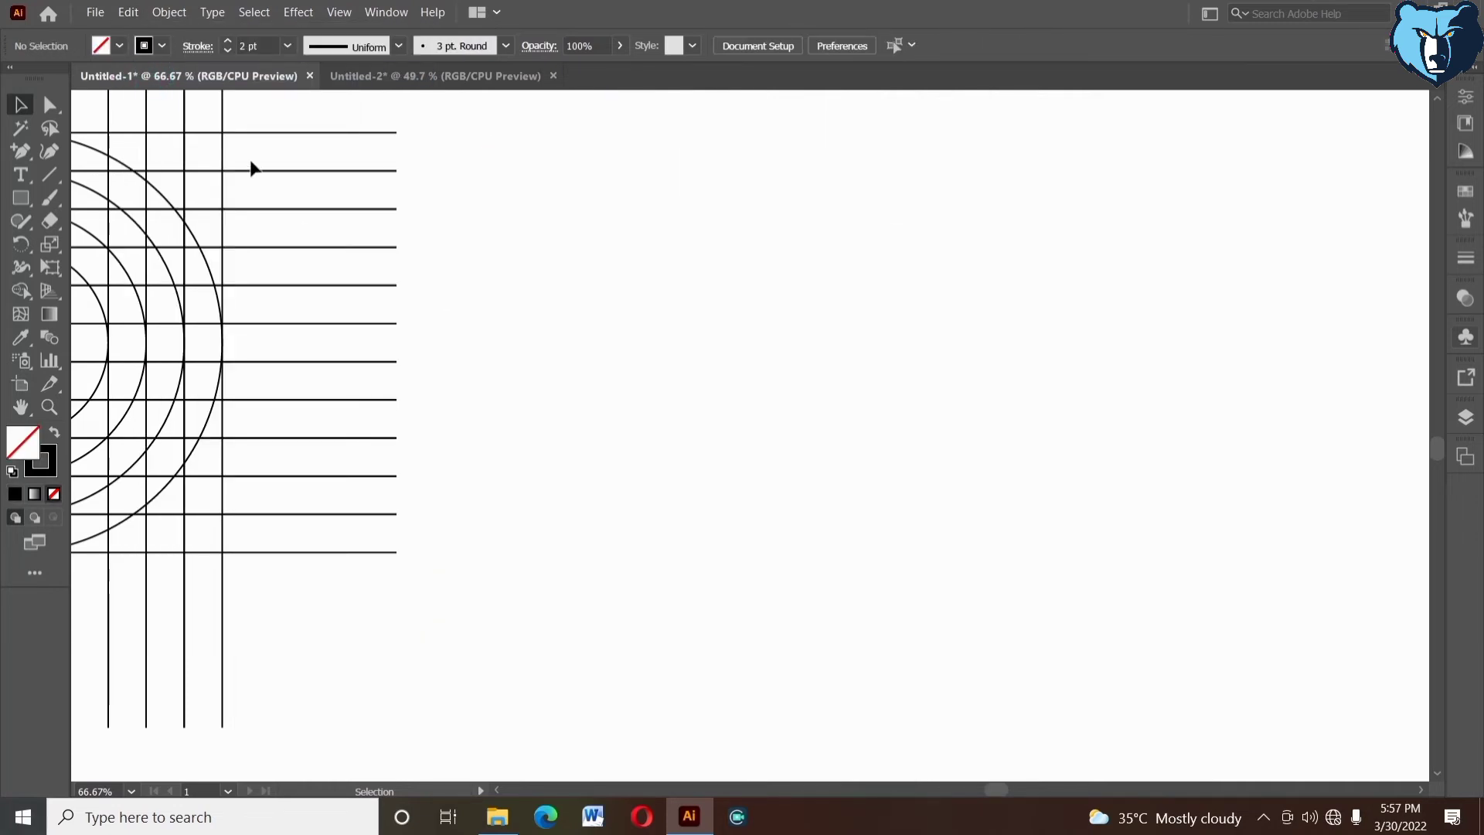
- Paste the cut mark back into the document and group its pieces
left_click(128, 12)
left_click(193, 186)
right_click(594, 198)
left_click(634, 322)
- Move the mark onto the artboard beneath the round E logo and scale it down
left_click_drag(593, 384, 944, 423)
left_click_drag(1054, 450, 302, 391)
left_click_drag(238, 382, 280, 428)
left_click_drag(631, 433, 1014, 533)
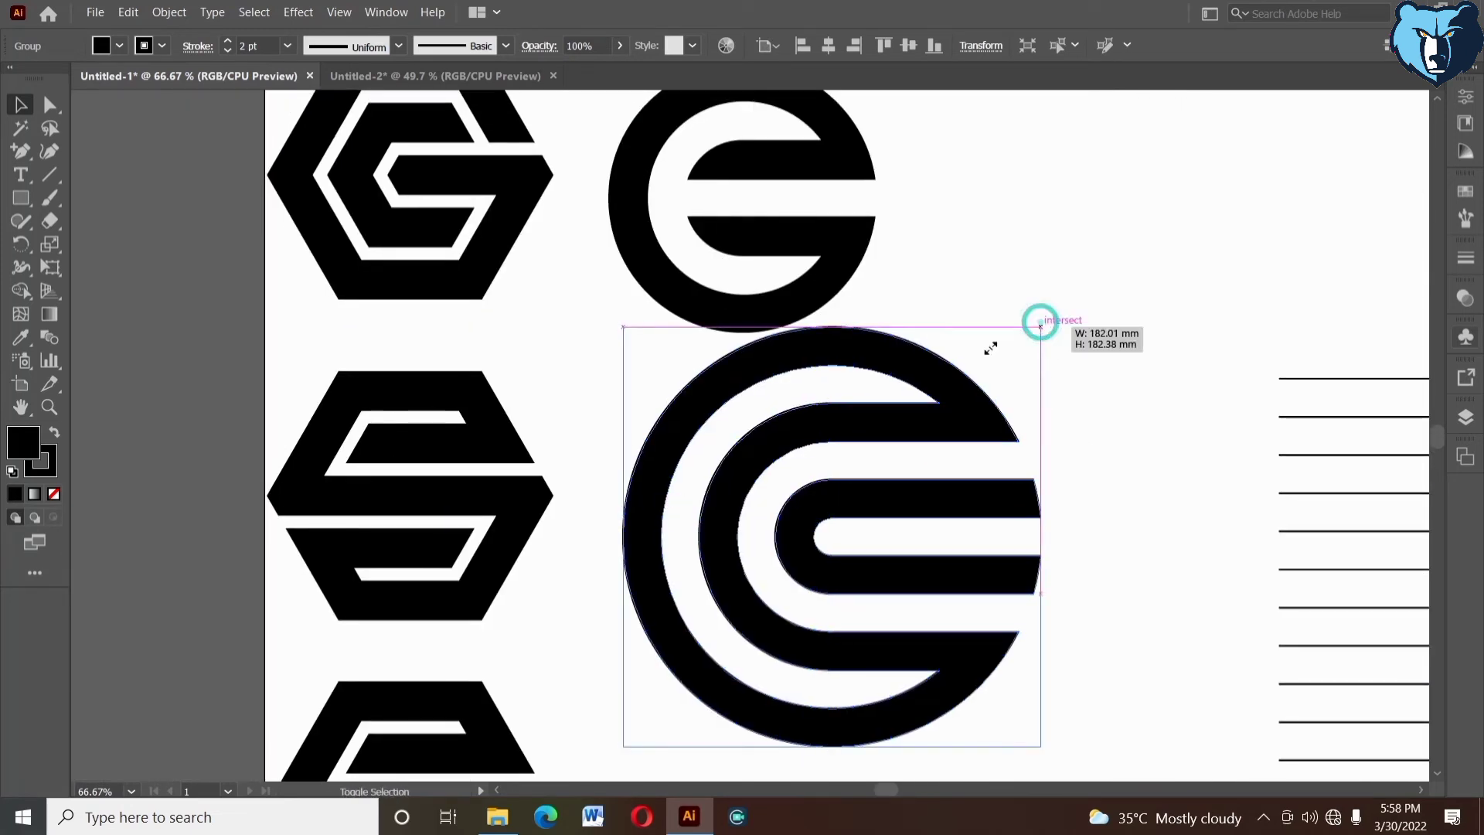
left_click_drag(991, 348, 988, 377)
left_click_drag(810, 531, 732, 511)
left_click(1091, 532)
- Select the remaining circle grid and merge a black C-shaped band between the second and third smallest circles with Shape Builder
left_click_drag(1090, 532, 603, 395)
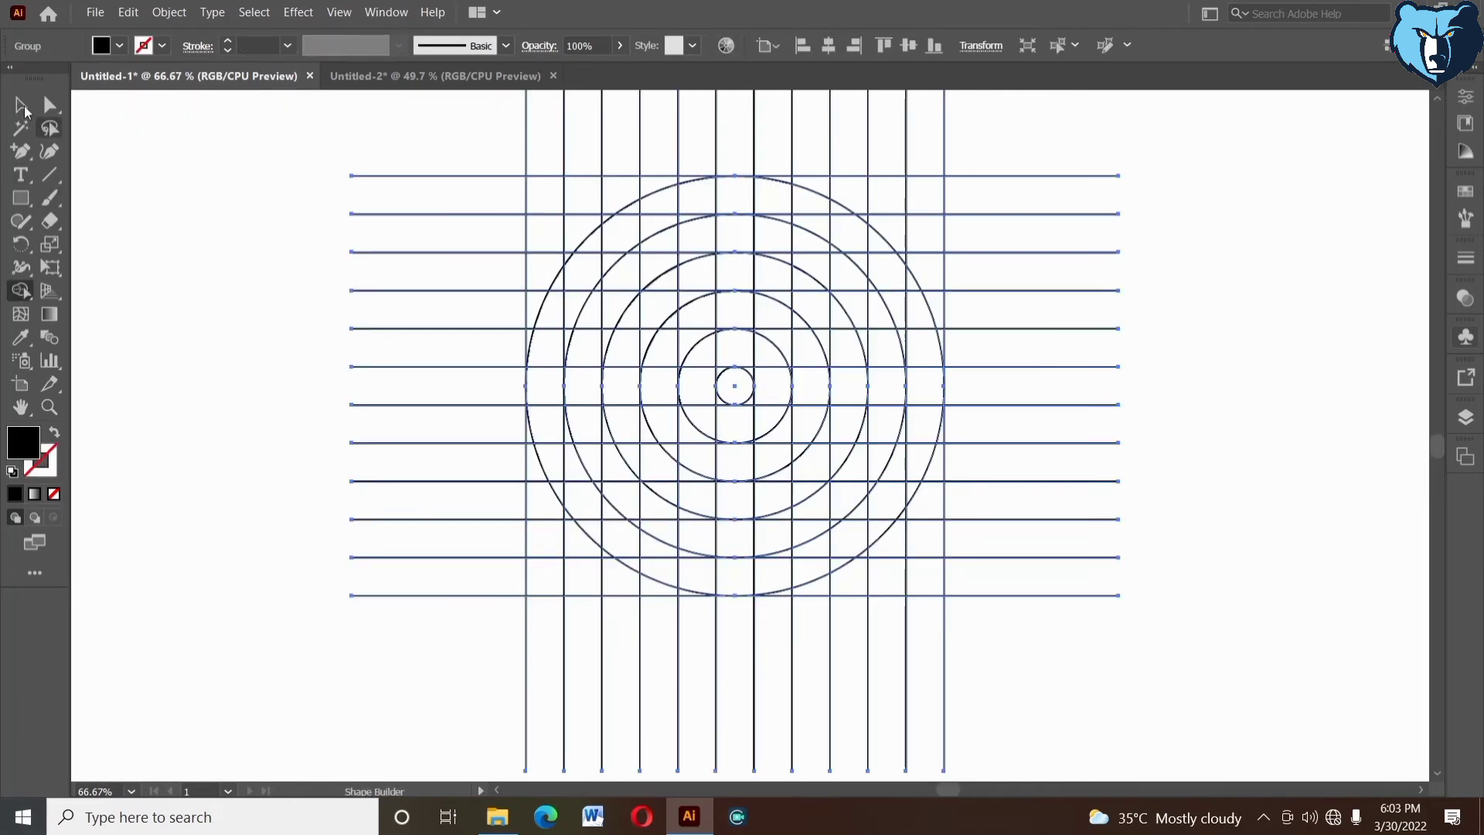
left_click(25, 112)
left_click(248, 172)
left_click_drag(310, 142, 1072, 701)
left_click(55, 433)
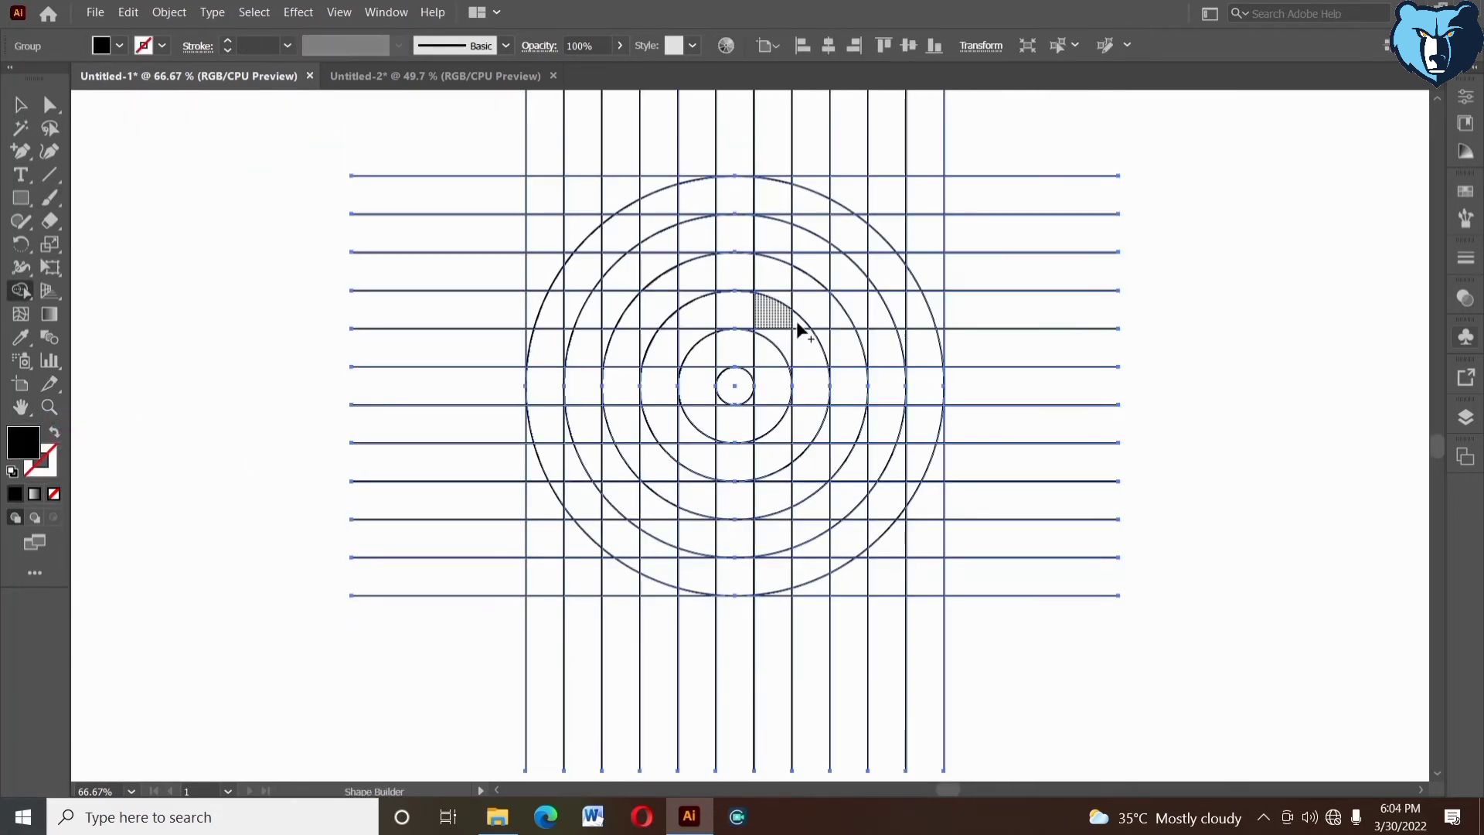
left_click(737, 308)
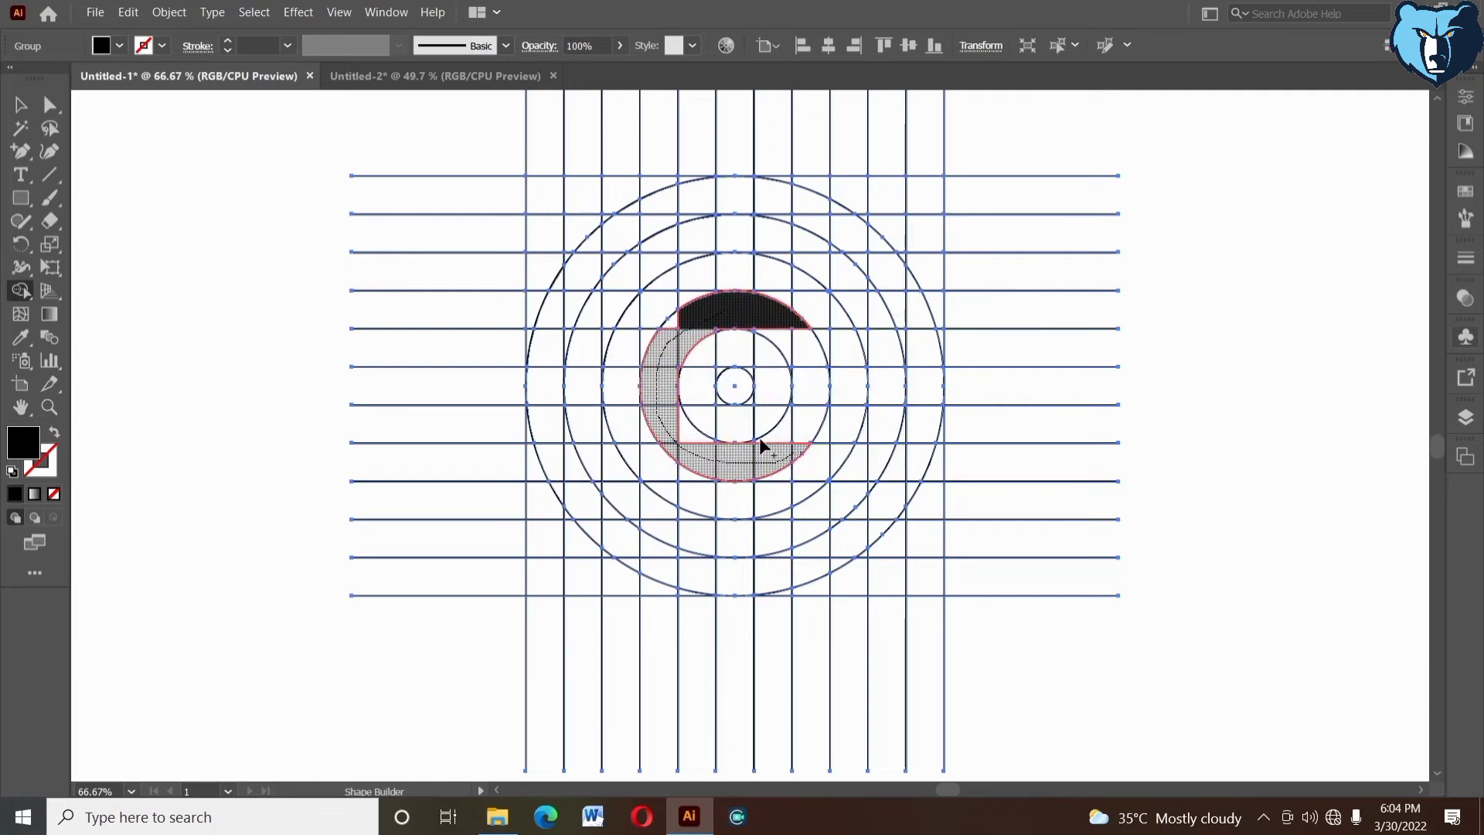
left_click_drag(762, 444, 761, 446)
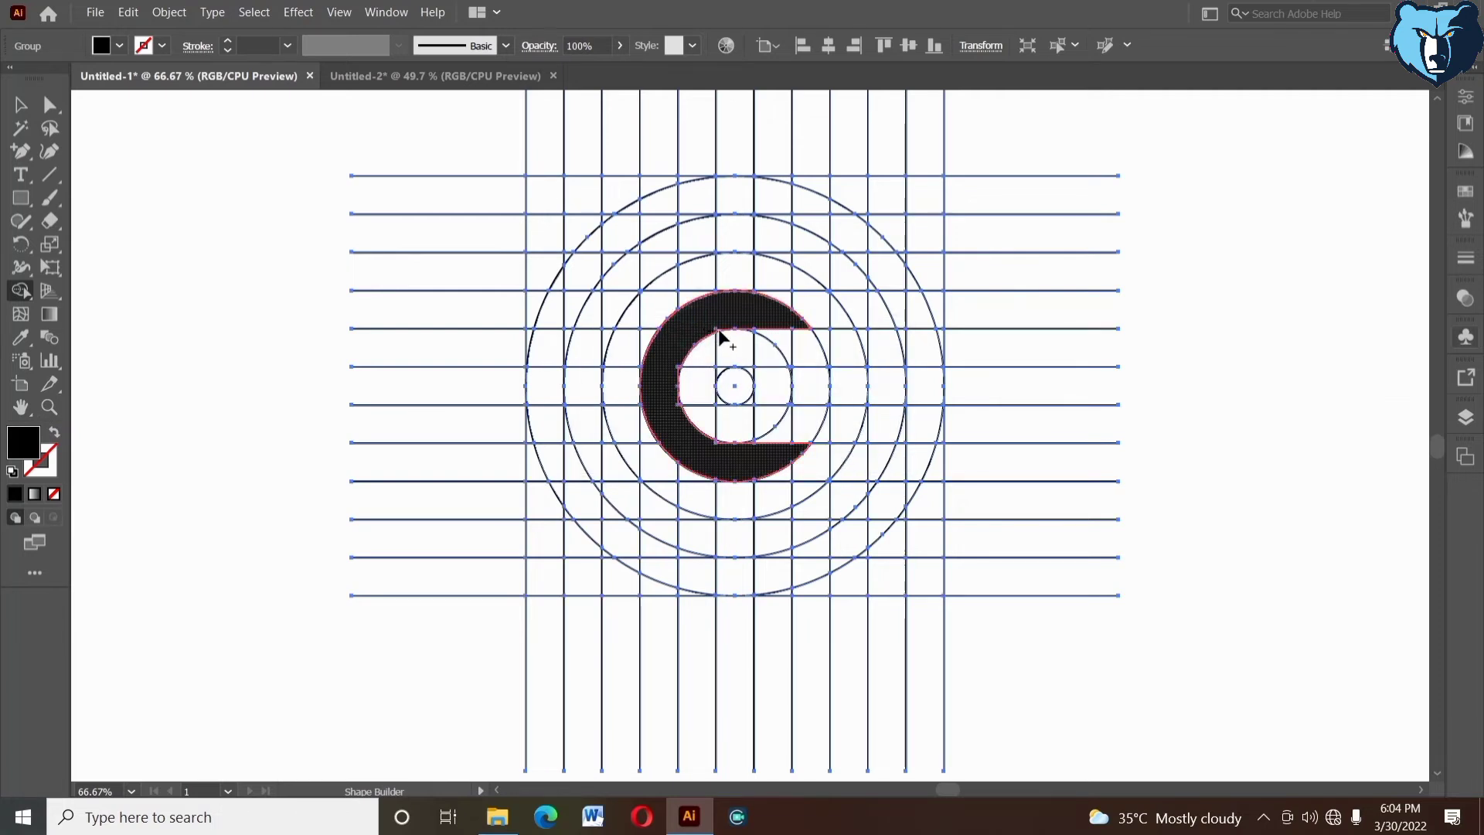
- Merge the cells of the central horizontal row into a black bar spanning the fifth circle and crossing the C-shaped band with Shape Builder
left_click_drag(583, 387, 750, 381)
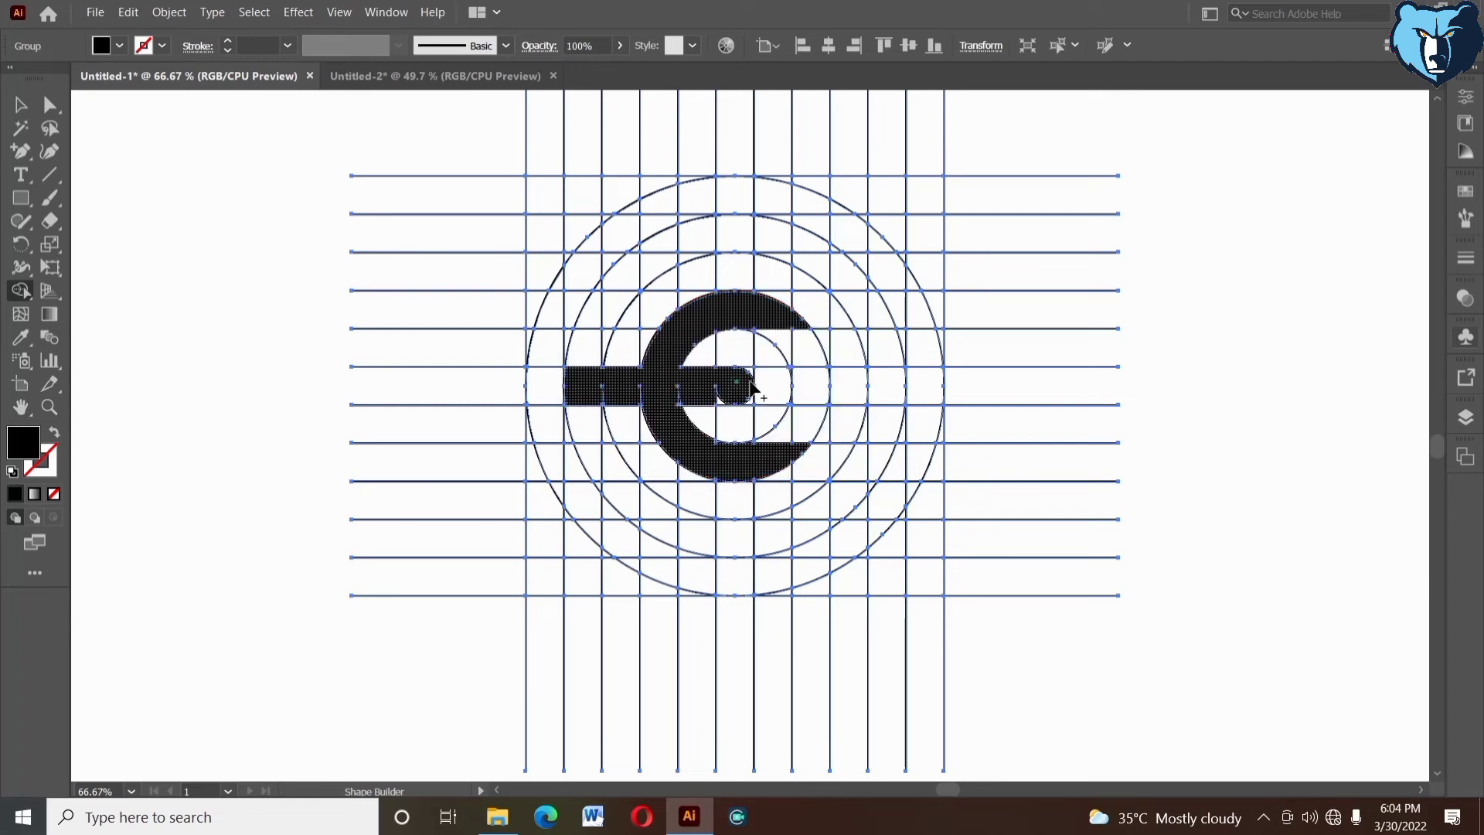
left_click_drag(847, 386, 893, 386)
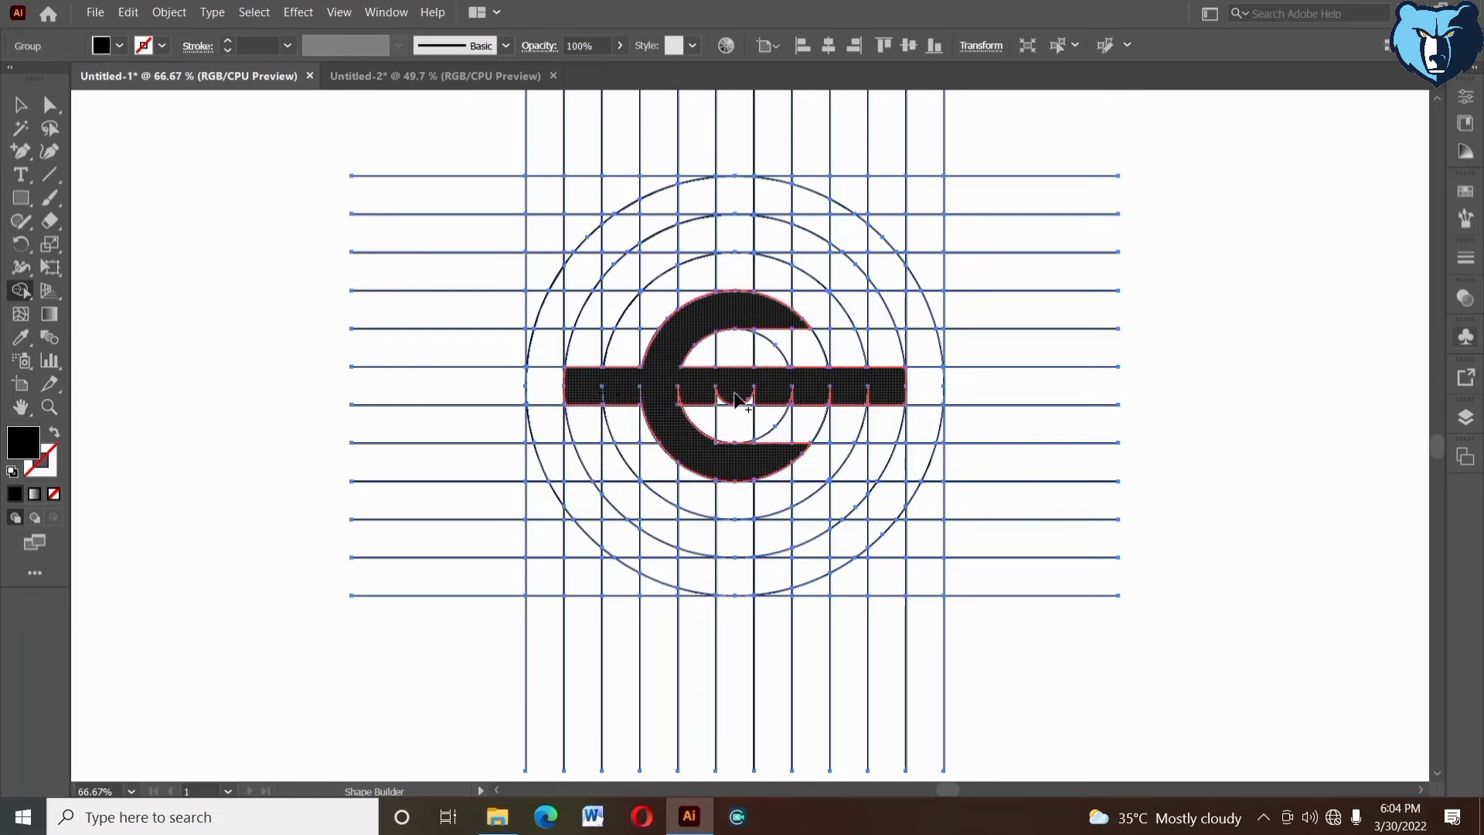
left_click_drag(734, 393, 840, 395)
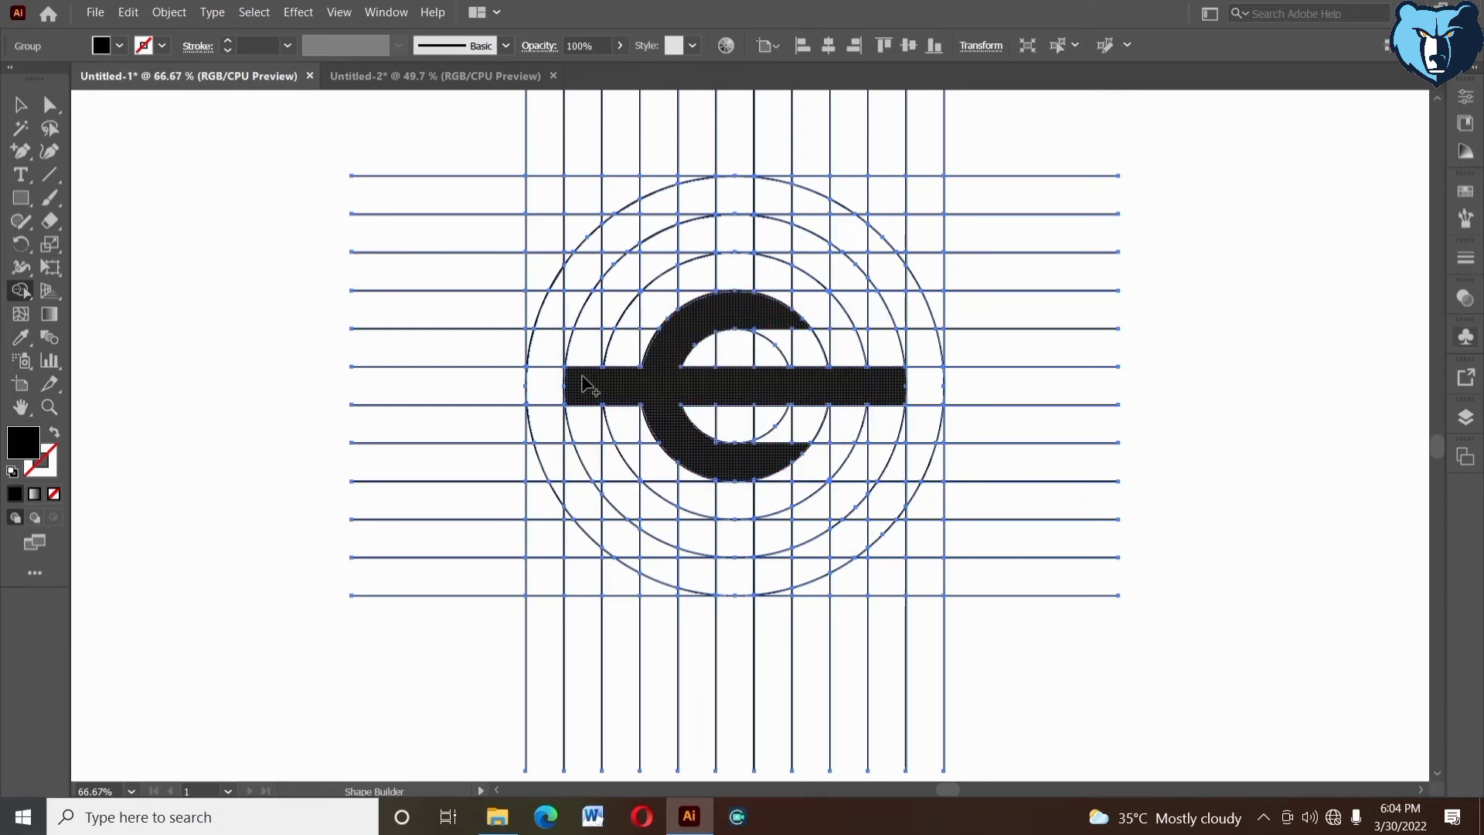
- Merge the upper and lower arcs between the fourth and fifth circles with the central bar to form an S shape
mouse_move(585, 362)
left_mouse_down()
mouse_move(620, 284)
mouse_move(691, 241)
left_mouse_up()
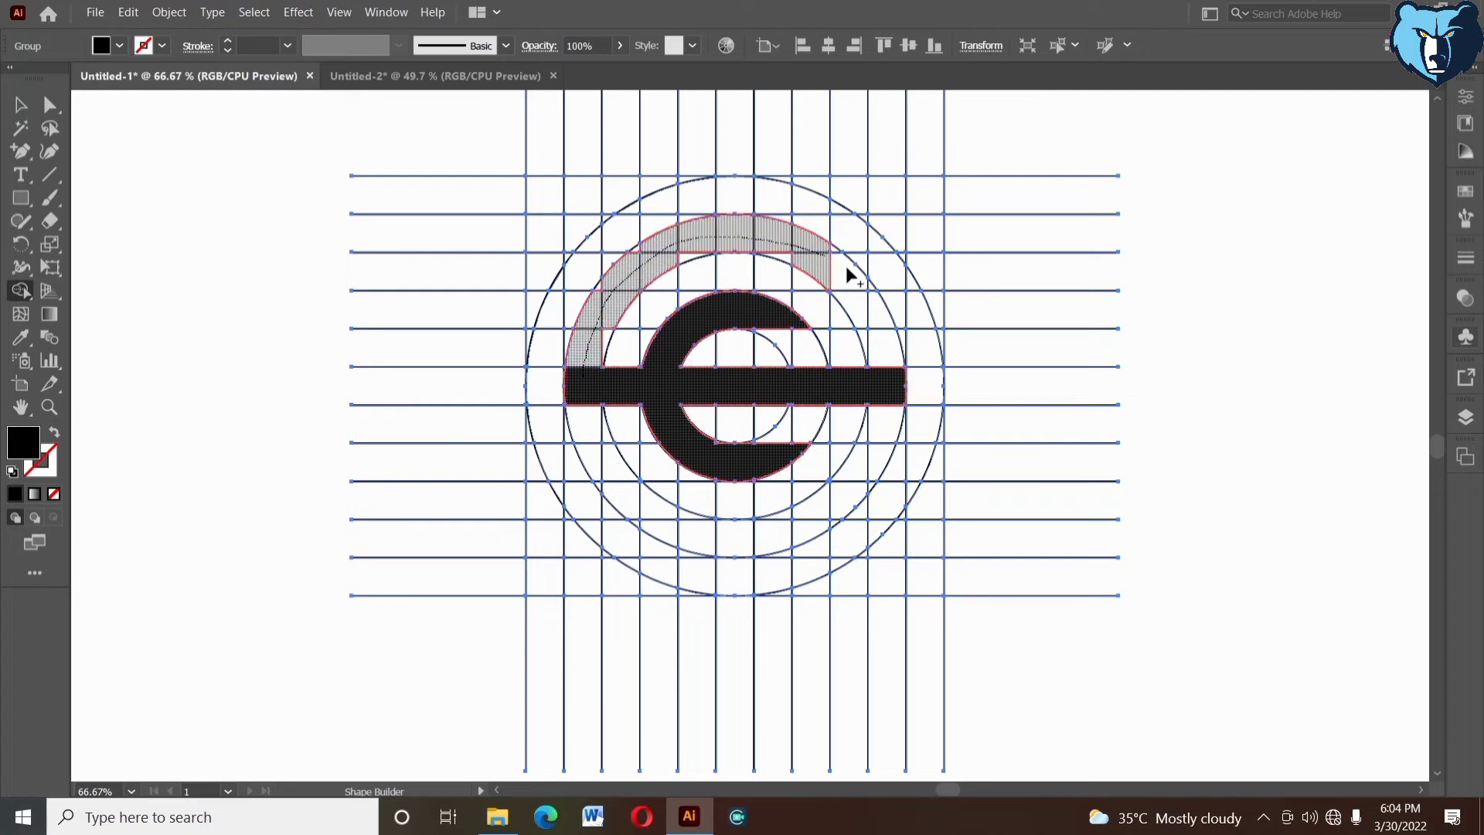
left_click_drag(881, 319, 888, 324)
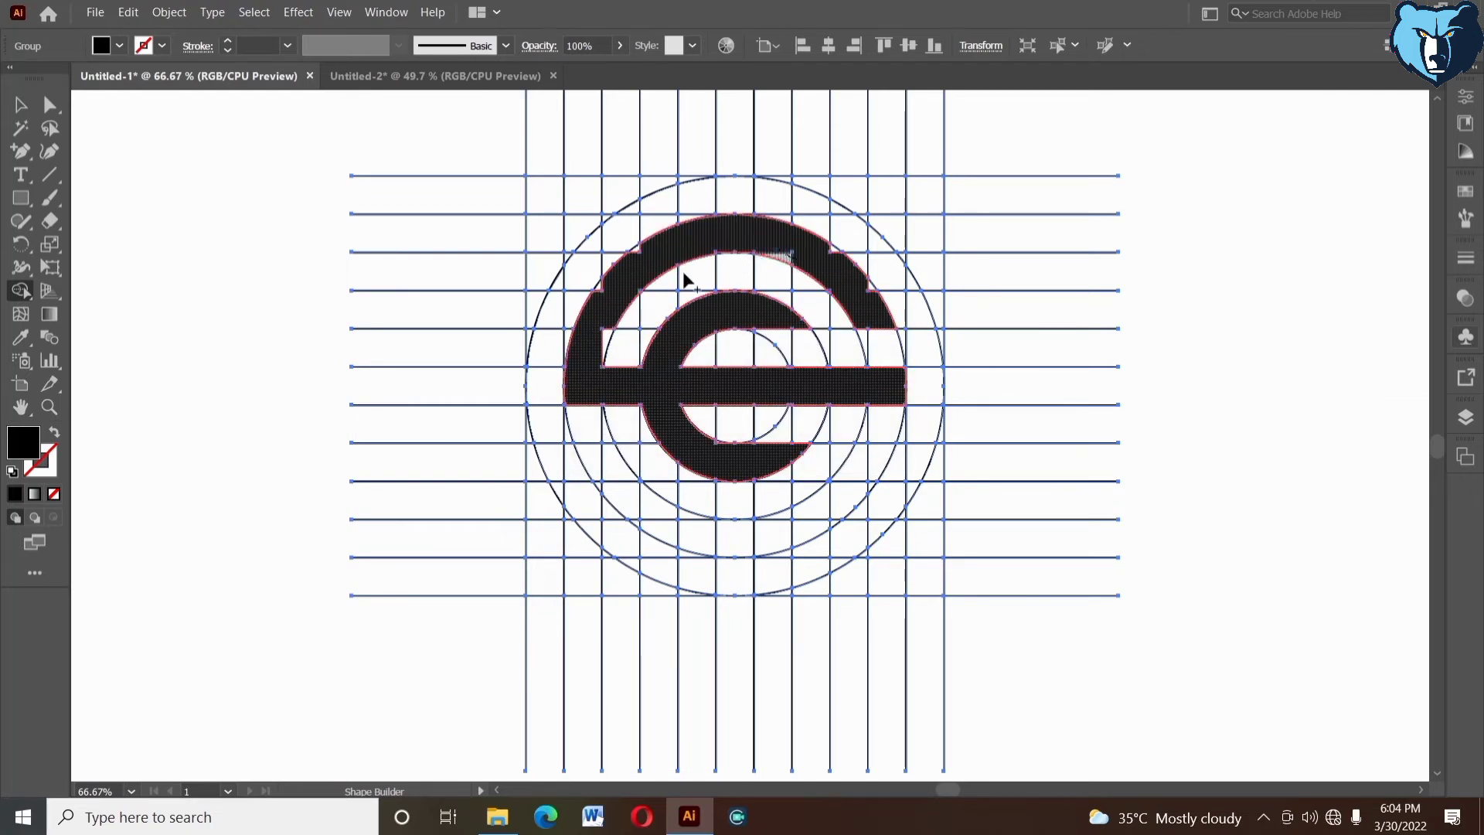
mouse_move(683, 271)
left_mouse_down()
mouse_move(649, 251)
mouse_move(607, 303)
mouse_move(605, 338)
left_mouse_up()
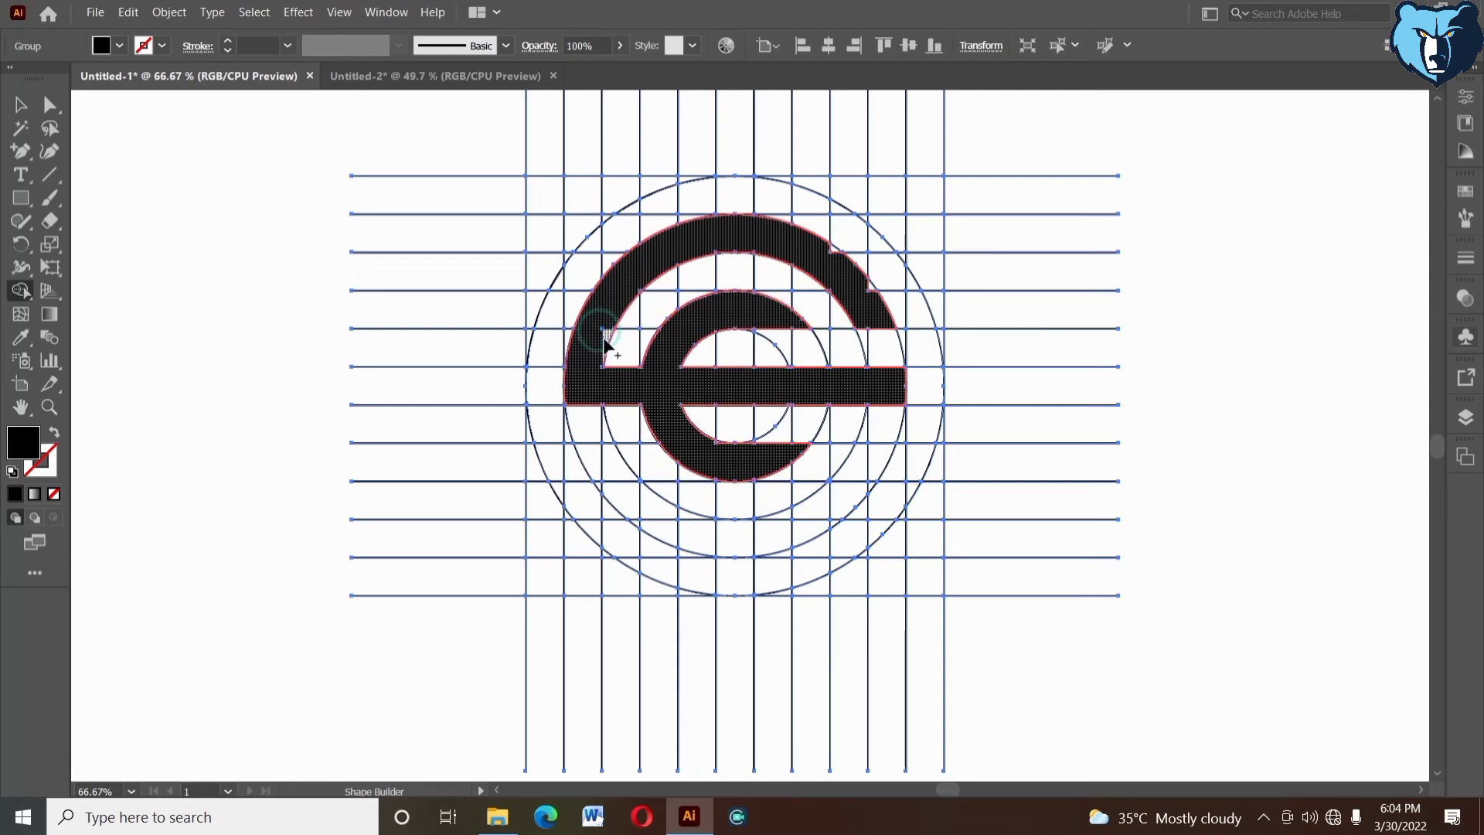
left_click_drag(828, 249, 868, 291)
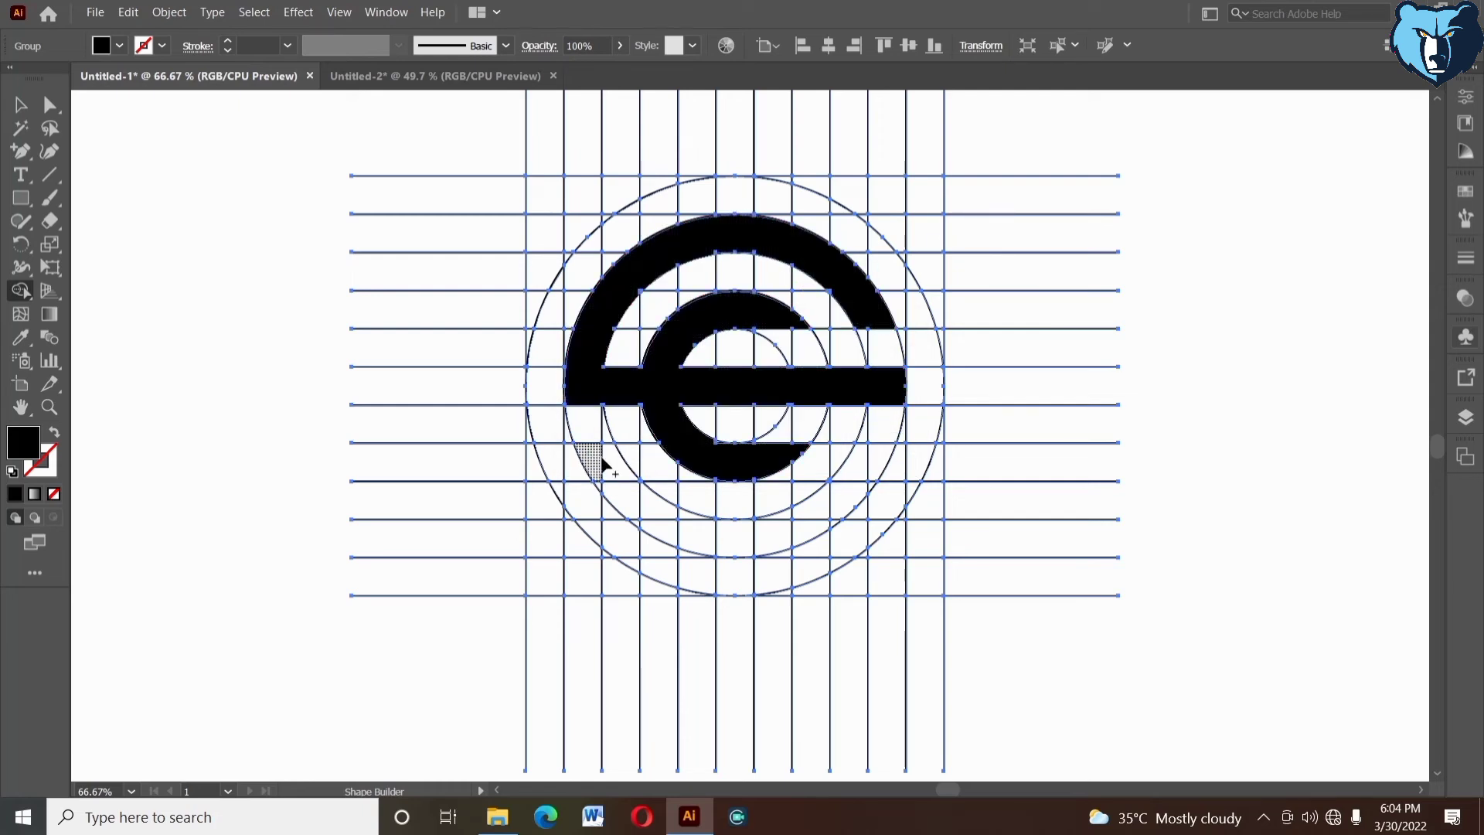
left_click_drag(643, 526, 698, 530)
mouse_move(806, 527)
left_mouse_down()
mouse_move(782, 524)
mouse_move(818, 515)
mouse_move(888, 406)
mouse_move(864, 481)
mouse_move(828, 526)
left_mouse_up()
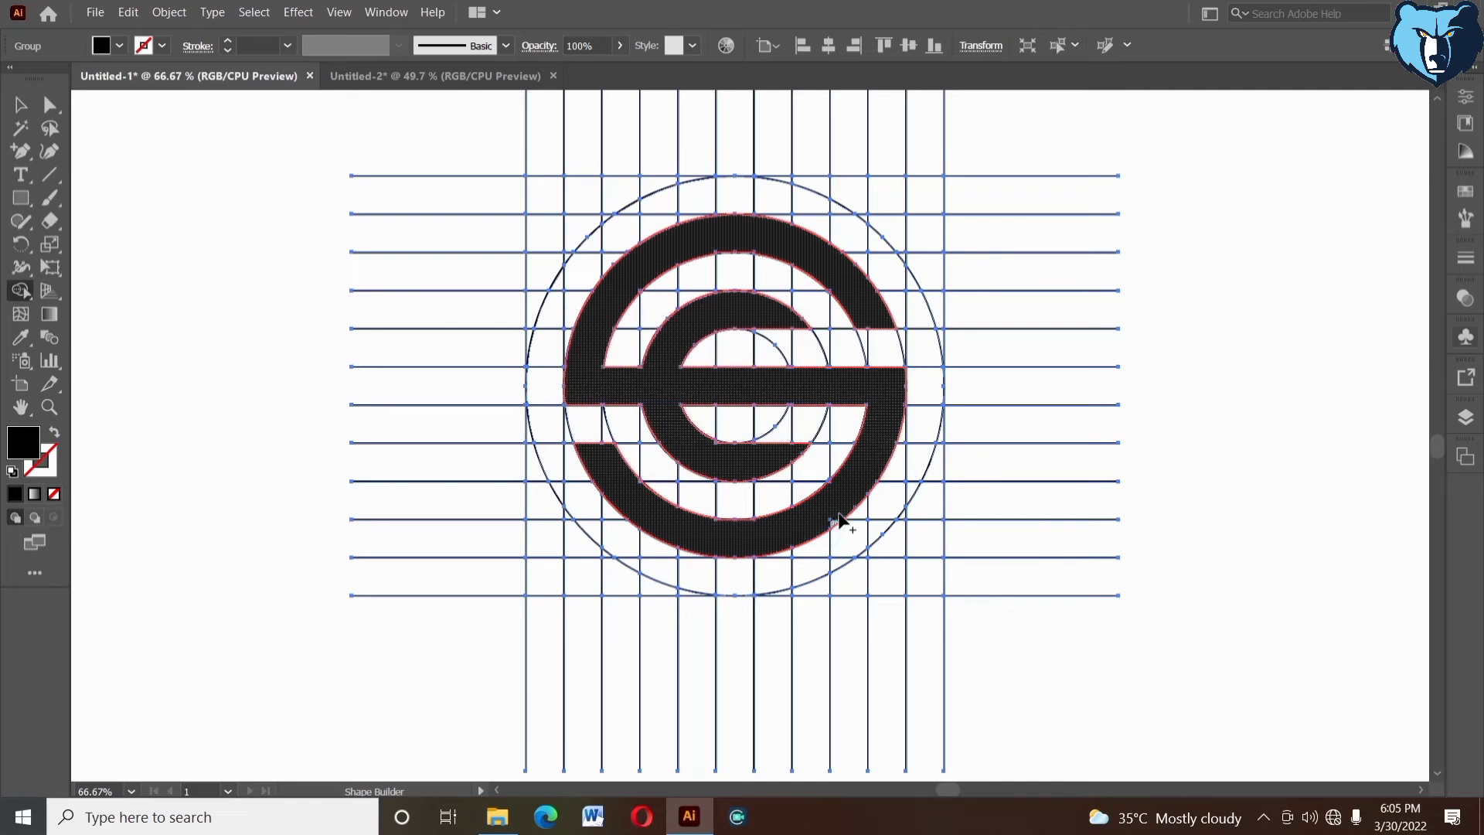
- Merge the small leftover sliver on the inner edge of the upper arc's right side into the mark
key("z")
left_click_drag(895, 480, 1005, 558)
key("space")
left_click_drag(716, 325, 746, 352)
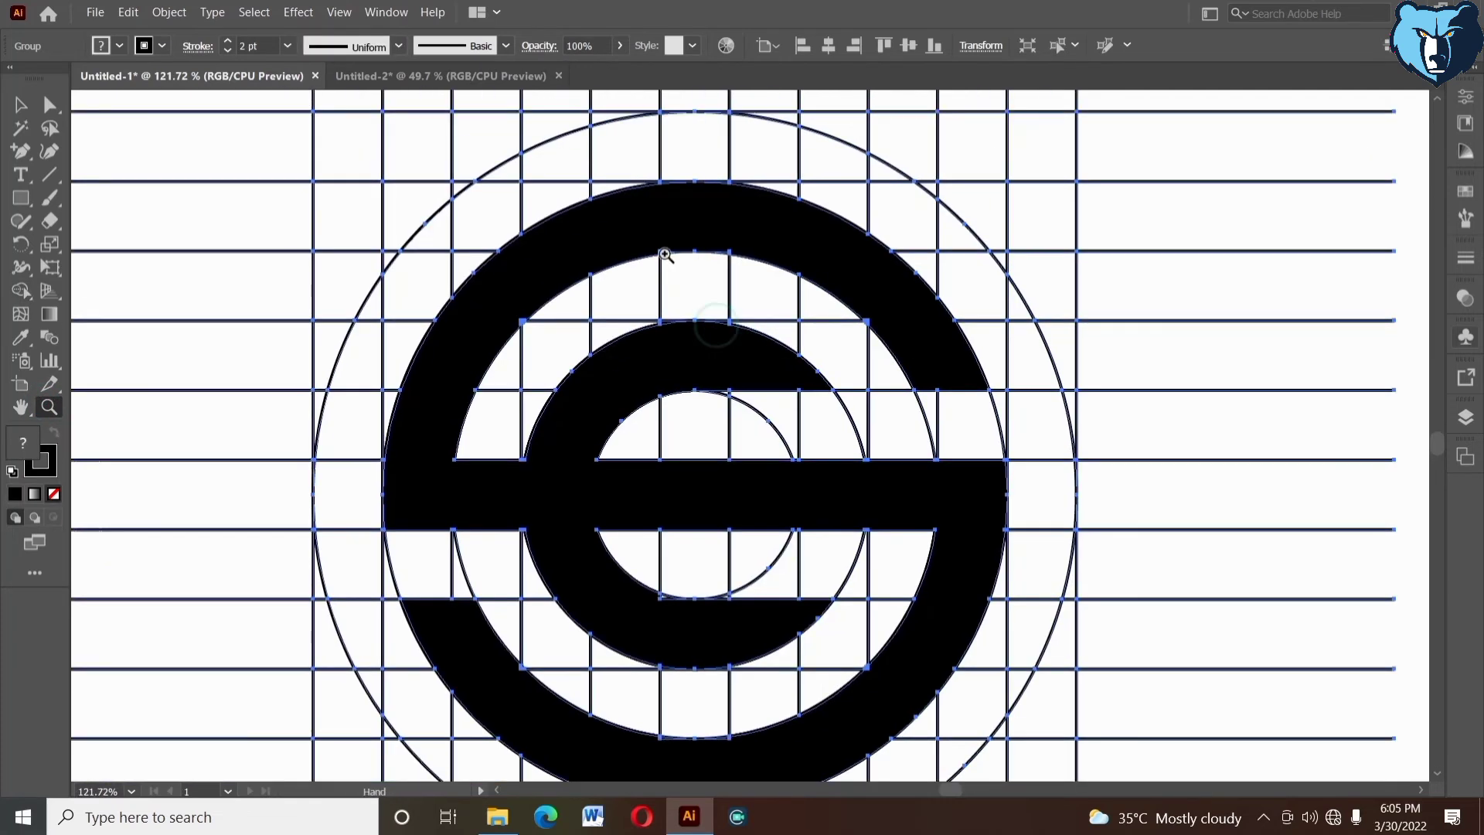
left_click_drag(1060, 330, 1060, 331)
left_click(596, 404, "alt")
left_click(530, 389, "alt")
key("space")
left_click_drag(549, 328, 593, 365)
key("shift+m")
left_click(753, 394)
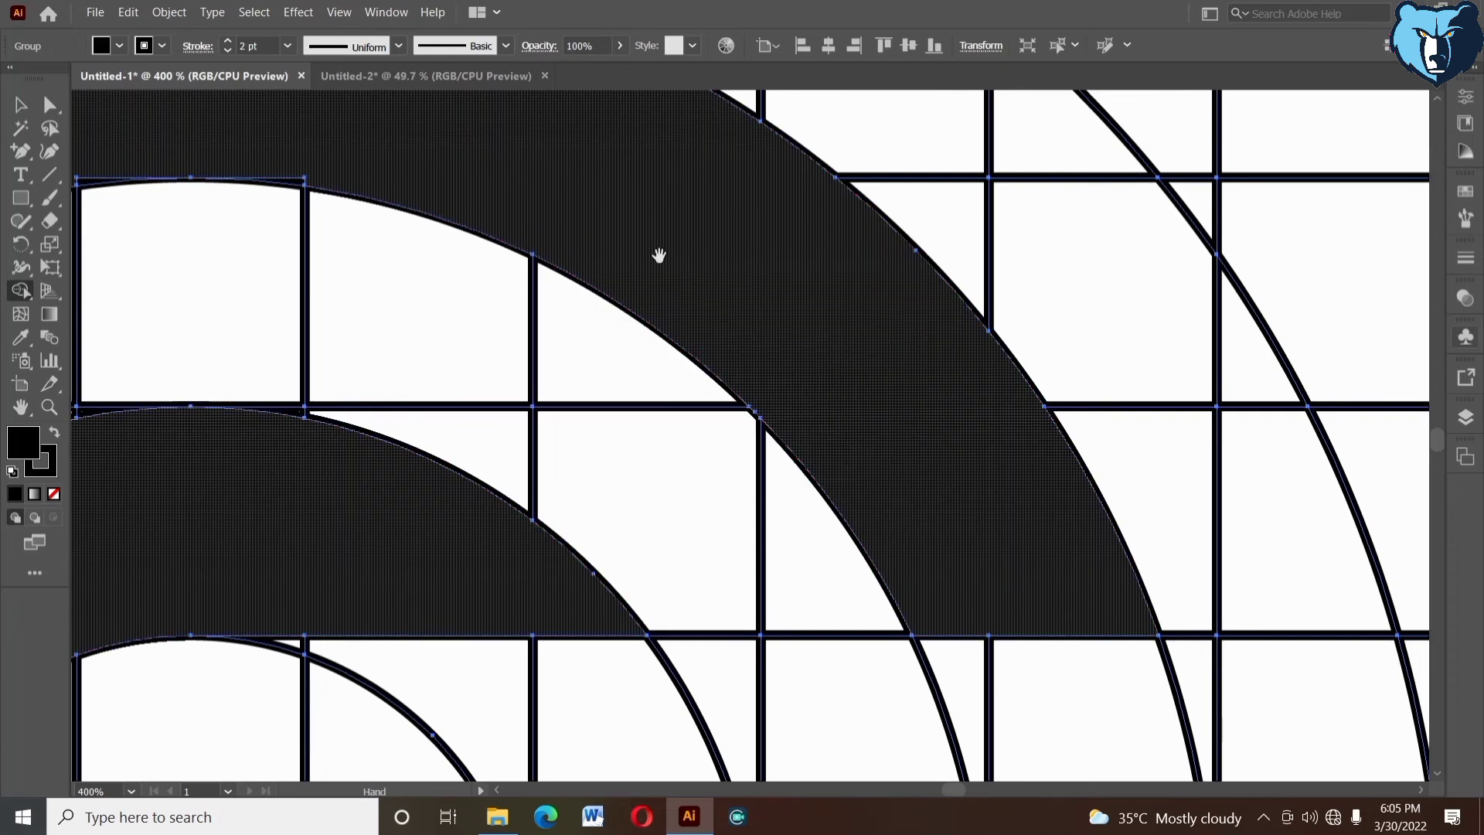
- Merge the leftover slivers at the top and upper-left inner edge of the outer arc into the mark
left_click_drag(660, 255, 1005, 463)
left_click_drag(418, 389, 521, 378)
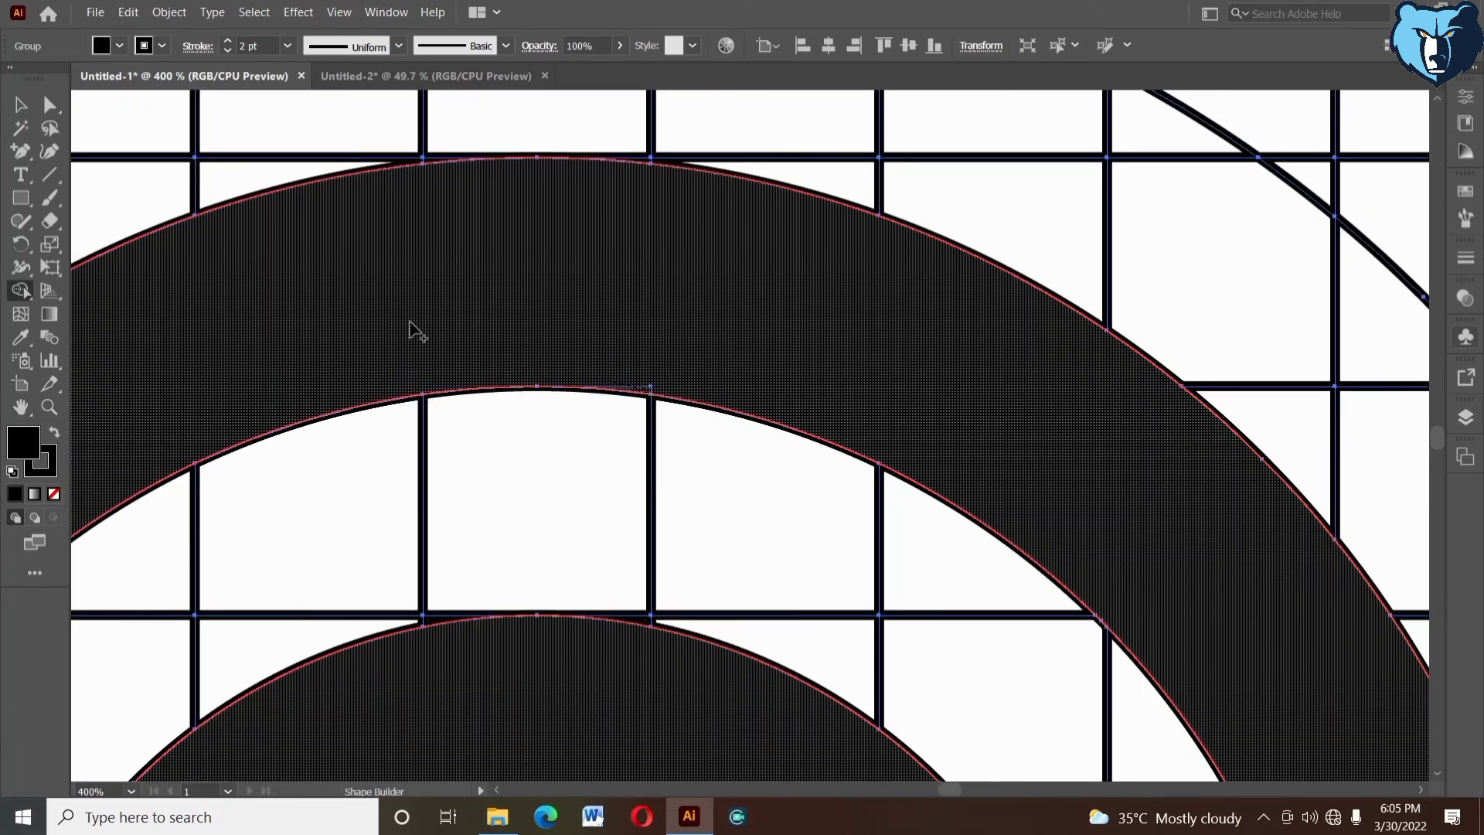
left_click_drag(368, 325, 563, 260)
left_click_drag(286, 361, 584, 208)
left_click_drag(381, 298, 484, 228)
left_click_drag(537, 325, 563, 334)
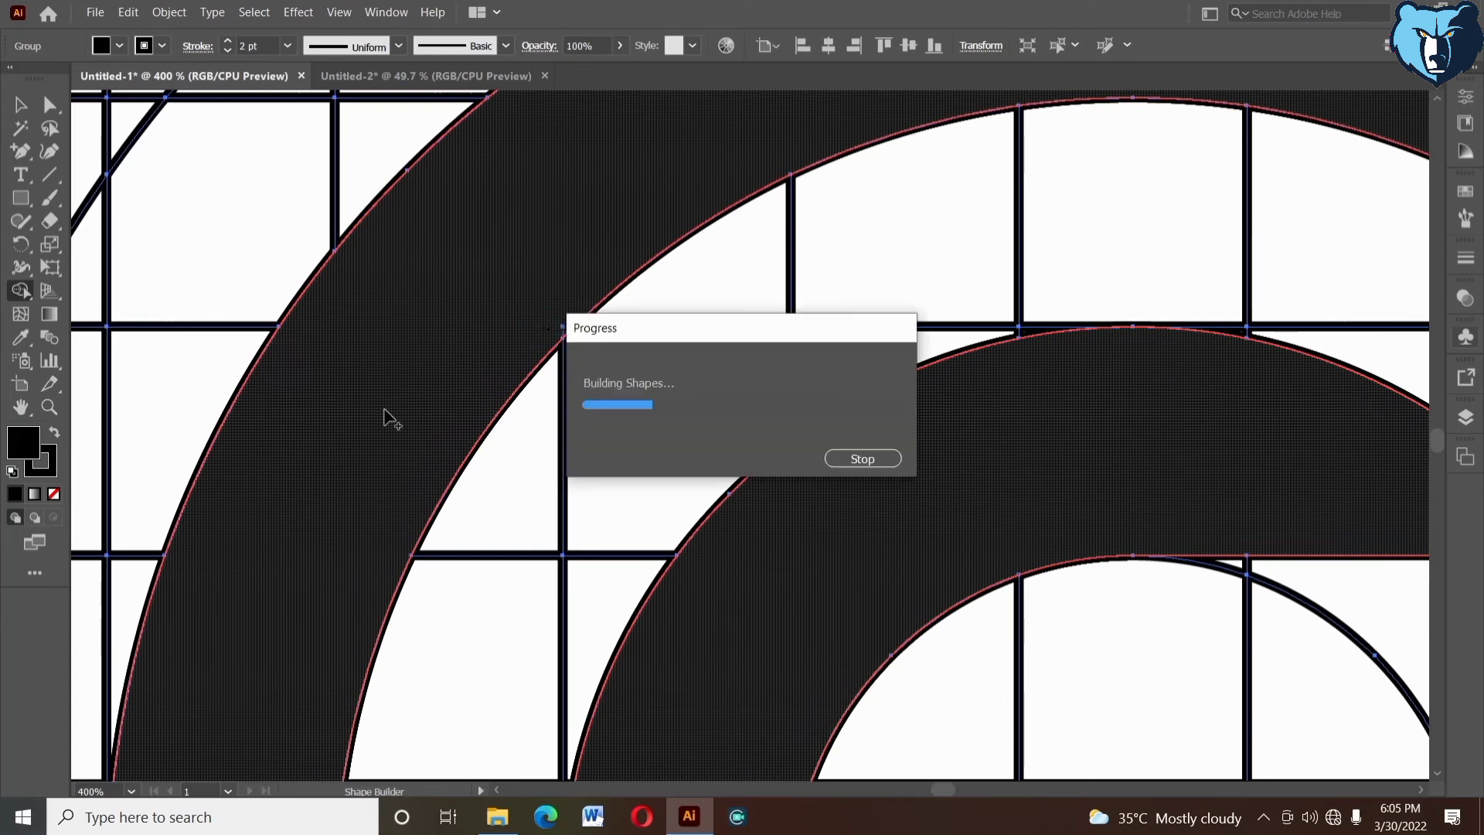
- Check the mark's edges around the bar and lower arc, and merge the remaining slivers on the lower arc's inner edge
left_click_drag(286, 564, 373, 414)
left_click_drag(383, 573, 429, 355)
left_click_drag(663, 546, 600, 497)
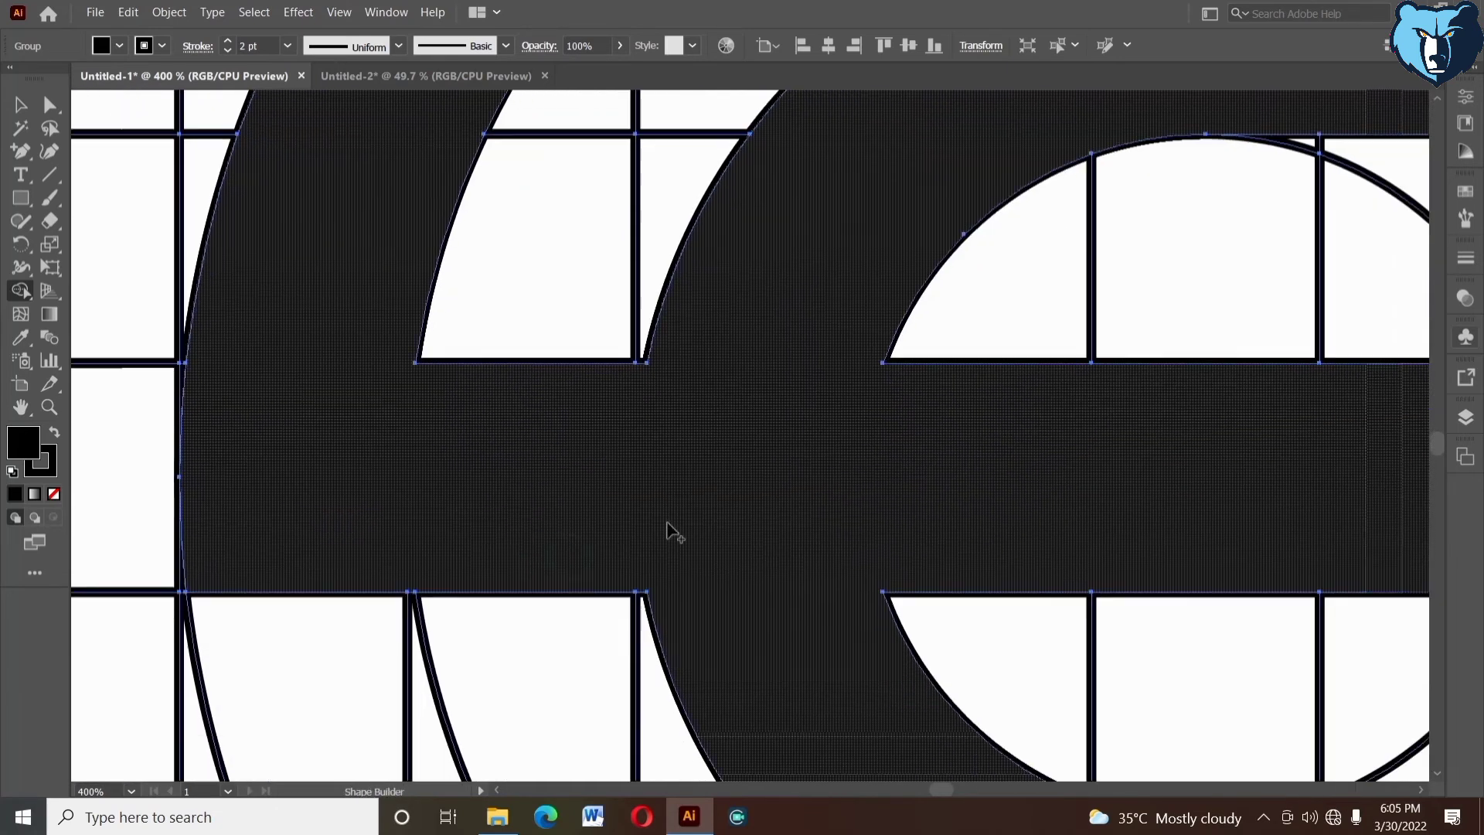
left_click_drag(921, 494, 492, 665)
left_click_drag(747, 496, 810, 162)
mouse_move(693, 651)
left_mouse_down()
mouse_move(827, 688)
mouse_move(918, 692)
mouse_move(845, 730)
left_mouse_up()
left_click_drag(928, 433, 745, 524)
left_click_drag(989, 450, 391, 592)
left_click_drag(1083, 564, 1215, 272)
left_click_drag(1158, 510, 1337, 215)
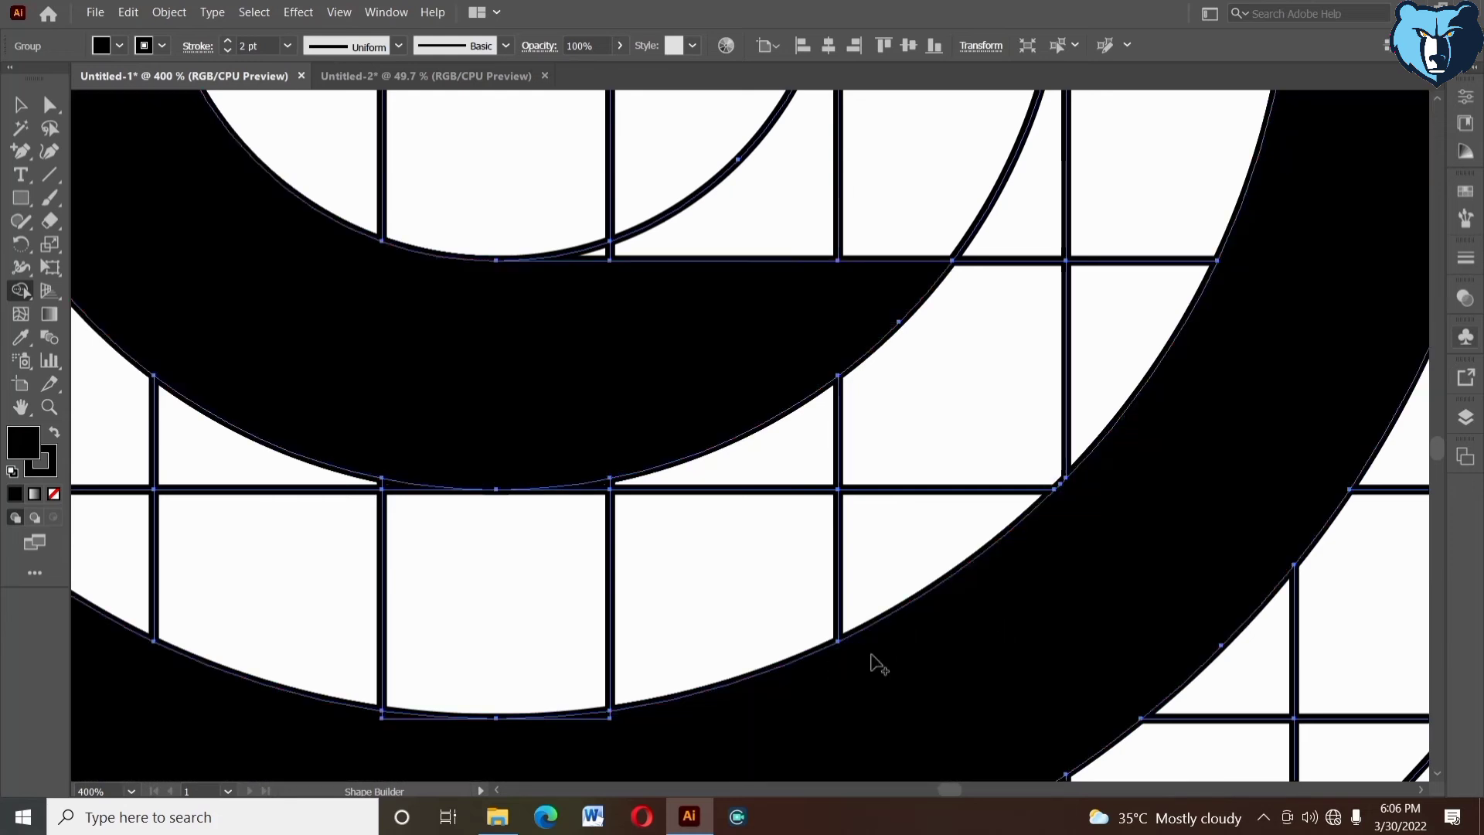
mouse_move(643, 757)
left_mouse_down()
mouse_move(891, 590)
mouse_move(959, 573)
left_mouse_up()
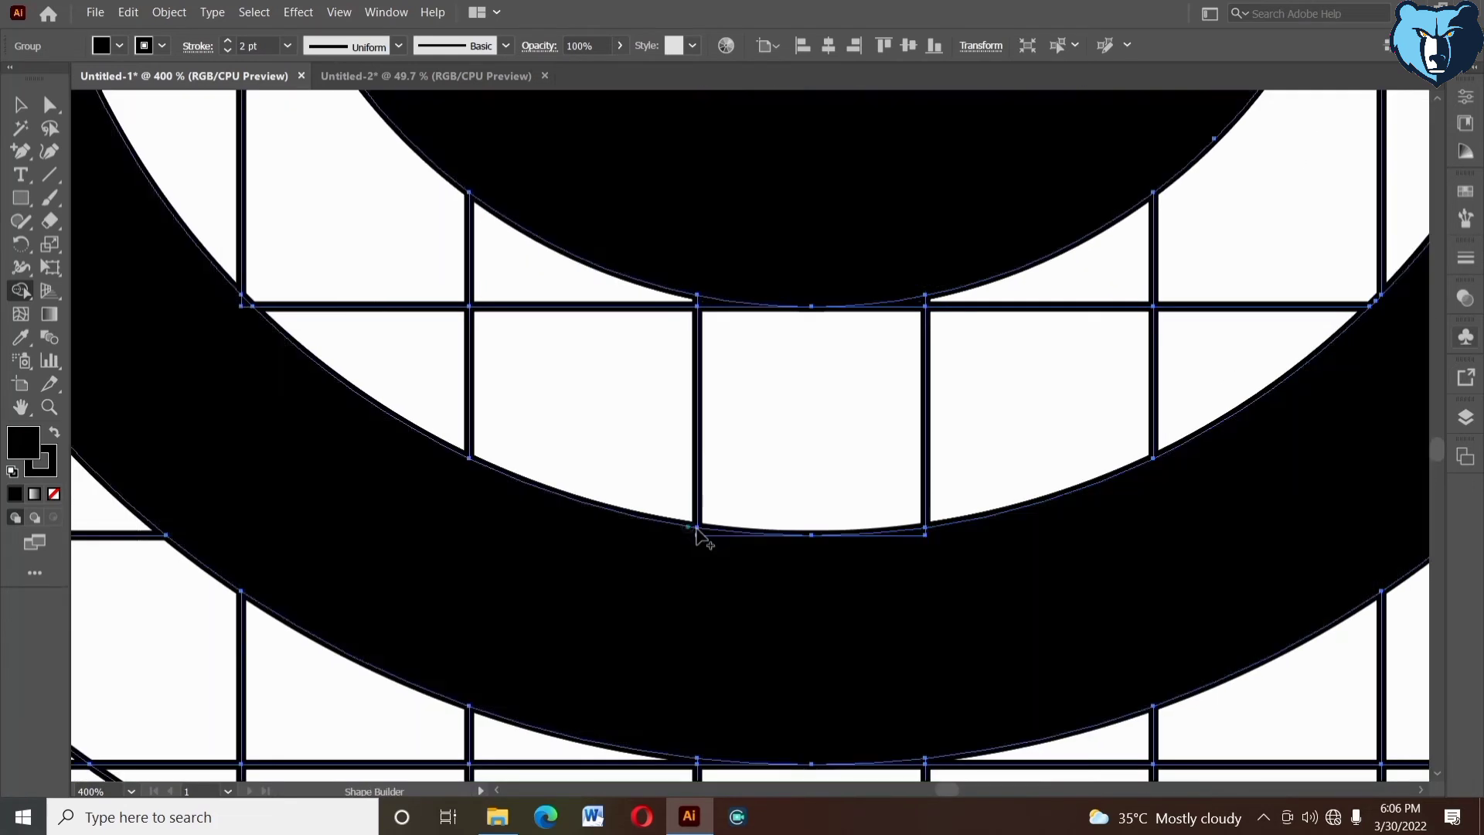
left_click_drag(699, 533, 939, 532)
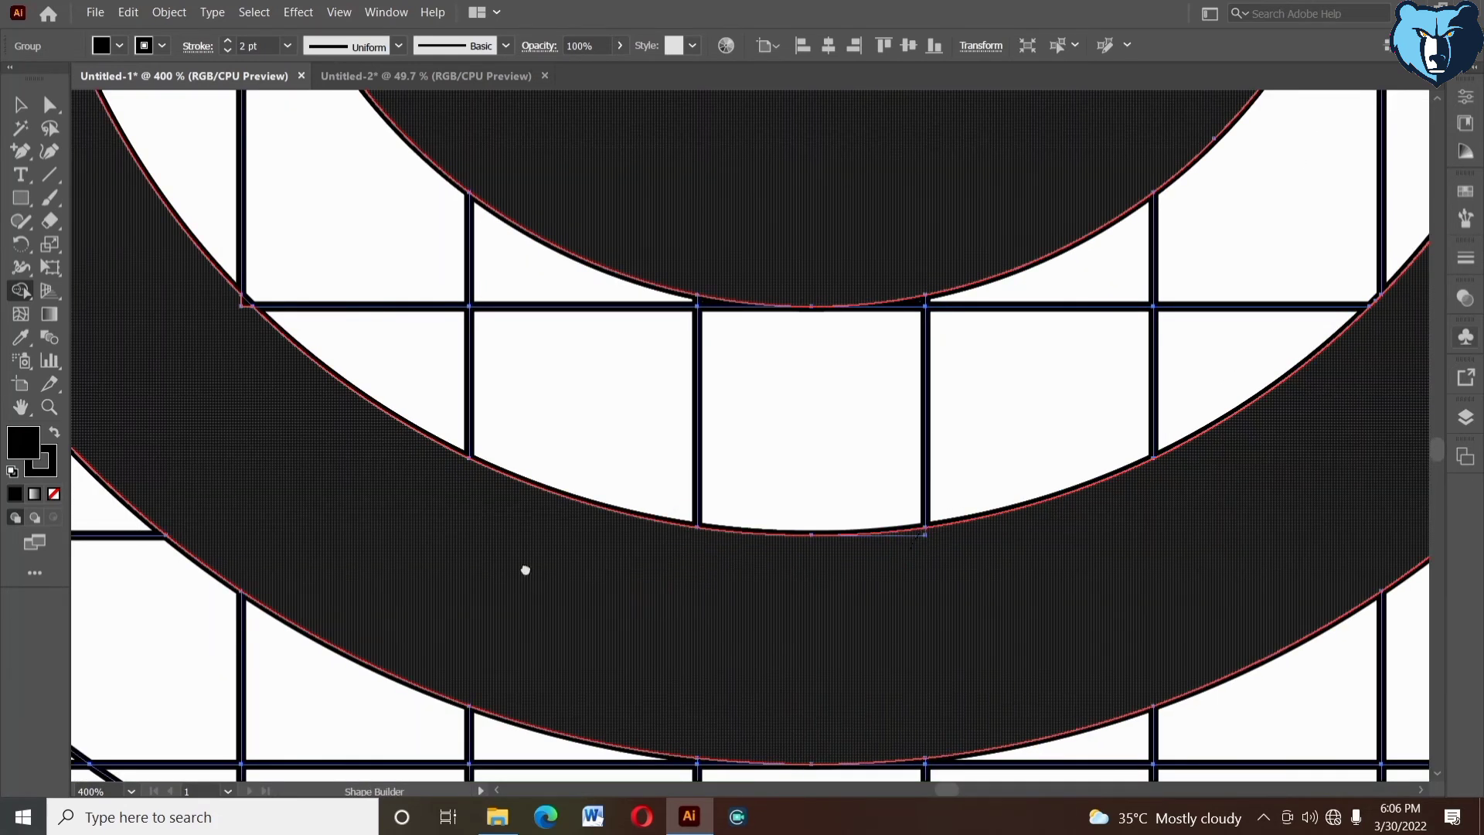
left_click_drag(525, 569, 676, 503)
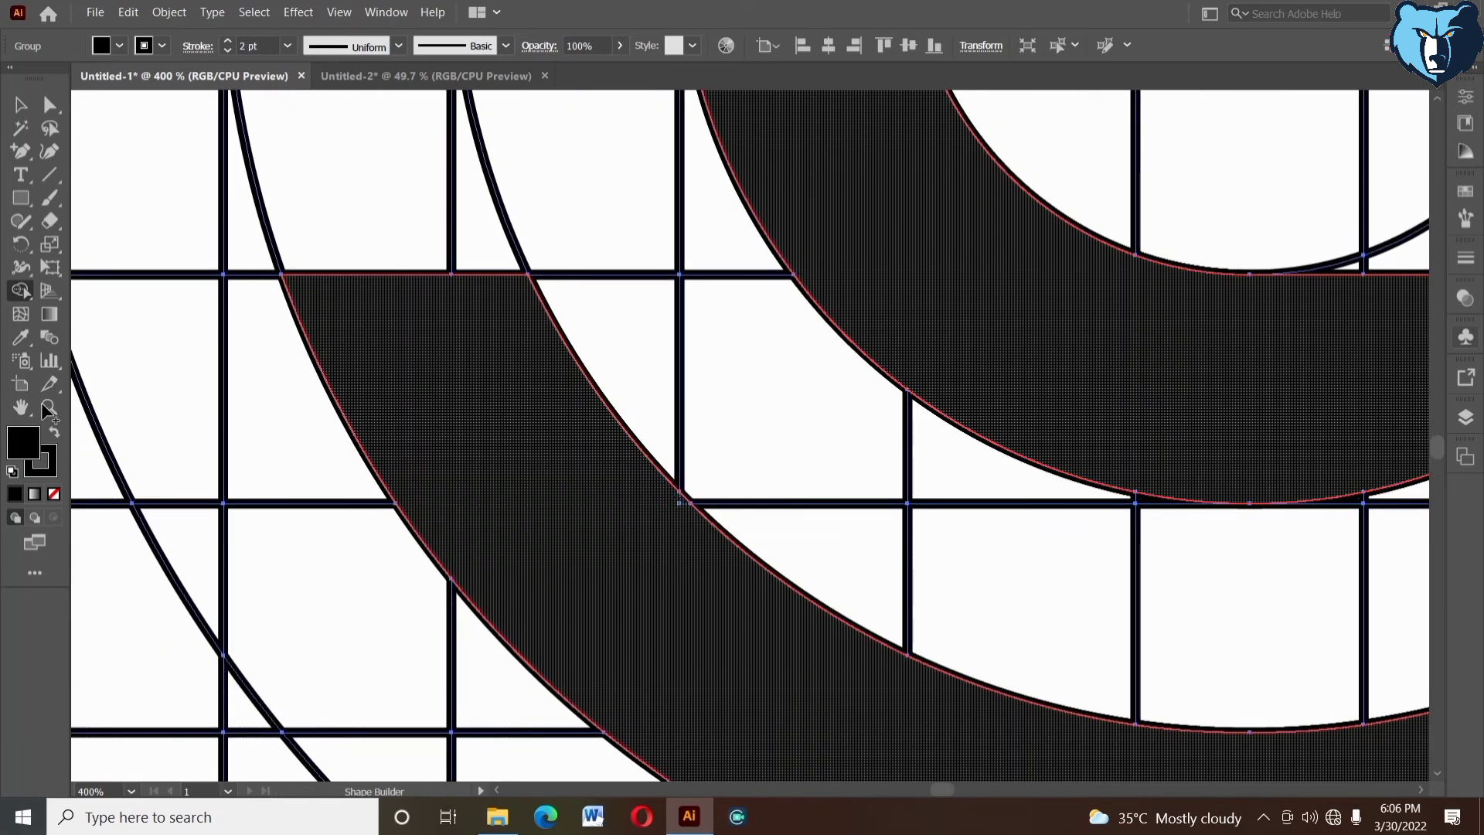
- Select the whole grid group containing the finished black mark and ungroup it
left_click(48, 406)
left_click(898, 677, "alt")
left_click(898, 677, "alt")
left_click(897, 676, "alt")
left_click_drag(701, 284, 770, 812)
left_click(21, 105)
left_click(409, 301)
left_click(472, 328)
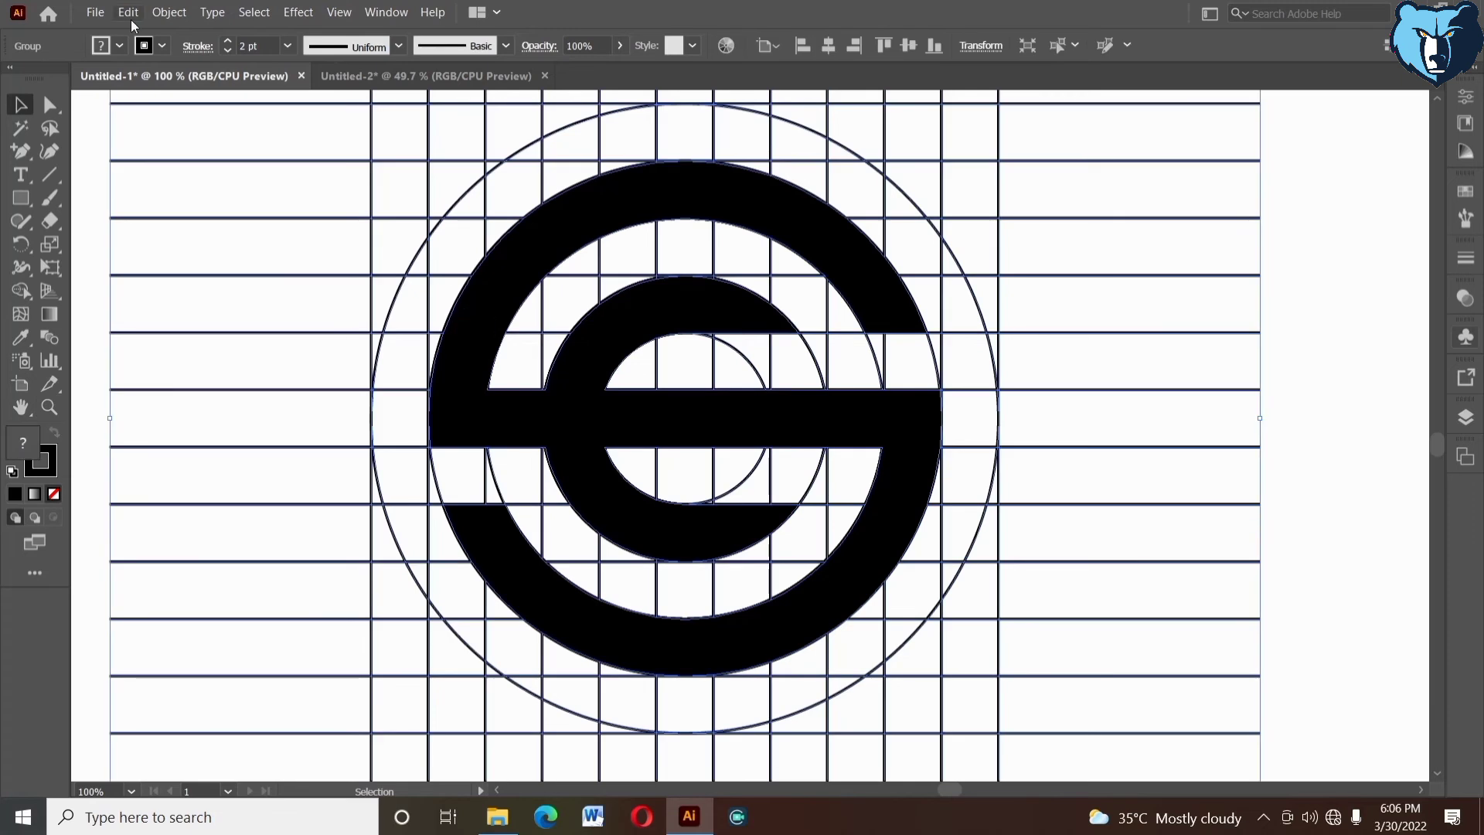
left_click(129, 16)
left_click(466, 205)
left_click(504, 249)
- Ungroup the set of horizontal grid lines
left_click(280, 234)
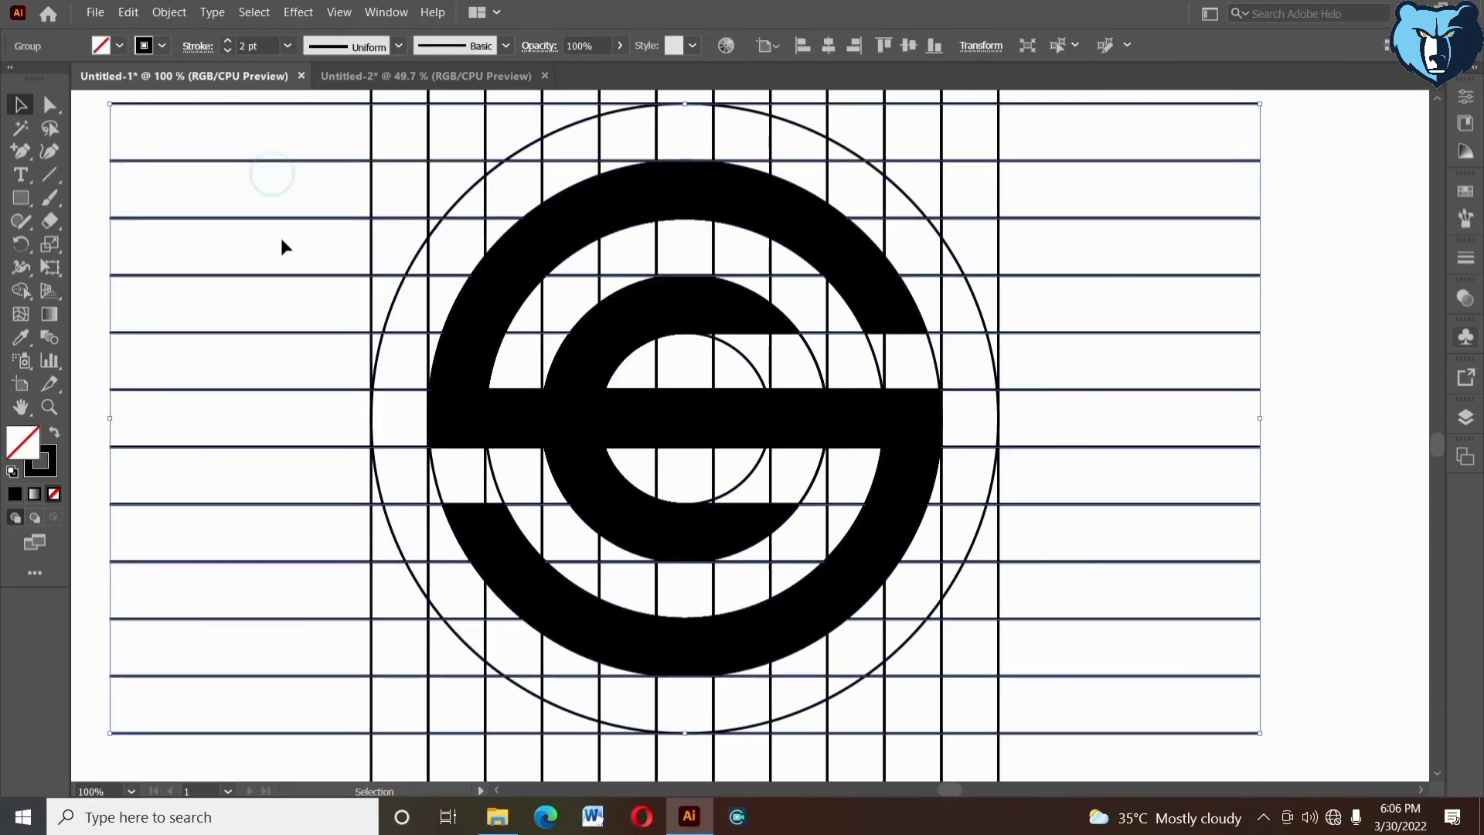
left_click(335, 299)
left_click_drag(355, 300, 377, 297)
right_click(293, 298)
left_click(344, 435)
left_click(304, 401)
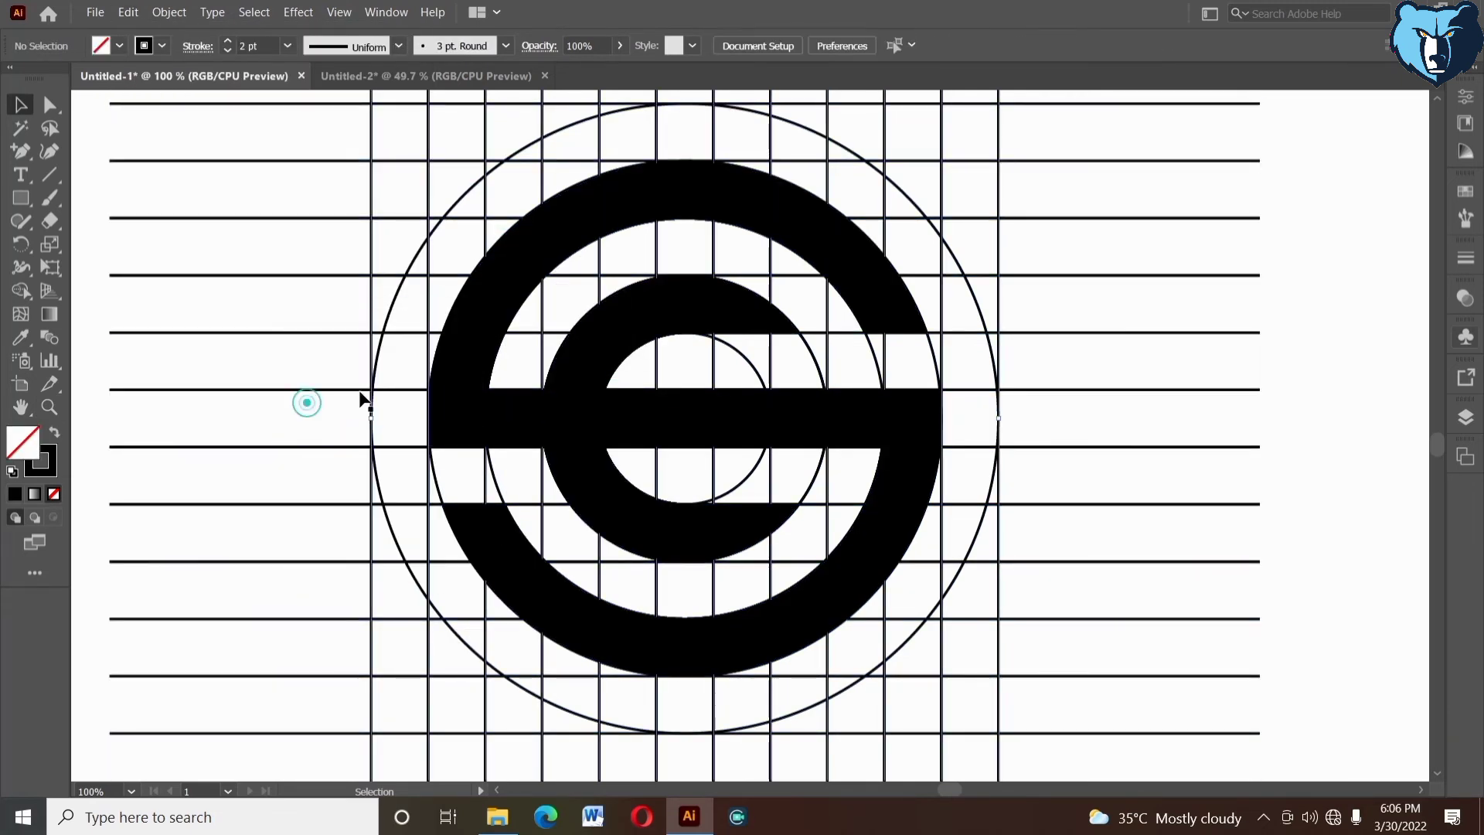
- Ungroup the upper six horizontal lines and the left six vertical lines of the grid
left_click(490, 284)
right_click(490, 290)
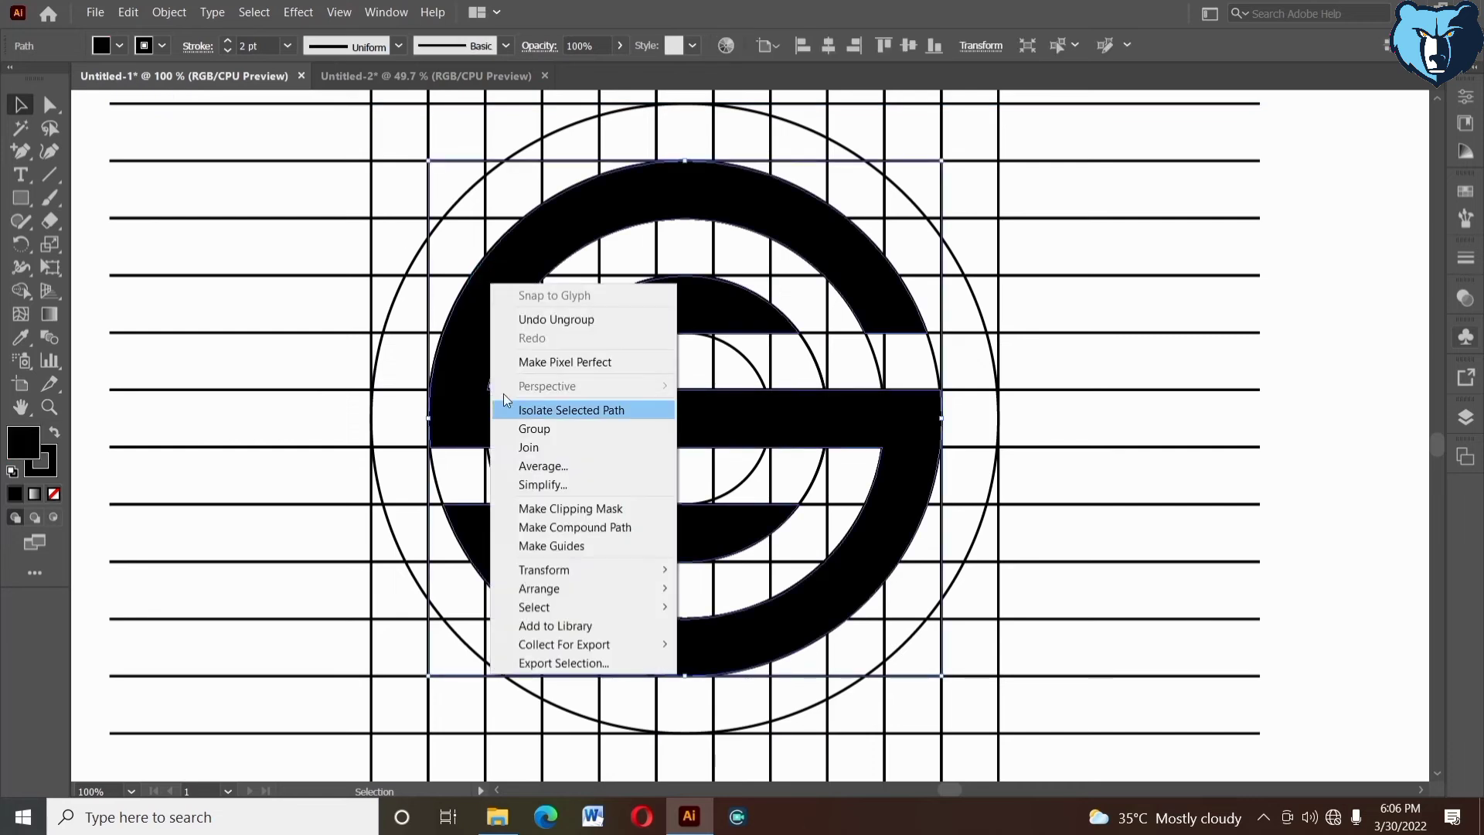
left_click(385, 202)
left_click(454, 160)
right_click(454, 161)
left_click(487, 298)
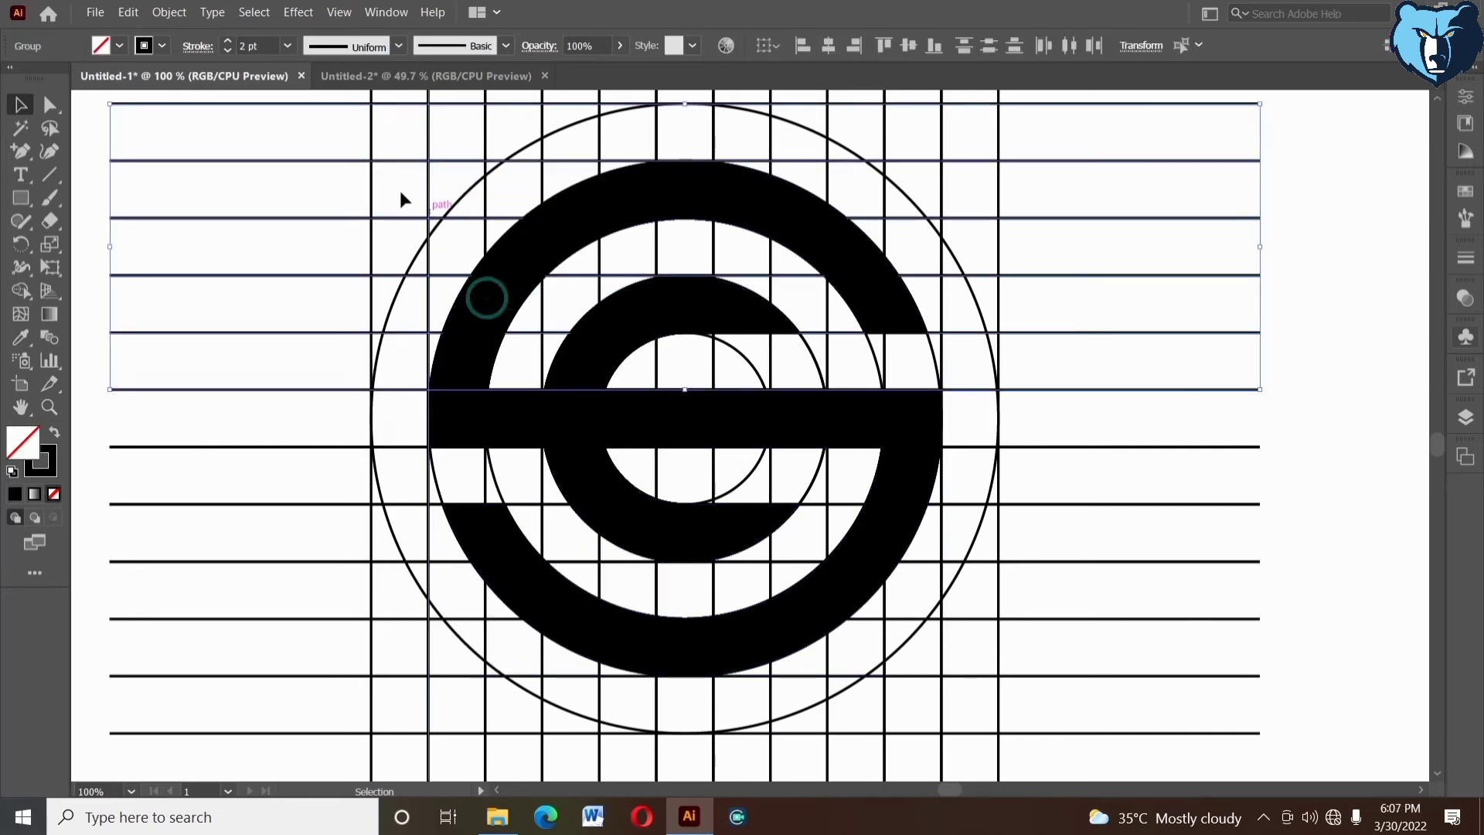
left_click(401, 194)
left_click(371, 472)
right_click(370, 473)
left_click(409, 613)
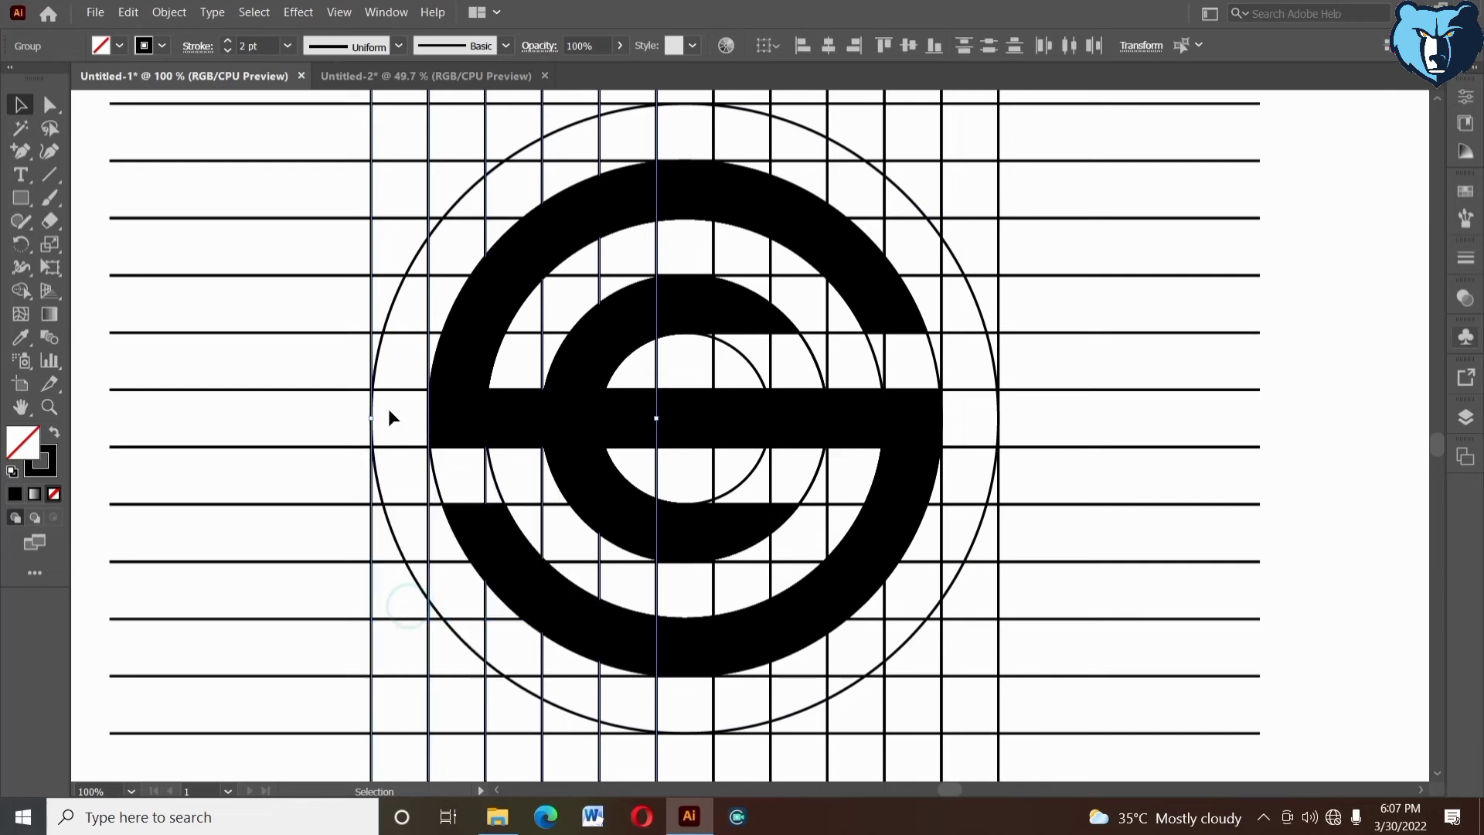
- Ungroup the remaining nested sets of grid lines
left_click(388, 447)
right_click(1013, 379)
left_click(1082, 496)
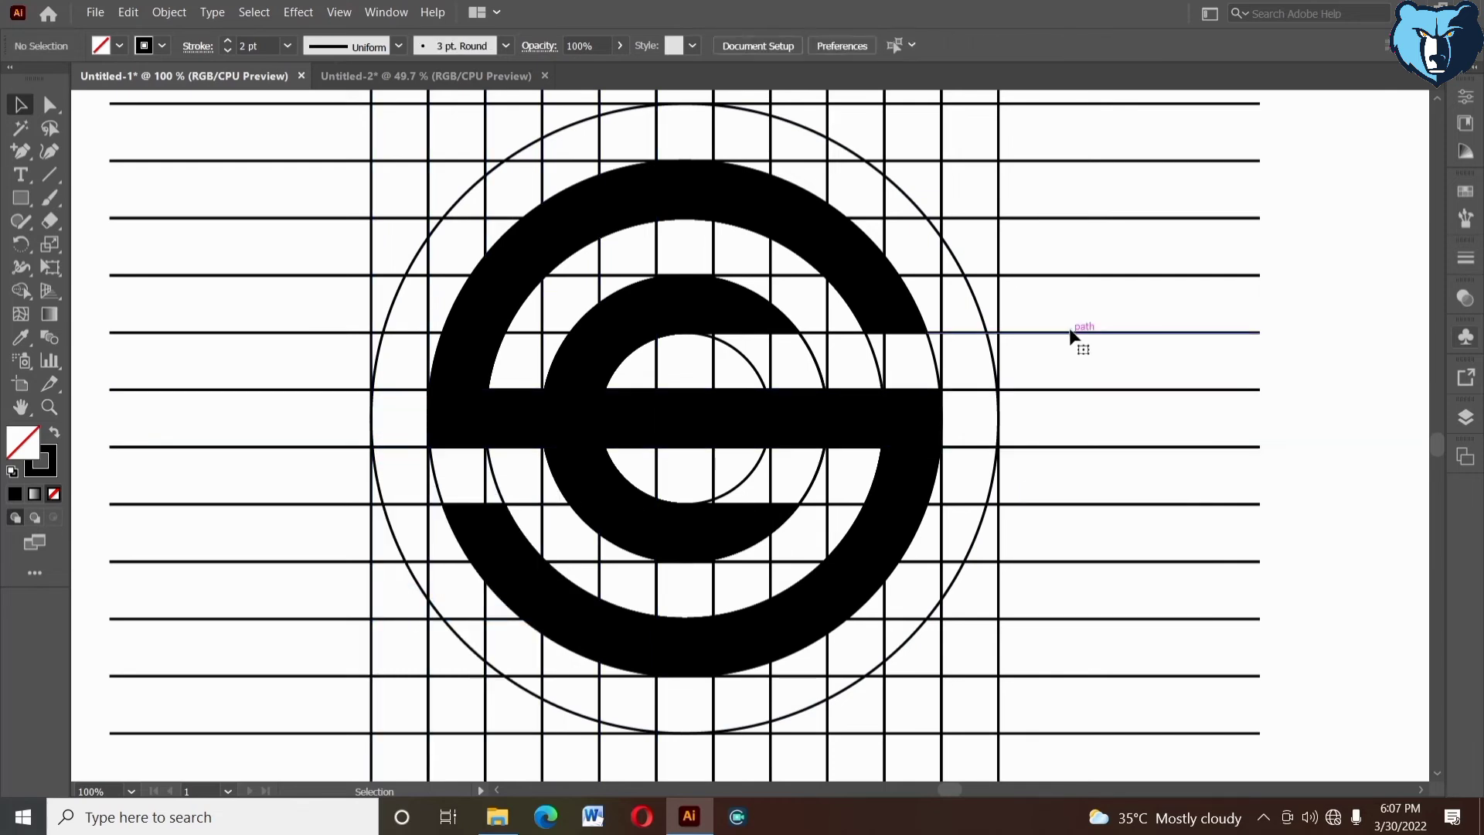
left_click(1071, 333)
right_click(1072, 333)
left_click(1105, 469)
- Copy the black S-shaped mark, then delete the original together with all grid lines and circles
left_click(882, 299)
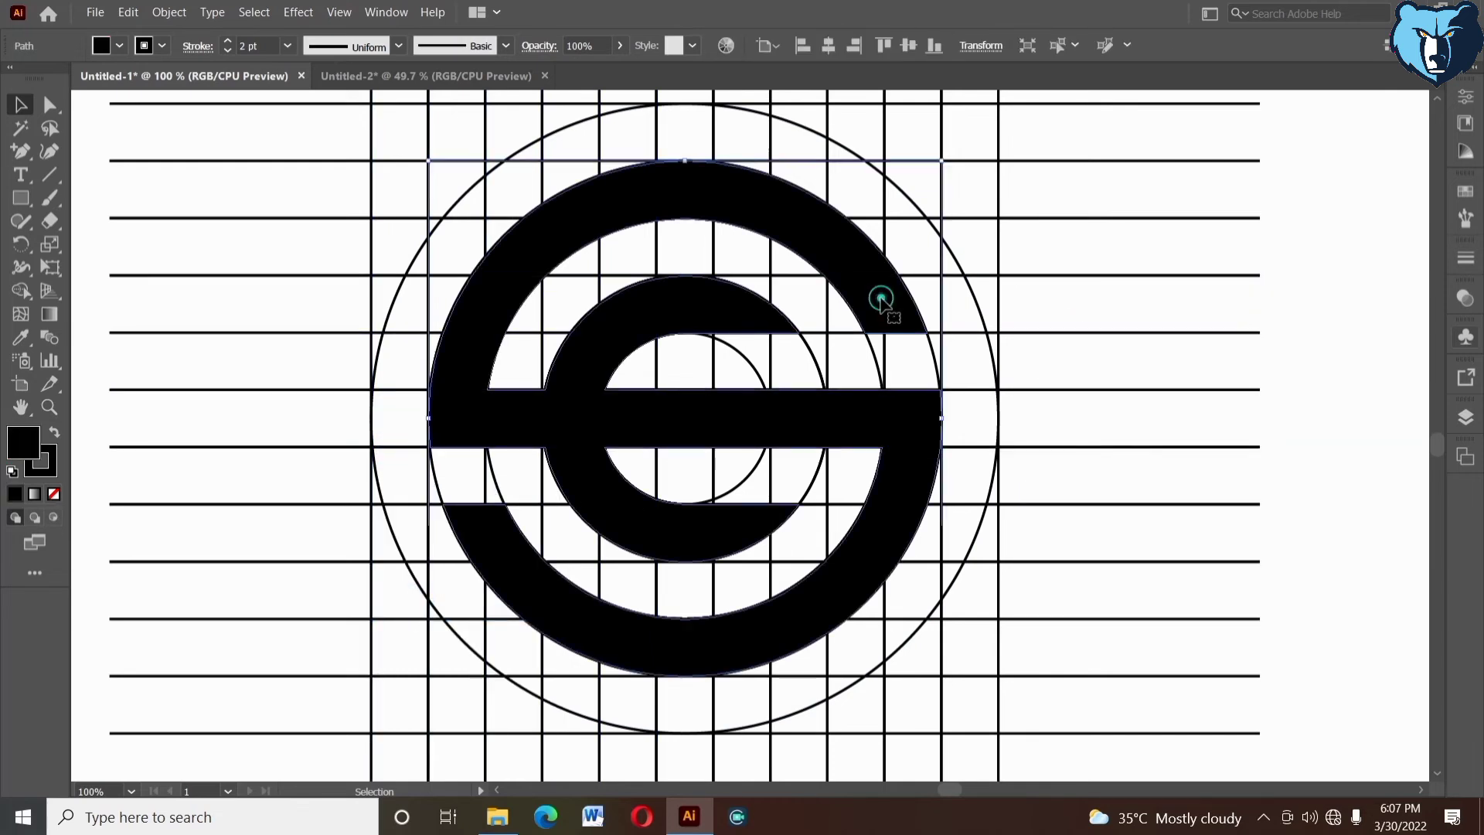
left_click(126, 16)
left_click(179, 97)
left_click(48, 407)
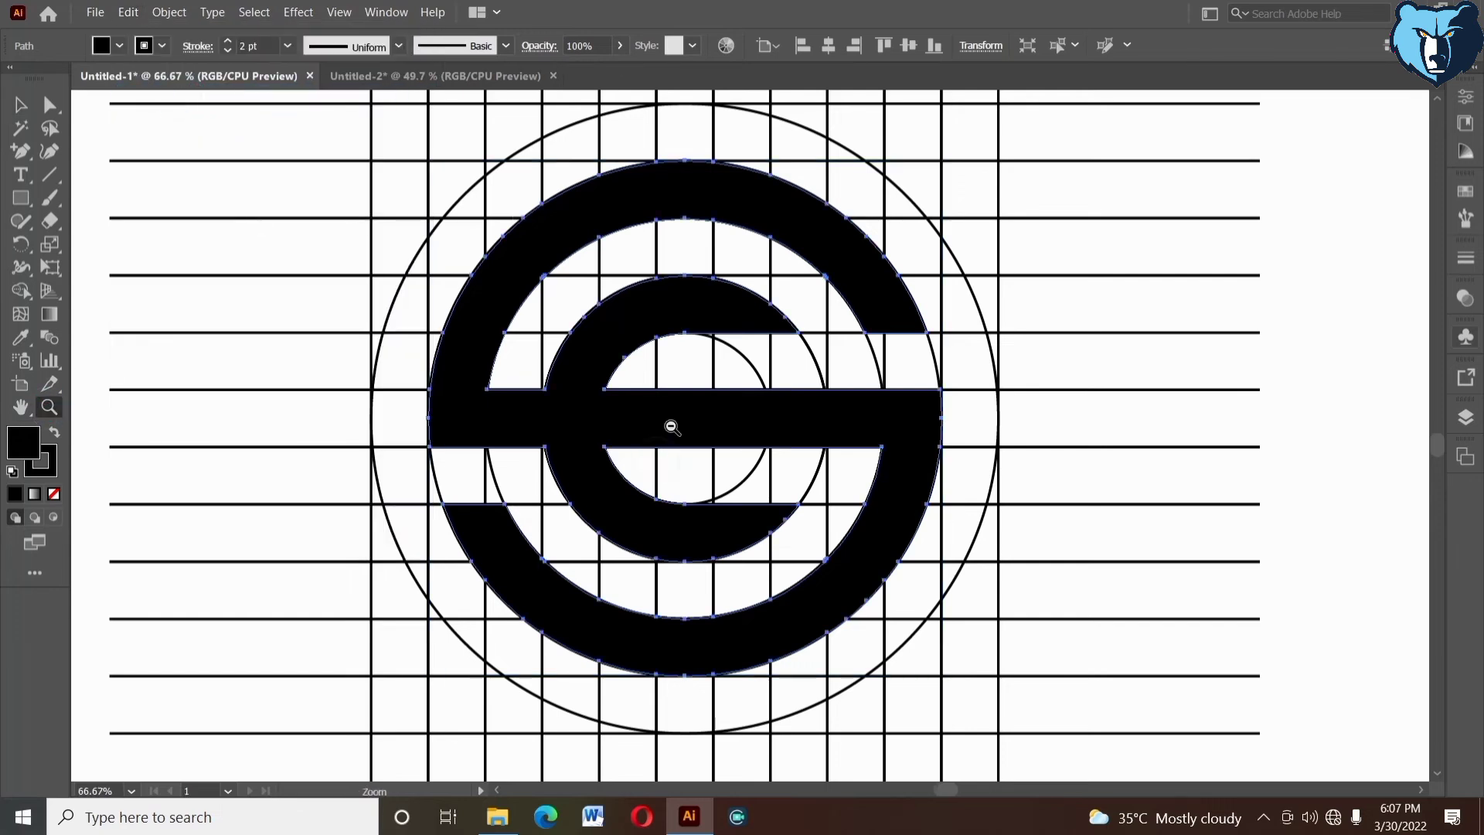
left_click(671, 426, "alt")
left_click(22, 103)
left_click_drag(468, 139, 1139, 720)
key("Delete")
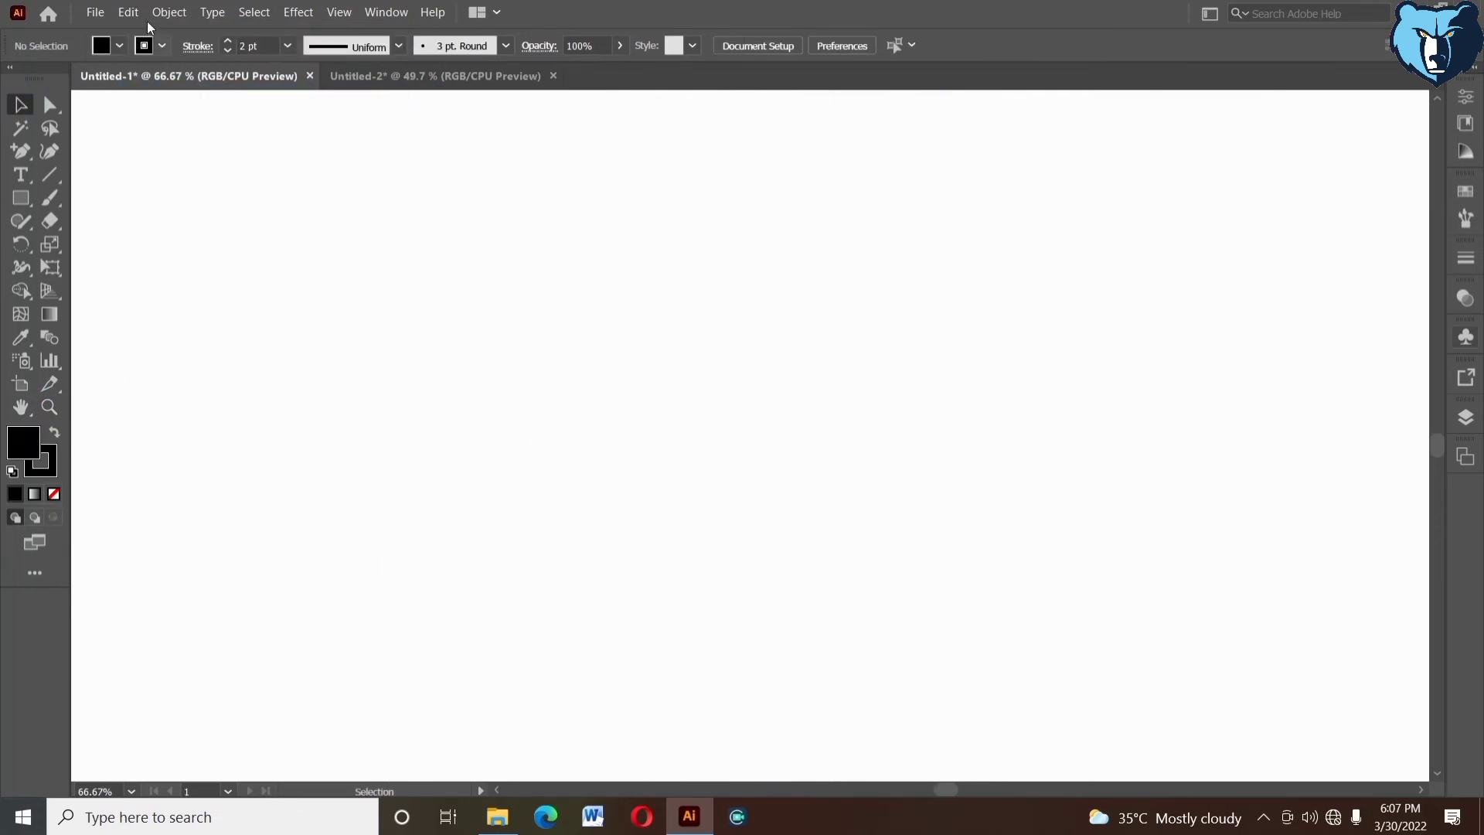
- Paste the copied black mark back into the document and shift it to the right
left_click(129, 11)
left_click(166, 155)
left_click(500, 417)
left_click_drag(500, 417, 915, 364)
- Move the pasted mark up on the artboard, level with the round E logo and to its right
left_click(49, 407)
left_click(707, 461, "alt")
left_click(707, 461, "alt")
left_click_drag(802, 414, 609, 420)
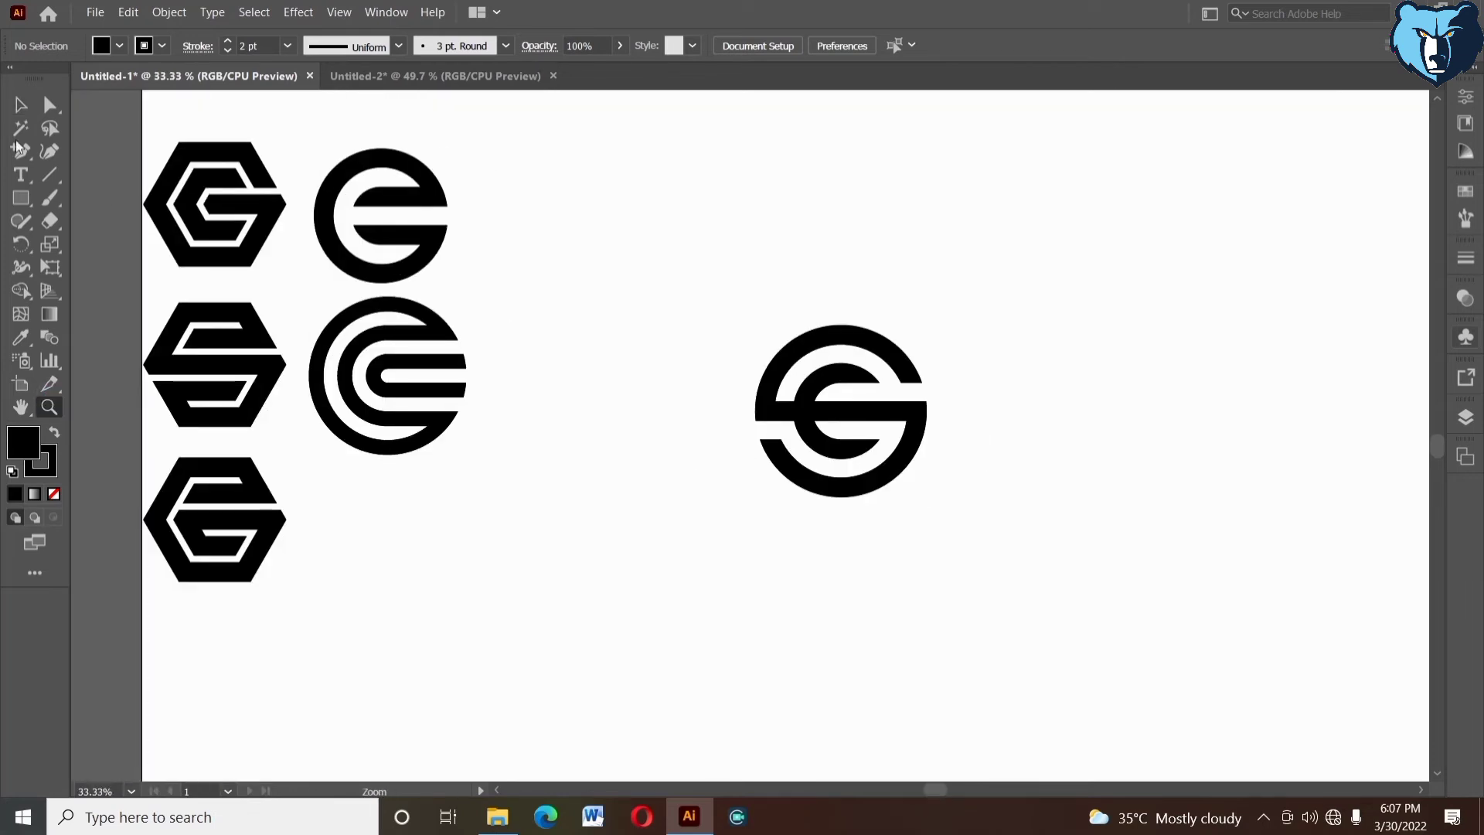
left_click_drag(779, 350, 639, 154)
left_click(738, 449)
left_click_drag(973, 489, 935, 480)
- Draw a square on the empty part of the artboard with a white fill and a 3 pt black stroke
right_click(21, 198)
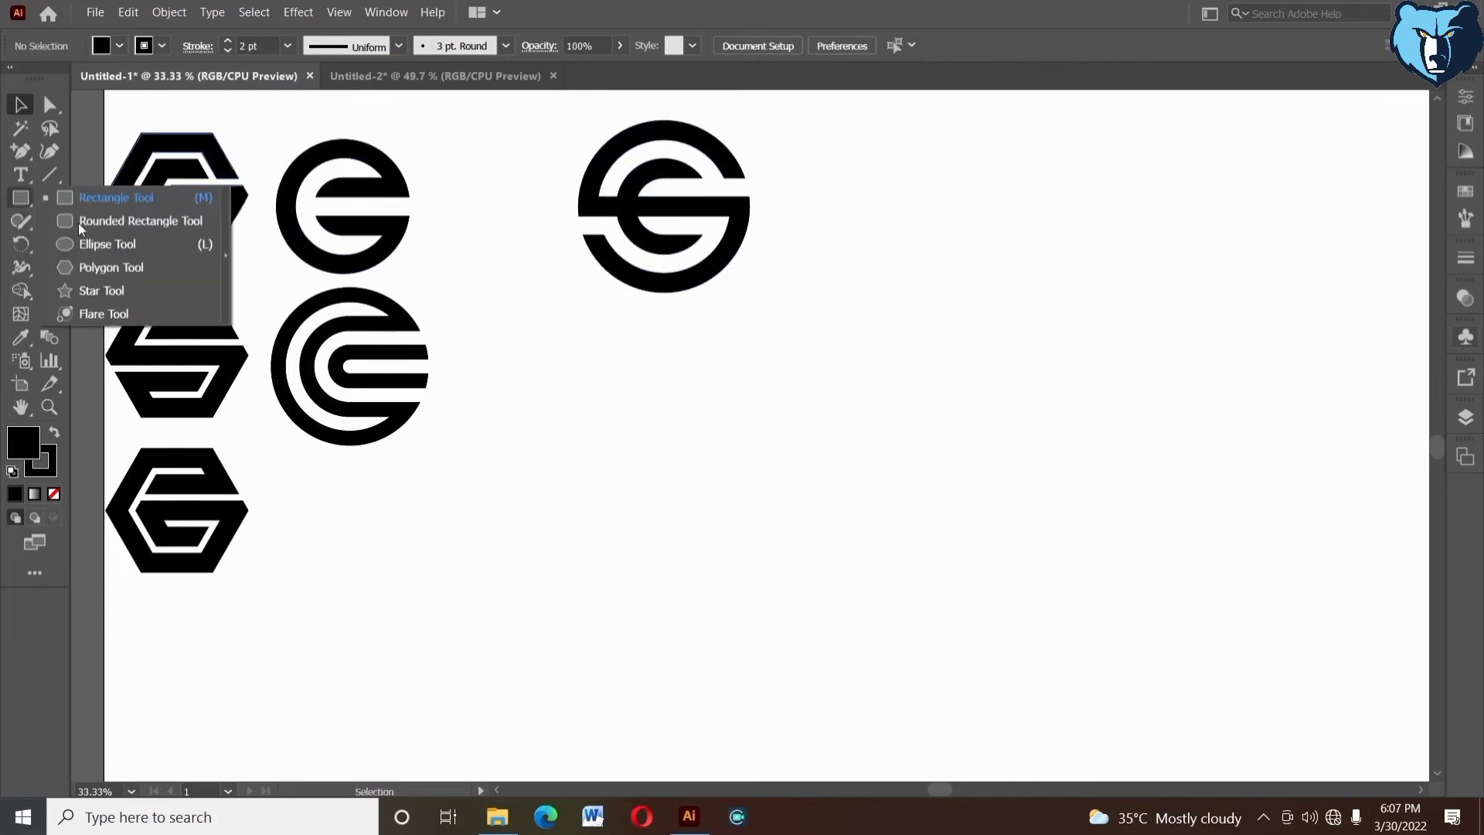
left_click(113, 202)
left_click_drag(803, 374, 1076, 647)
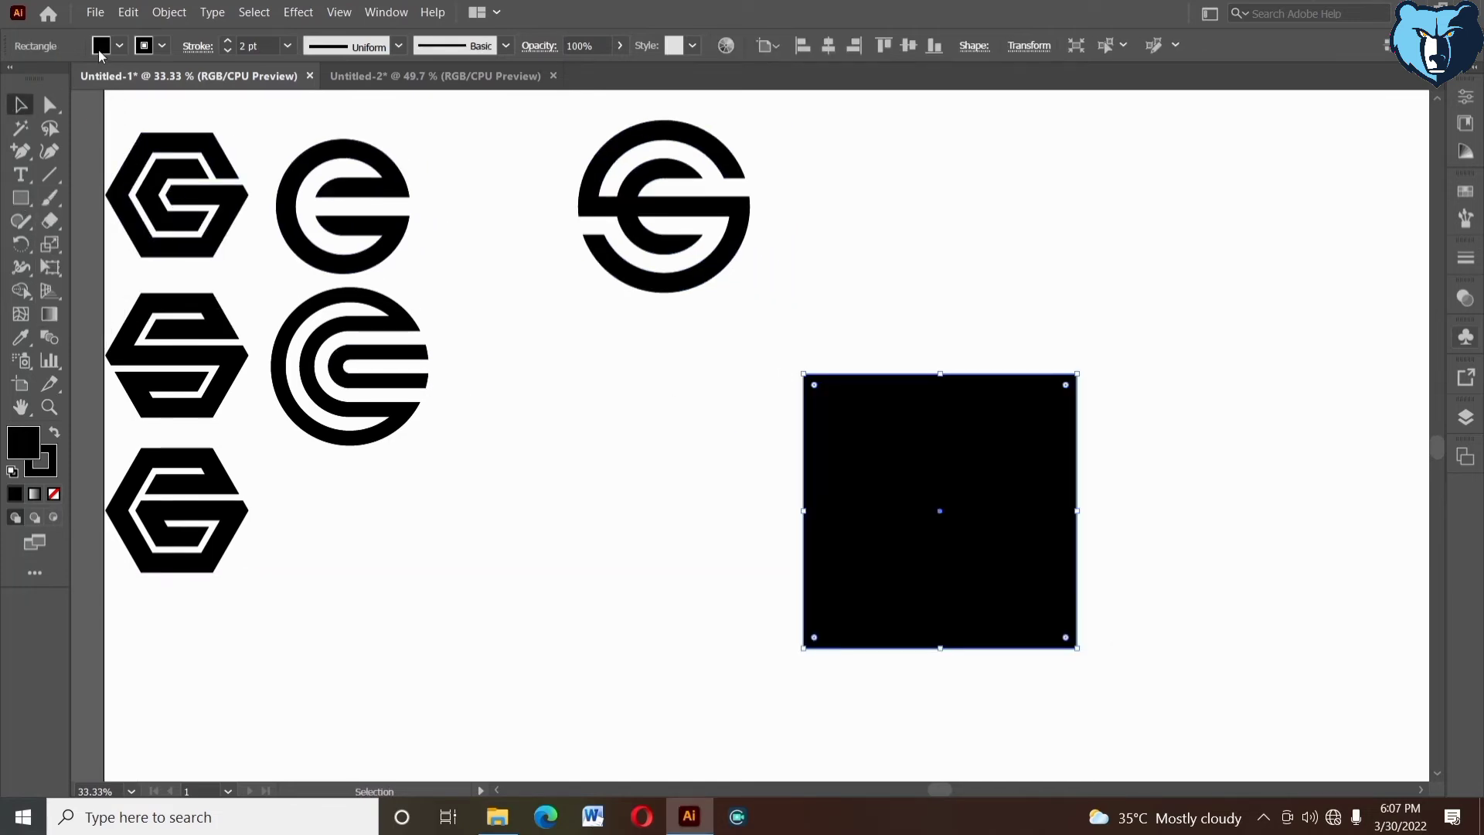
left_click(99, 51)
left_click(39, 75)
left_click_drag(801, 477, 626, 349)
left_click(227, 41)
left_click(953, 377)
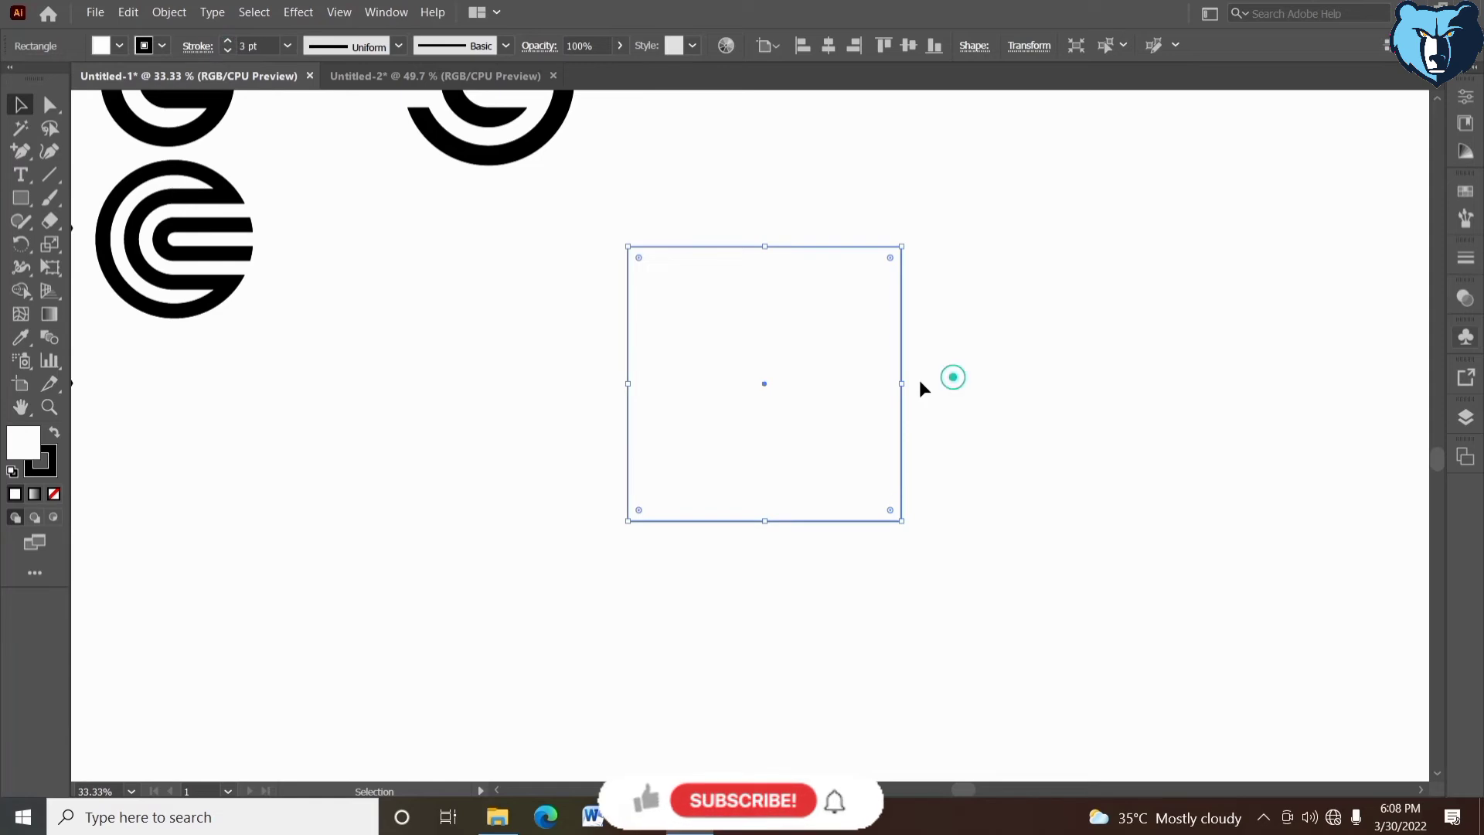
left_click_drag(958, 387, 1008, 451)
- Duplicate the square sideways twice to make a row of three adjoining squares
left_click(717, 308)
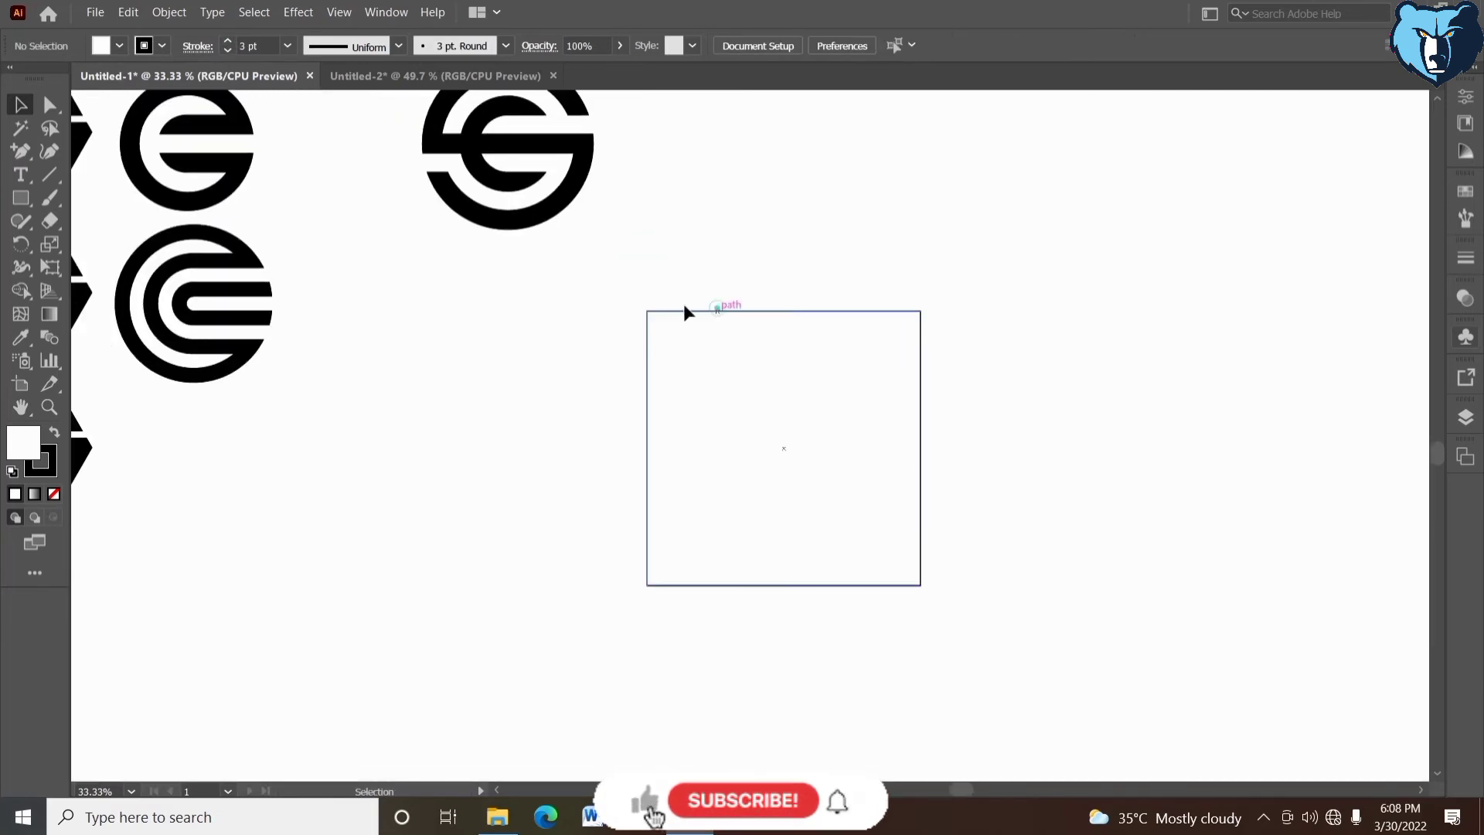
mouse_move(920, 345)
left_mouse_down()
mouse_move(642, 345)
mouse_move(894, 371)
mouse_move(932, 361)
left_mouse_up()
key("ctrl+d")
left_click(1018, 615)
- Duplicate the row of three squares directly below itself and group all six squares
left_click_drag(460, 631, 468, 473)
left_click_drag(337, 457, 1113, 263)
left_click_drag(874, 497, 871, 411)
left_click_drag(802, 200, 814, 473)
left_click_drag(289, 333, 1246, 317)
right_click(696, 202)
left_click(735, 300)
- Move the grouped six-square grid up and left so it overlaps the round logos
scroll(742, 433, "up", 4)
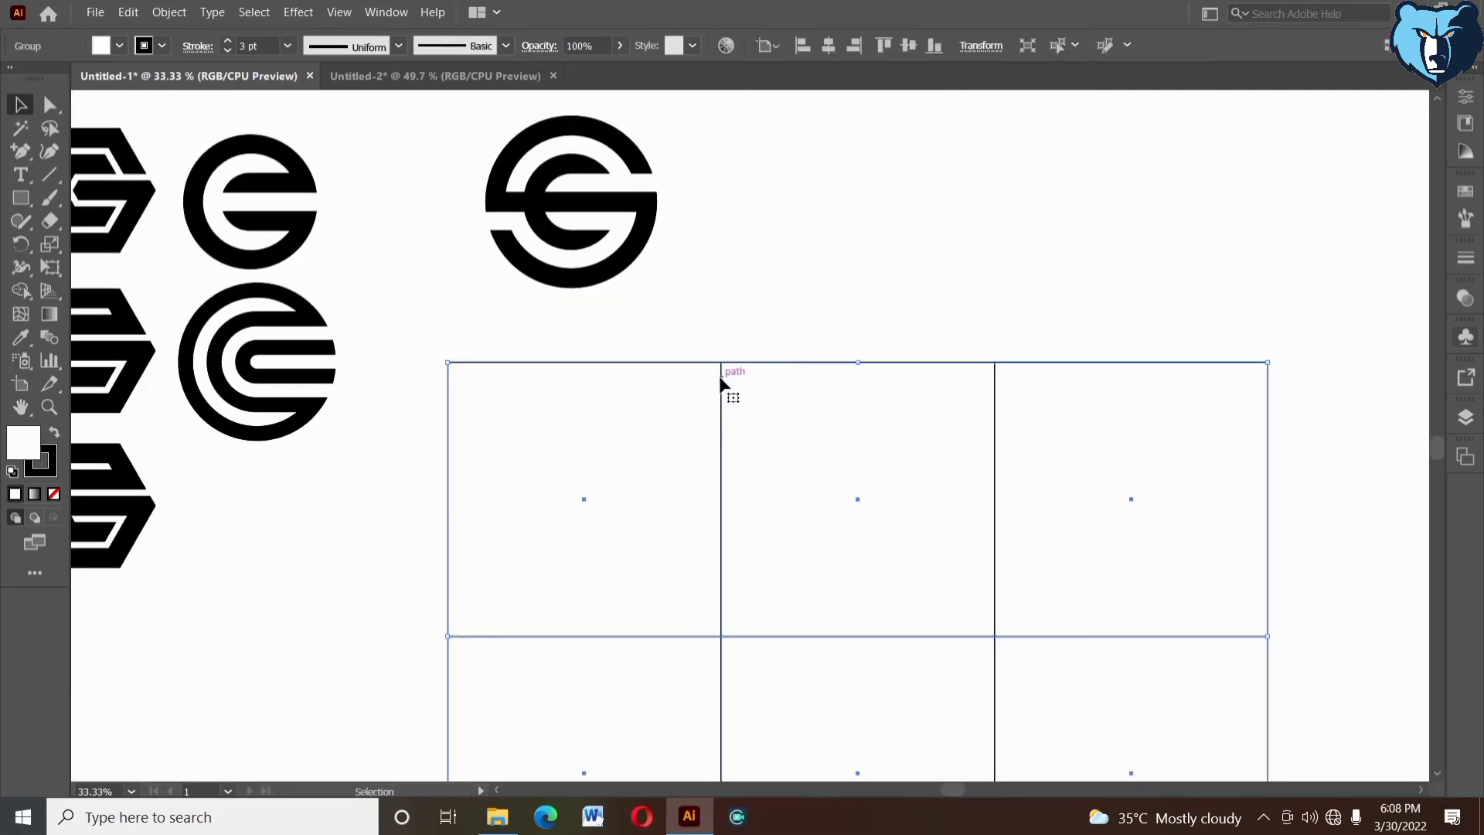
left_click_drag(721, 378, 551, 181)
left_click_drag(633, 331, 729, 313)
left_click_drag(729, 316, 596, 301)
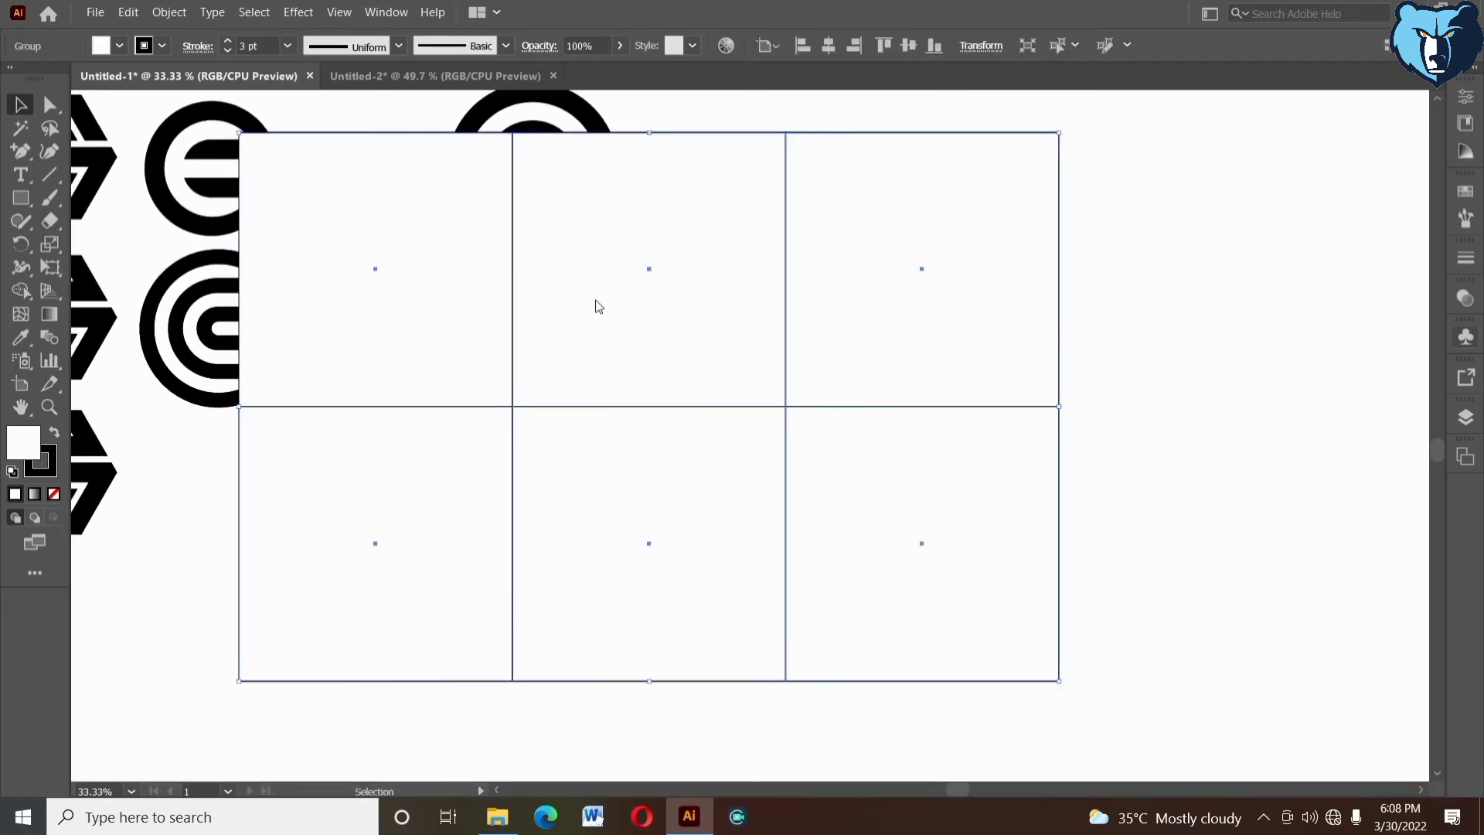
- Ungroup the six squares and set their fill to none
right_click(599, 306)
left_click(651, 438)
left_click(54, 494)
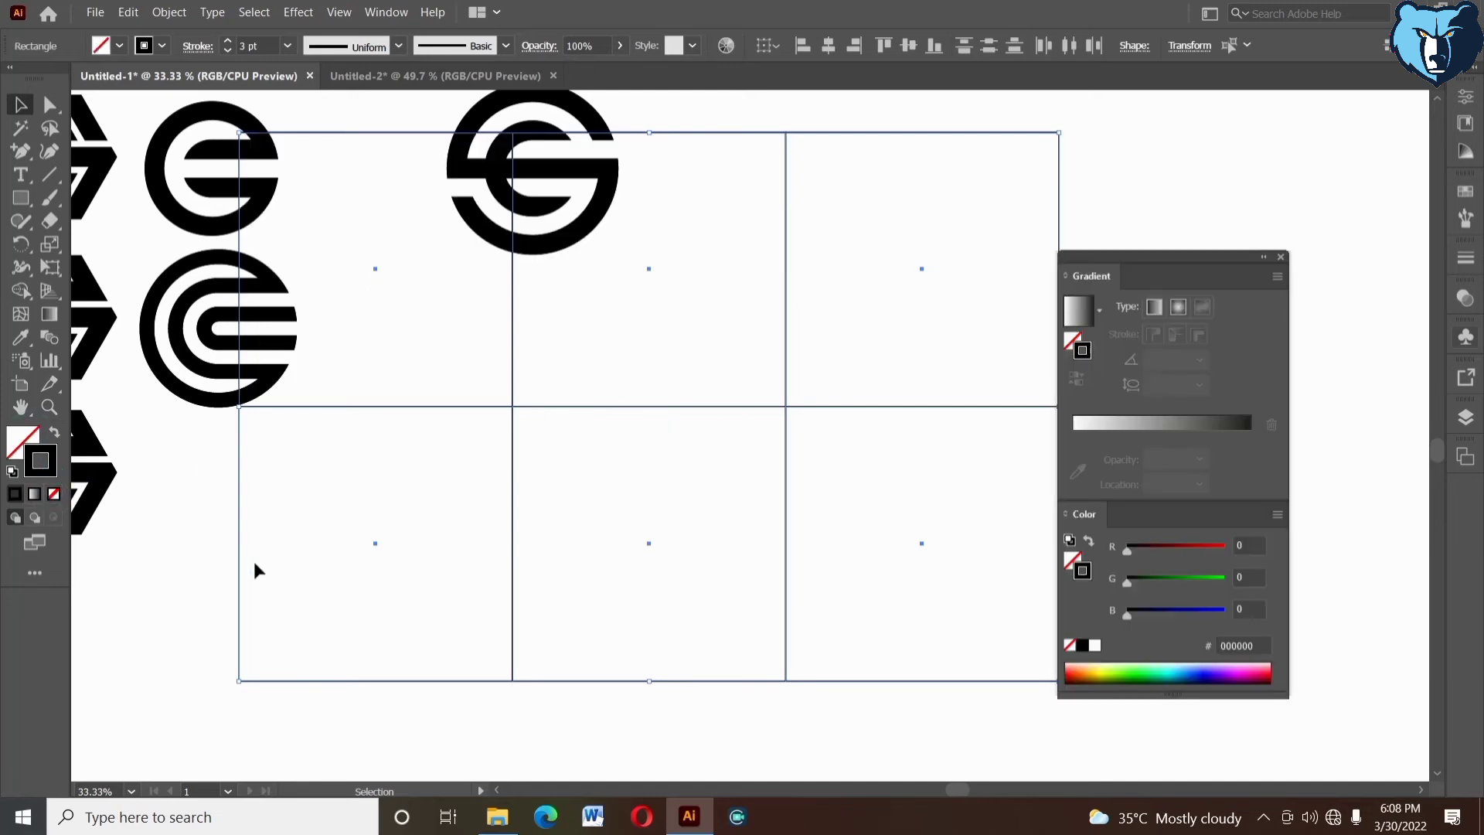
- Move the round S-shaped logo into the upper-right square and centre it horizontally and vertically in that square
left_click(252, 570)
scroll(1225, 261, "left", 2)
left_click_drag(608, 232, 979, 328)
left_click(1092, 223, "shift")
left_click(828, 47)
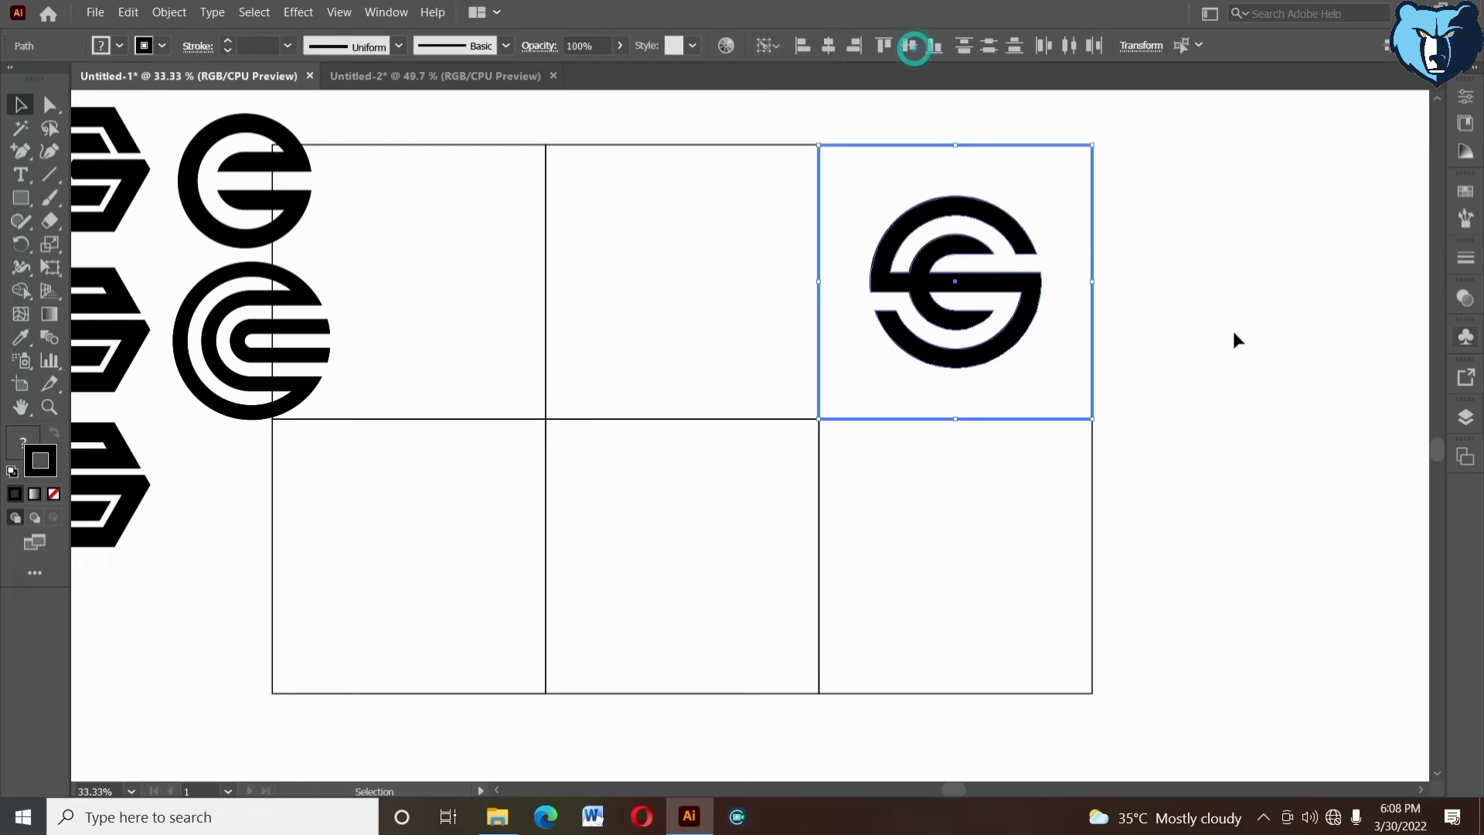
left_click(1233, 337)
- Centre the round logo made of concentric C bands in the lower-middle square, both horizontally and vertically
left_click(305, 332)
left_click(719, 693, "shift")
left_click(719, 694)
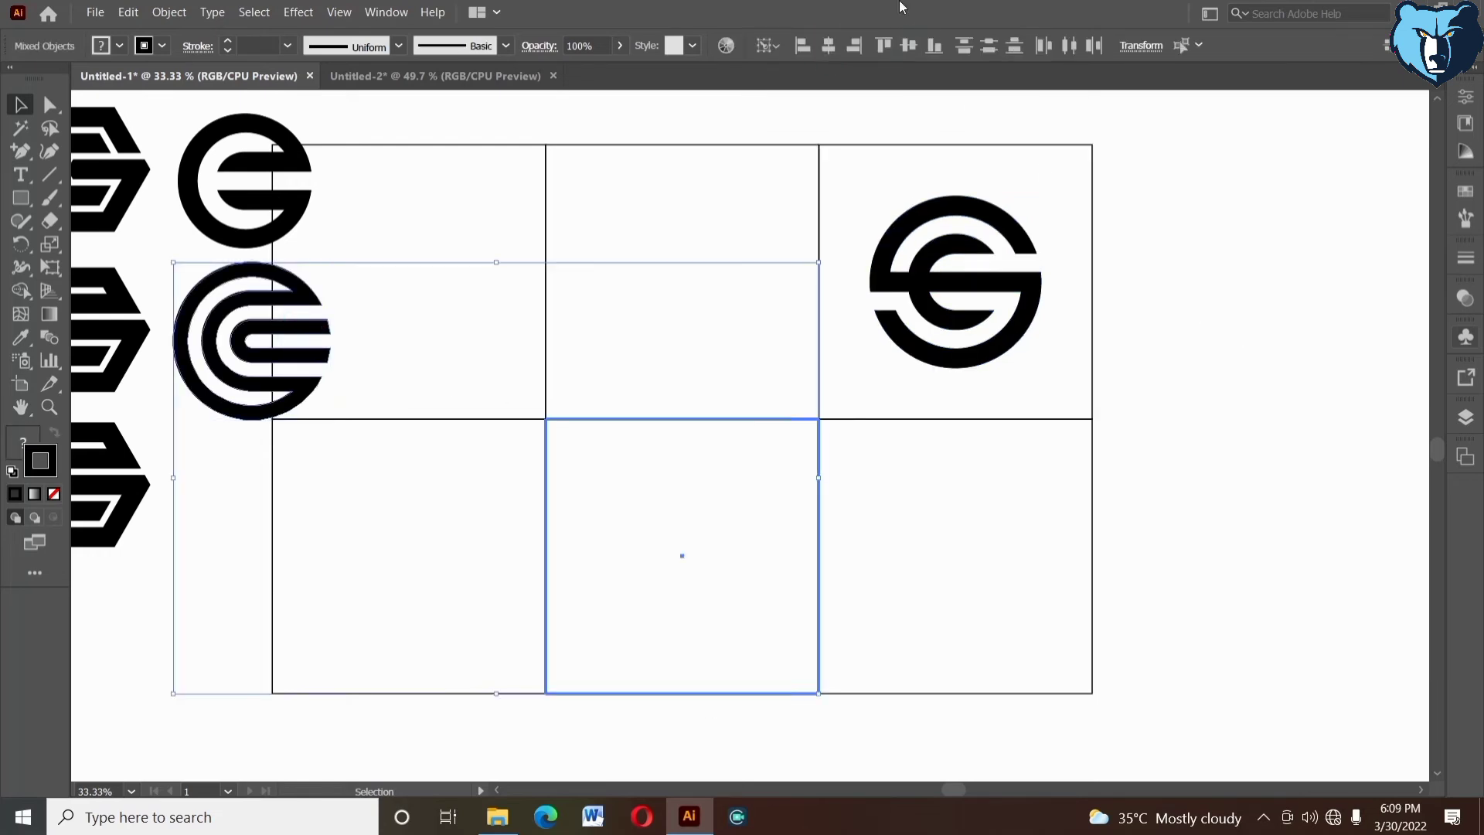
left_click(829, 46)
left_click(909, 46)
left_click(1067, 292)
- Centre the remaining round E-like logo horizontally and vertically in the upper-left square
left_click(274, 227)
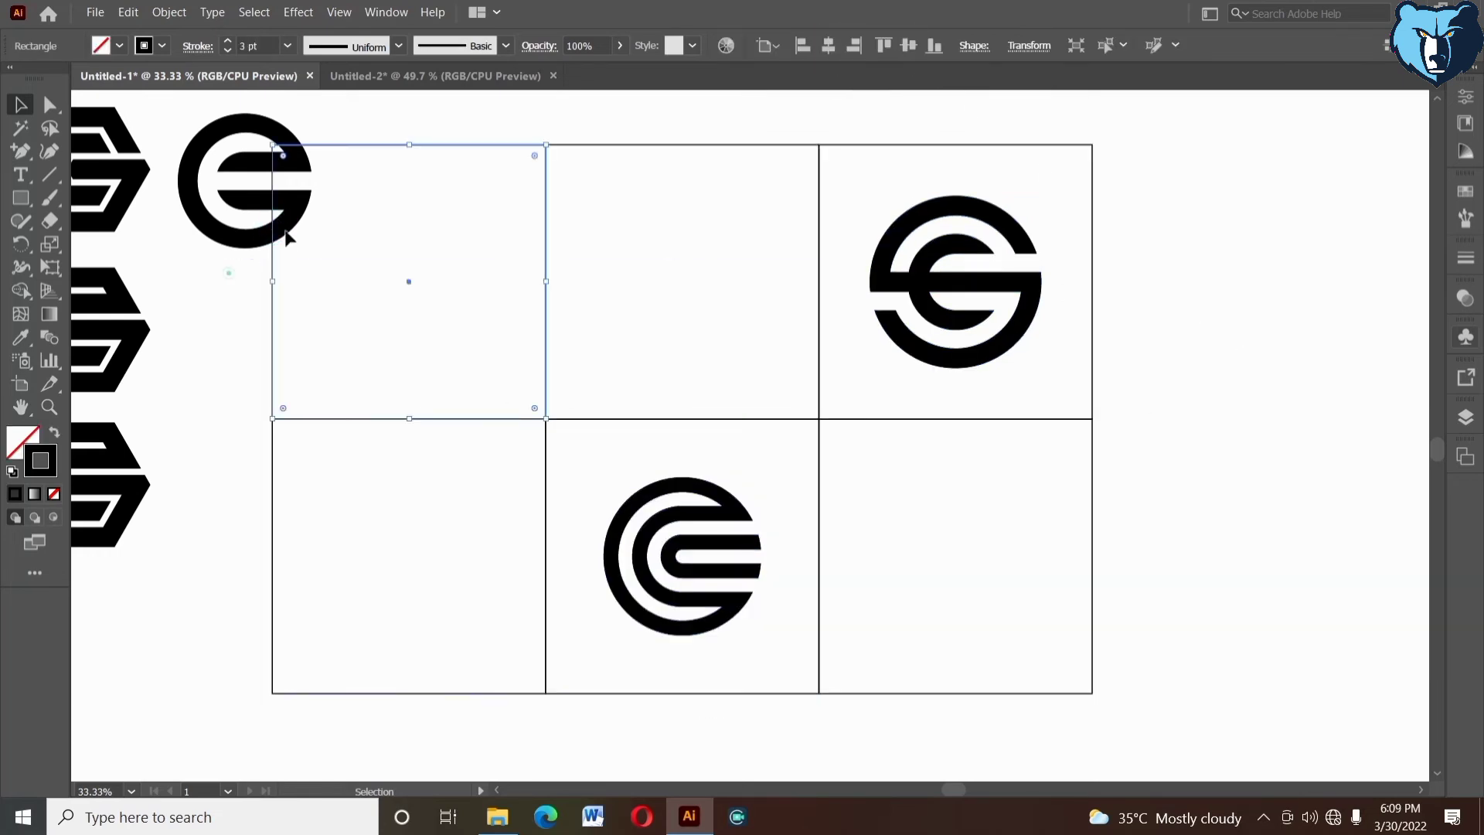
left_click(263, 228, "shift")
left_click(391, 147)
left_click(829, 47)
left_click(909, 47)
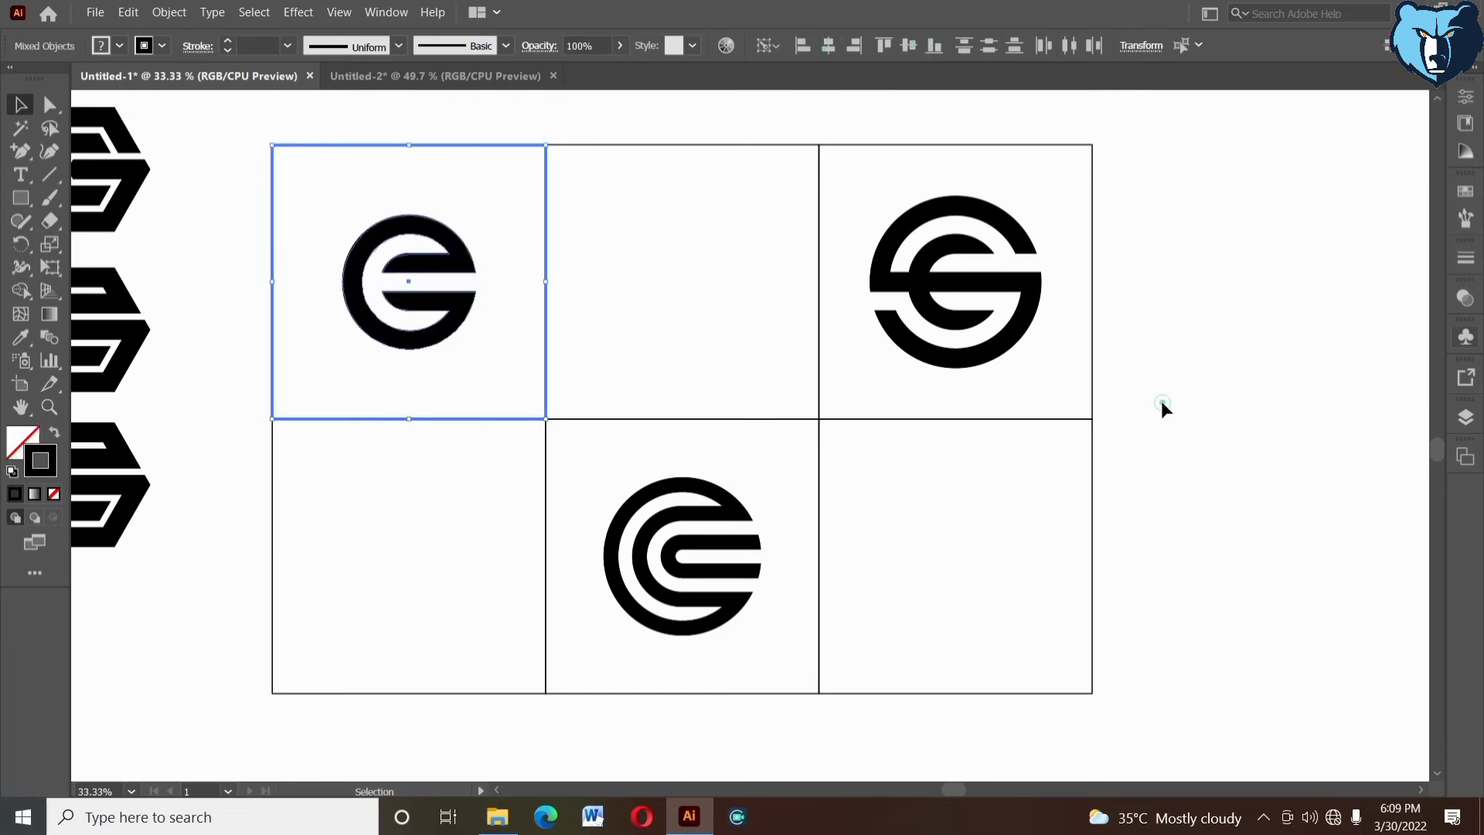
left_click(1160, 408)
- Centre the lowest hexagonal logo of the column horizontally and vertically in the upper-middle square
left_click(118, 537)
left_click_drag(647, 122, 695, 165)
left_click(700, 145)
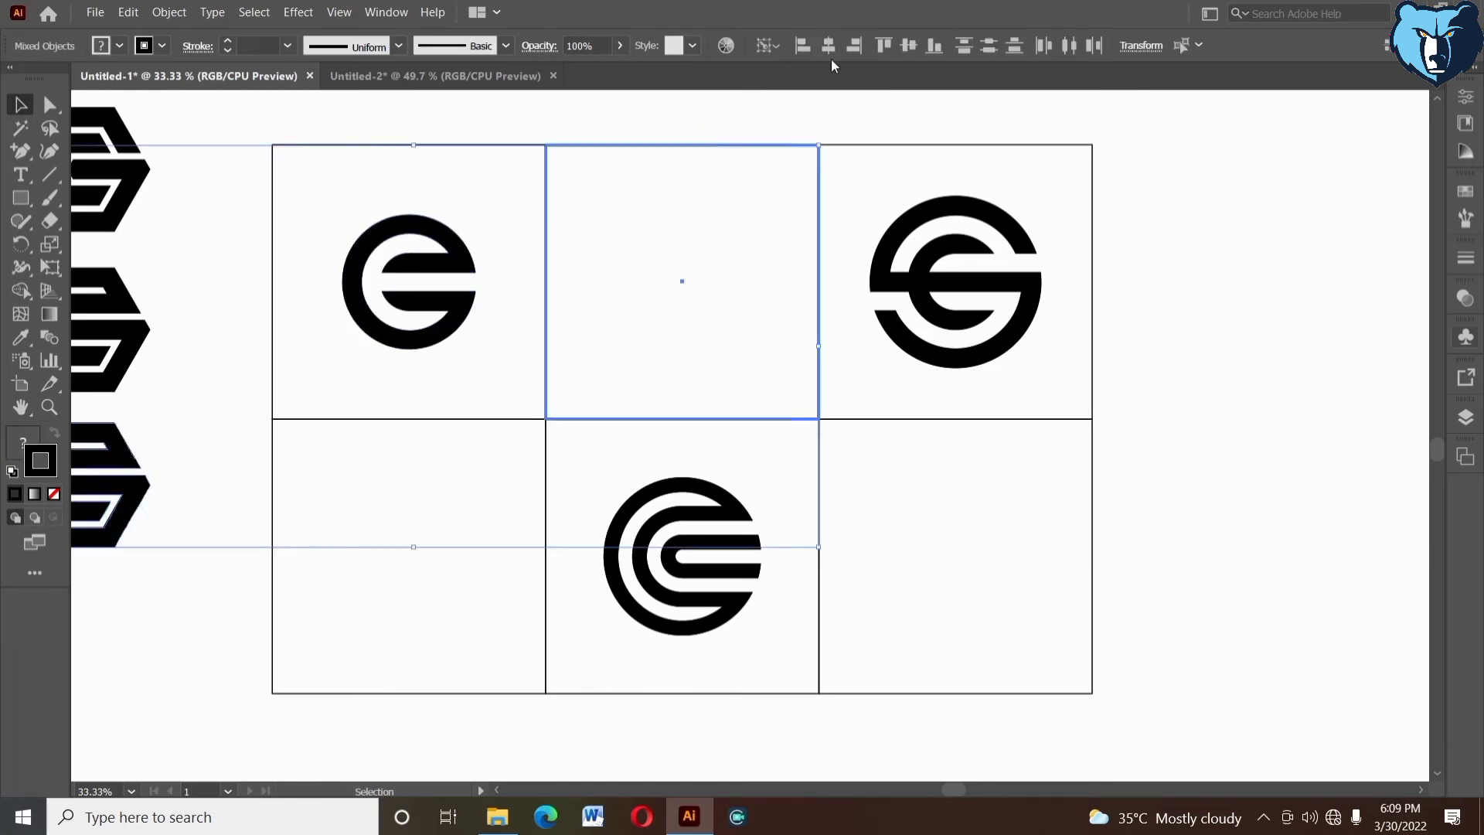
left_click(829, 46)
left_click(909, 46)
left_click(1167, 570)
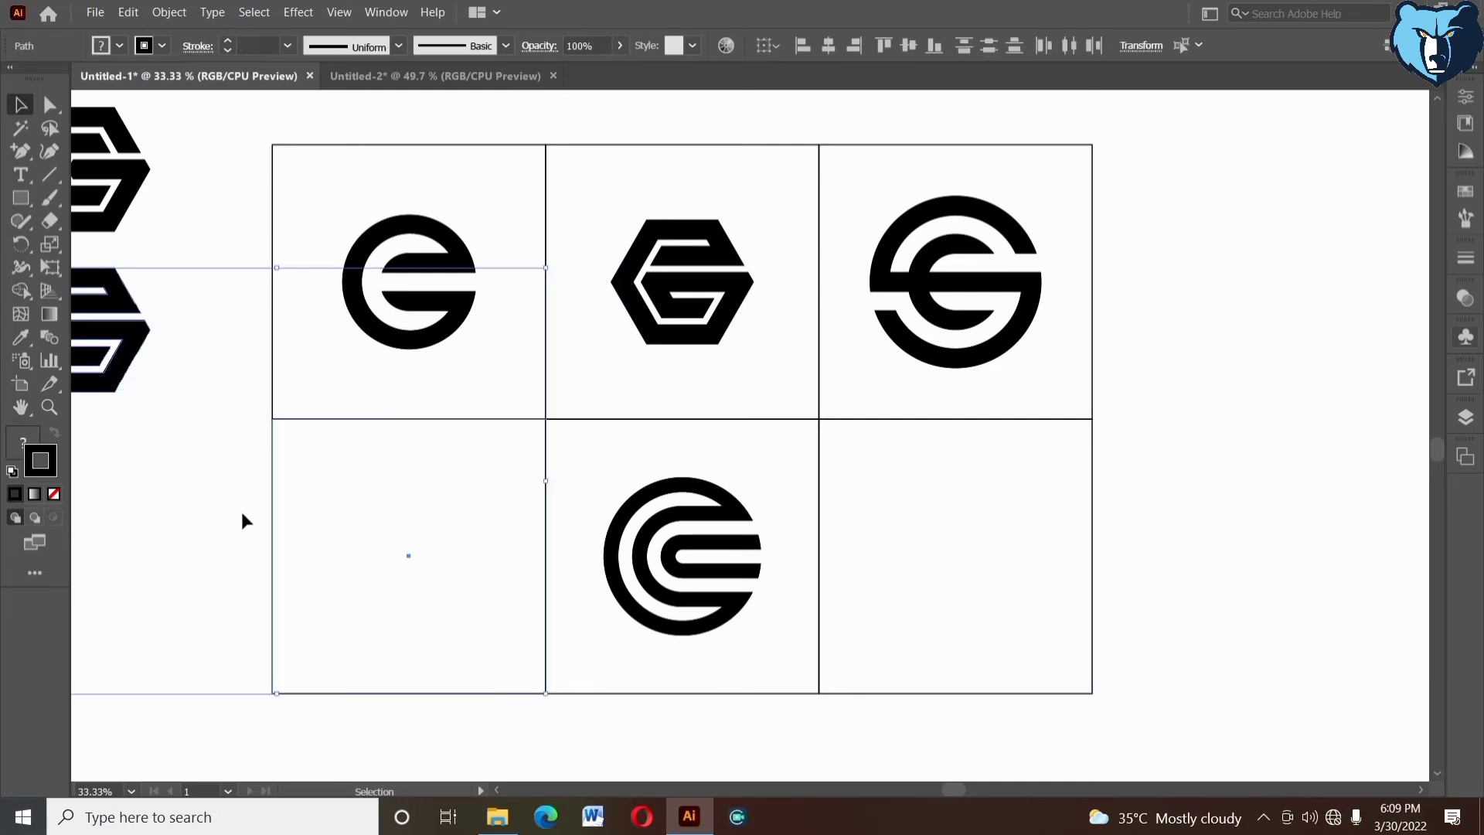
- Centre the hexagonal S logo horizontally and vertically in the lower-left square
left_click(268, 471, "shift")
left_click(267, 471)
left_click(829, 47)
left_click(909, 47)
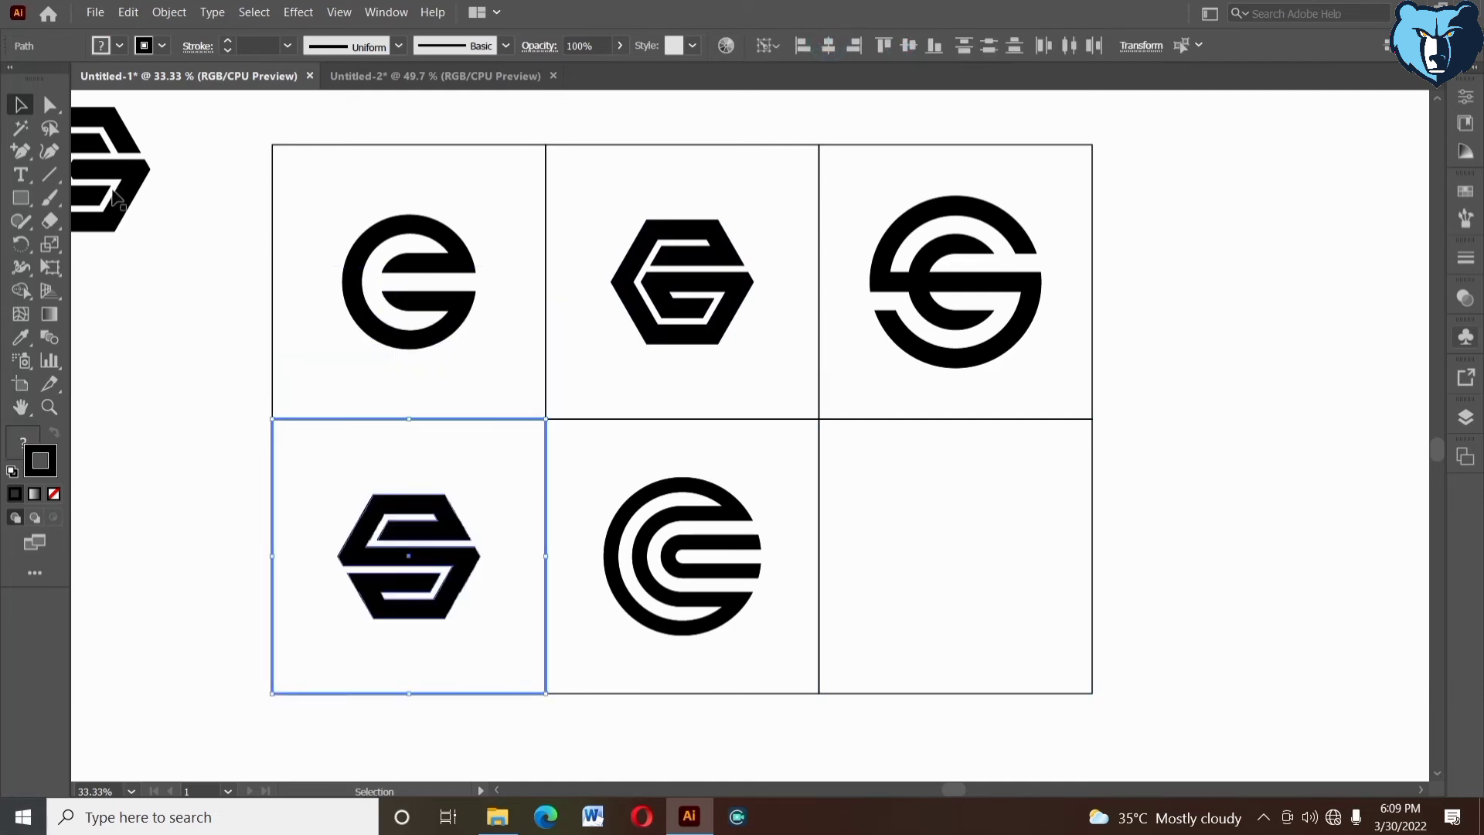
- Centre the last hexagonal G logo horizontally and vertically in the empty lower-right square
left_click(114, 200)
left_click(1093, 506, "shift")
left_click(1094, 506)
left_click(828, 47)
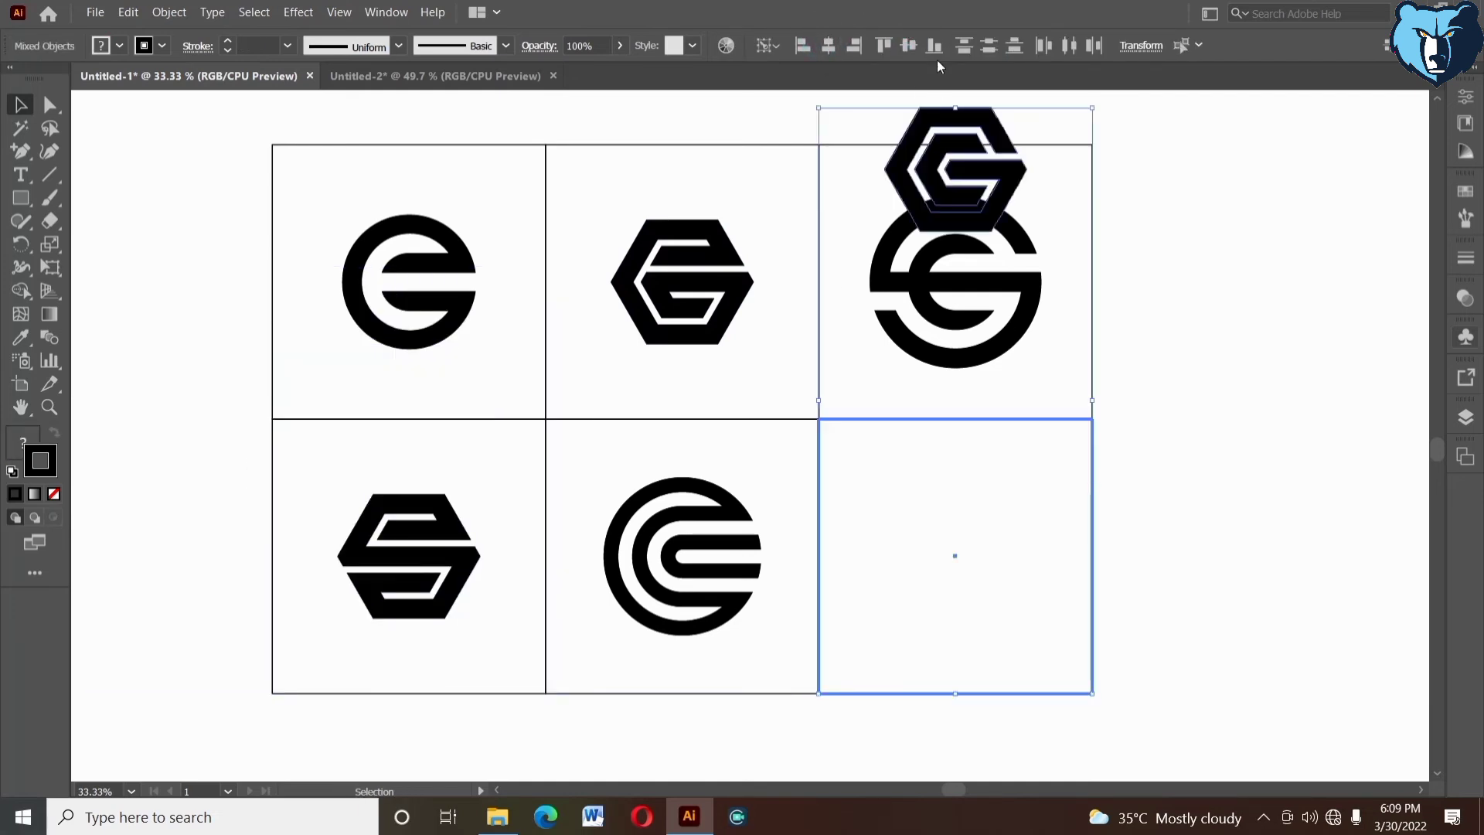
left_click(909, 47)
left_click(1204, 536)
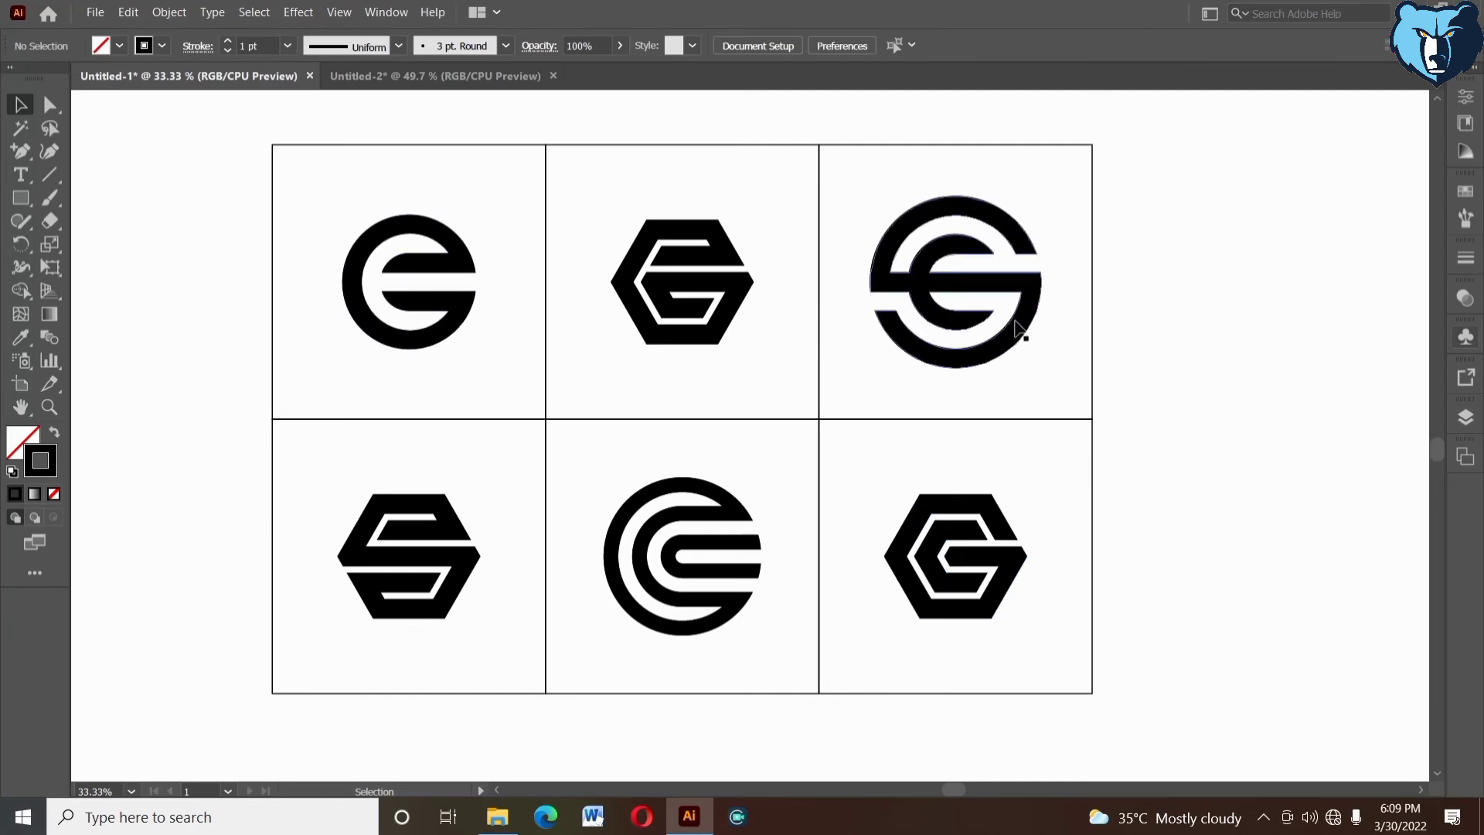
- Scale down the round S-shaped logo proportionally about its centre in the upper-right square to match the other logos
left_click(1040, 294)
left_click_drag(1041, 286, 1027, 284)
left_click(1126, 364)
left_click_drag(1126, 363, 1130, 364)
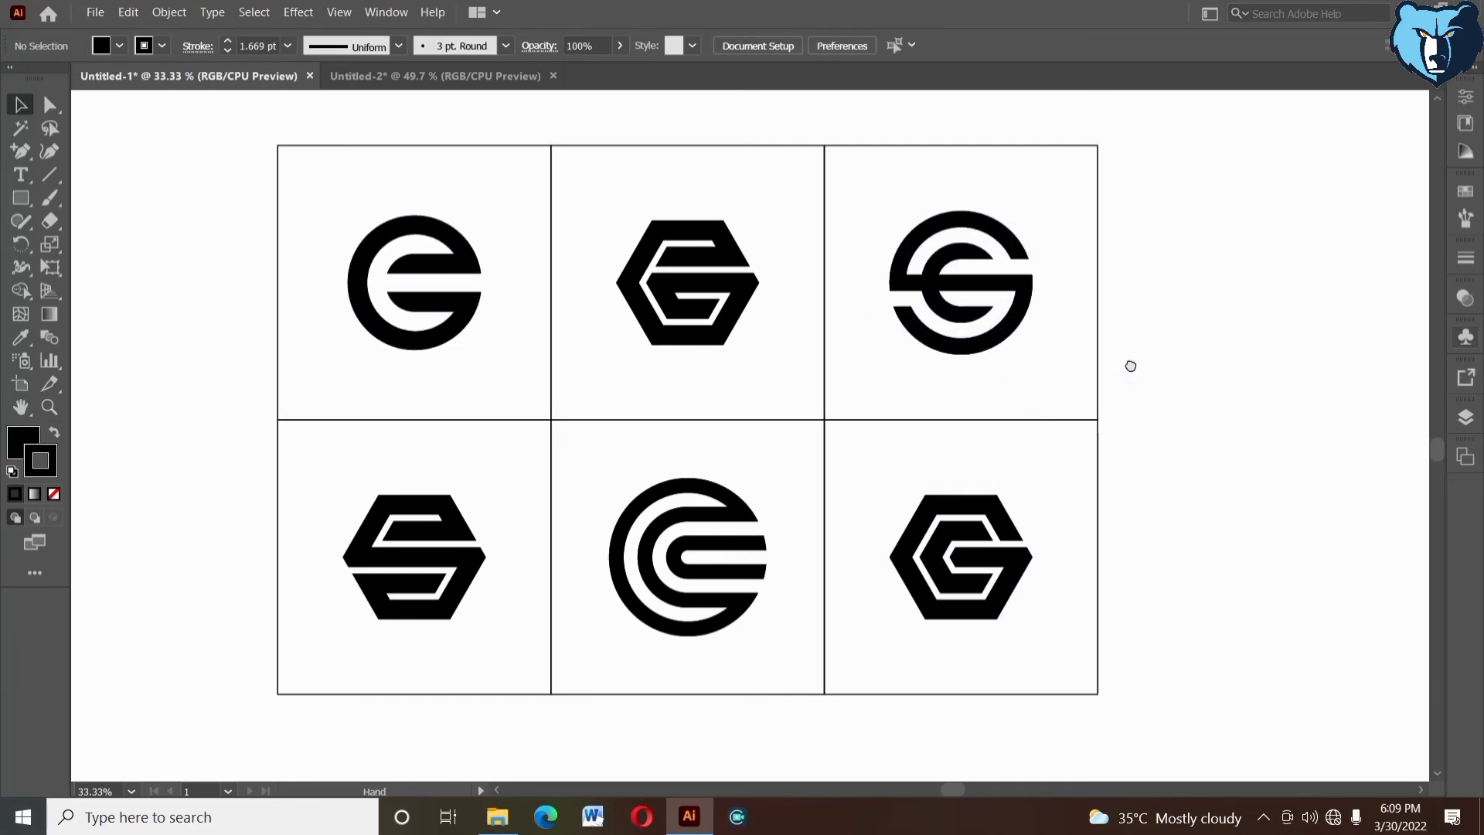
left_click_drag(1130, 430, 1183, 431)
- Draw a flat black ellipse about 115 mm wide and 8 mm high under the upper-left round logo and centre it horizontally with the logo
left_click(21, 198)
left_click(100, 246)
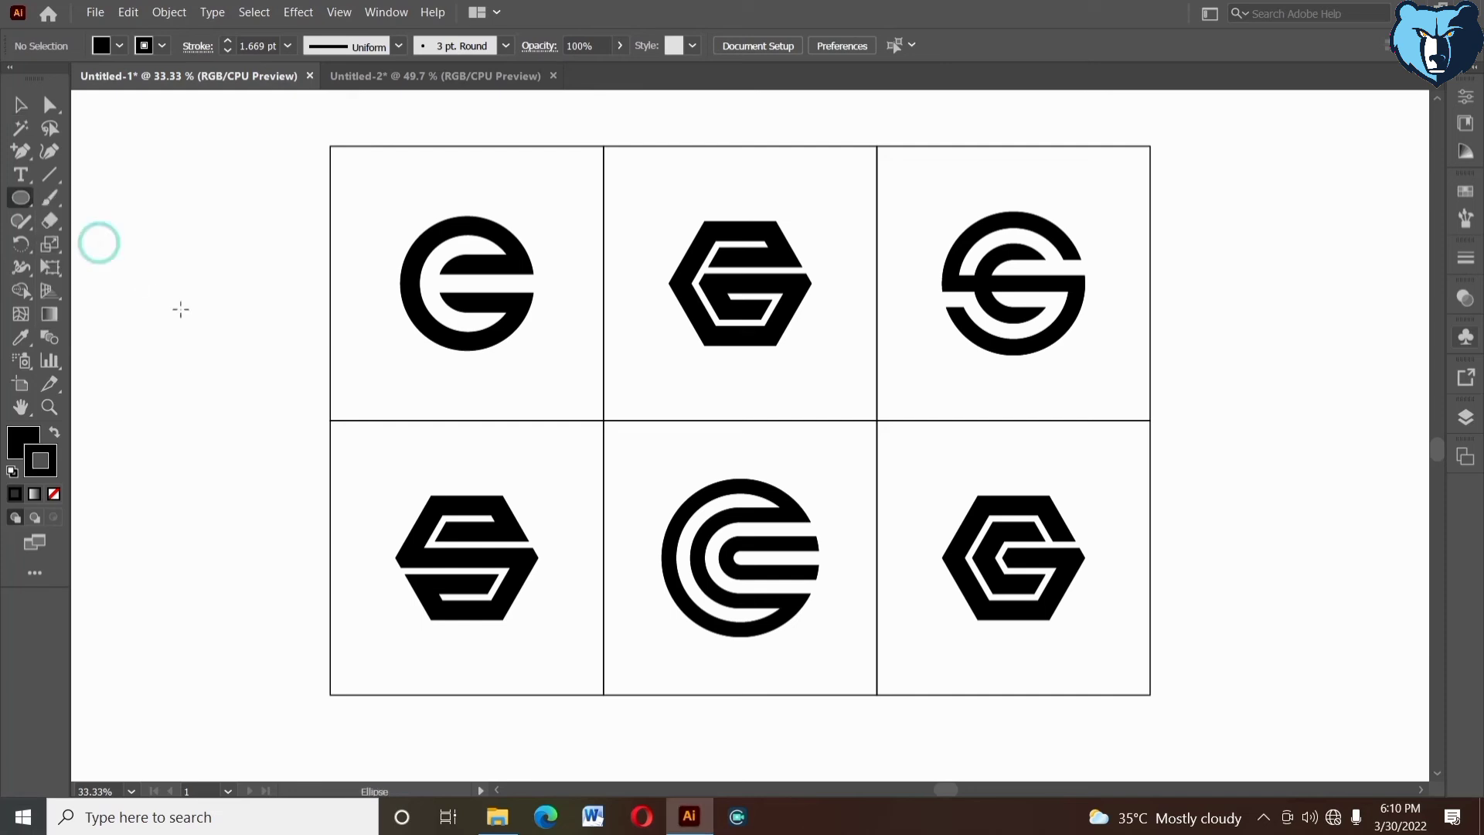
left_click_drag(181, 309, 354, 325)
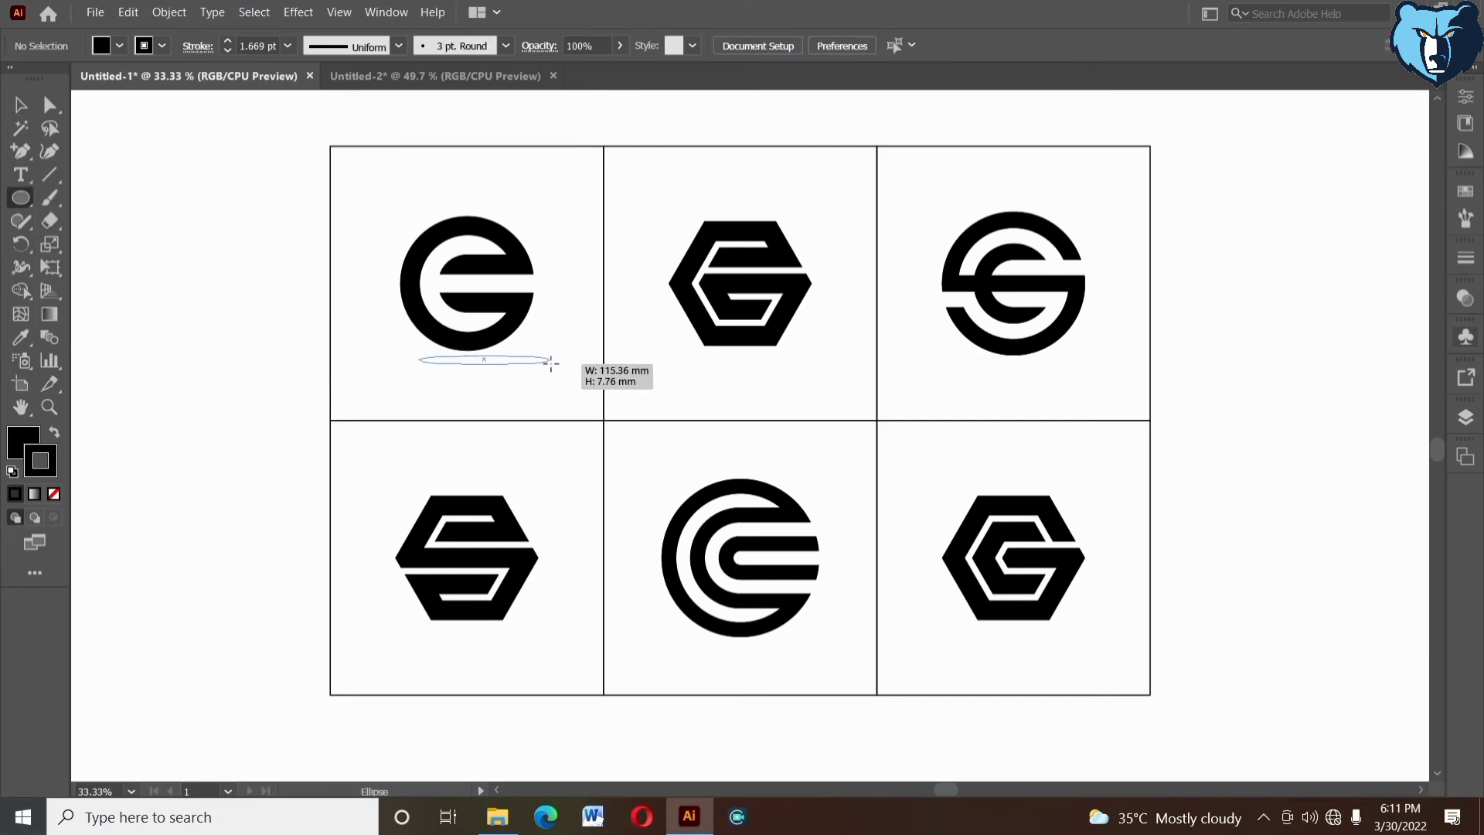
left_click_drag(551, 362, 557, 361)
left_click(499, 340, "shift")
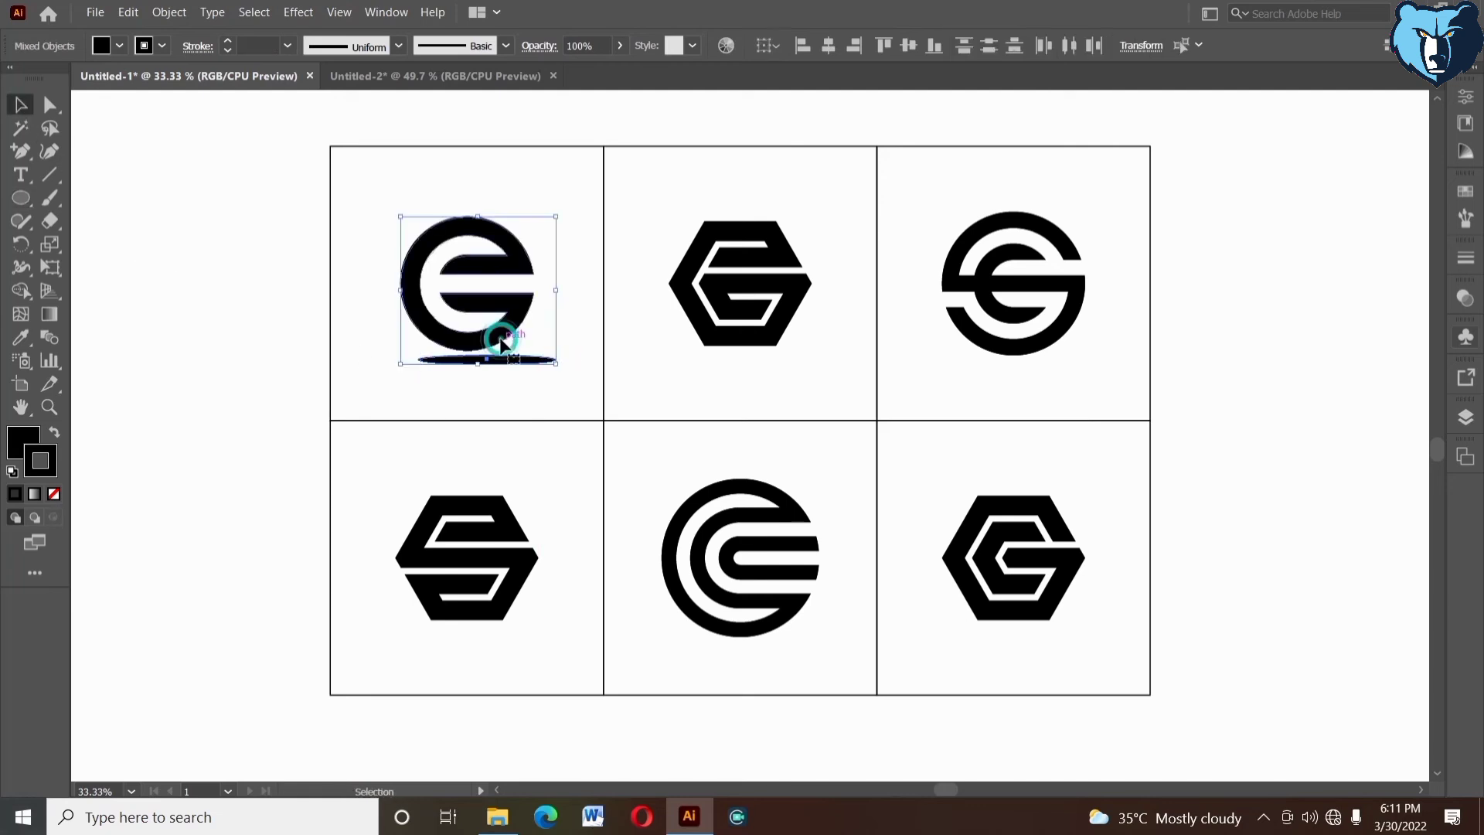
left_click(501, 359)
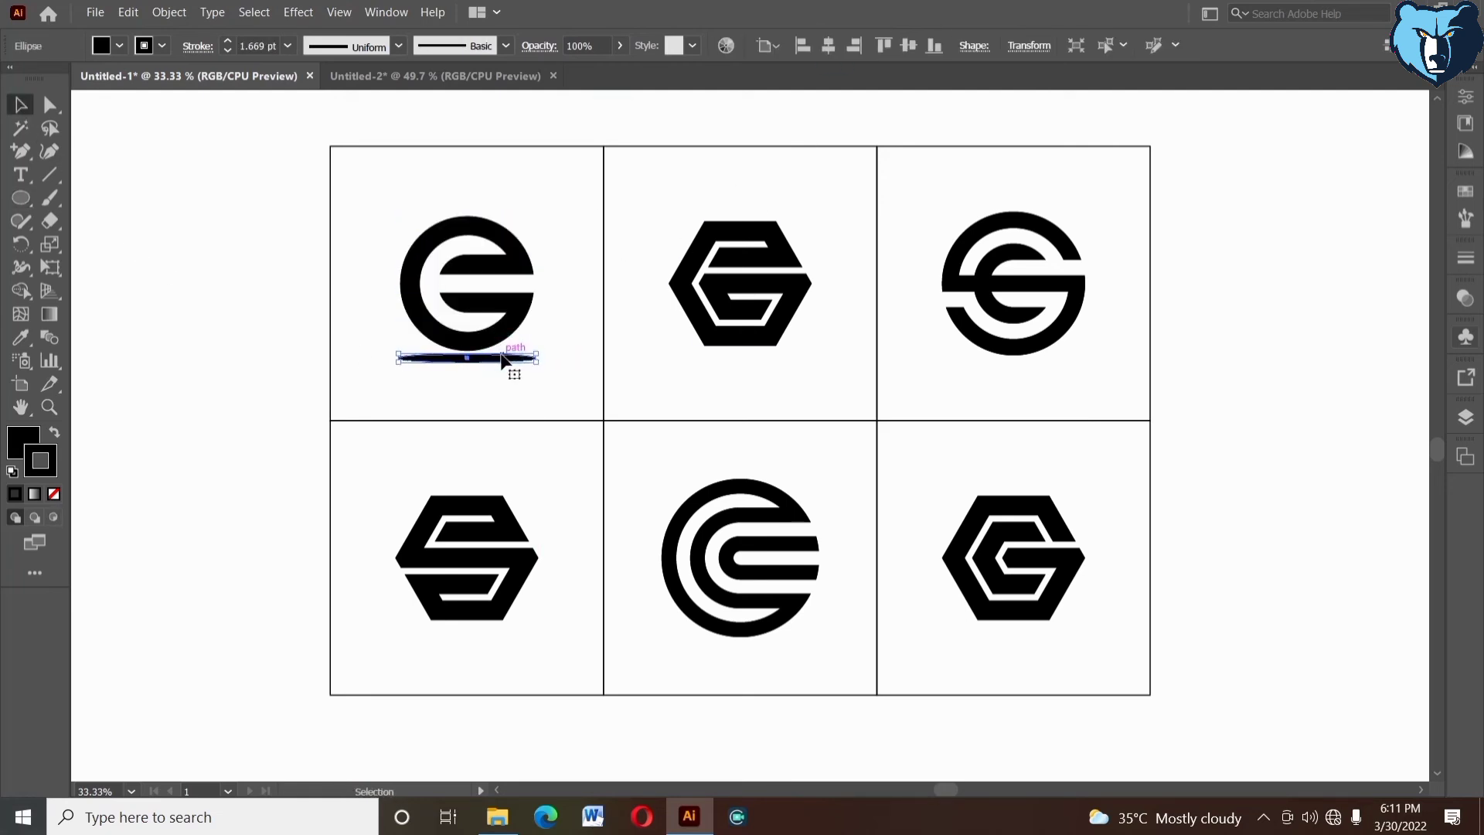
- Apply a Feather effect with a 4 mm radius to the flat ellipse under the round logo
left_click_drag(508, 403, 602, 467)
left_click_drag(793, 410, 726, 620)
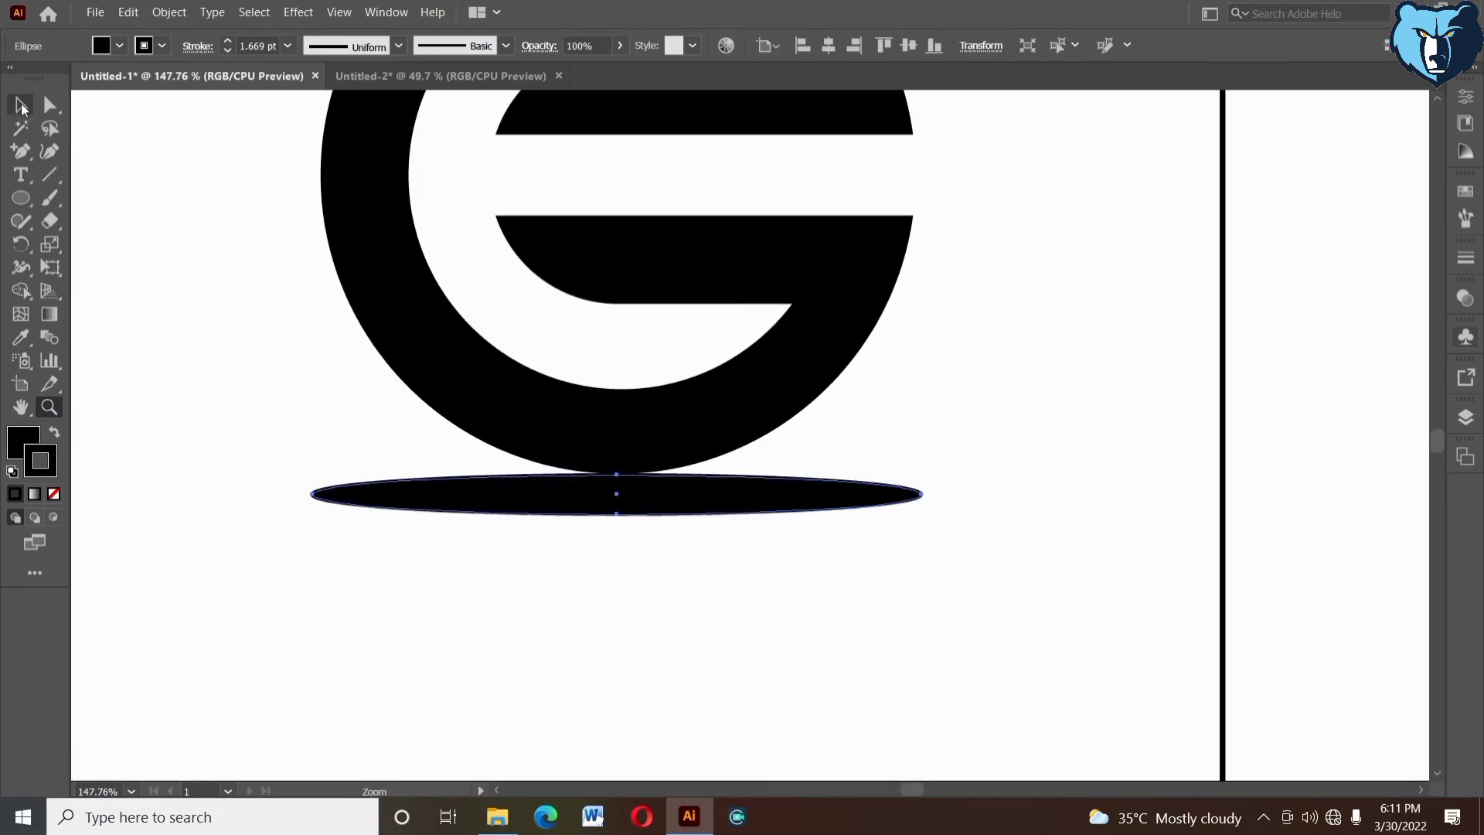
left_click(20, 105)
left_click_drag(689, 504, 689, 505)
left_click(294, 17)
mouse_move(317, 259)
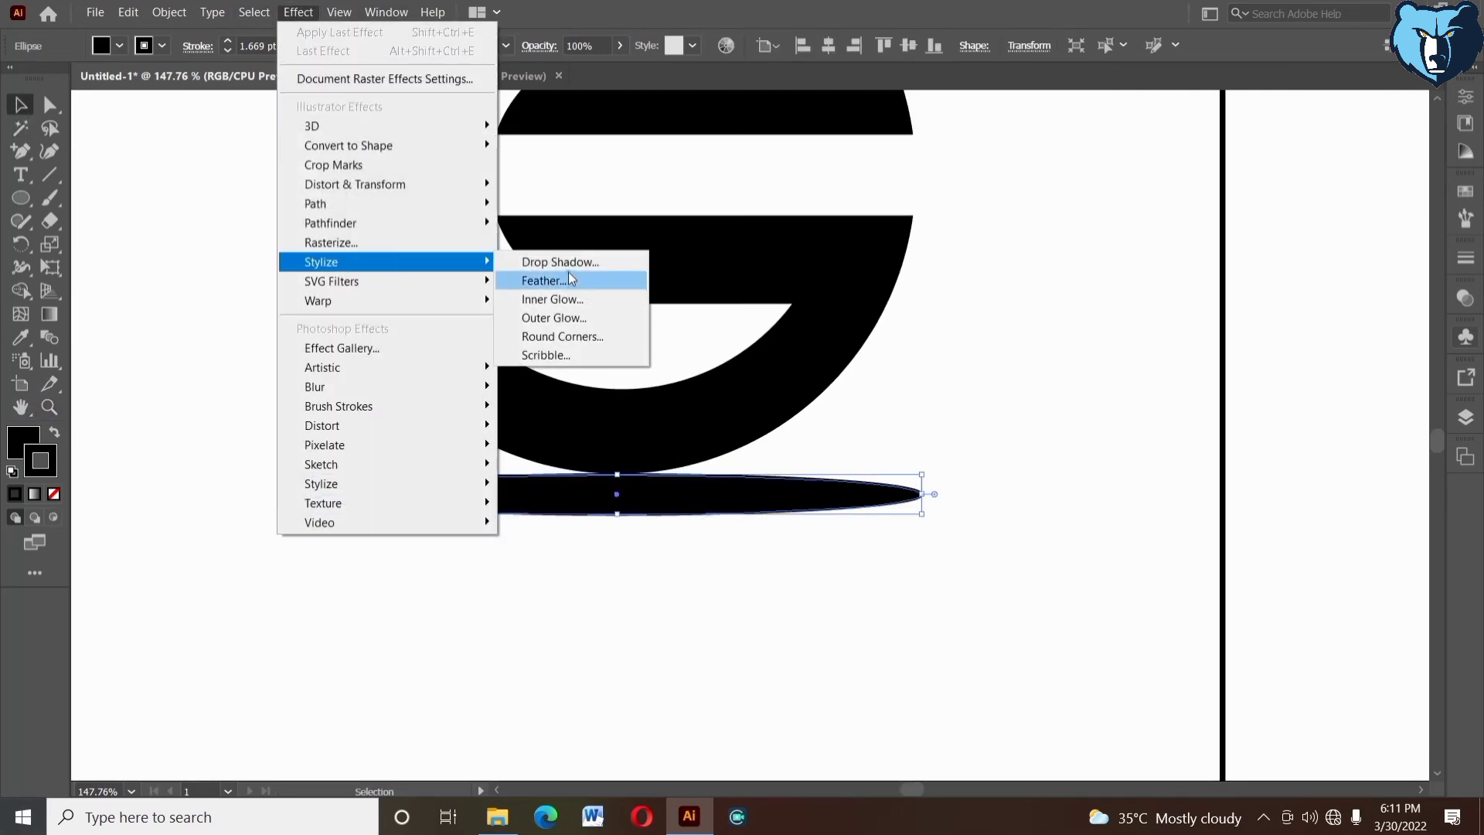
left_click(547, 281)
left_click(797, 234)
left_click(797, 228)
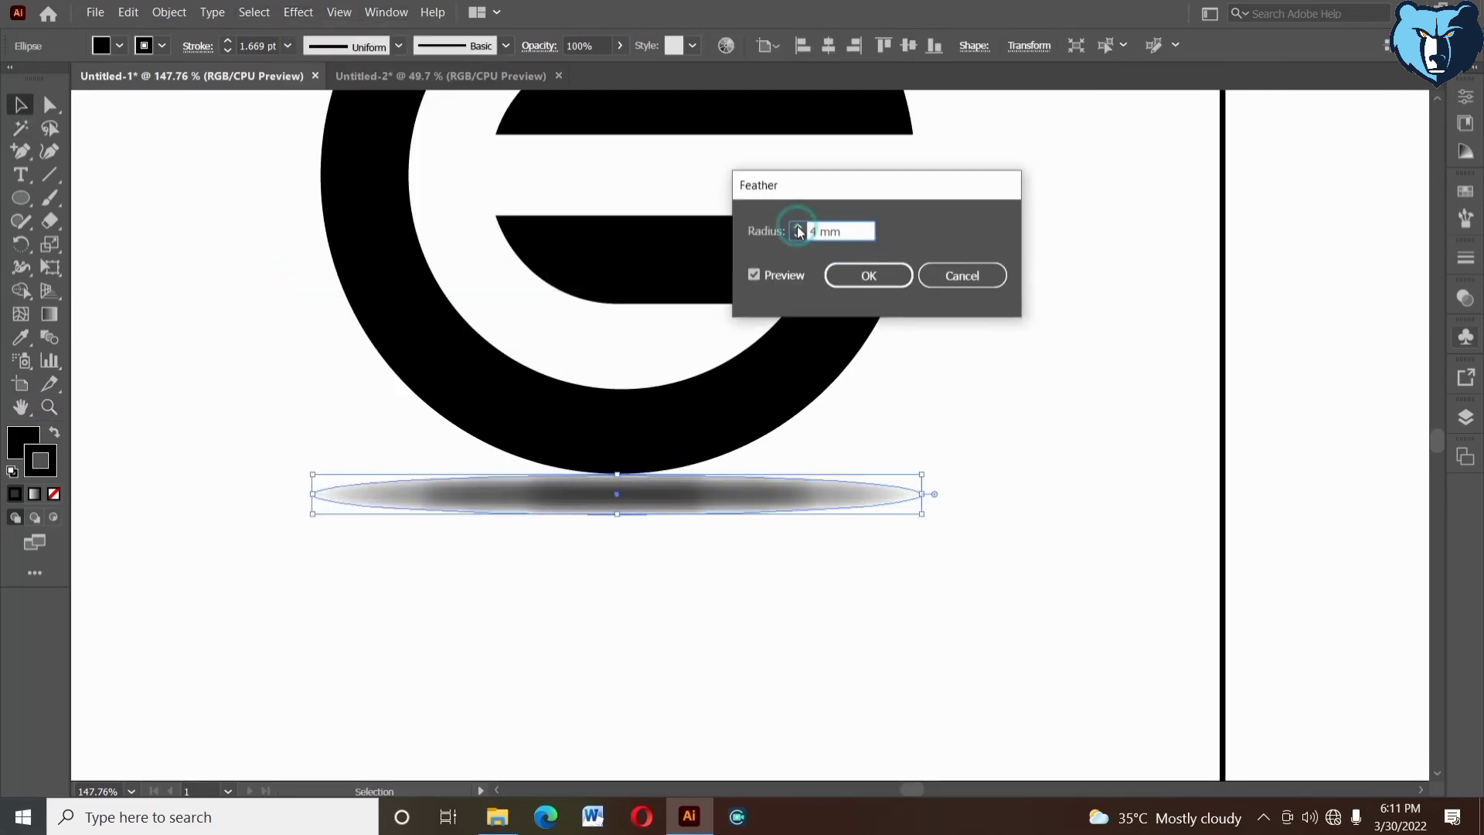
left_click(868, 275)
- Set the feathered ellipse's stroke to none
left_click(162, 46)
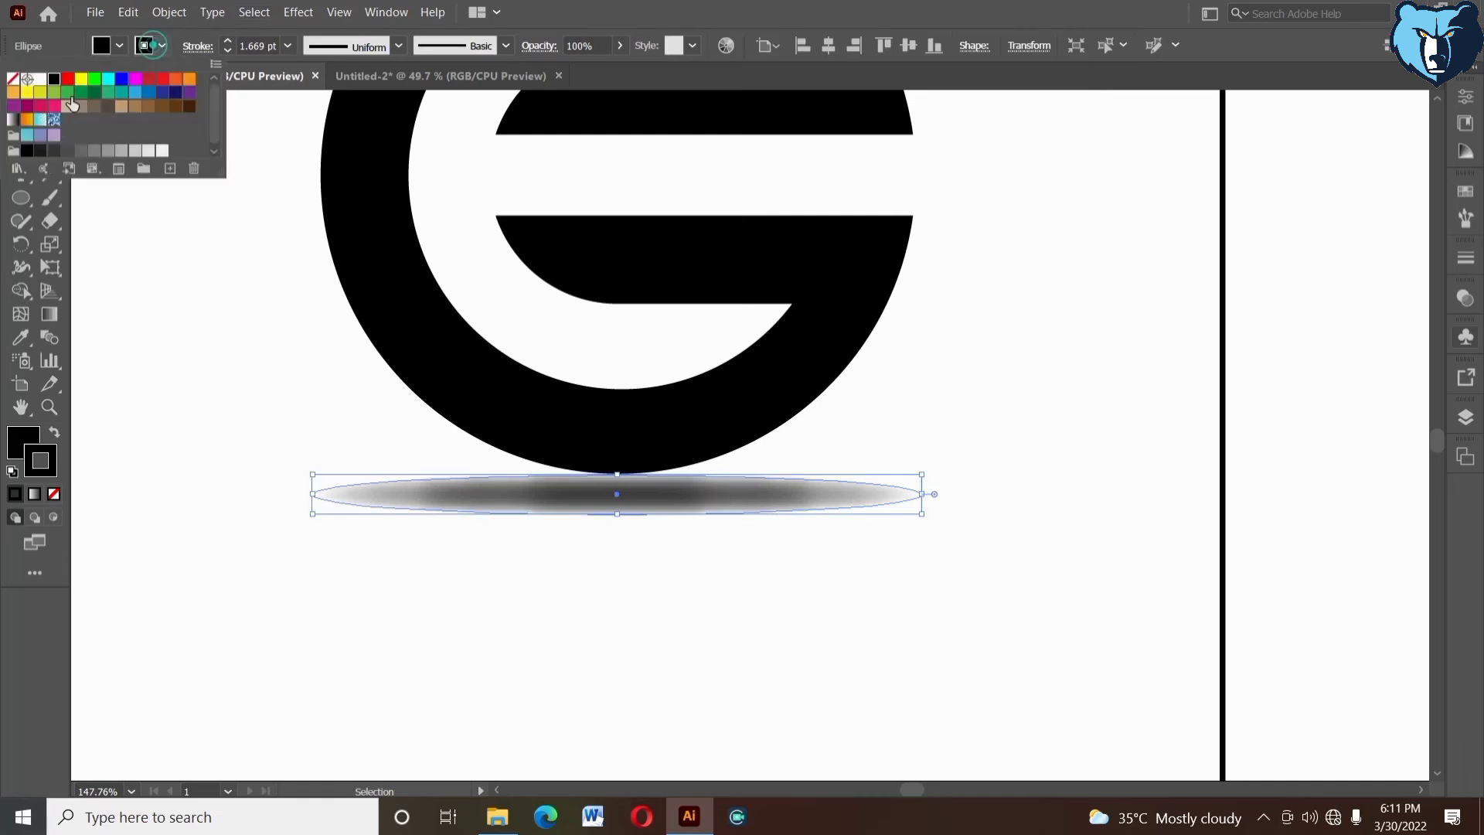
left_click(11, 78)
left_click(300, 309)
- Apply a low-radius Gaussian Blur effect to the feathered ellipse to soften it into a shadow
left_click(297, 13)
mouse_move(402, 386)
left_click(541, 388)
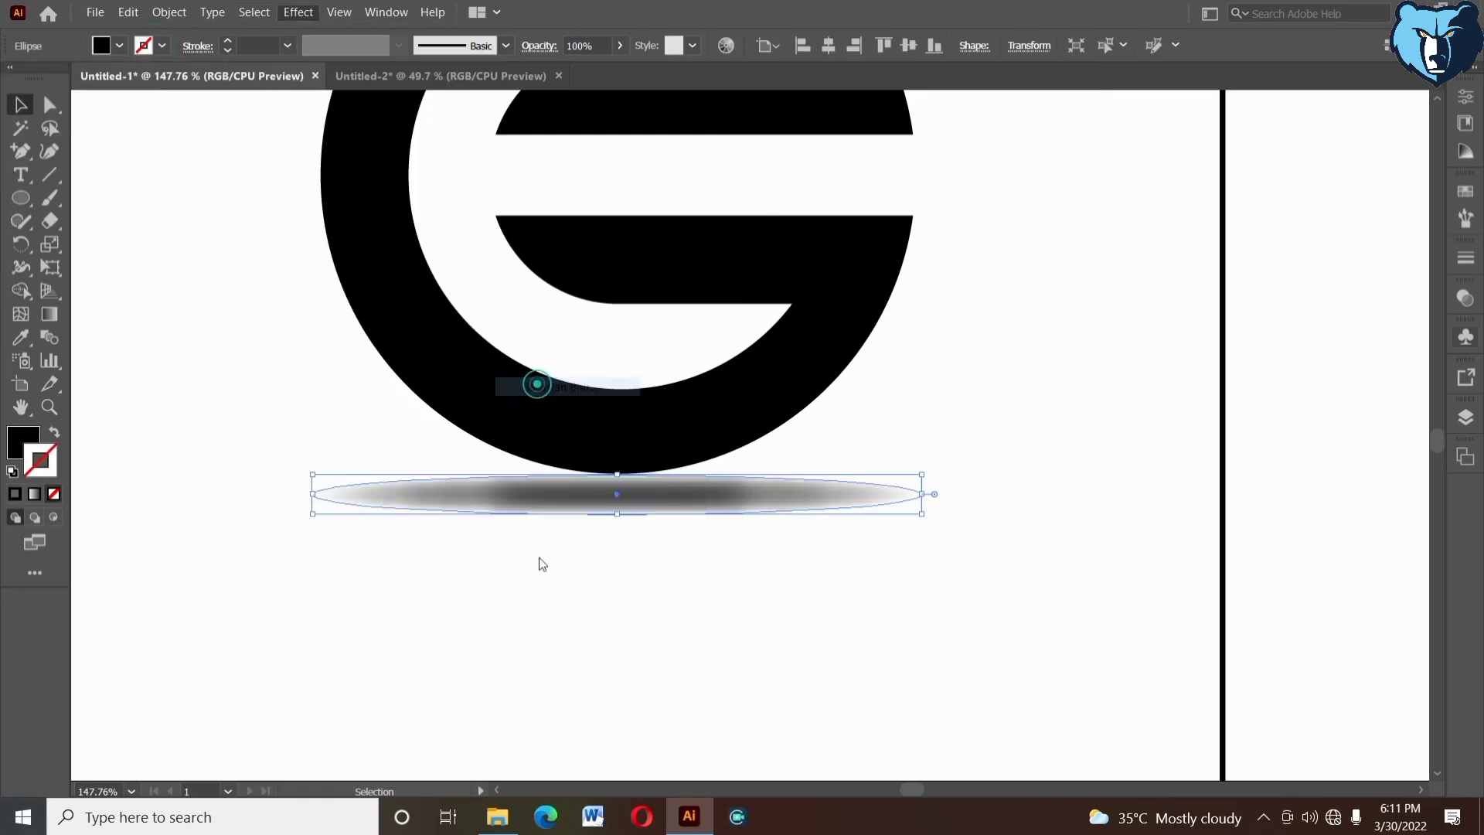
key("Down")
key("Down")
key("Down")
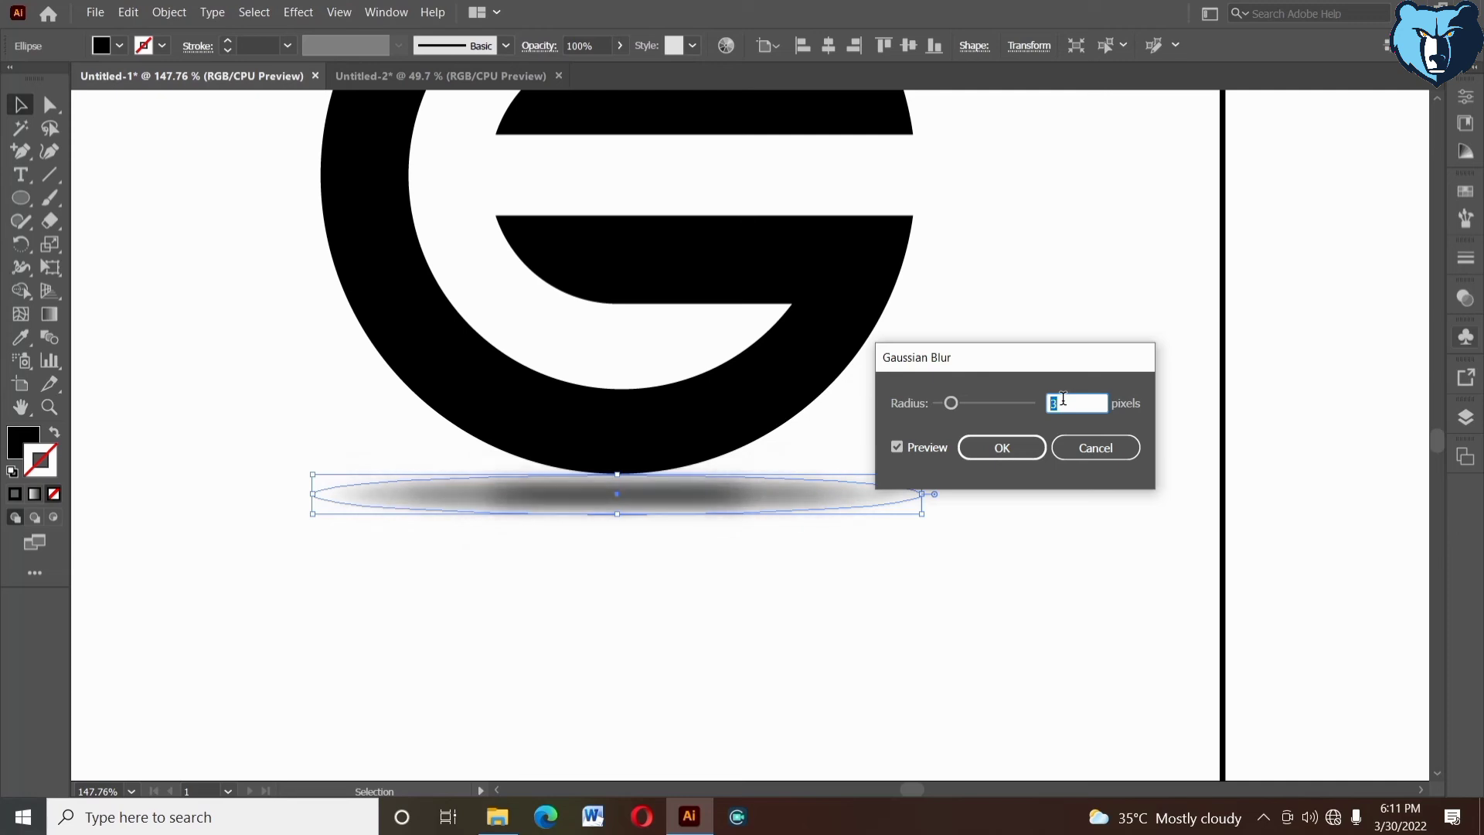
left_click(1031, 452)
left_click(971, 586)
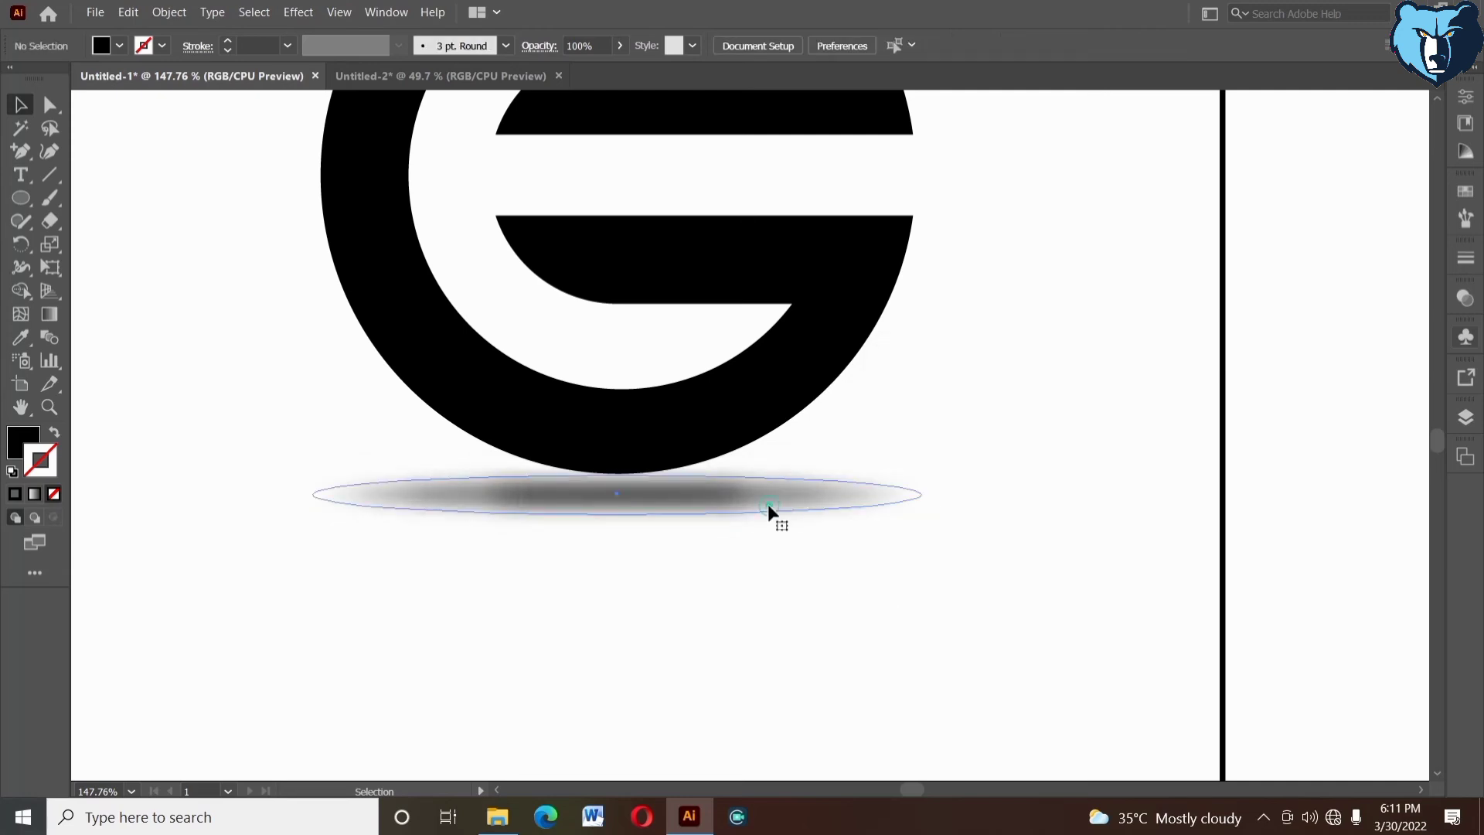
- Nudge the blurred shadow ellipse up so it sits against the base of the round logo
left_click(768, 504)
key("shift+Up")
key("shift+Up")
key("Down")
key("Down")
key("Down")
key("Down")
key("Down")
key("Down")
key("Down")
key("Down")
left_click(768, 533)
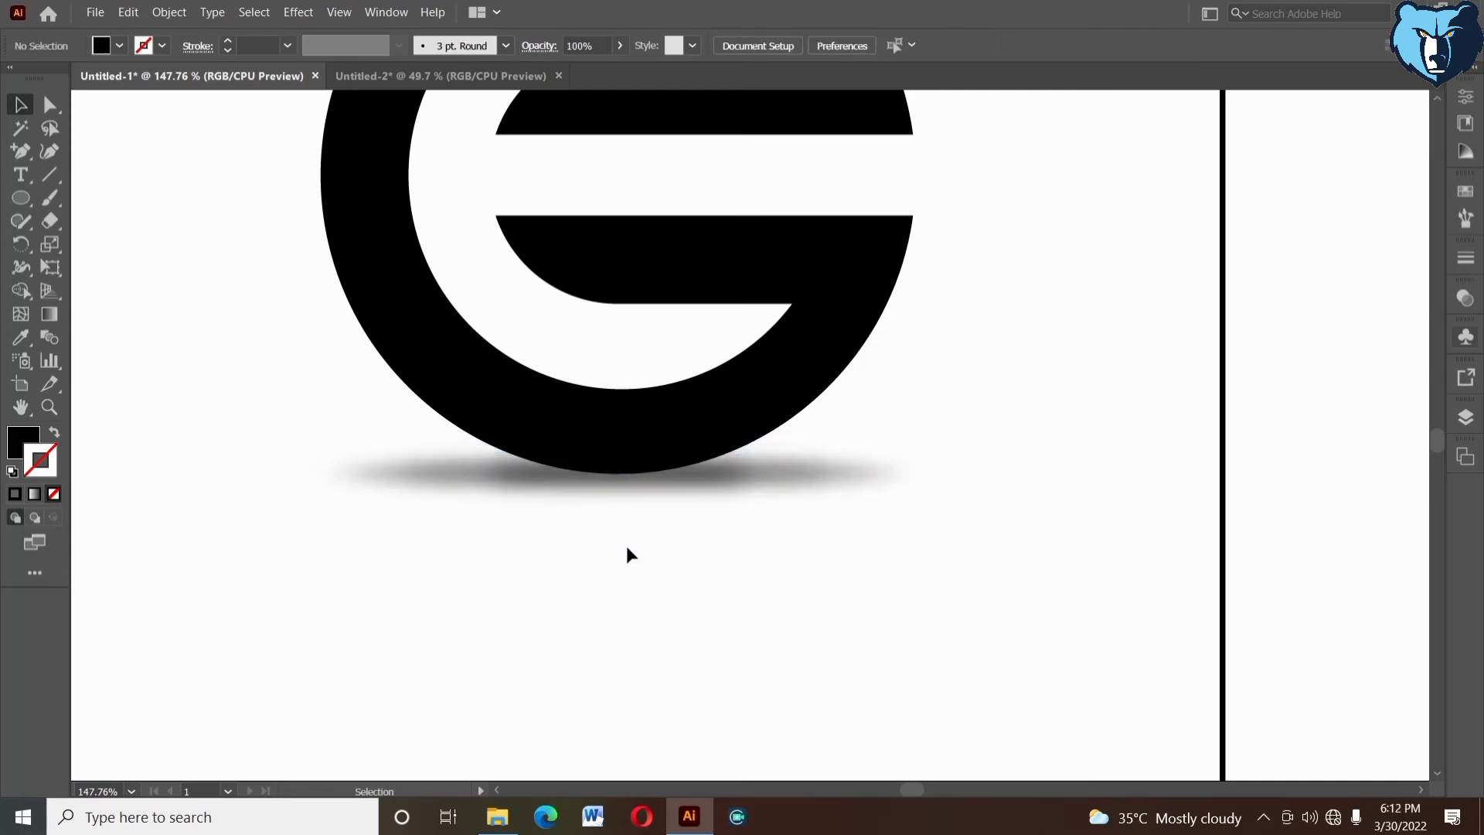
- Copy the finished shadow from the upper-left round logo to beneath the hexagonal logo in the upper-middle square
key("z")
left_click(992, 506, "alt")
left_click(938, 471, "alt")
left_click(706, 421, "alt")
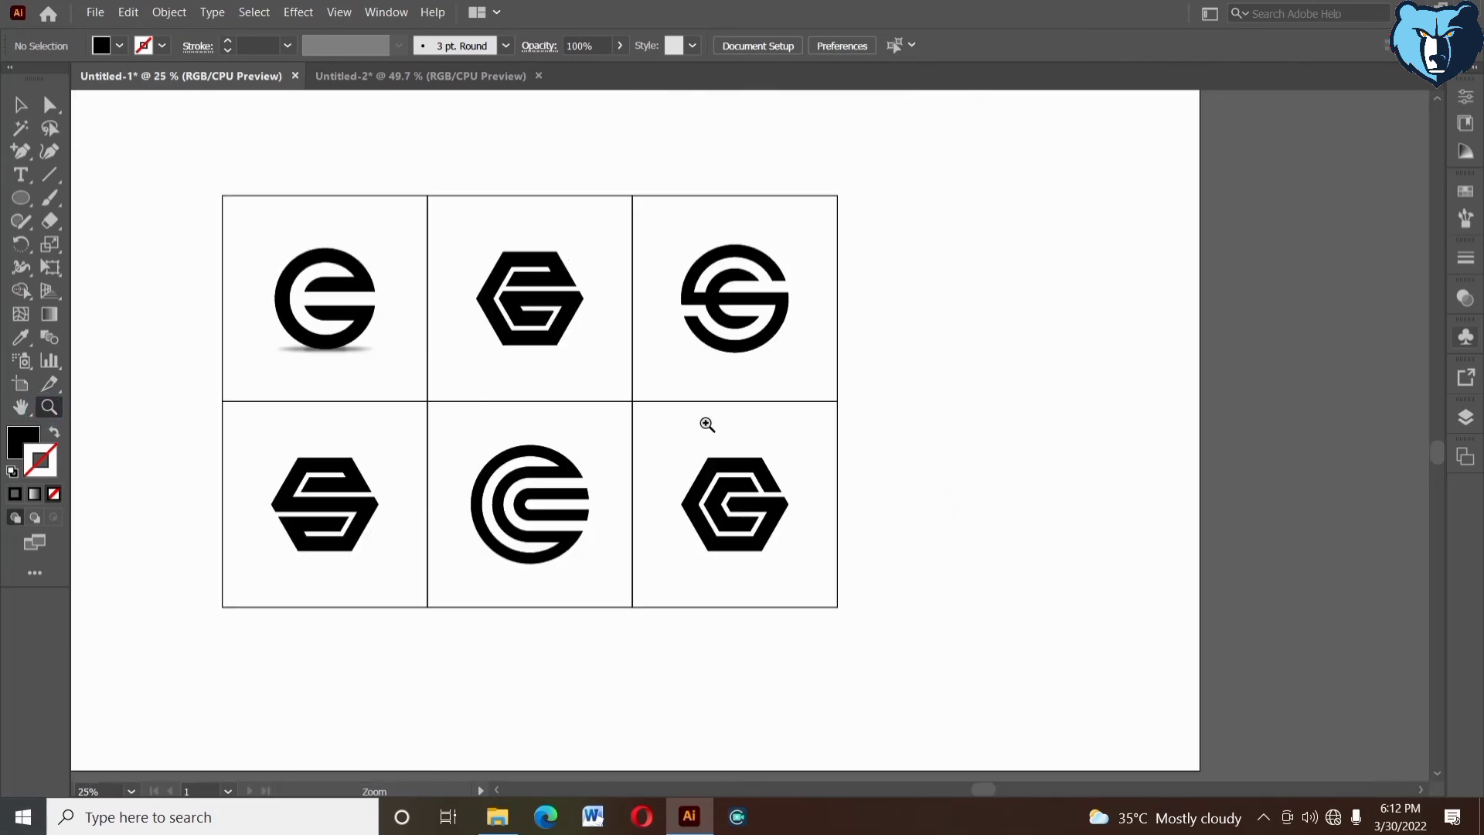
left_click_drag(303, 166, 1109, 694)
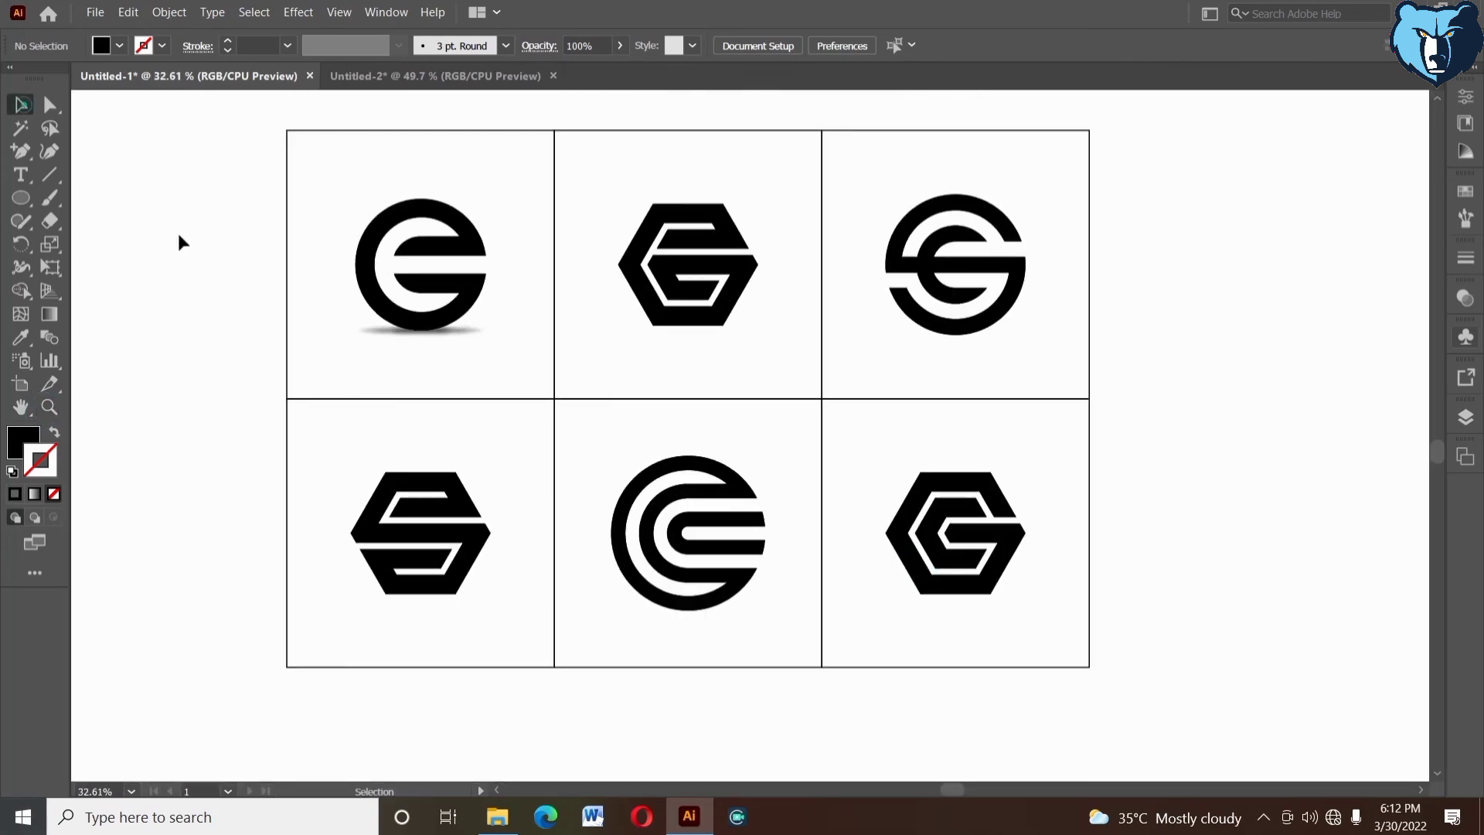
left_click_drag(688, 338, 712, 332)
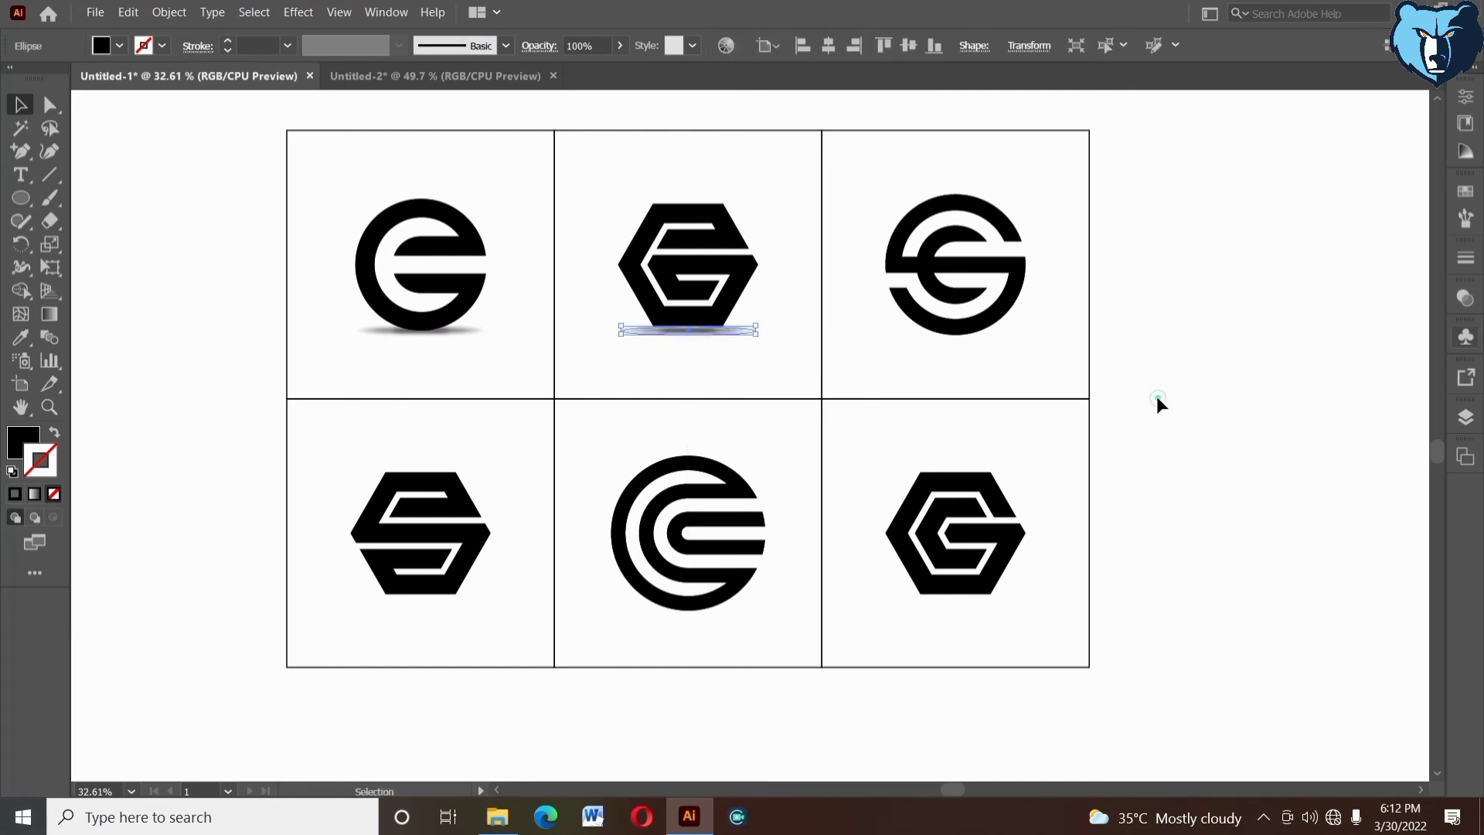
left_click(1157, 396)
left_click(698, 332)
left_click(1361, 524)
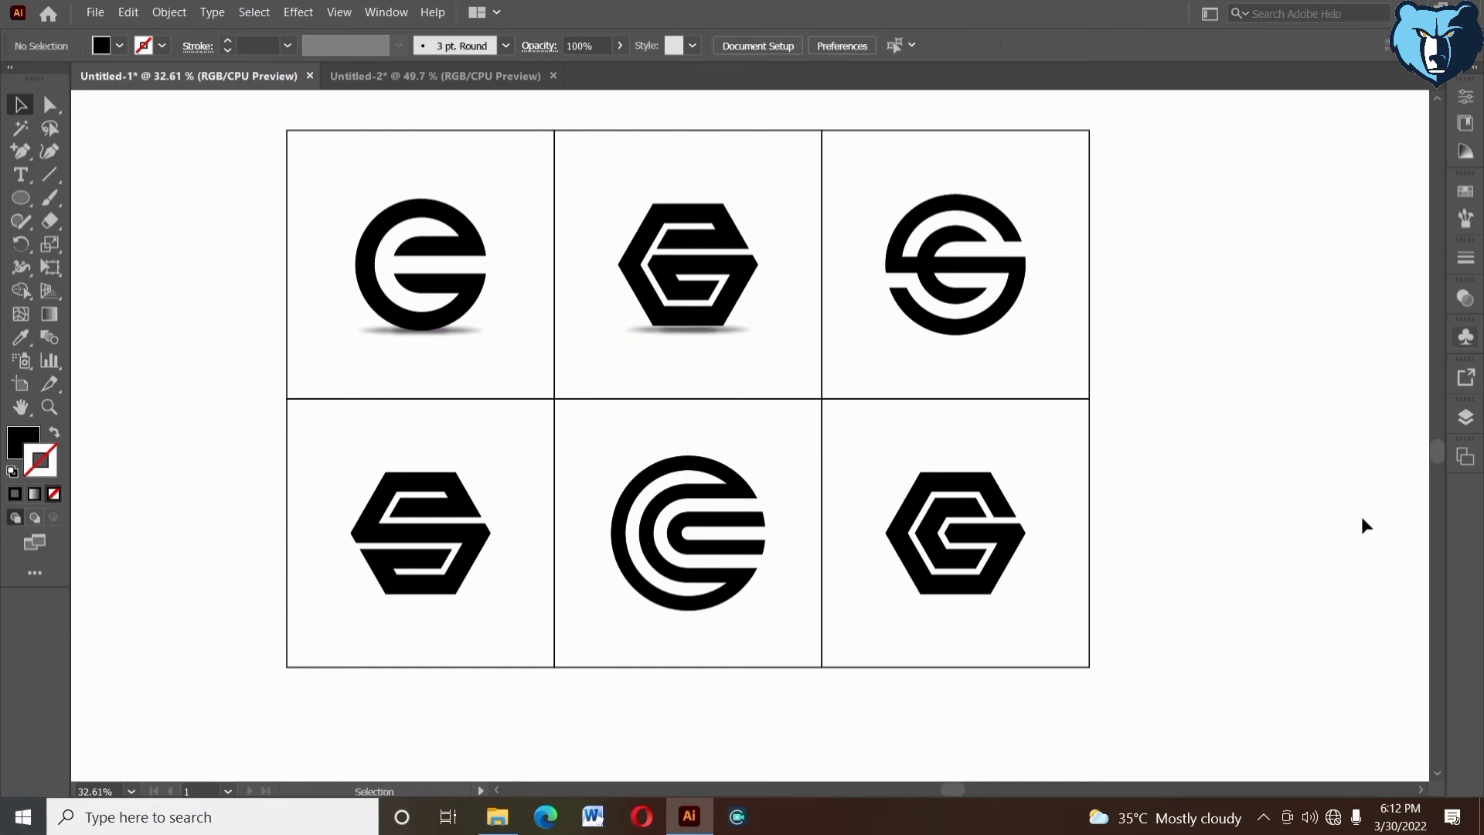
- Send the copied shadow under the upper-middle hexagonal logo to the back
right_click(697, 333)
mouse_move(780, 635)
left_click(997, 689)
left_click(1026, 606)
- Copy the shadow to beneath the upper-right round logo and centre the upper-middle shadow horizontally under its hexagonal logo
left_click(704, 332)
left_click_drag(464, 331, 1000, 346)
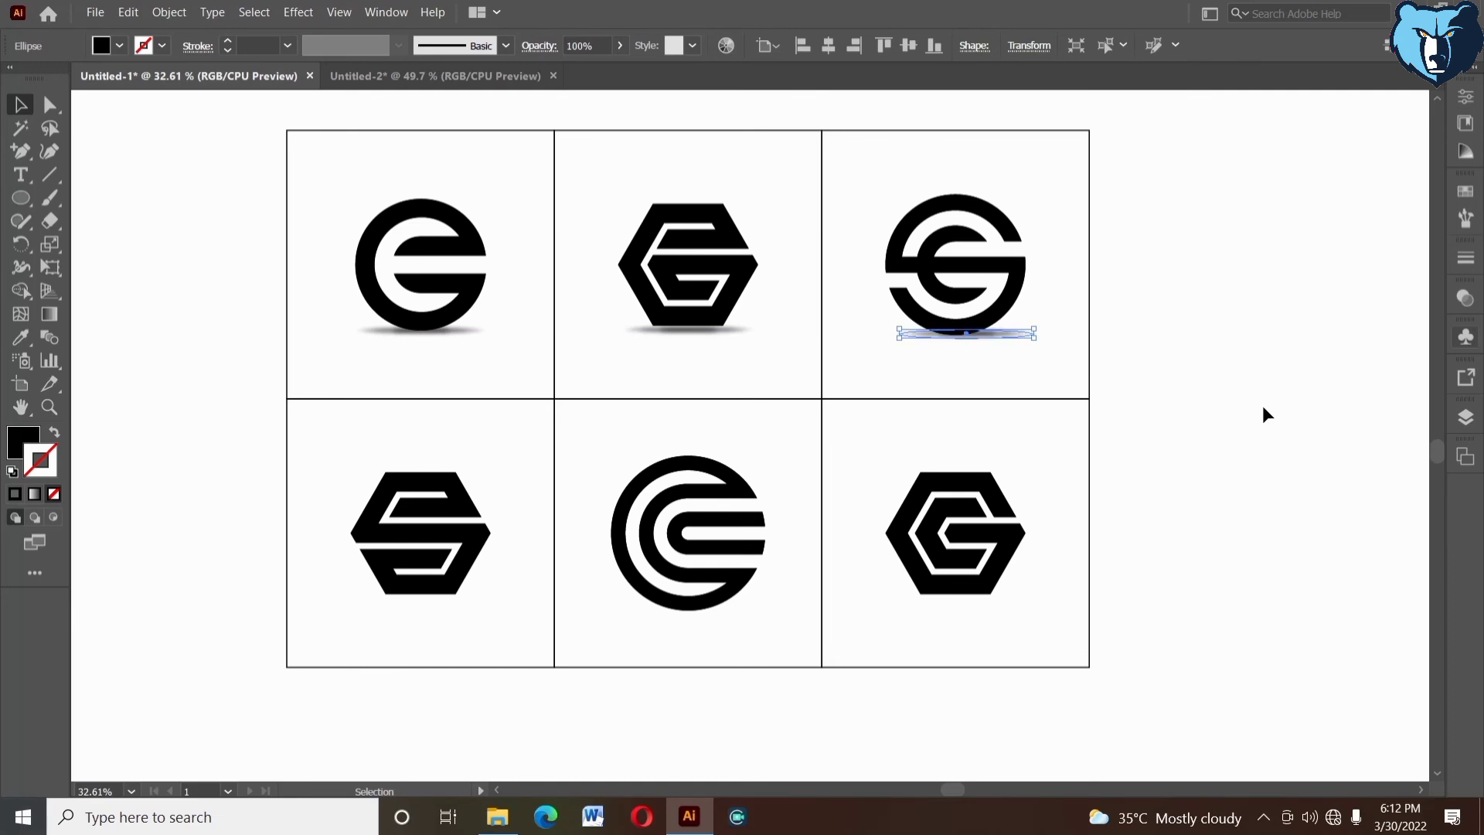
left_click(738, 309)
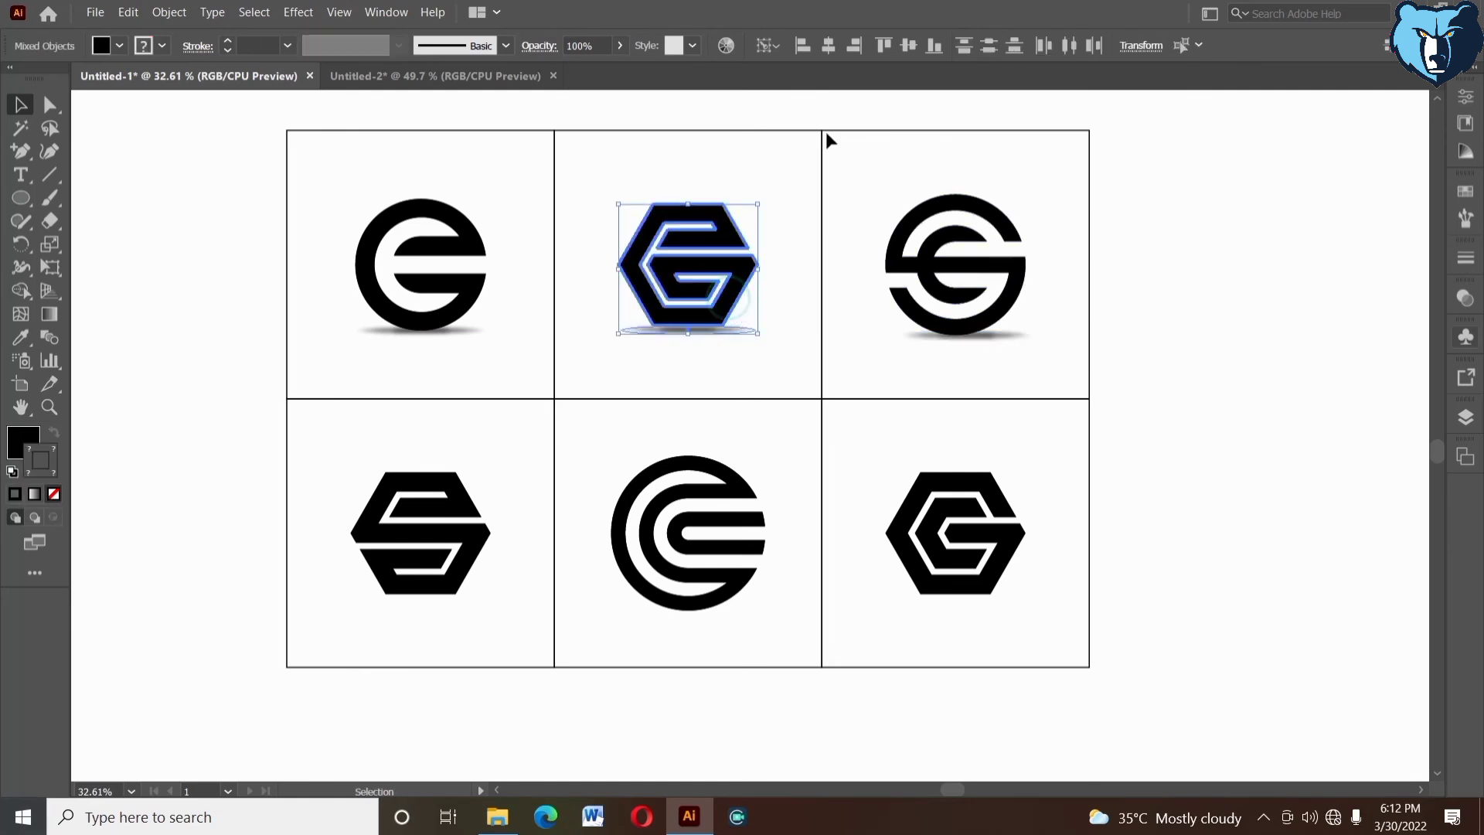
left_click(711, 350)
left_click(692, 329)
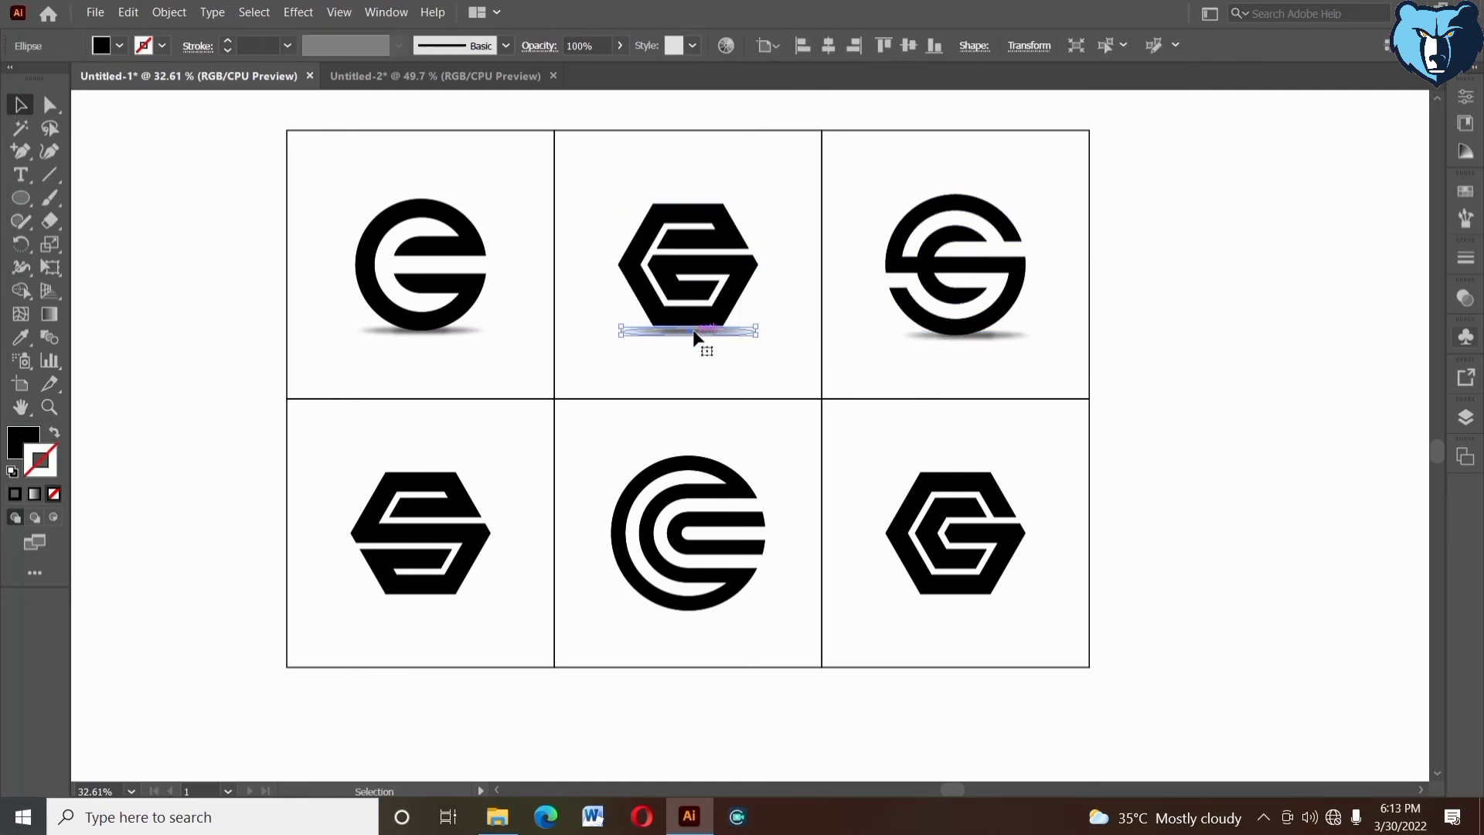
left_click(1221, 412)
- Centre the shadow horizontally under the upper-right round logo
left_click(1008, 331)
left_click(1008, 306, "shift")
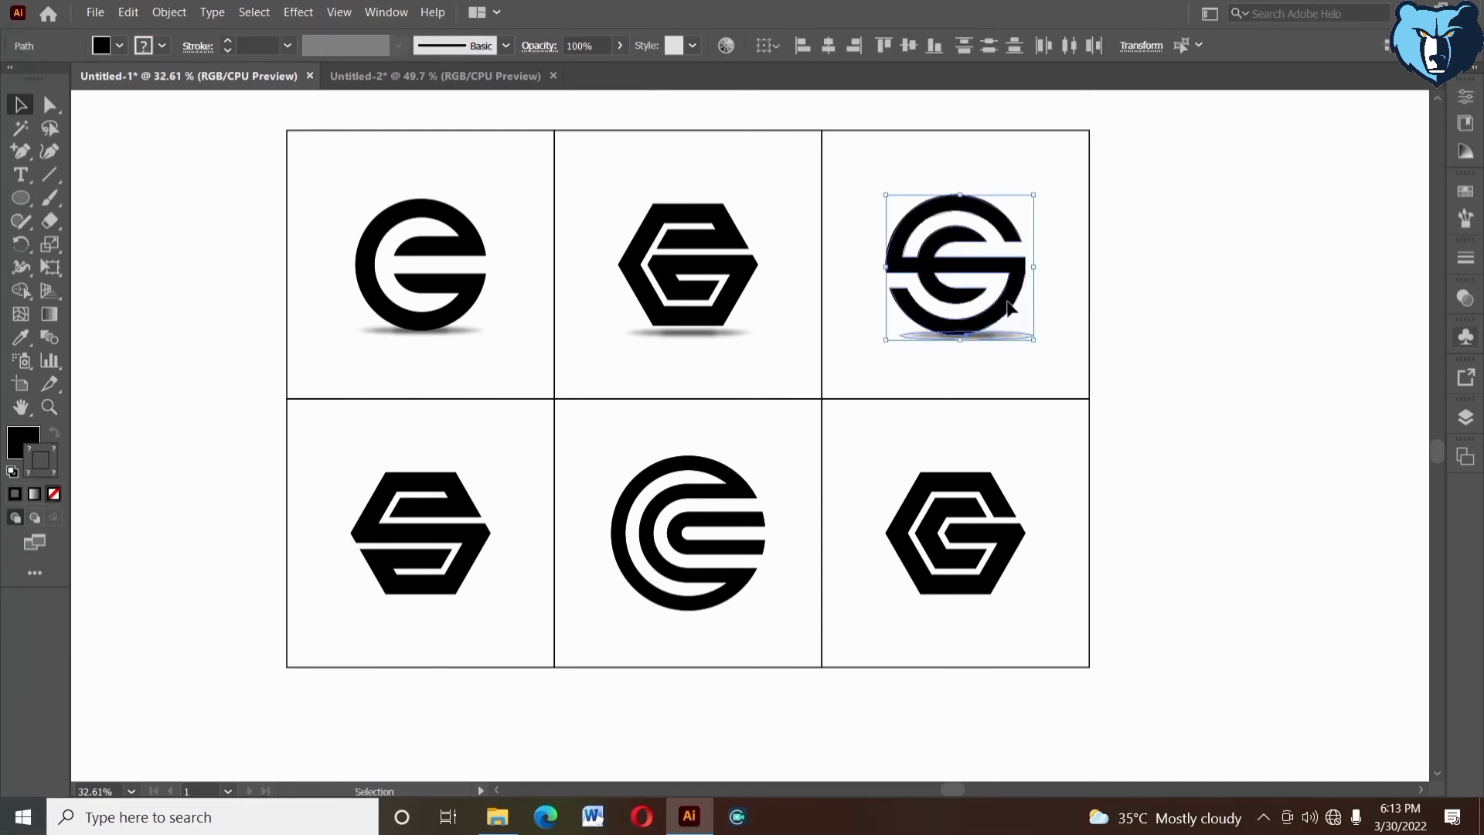
left_click(1008, 306)
left_click(832, 49)
left_click(1144, 374)
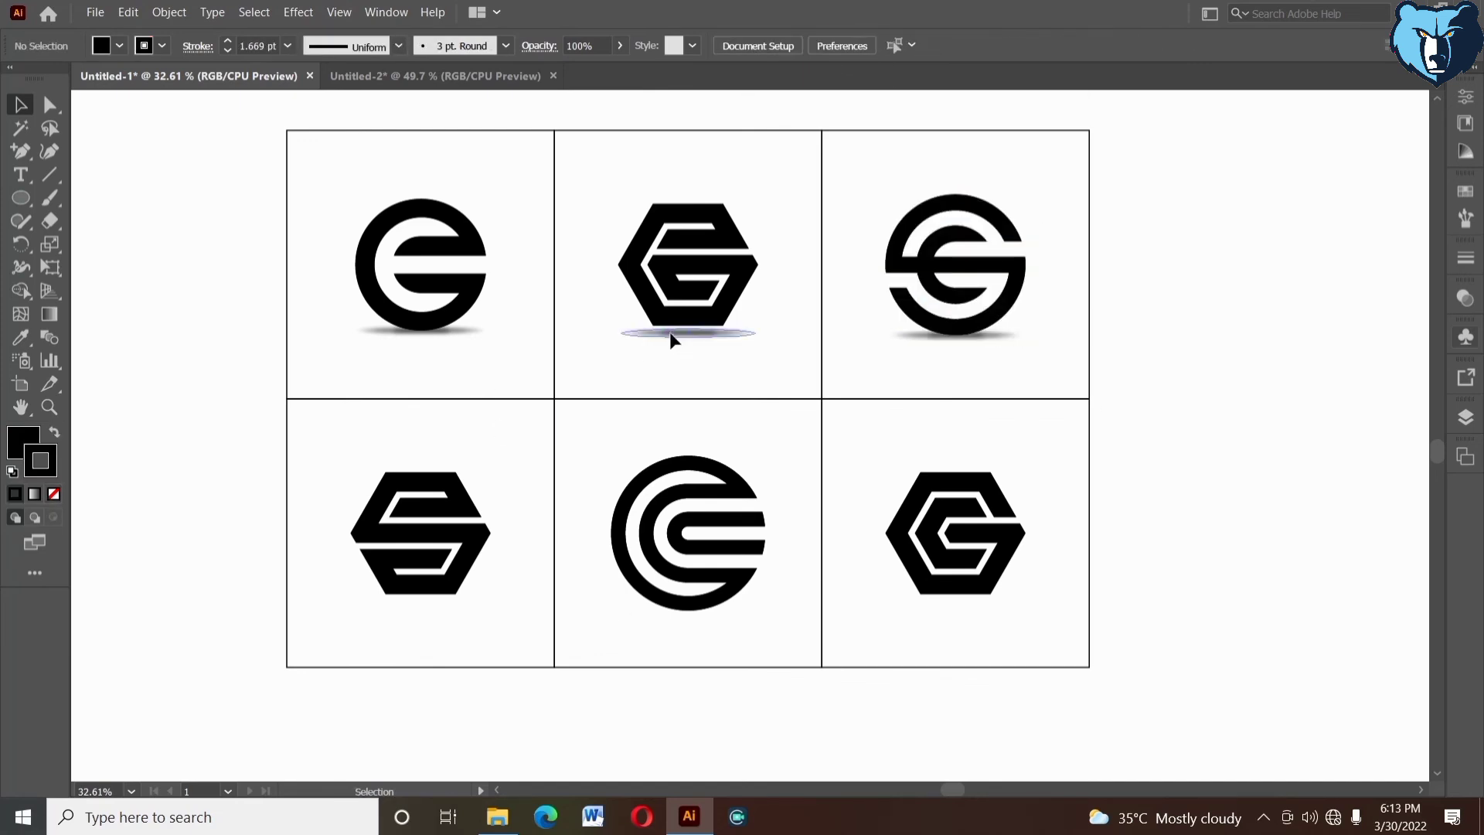
- Try to place the upper-middle hexagonal logo's shadow beneath the lower-left S logo and centre it horizontally
left_click_drag(671, 339, 427, 600)
left_click(445, 594)
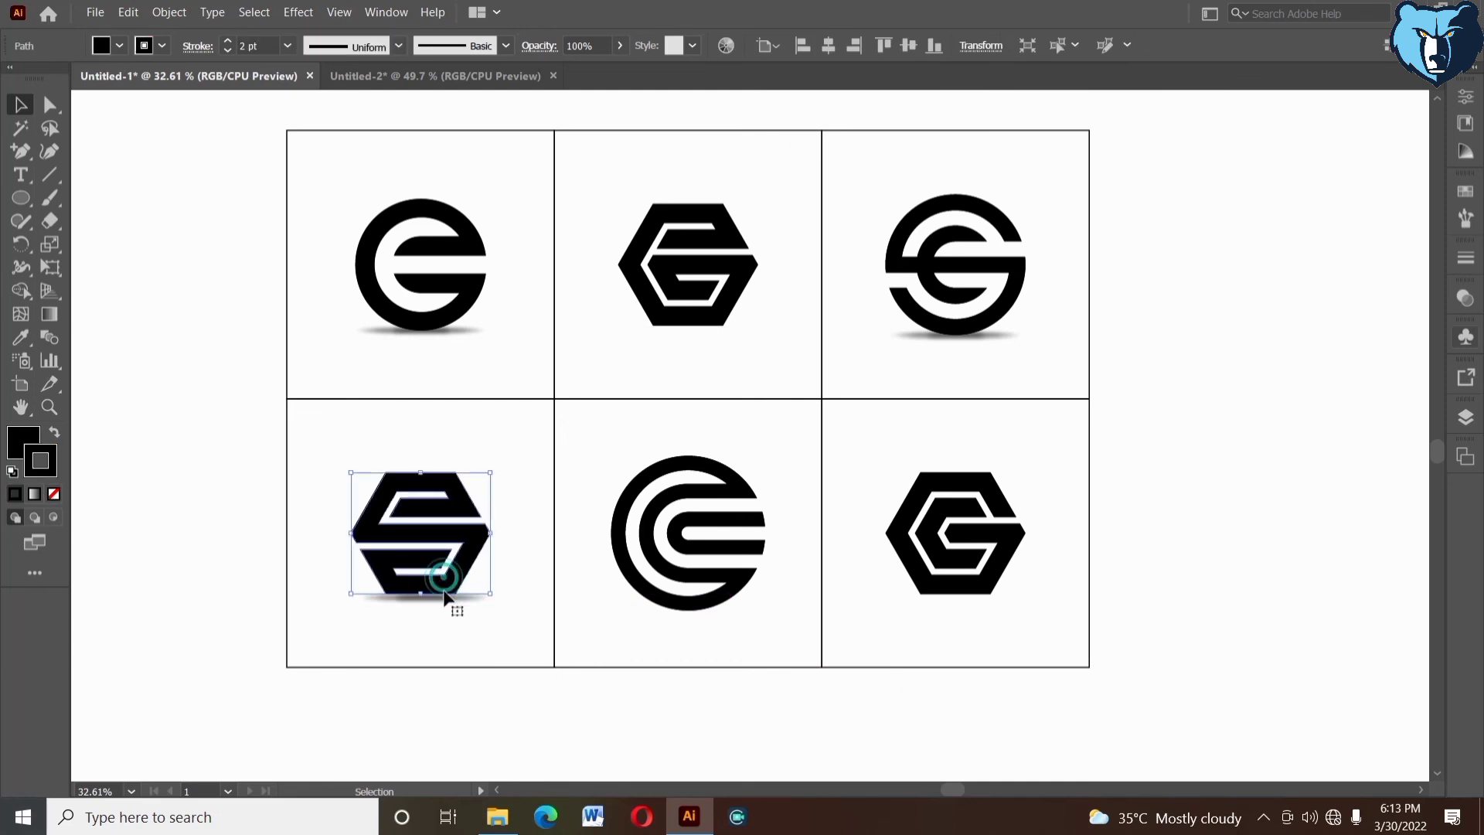
left_click(828, 46)
left_click(1163, 425)
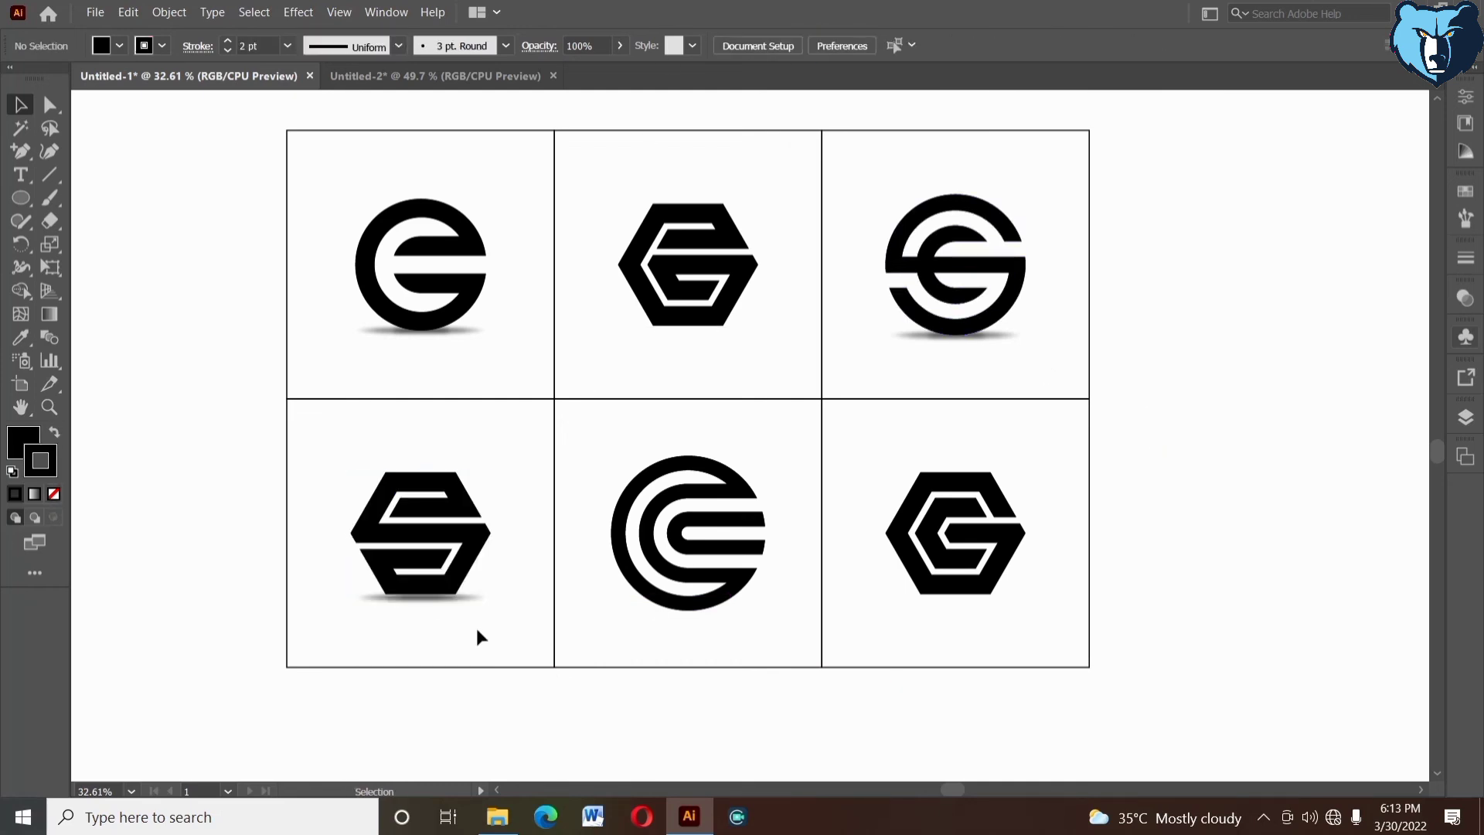
- Undo the last shadow placement and the alignments back to before the upper-right shadow was centred
key("ctrl+z")
key("ctrl+z")
key("ctrl+z")
key("ctrl+z")
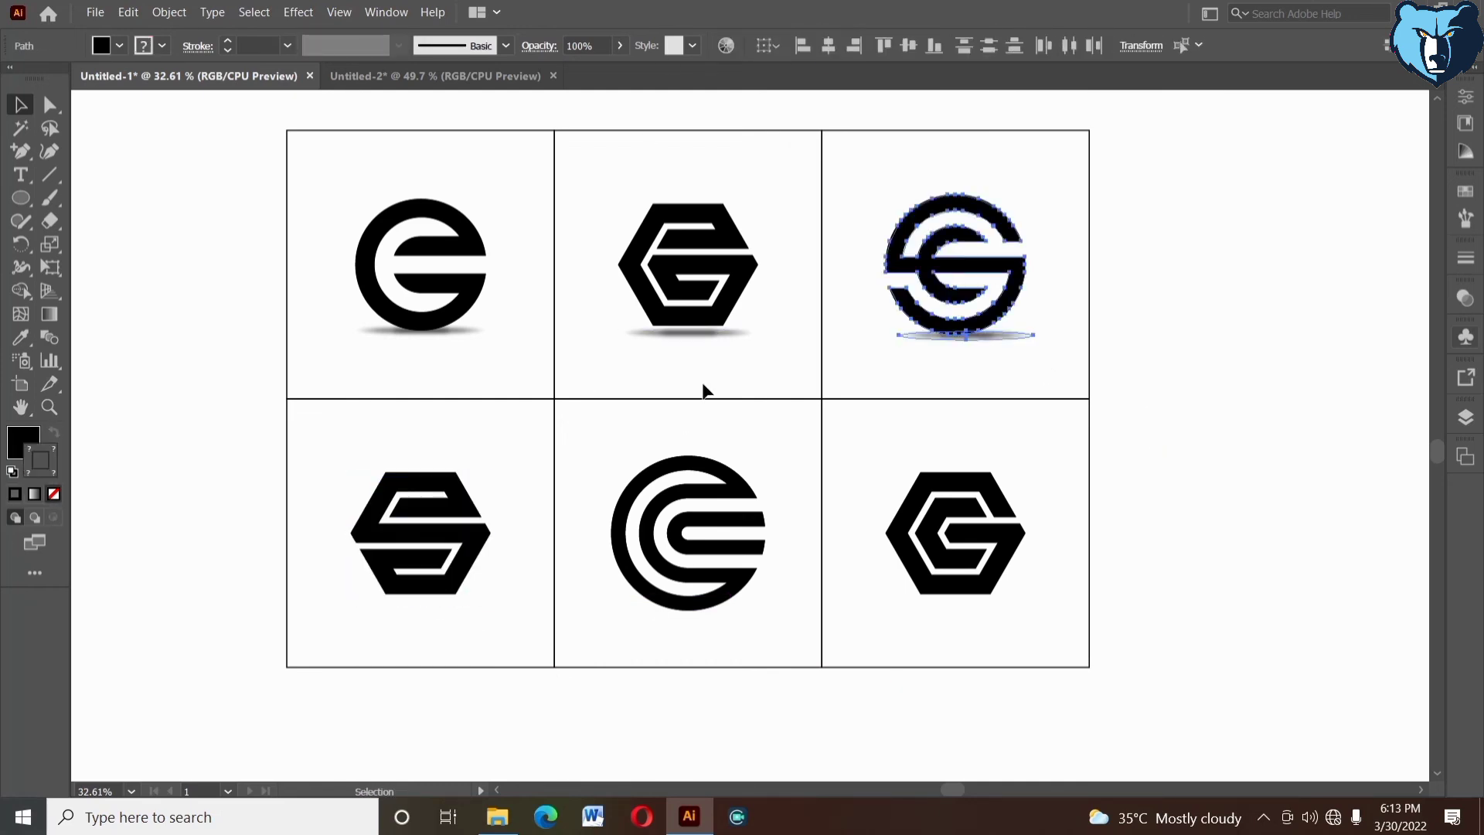
- Centre the shadow horizontally beneath the upper-right round logo
left_click(1008, 311, "shift")
left_click(1008, 311)
left_click(995, 335, "shift")
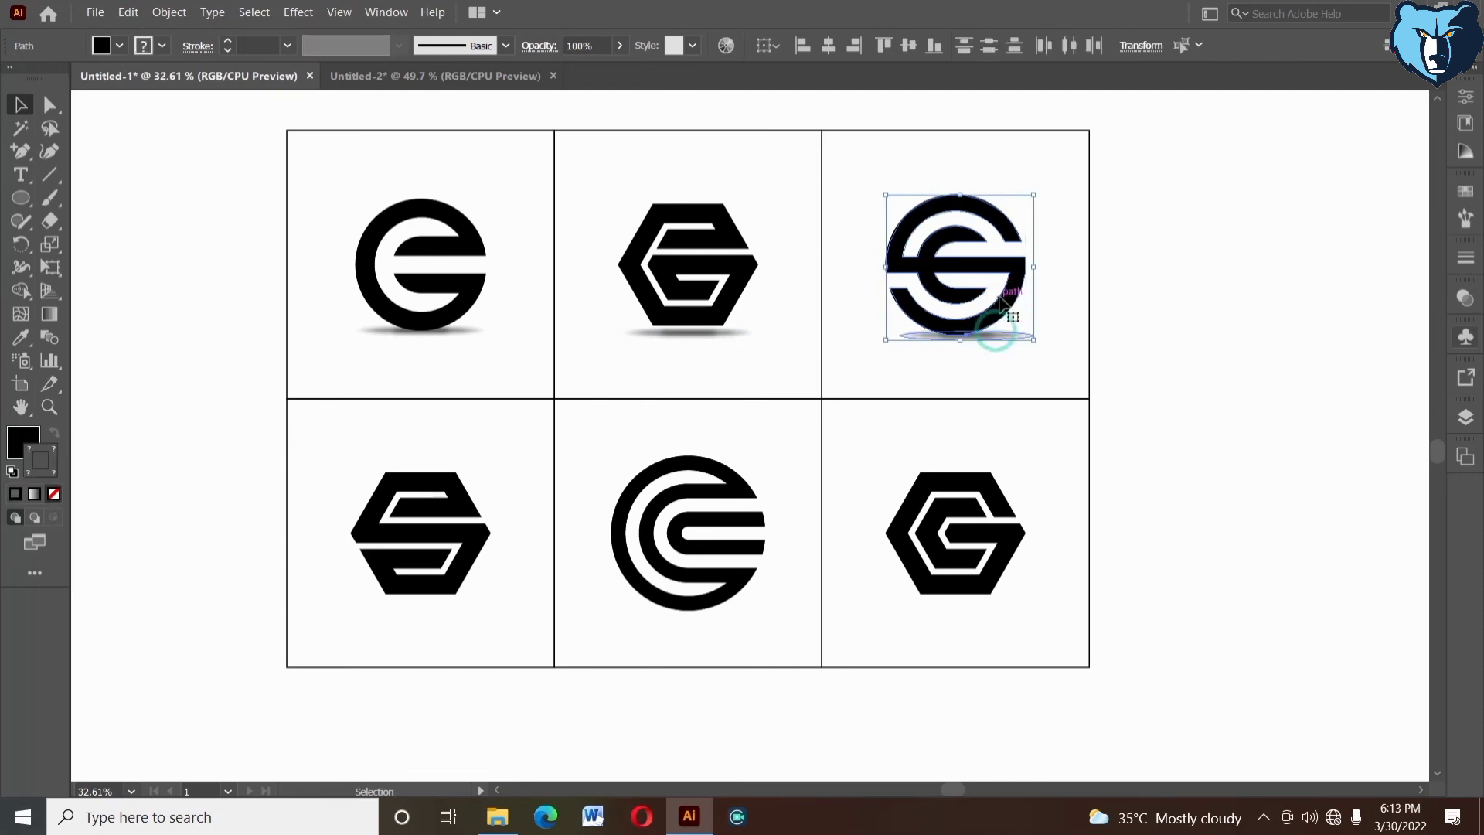
left_click(1008, 310)
- Copy the upper-middle hexagonal logo's shadow to beneath the lower-left S logo and centre it horizontally on that logo
left_click_drag(734, 340, 443, 621)
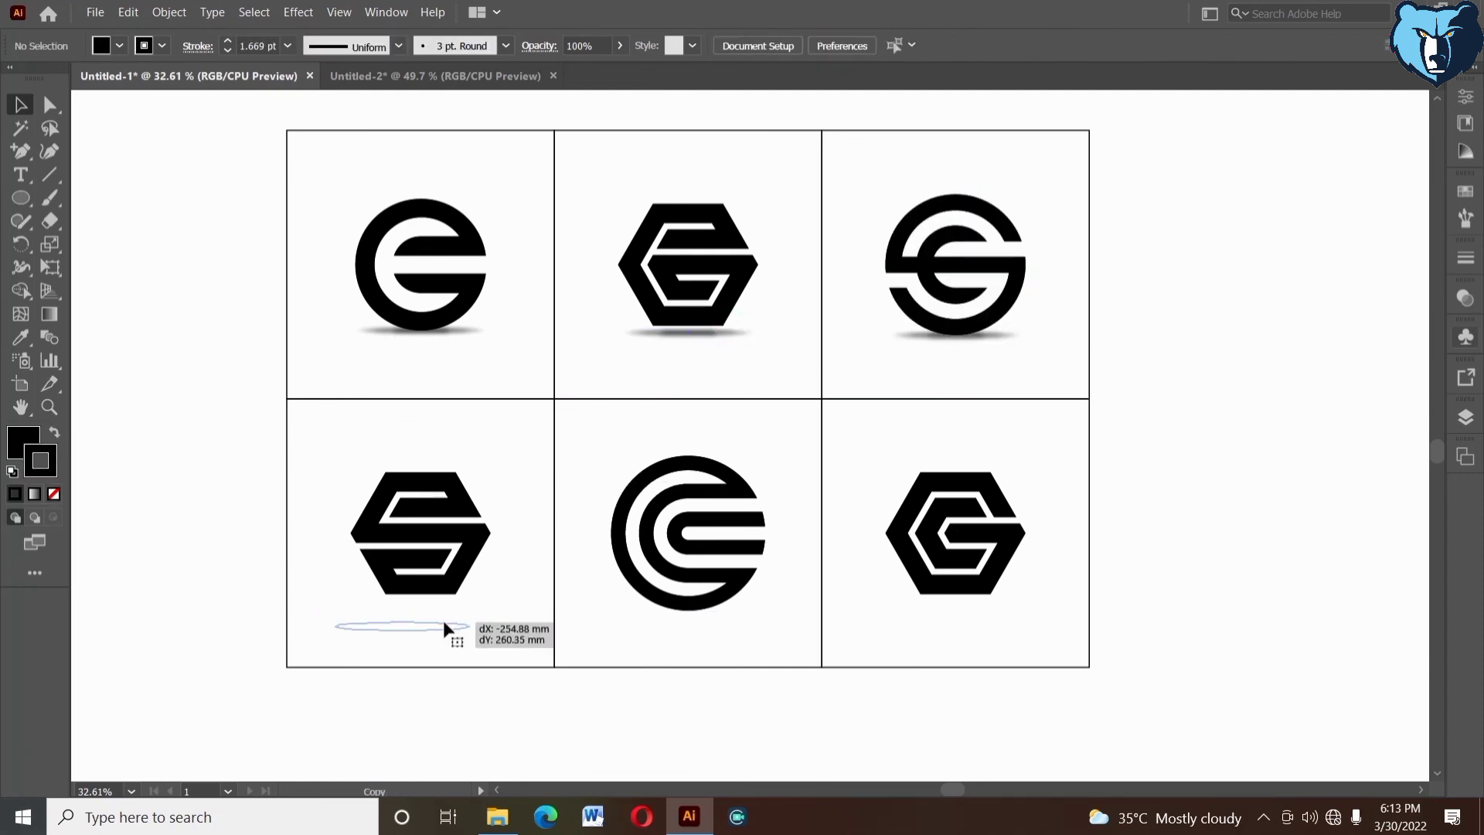
double_click(452, 584)
double_click(538, 565)
left_click(436, 628)
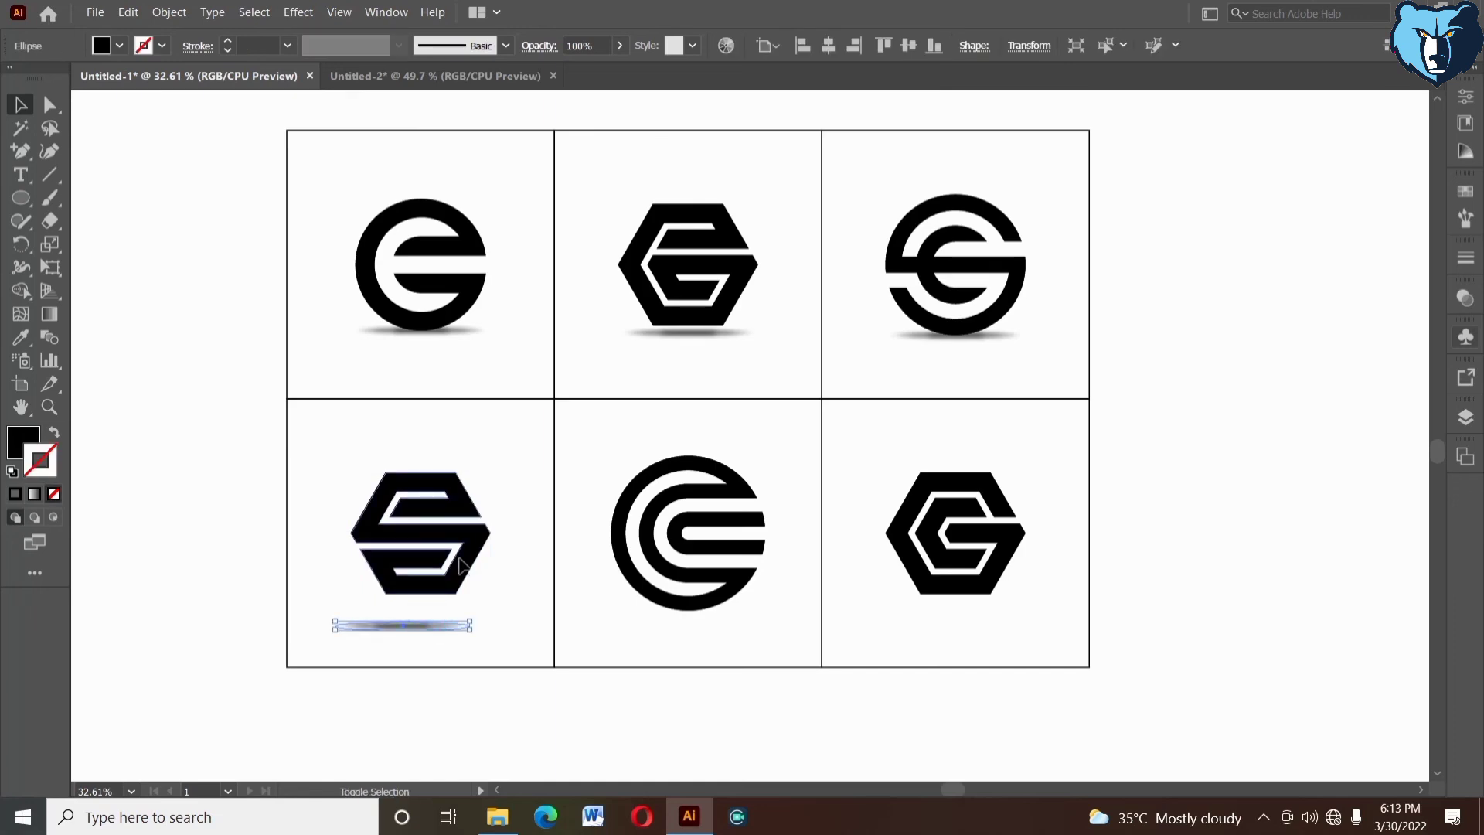
double_click(454, 572)
double_click(476, 675)
left_click(436, 629)
left_click(458, 560, "shift")
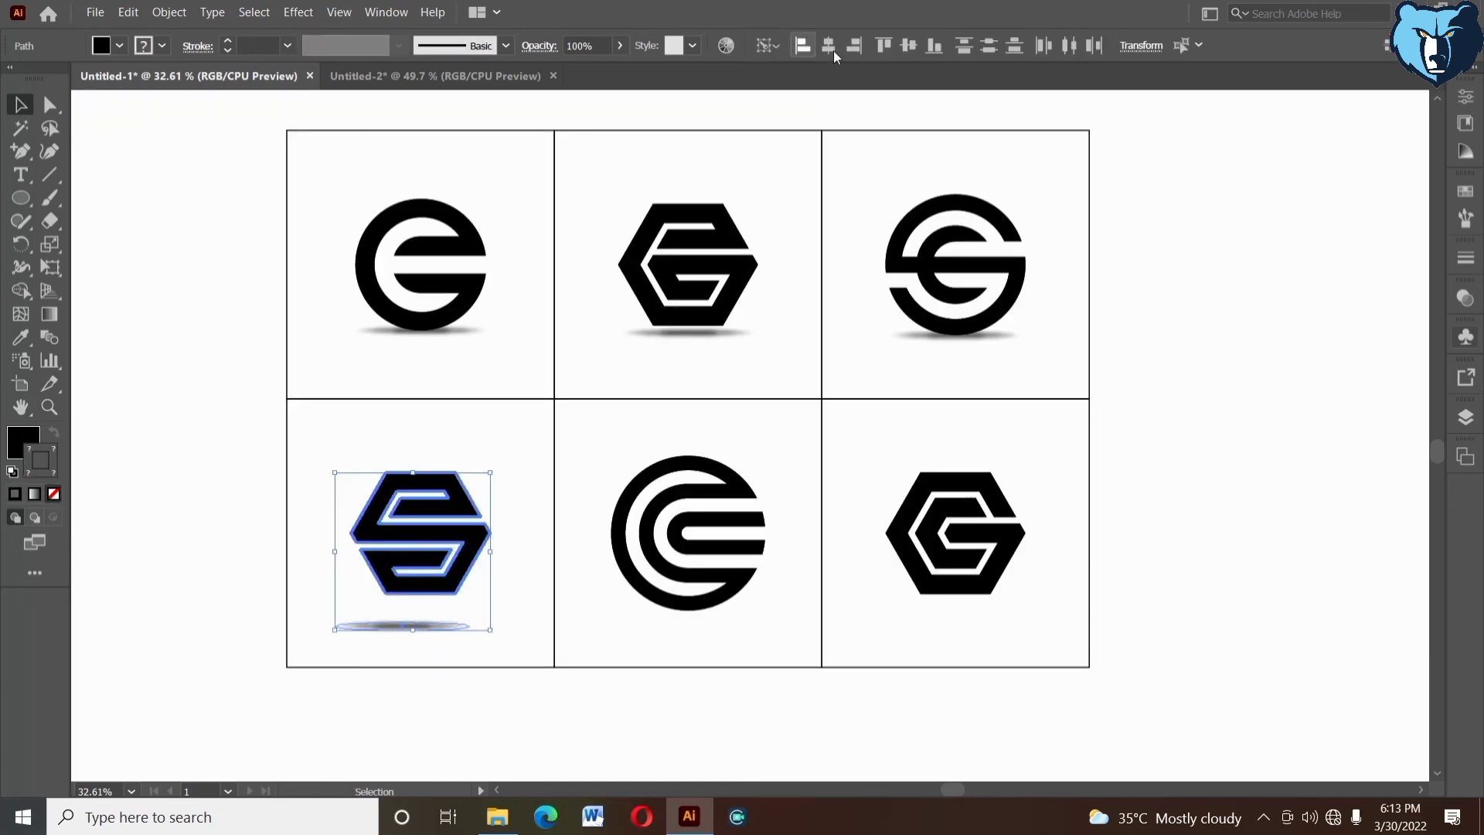
left_click(829, 46)
left_click(498, 630)
- Nudge the lower-left shadow up until it sits right at the base of the S logo
left_click(449, 628)
key("Up")
key("Up")
key("Up")
key("Up")
key("Up")
key("Up")
key("Up")
key("Up")
key("Up")
key("Up")
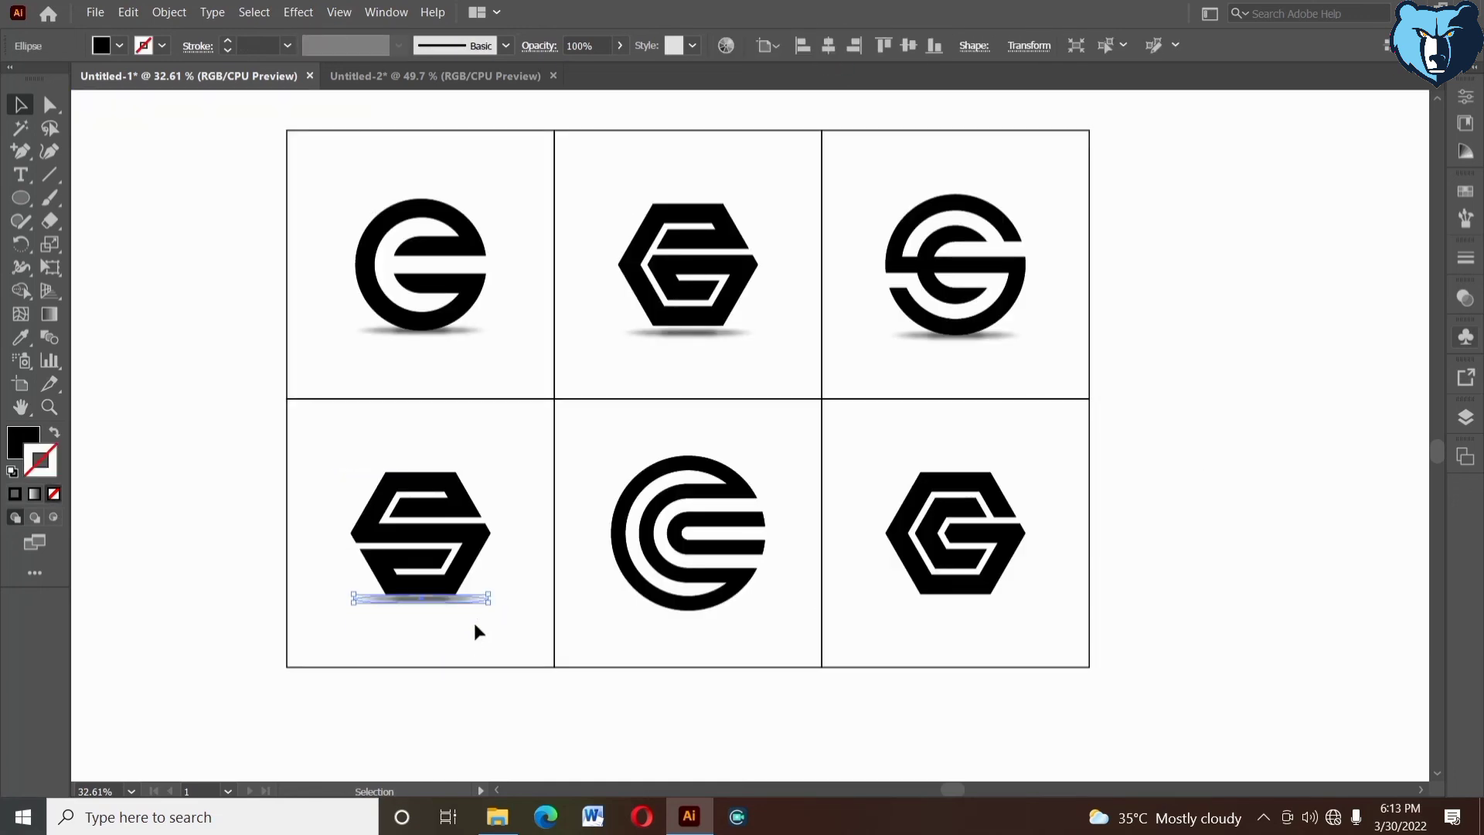
left_click(532, 683)
- Copy the shadow beneath the lower-middle and lower-right logos, and centre the middle one horizontally under its round logo
left_click_drag(446, 607, 735, 615)
left_click_drag(735, 616, 965, 617)
left_click(726, 599)
left_click(737, 613, "shift")
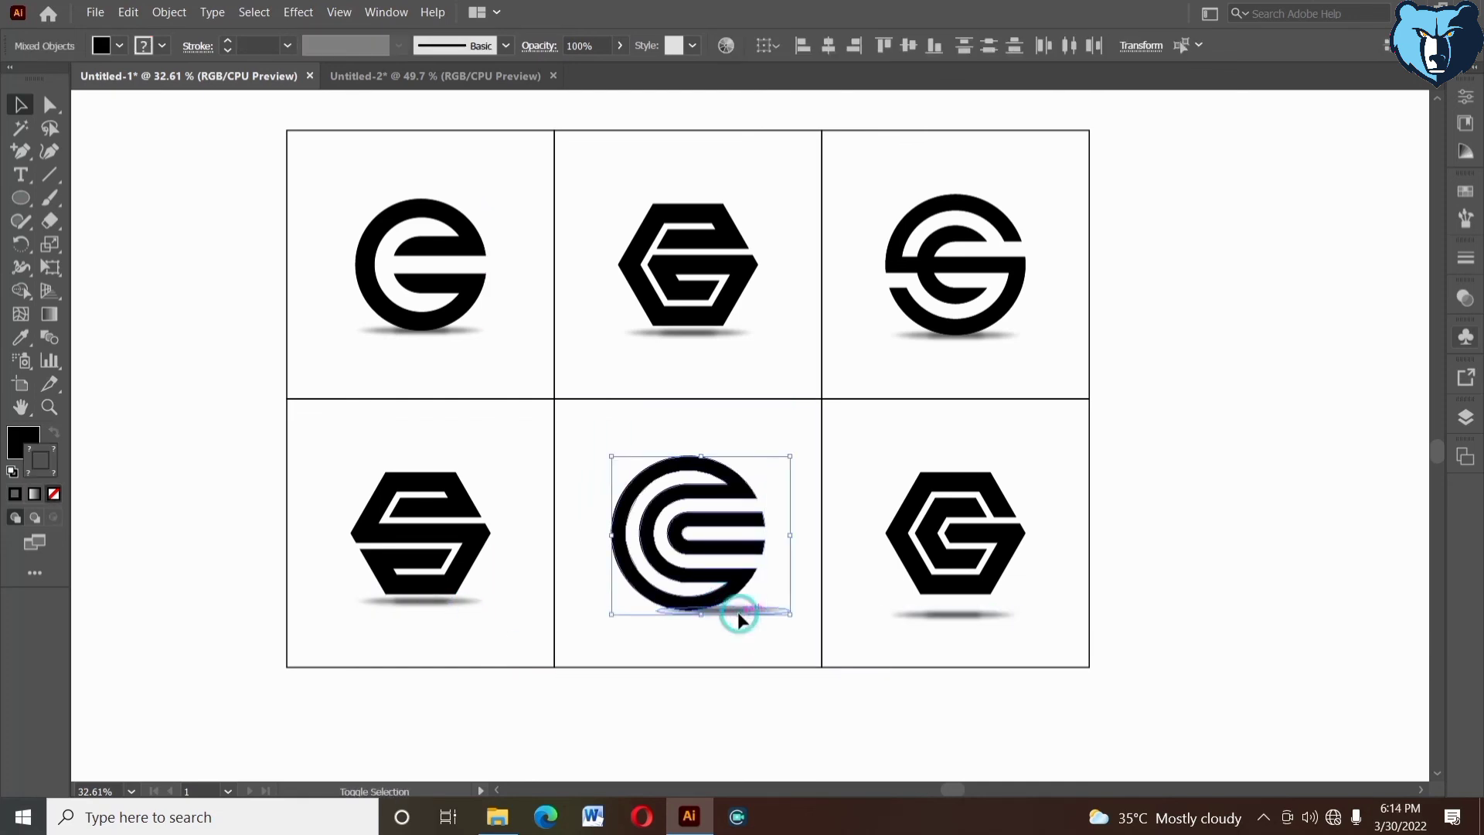
left_click(742, 582)
- Centre the lower-right shadow horizontally under its hexagonal logo
left_click(993, 579)
left_click(984, 616, "shift")
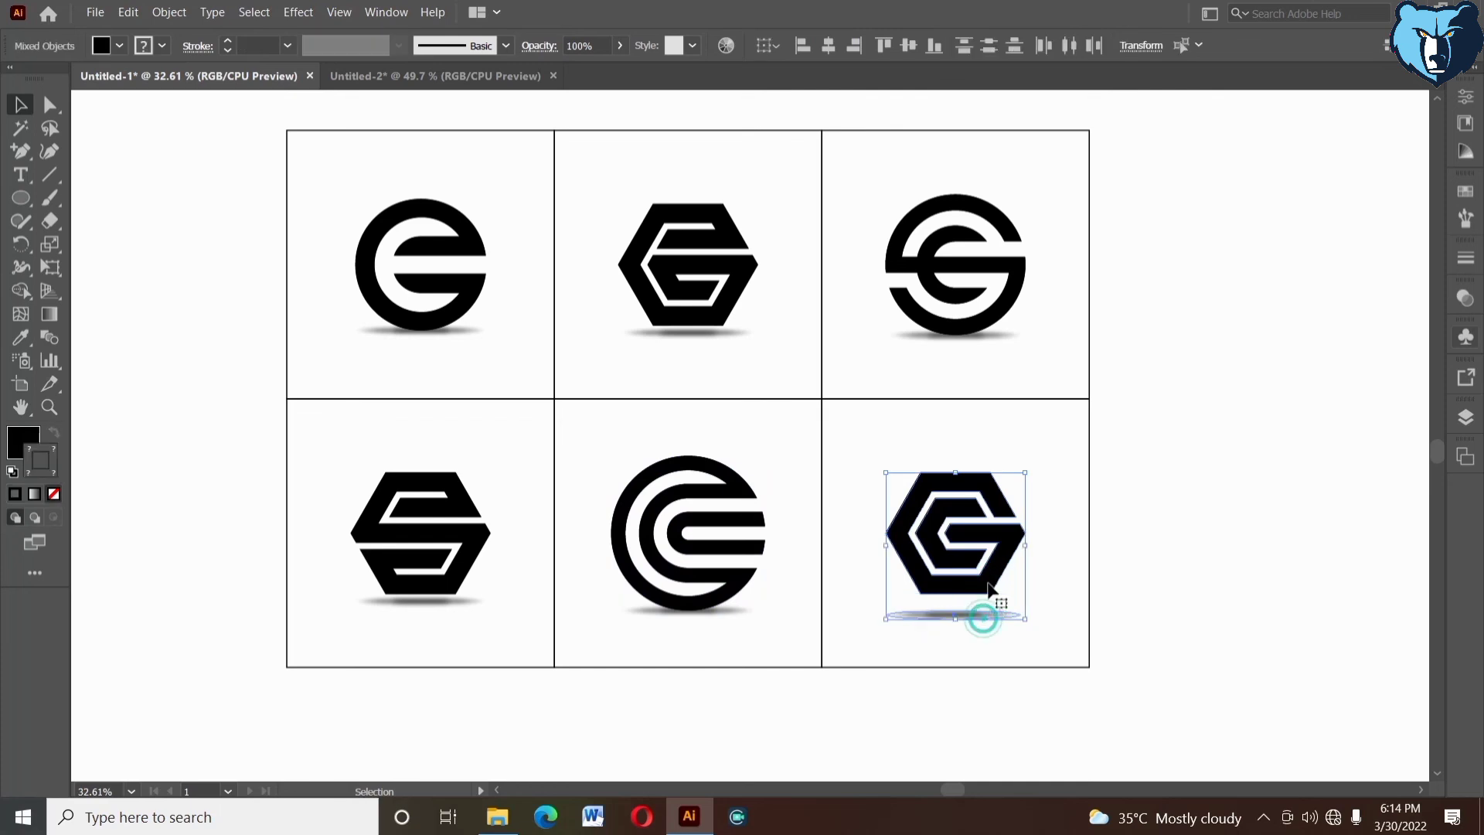
left_click(990, 583)
left_click(828, 45)
left_click(850, 363)
- Move the lower-right shadow up to the base of its hexagonal logo
left_click(716, 617)
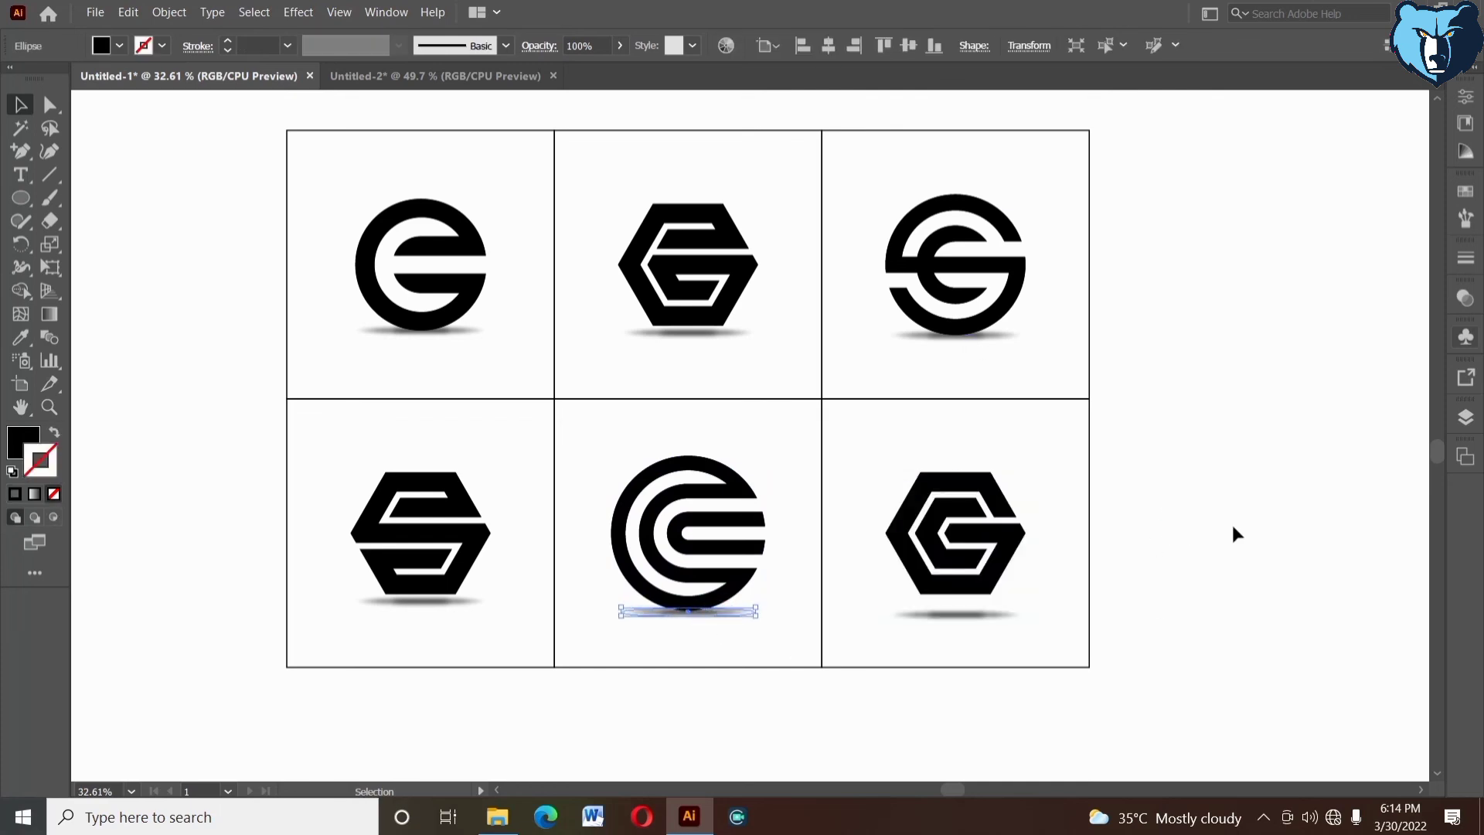
left_click(951, 615)
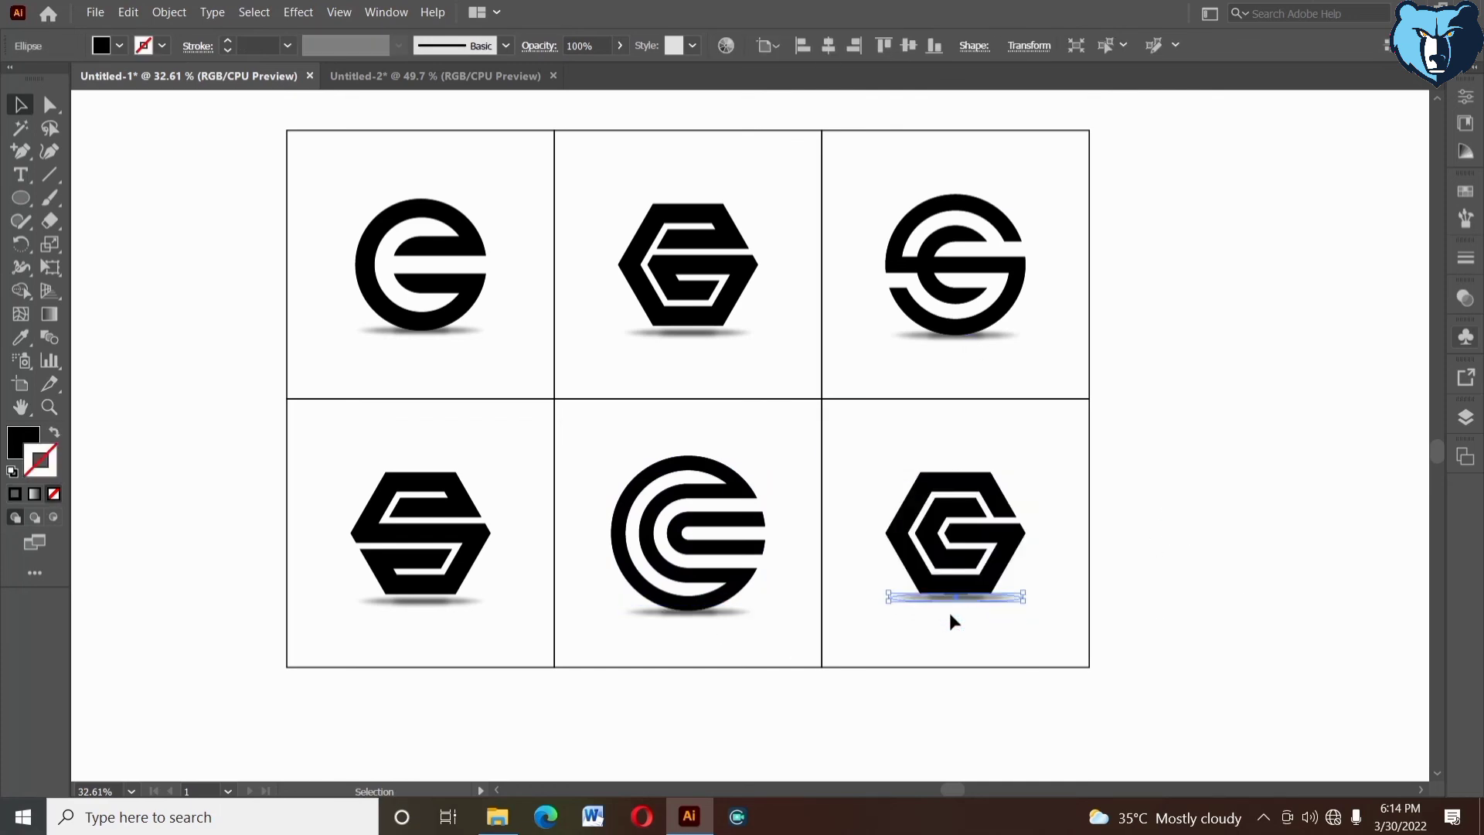
left_click(1136, 543)
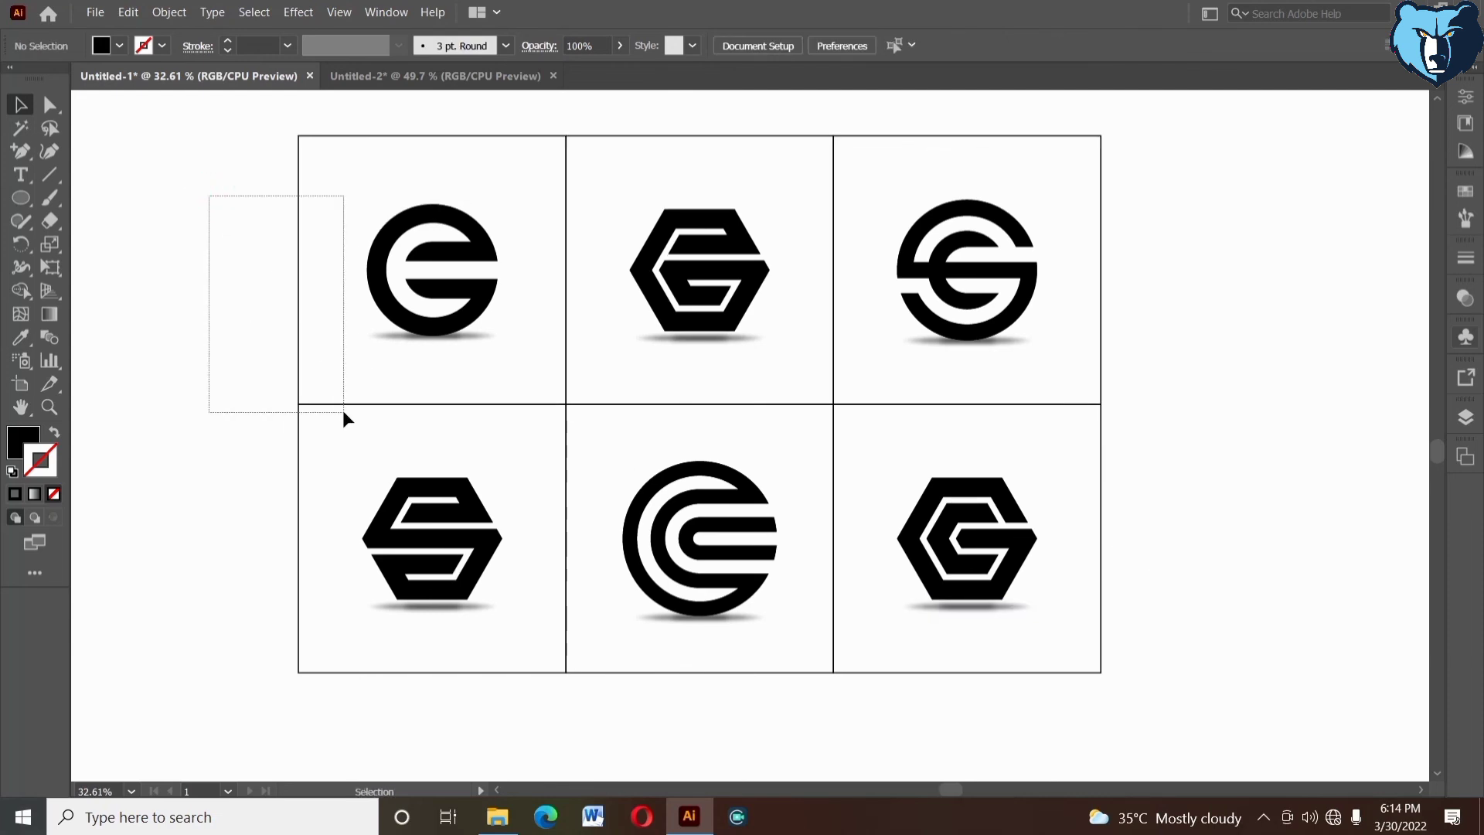
- Try to delete the outlined grid squares around the logos, and undo the deletion
left_click_drag(344, 412, 344, 415)
key("Delete")
left_click_drag(536, 348, 633, 408)
key("ctrl+z")
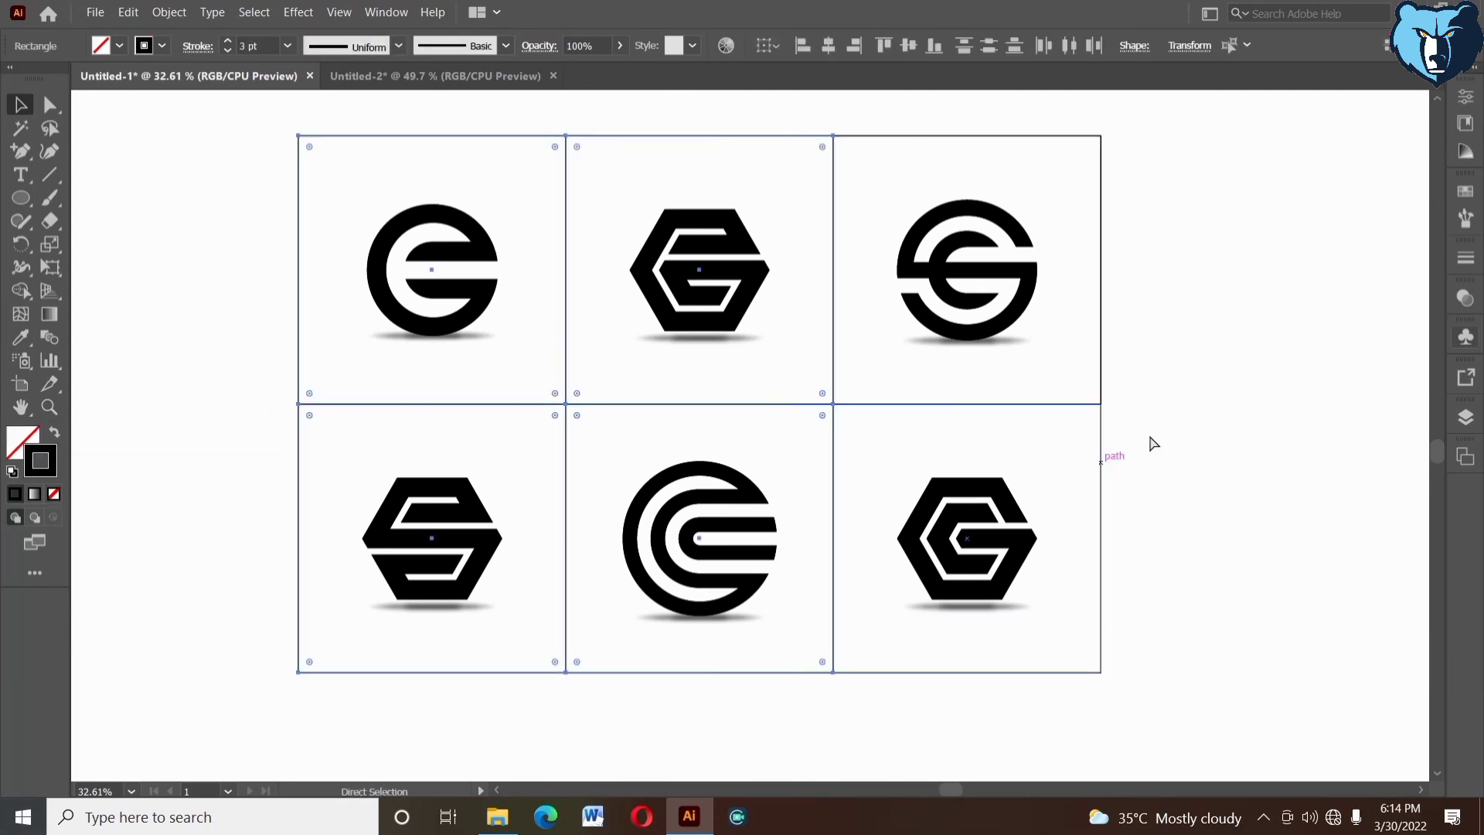
left_click(1152, 438)
- Draw a rectangle covering the whole three-by-two grid and swap its fill and stroke to make it solid black
left_click_drag(21, 198, 73, 201)
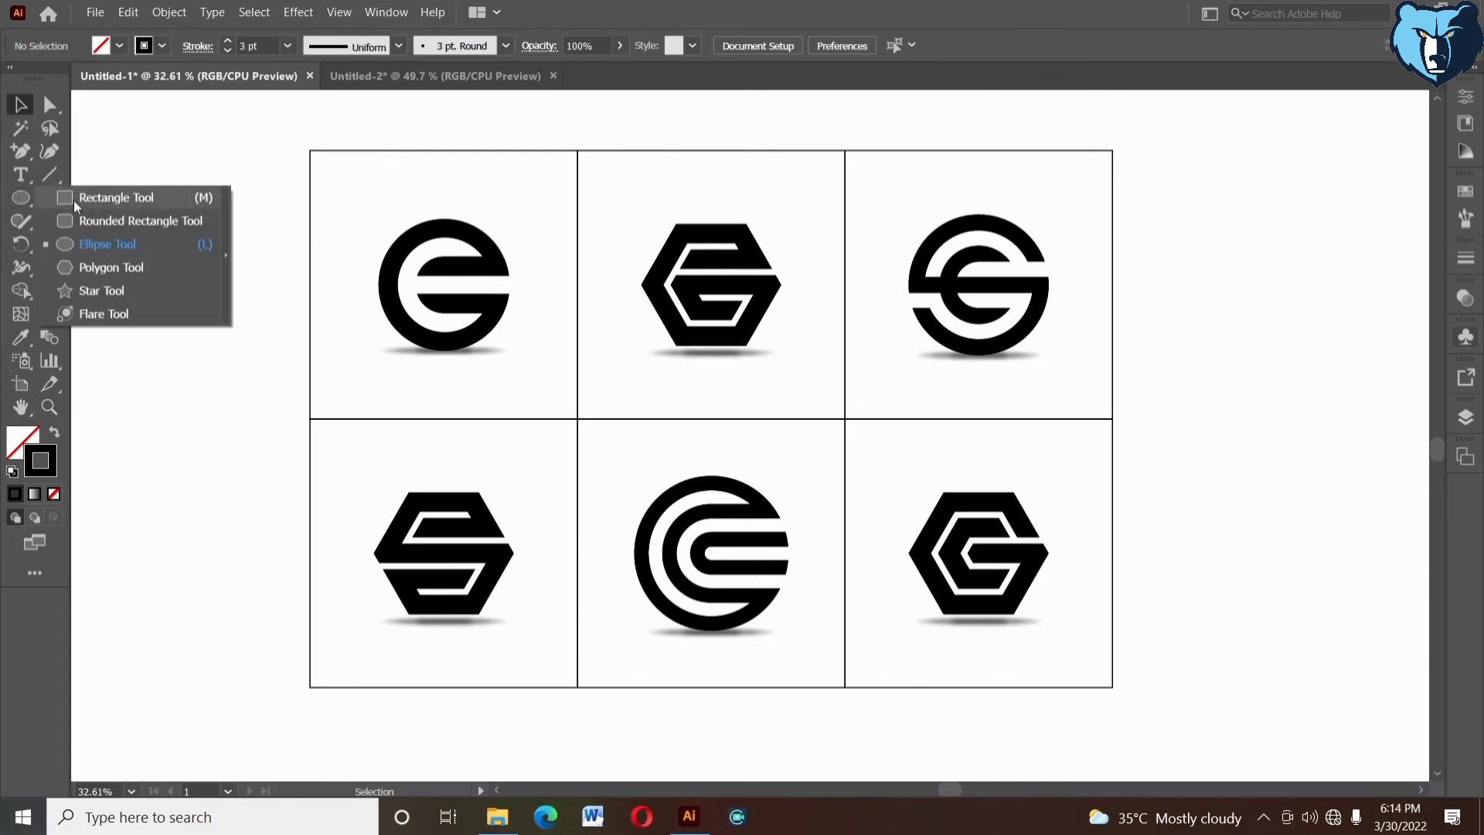
left_click(73, 201)
left_click_drag(310, 152, 1112, 686)
left_click(54, 439)
- Send the black rectangle to the back, behind all logos and shadows
right_click(159, 252)
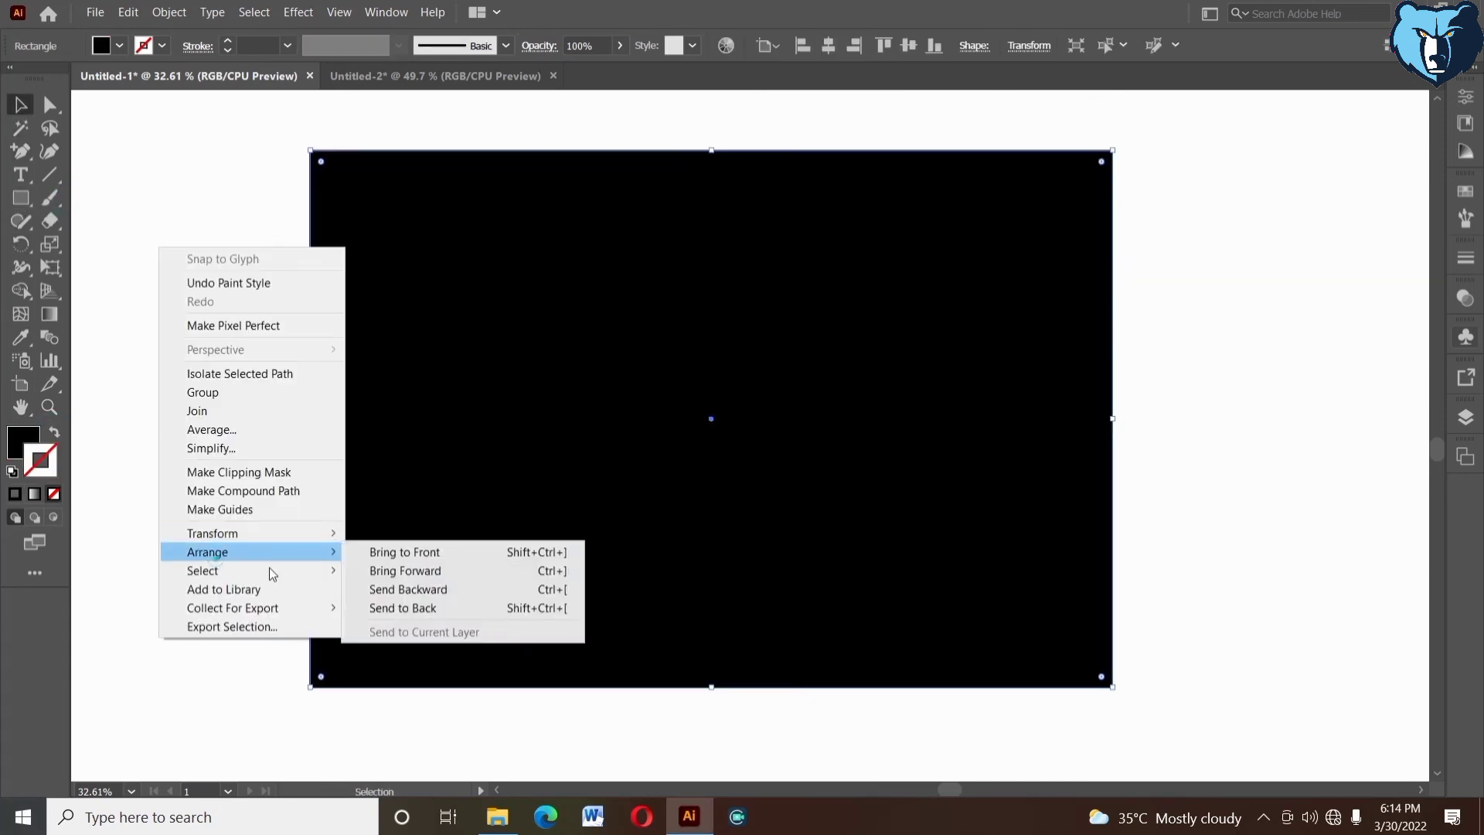
left_click(387, 608)
left_click(212, 408)
- Fill the upper-left round logo and its shadow with white
left_click(417, 247)
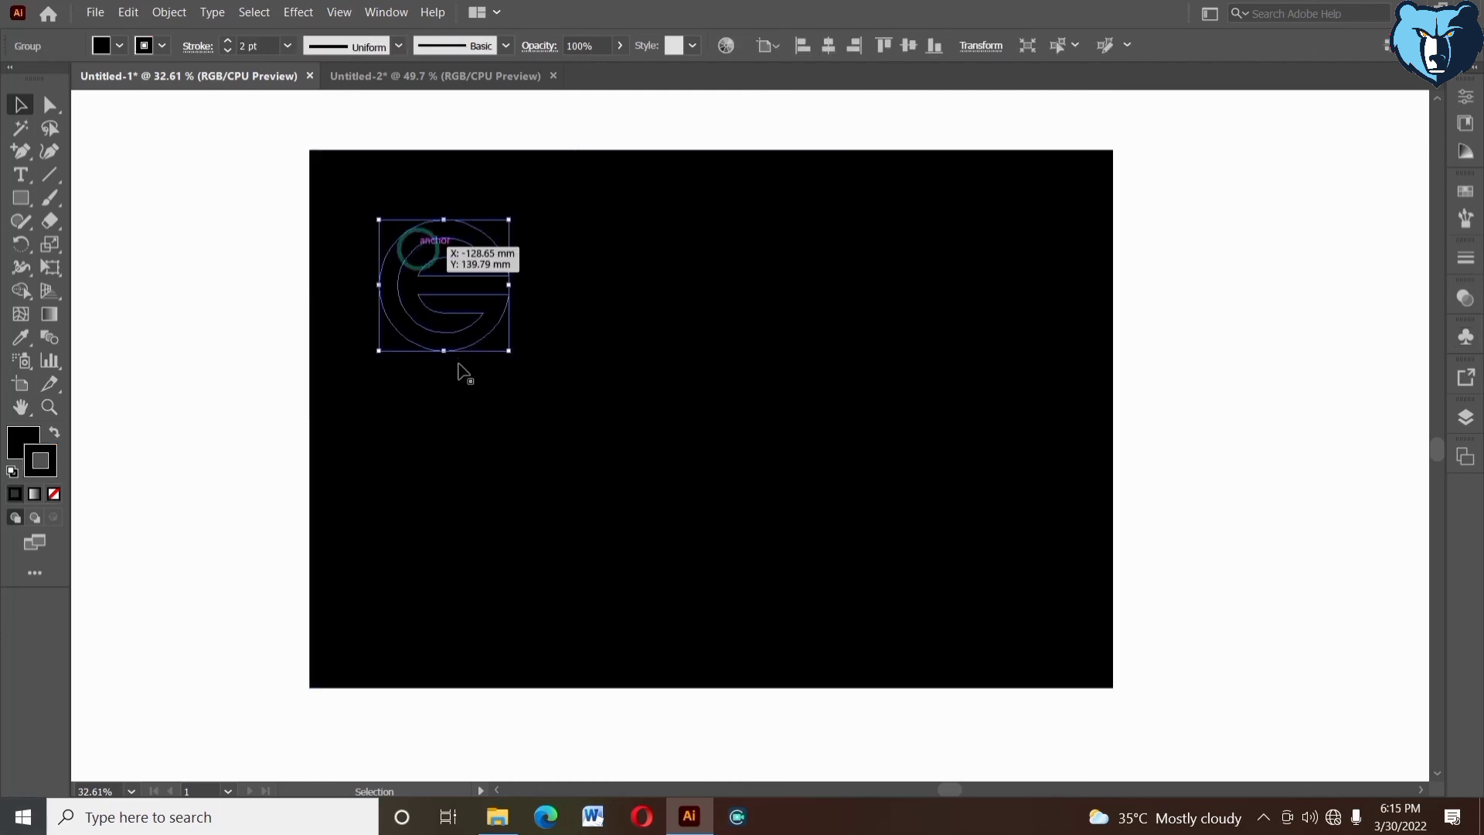
left_click(471, 355, "shift")
left_click(100, 45)
left_click(41, 79)
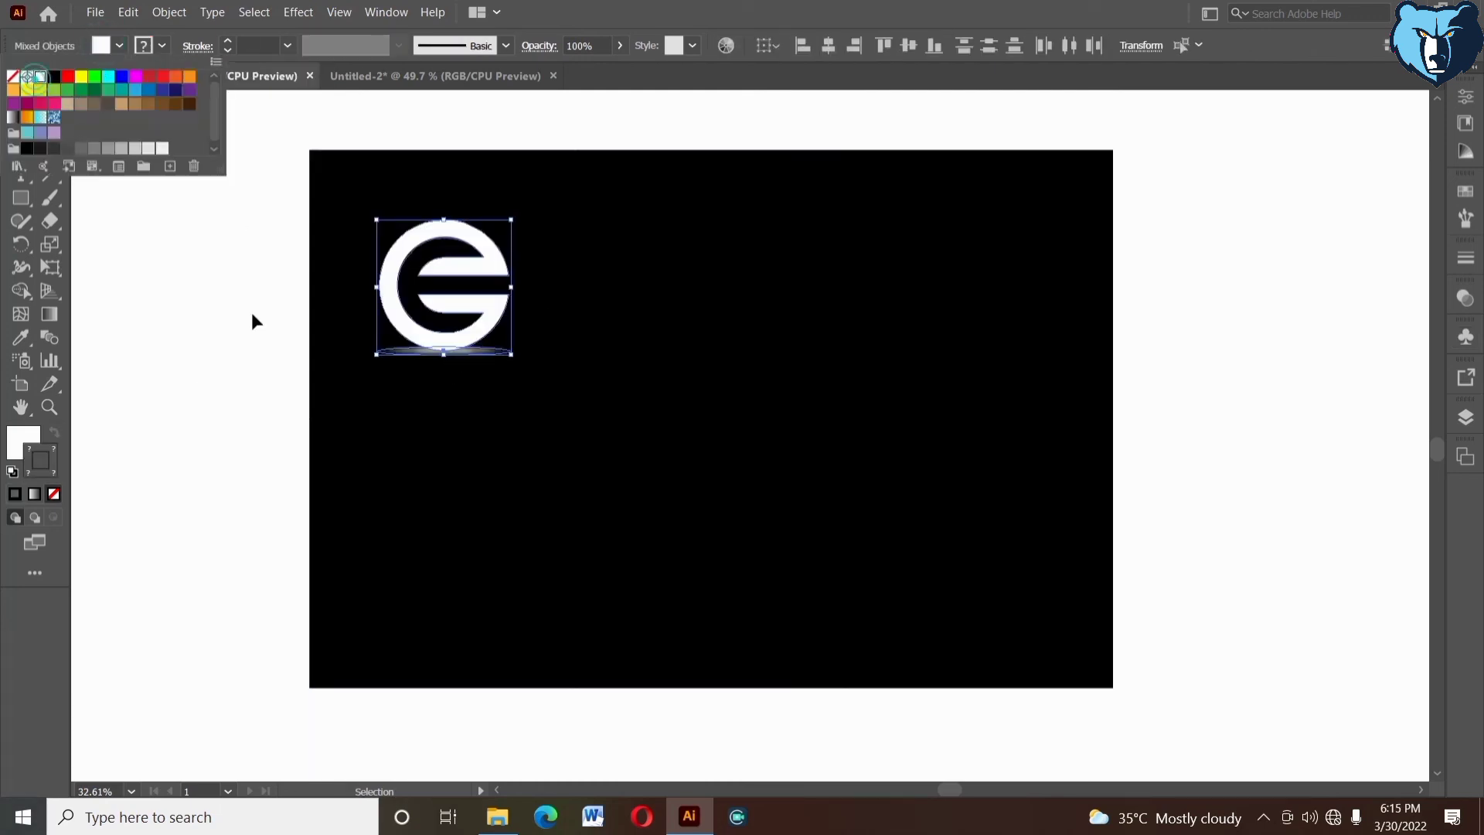
left_click(252, 311)
- Fill the remaining five logos and their shadows with white
left_click(729, 294)
left_click(732, 334)
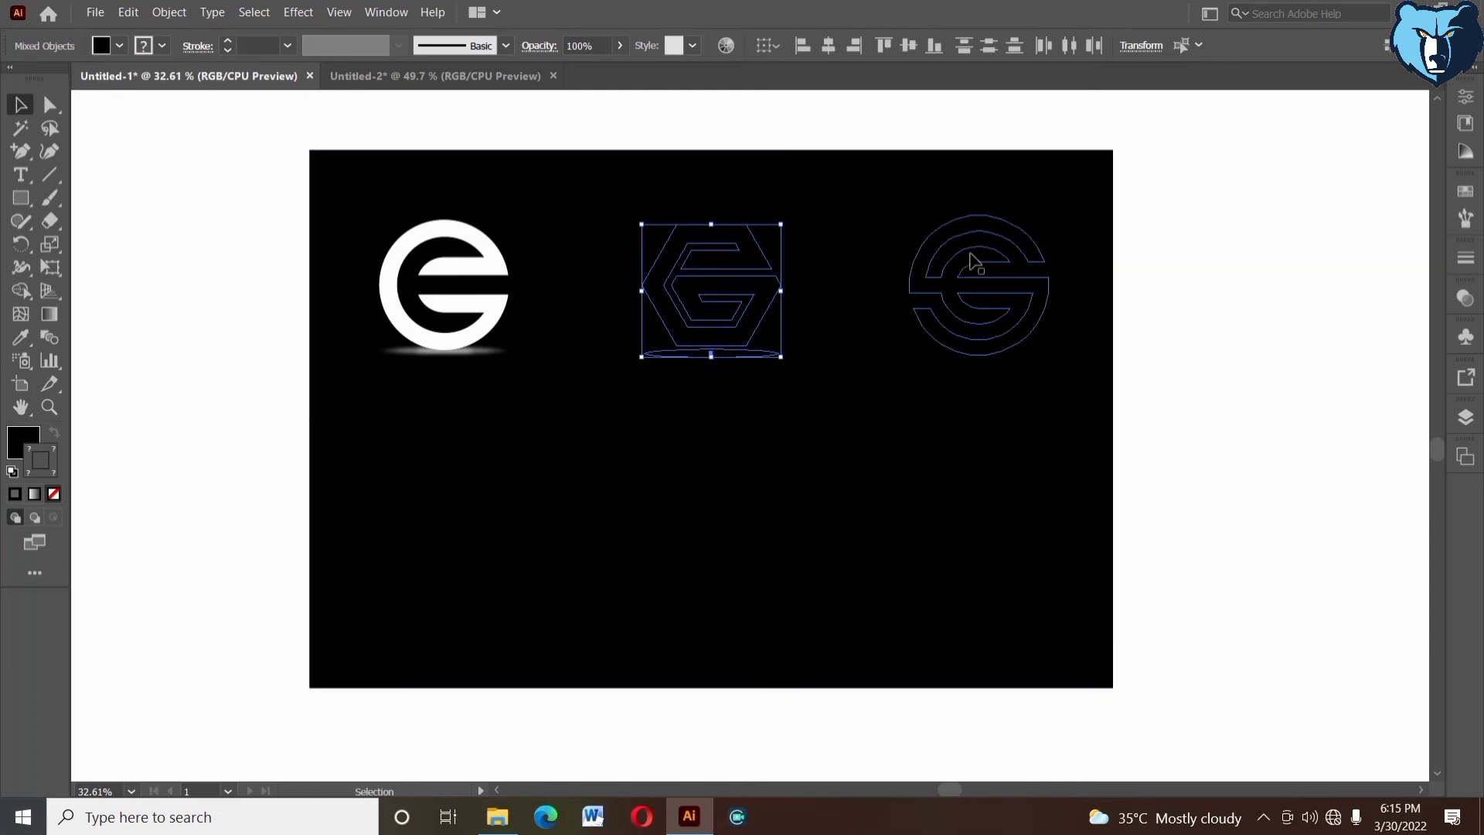
left_click(977, 362, "shift")
left_click(994, 507, "shift")
left_click(984, 619, "shift")
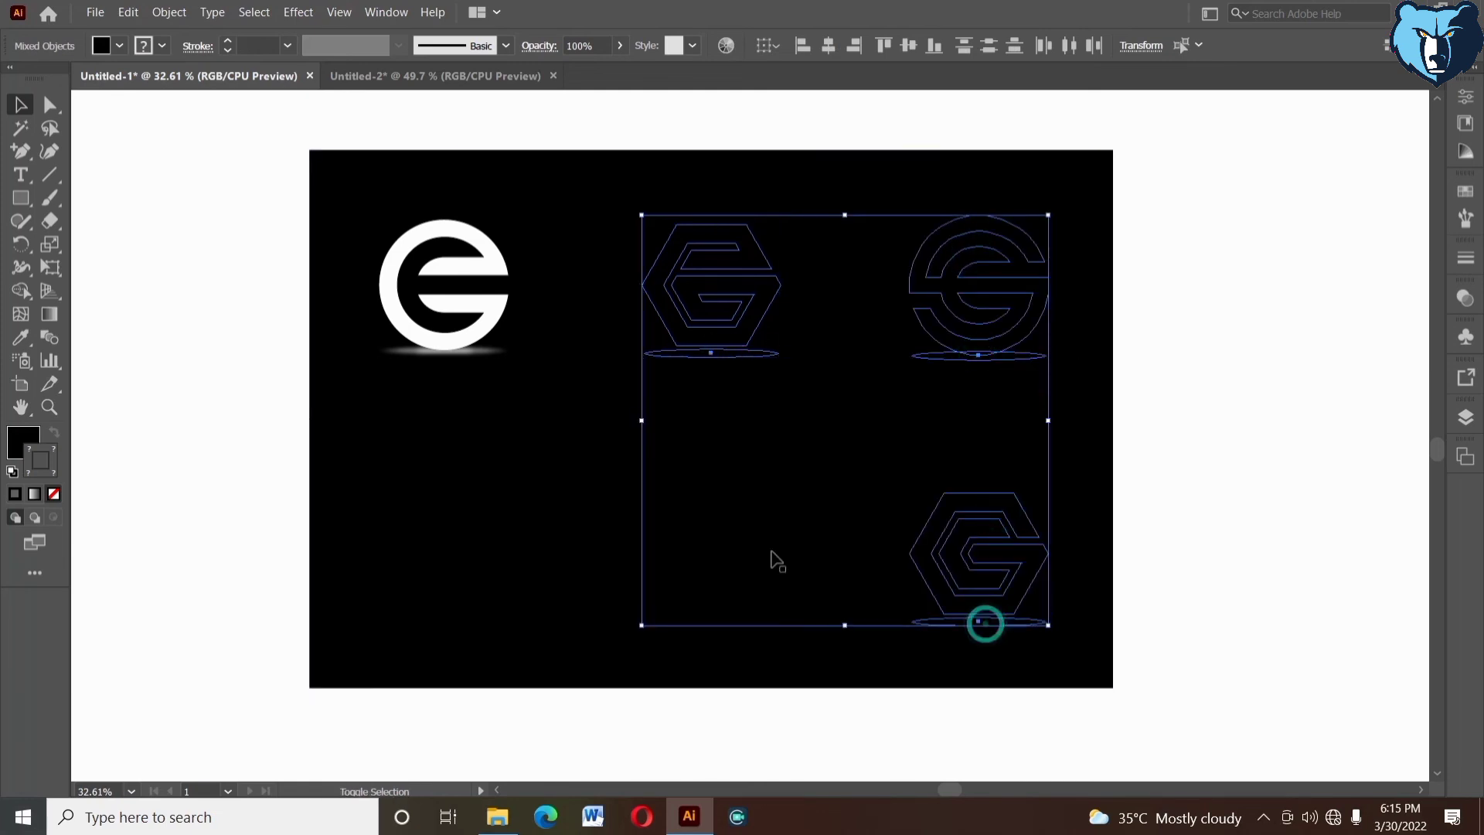
left_click(734, 538, "shift")
left_click(457, 623, "shift")
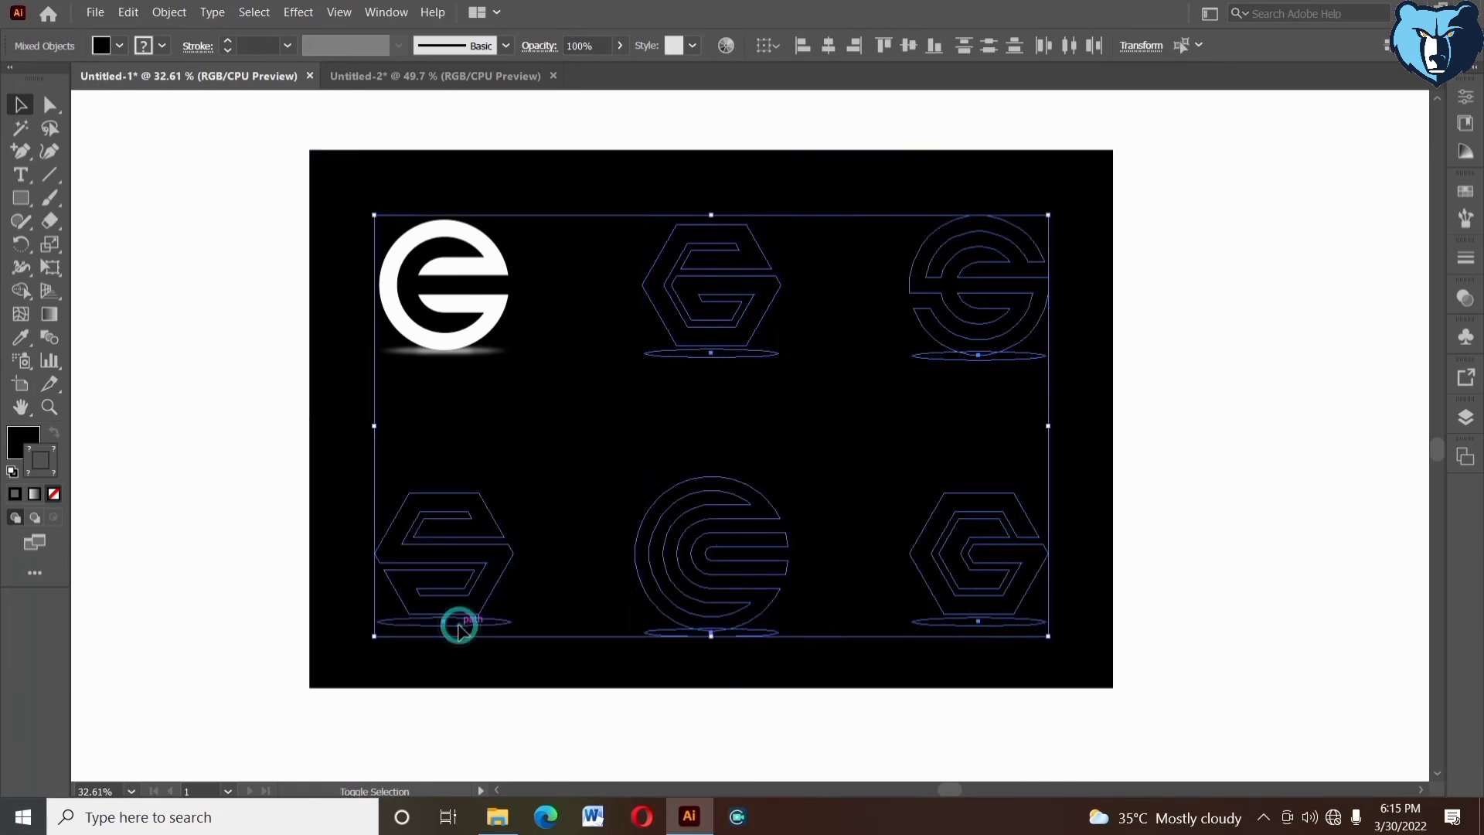
left_click(120, 46)
left_click(41, 75)
left_click(214, 300)
left_click(1243, 518)
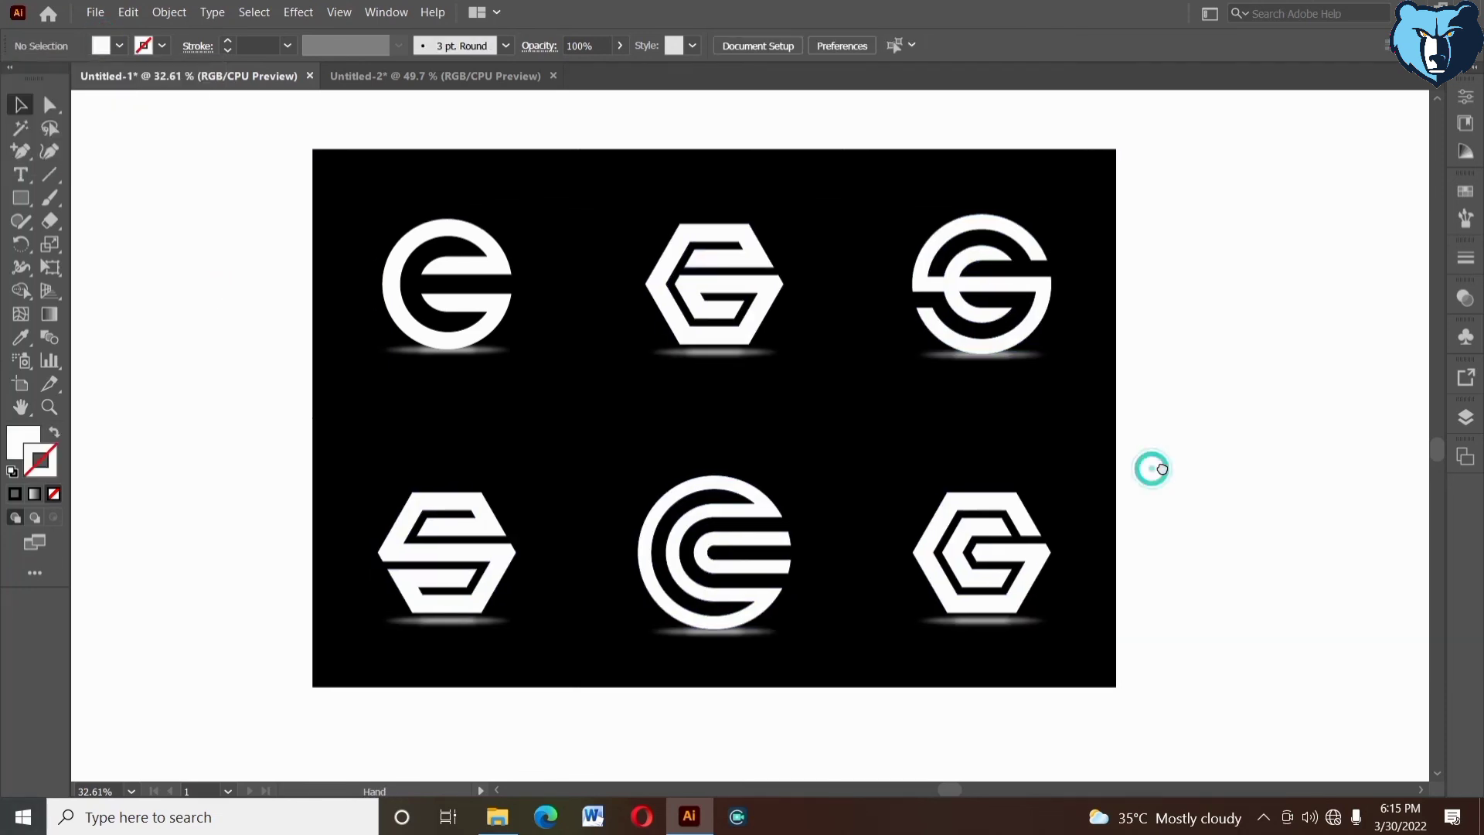
left_click_drag(1150, 467, 1162, 464)
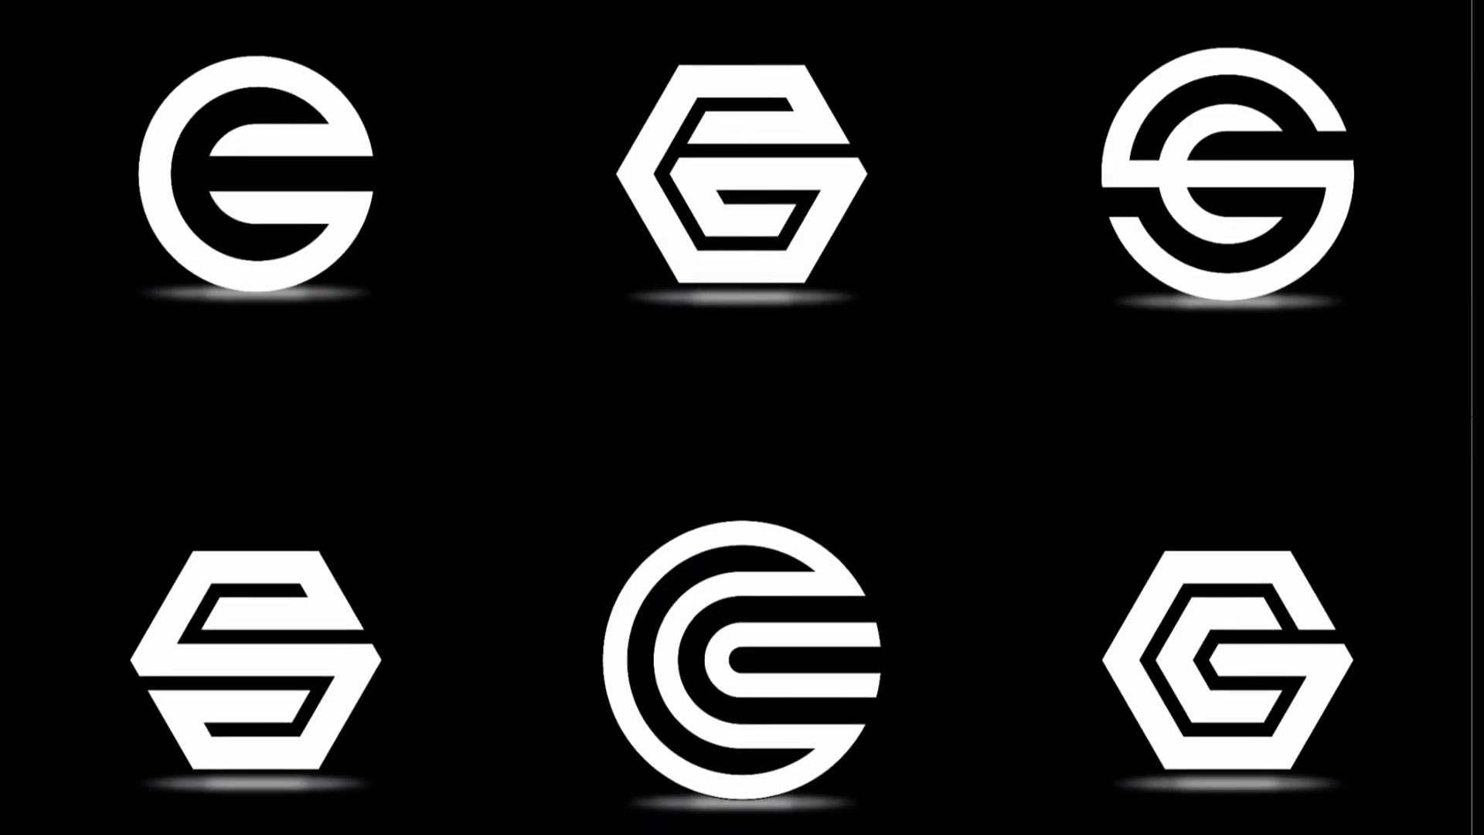